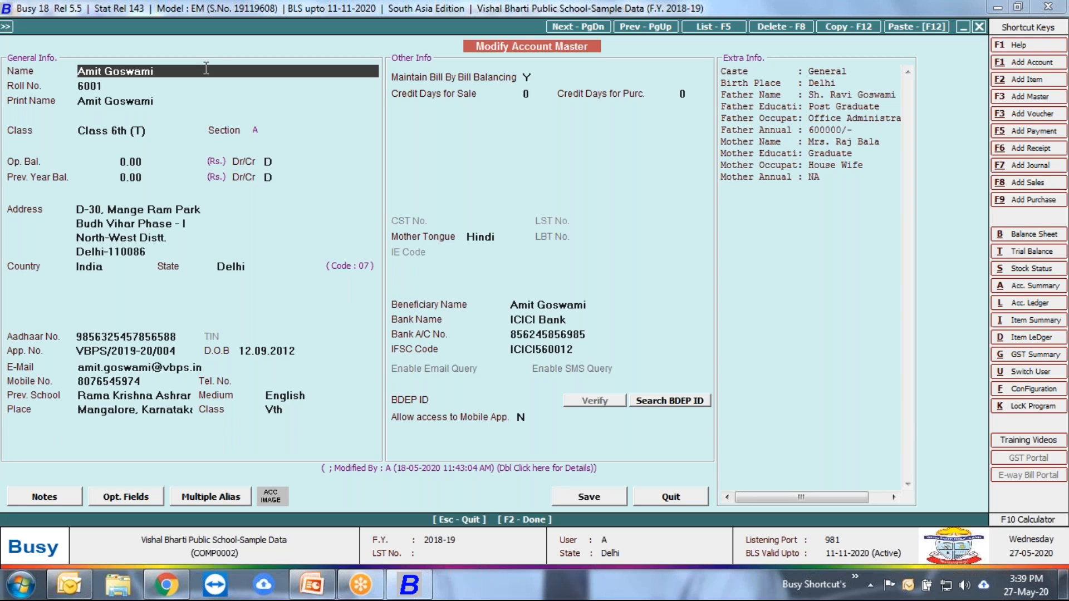
Step: Examine the renamed field captions in the Account Master caption configuration, from Alias to IT PAN, and leave without saving
{"action": "key", "text": "ctrl+alt+f"}
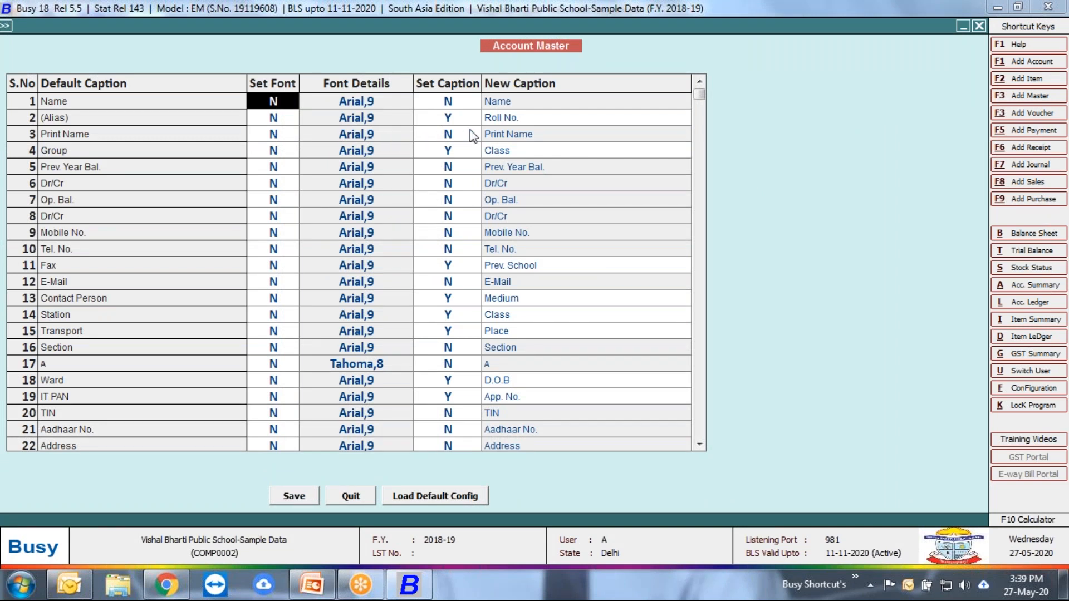
{"action": "left_click", "coordinate": [456, 120]}
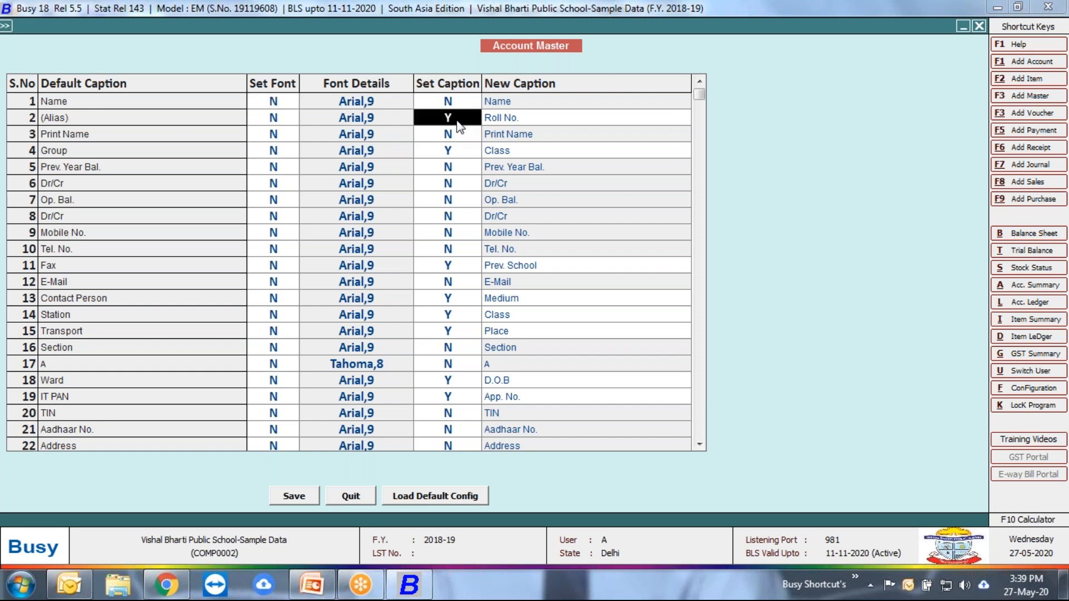
{"action": "left_click", "coordinate": [145, 115]}
{"action": "left_click", "coordinate": [524, 123]}
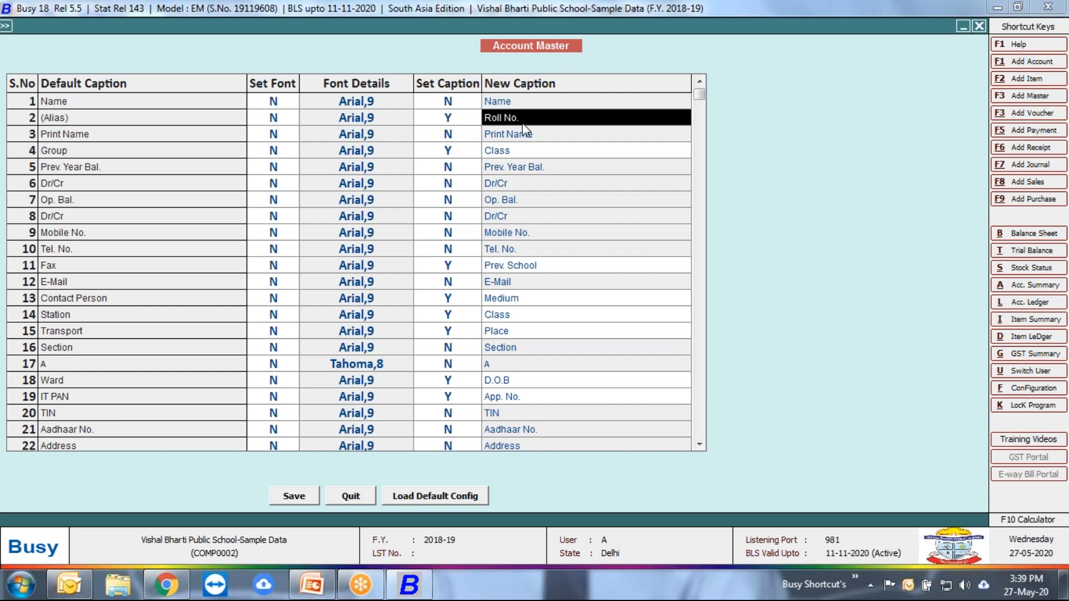
{"action": "left_click", "coordinate": [220, 156]}
{"action": "left_click", "coordinate": [475, 150]}
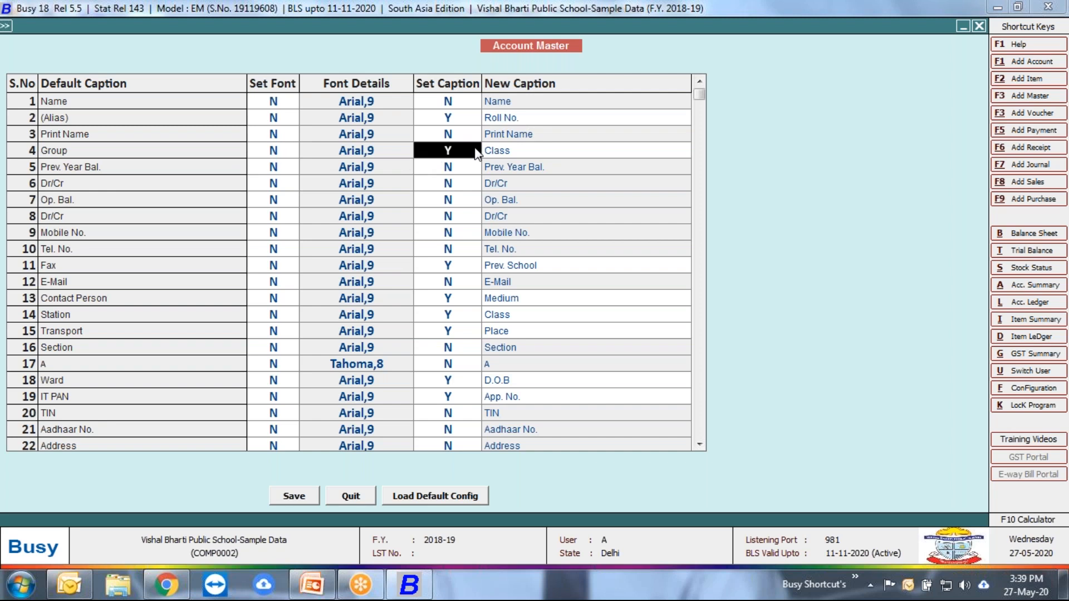
{"action": "left_click", "coordinate": [451, 271]}
{"action": "left_click", "coordinate": [226, 268]}
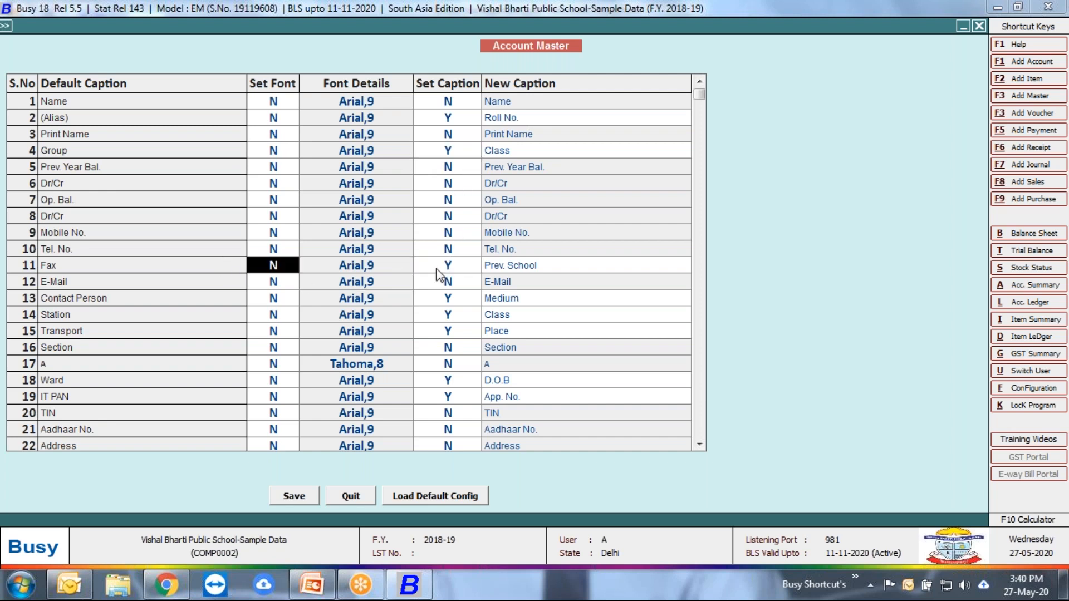
{"action": "left_click", "coordinate": [460, 267]}
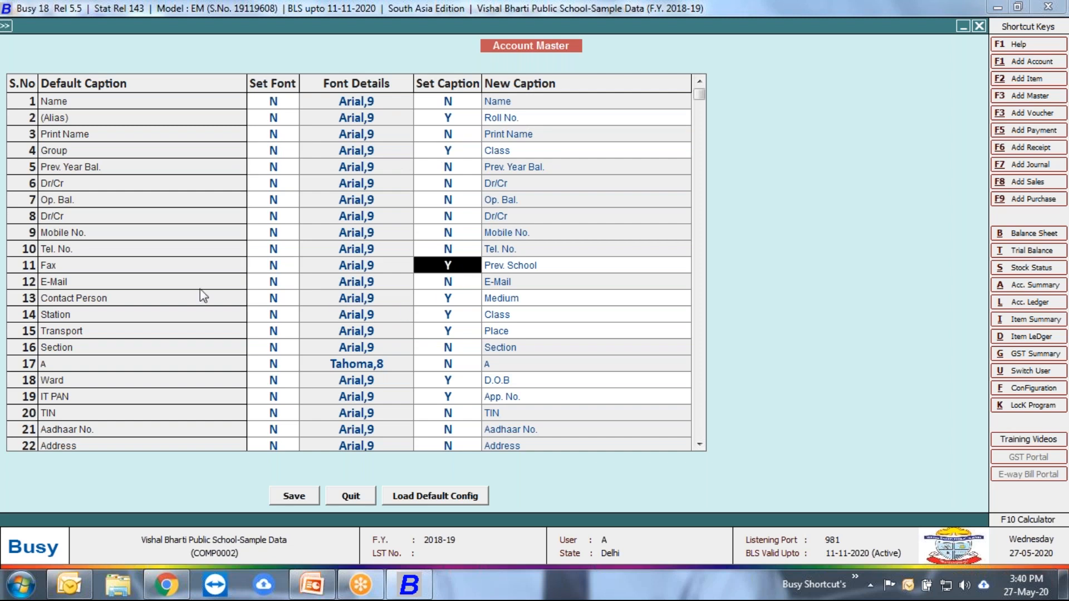
{"action": "left_click", "coordinate": [700, 444]}
{"action": "left_click", "coordinate": [699, 444]}
{"action": "left_click", "coordinate": [700, 444]}
{"action": "left_click", "coordinate": [699, 444]}
{"action": "left_click", "coordinate": [700, 444]}
{"action": "left_click", "coordinate": [700, 444]}
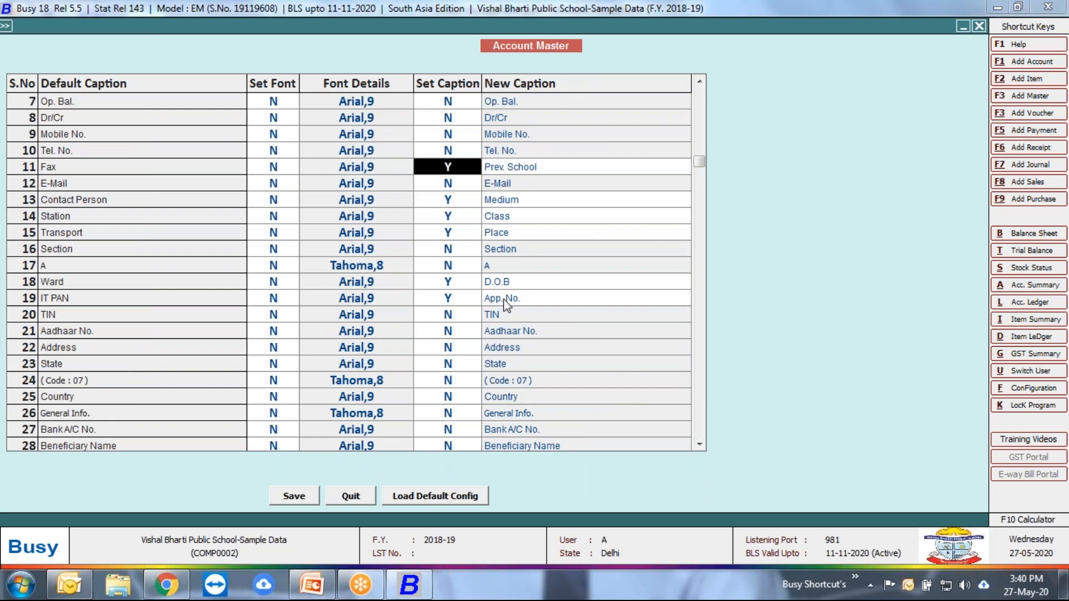
{"action": "left_click", "coordinate": [350, 496]}
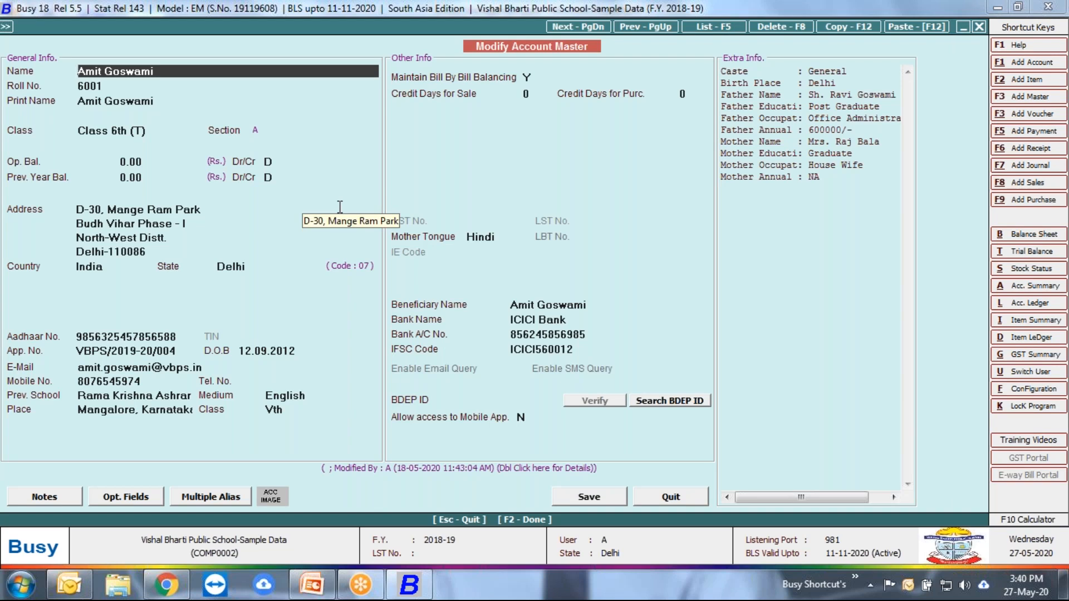
Step: Open the student's Multiple Aliases from the account master and review the entry's admission number, print name and first address line
{"action": "key", "text": "Return"}
{"action": "key", "text": "Return"}
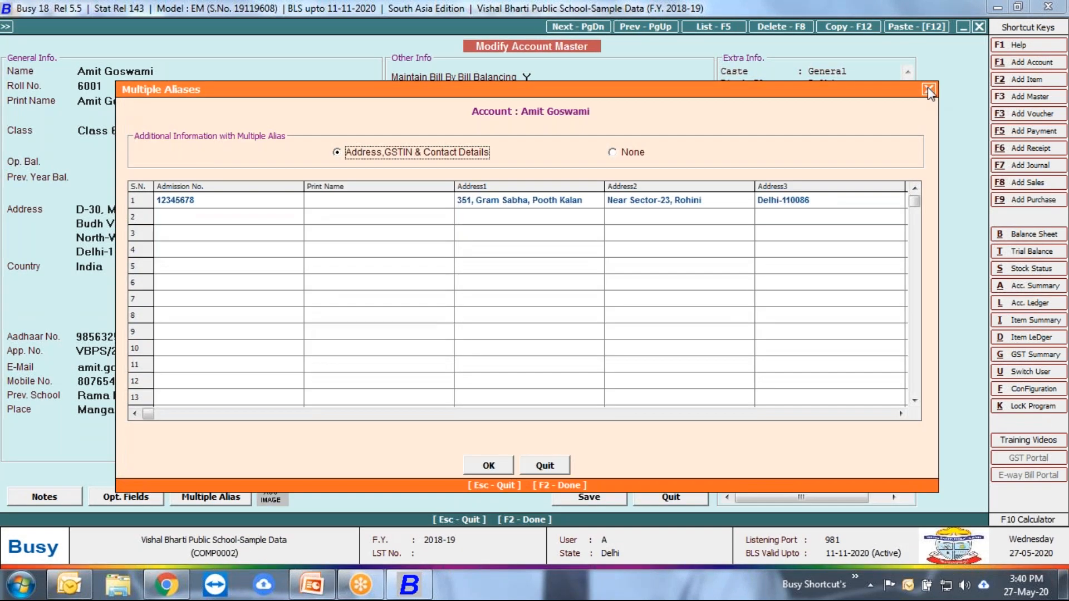
{"action": "left_click_drag", "start_coordinate": [609, 85], "coordinate": [586, 115]}
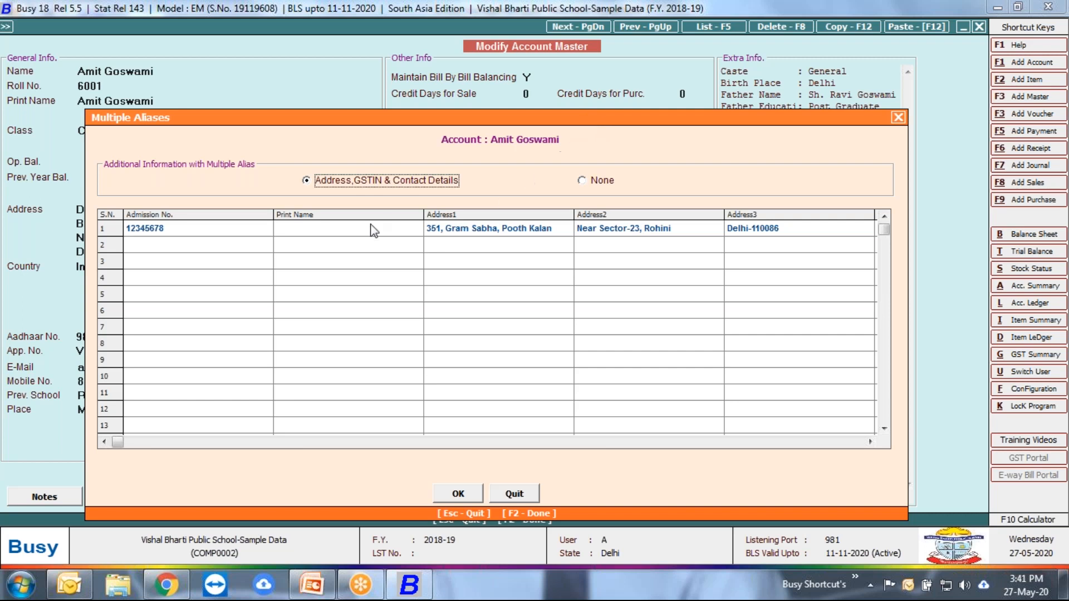
{"action": "key", "text": "Return"}
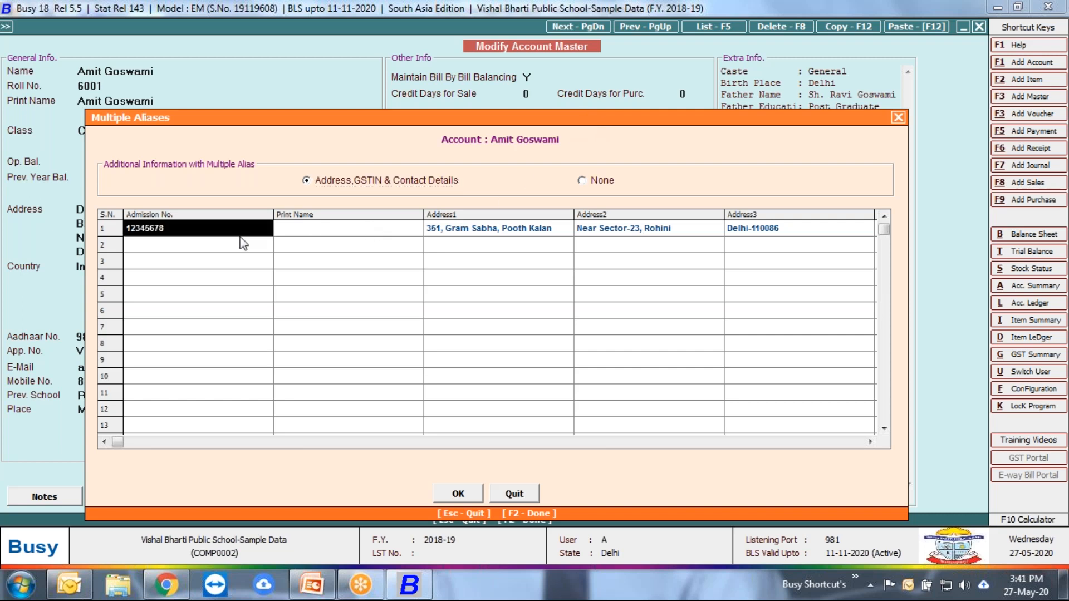
{"action": "key", "text": "Return"}
{"action": "key", "text": "Return"}
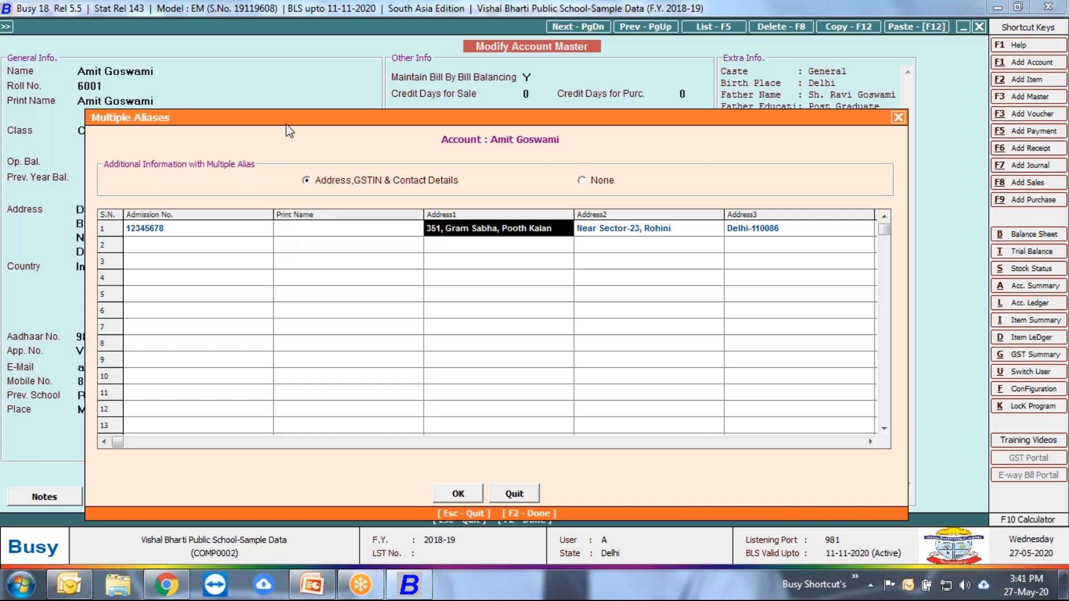
{"action": "left_click_drag", "start_coordinate": [296, 111], "coordinate": [237, 76]}
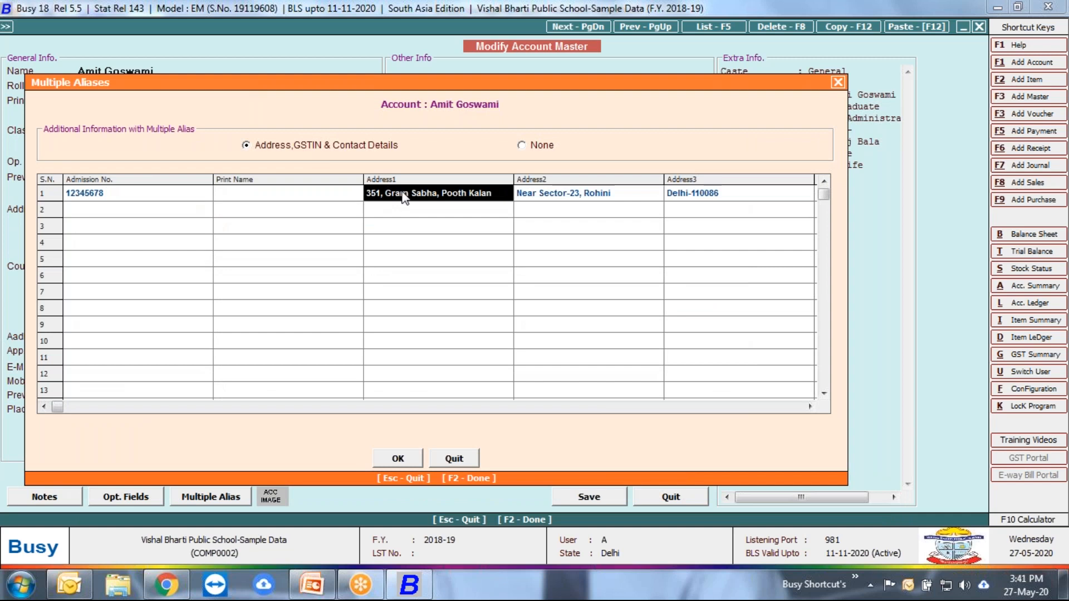
Step: Examine the remaining address lines, state, pin code and education columns of the first alias entry
{"action": "key", "text": "Return"}
{"action": "key", "text": "Return"}
{"action": "key", "text": "Return"}
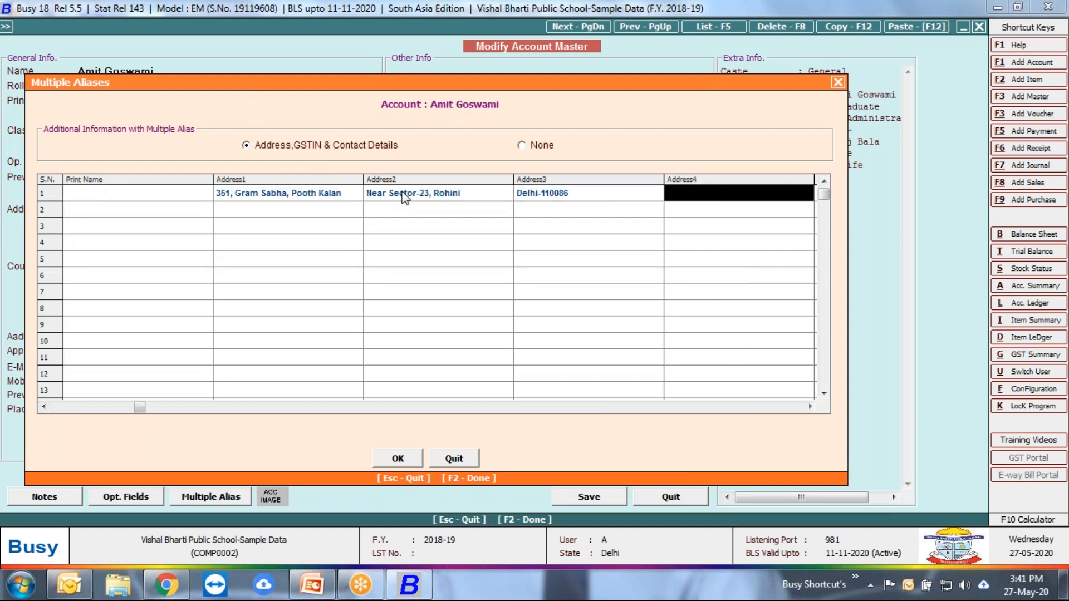
{"action": "key", "text": "Return"}
{"action": "key", "text": "Return"}
{"action": "key", "text": "Return"}
{"action": "key", "text": "Return"}
{"action": "key", "text": "Left"}
{"action": "key", "text": "Left"}
{"action": "key", "text": "Left"}
{"action": "key", "text": "Left"}
{"action": "key", "text": "Left"}
{"action": "key", "text": "Left"}
{"action": "key", "text": "Left"}
{"action": "key", "text": "Left"}
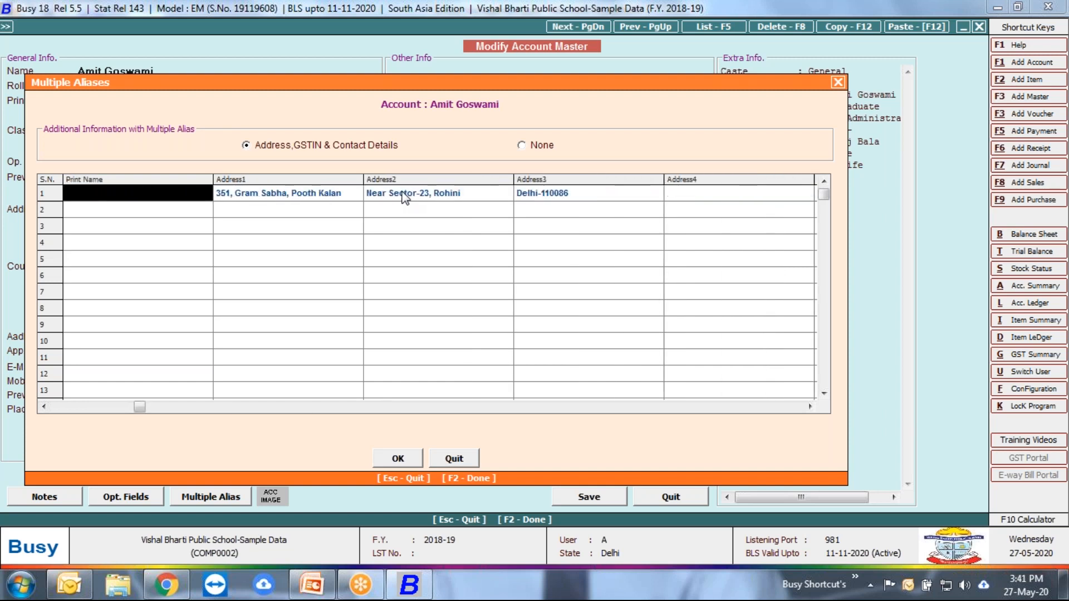
{"action": "key", "text": "Right"}
{"action": "key", "text": "Right"}
{"action": "key", "text": "Right"}
{"action": "key", "text": "Right"}
{"action": "key", "text": "Right"}
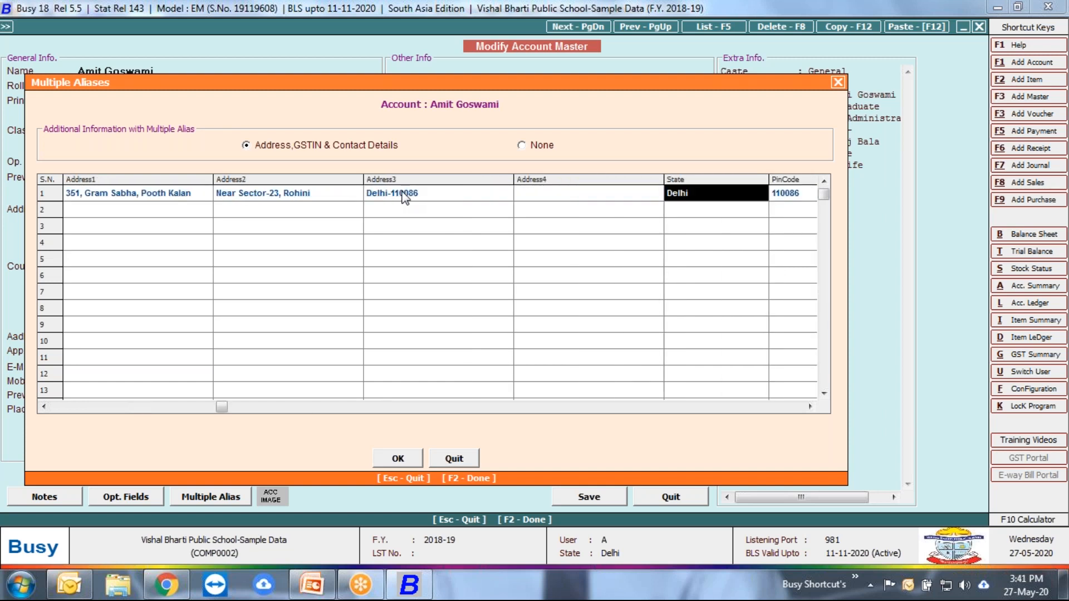
{"action": "key", "text": "Right"}
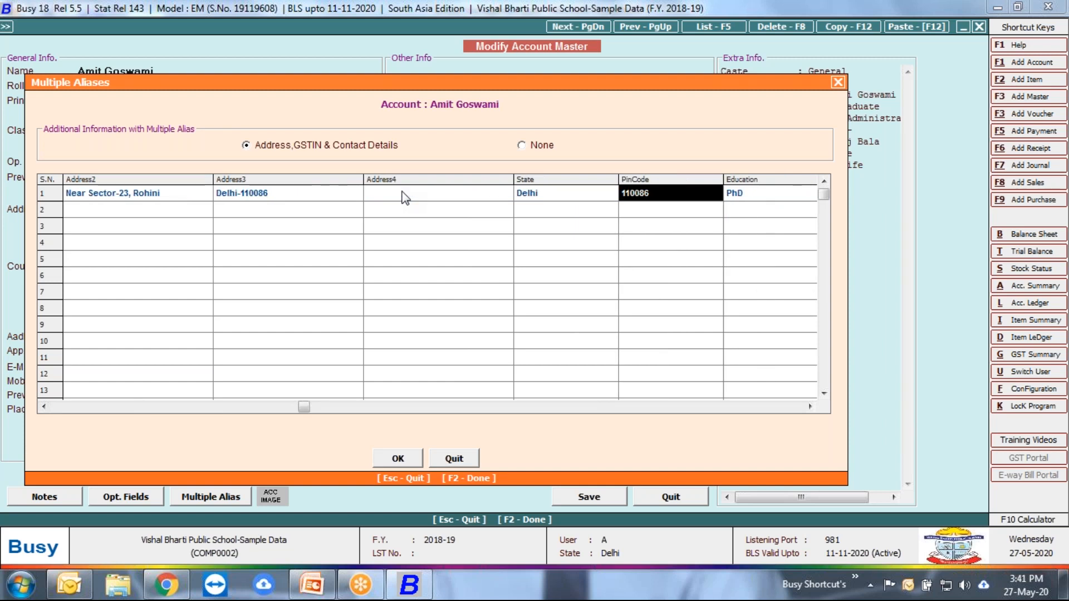
{"action": "key", "text": "Right"}
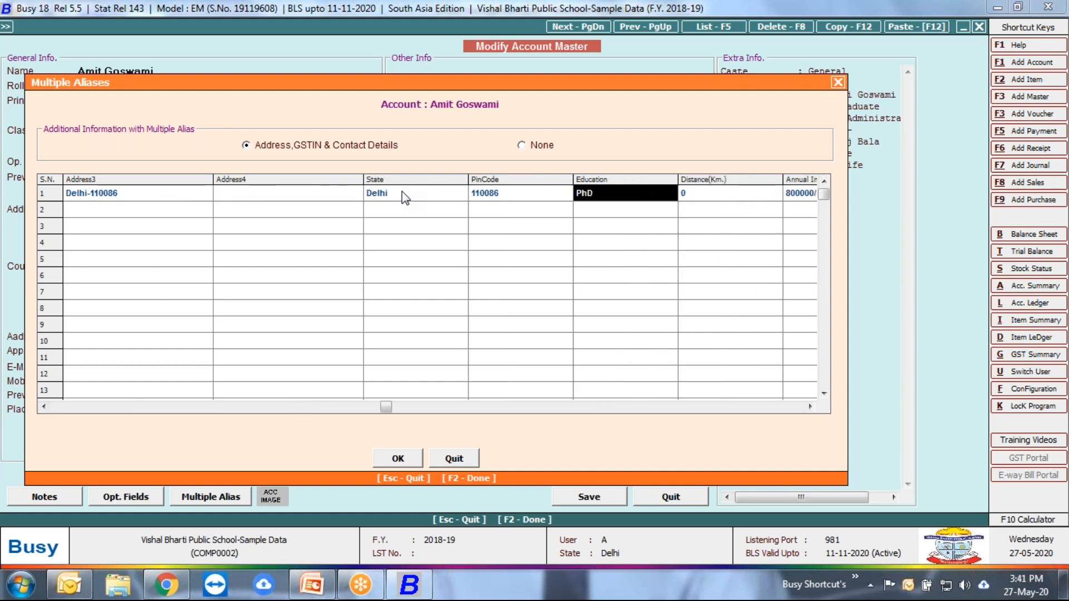
Step: Review the Multiple Aliases caption configuration for GSTIN, Station/Place, IT PAN and Account Alias, and quit without saving
{"action": "double_click", "coordinate": [603, 177]}
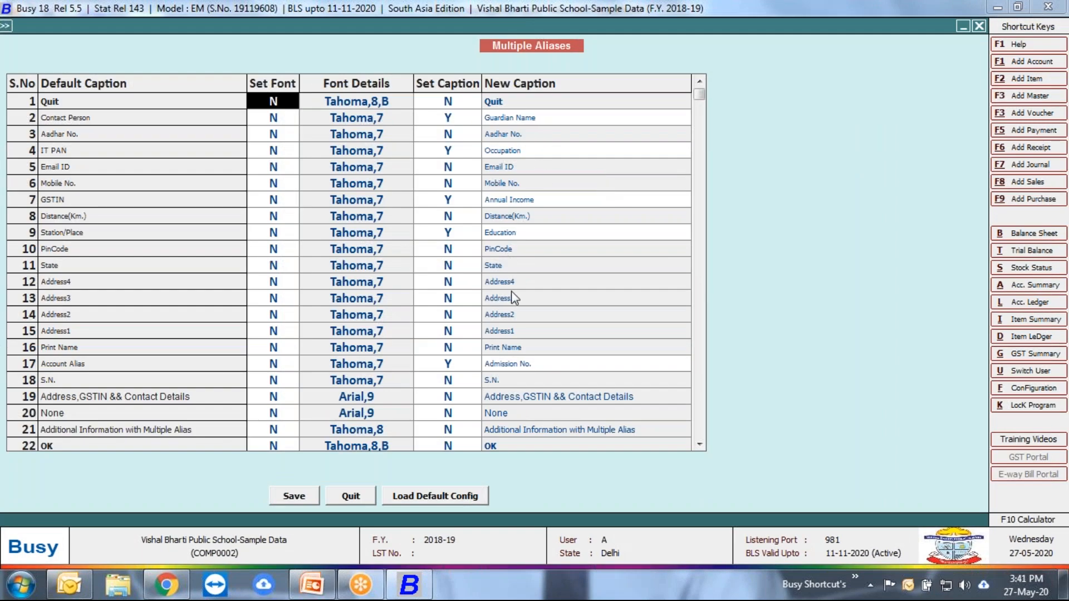
{"action": "left_click", "coordinate": [461, 205]}
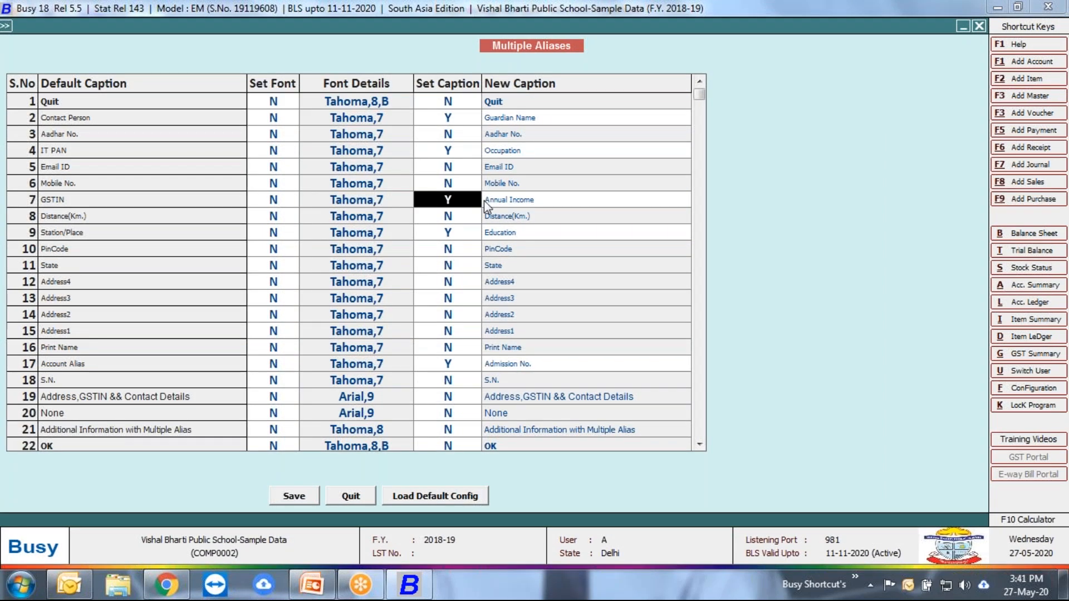
{"action": "left_click", "coordinate": [476, 233]}
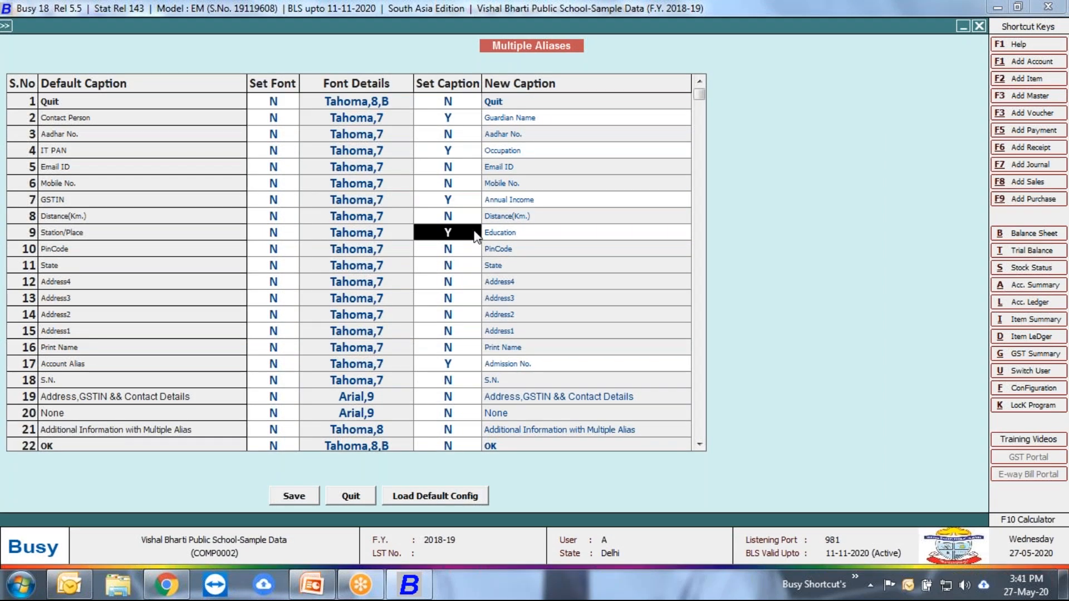
{"action": "left_click", "coordinate": [468, 149]}
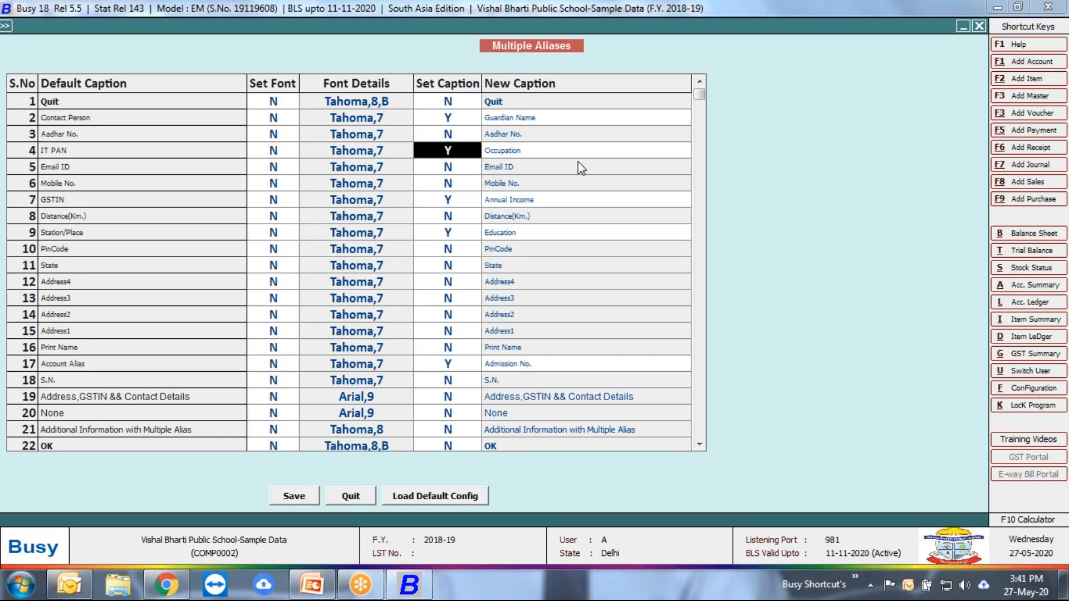
{"action": "left_click", "coordinate": [469, 365]}
{"action": "left_click", "coordinate": [359, 502]}
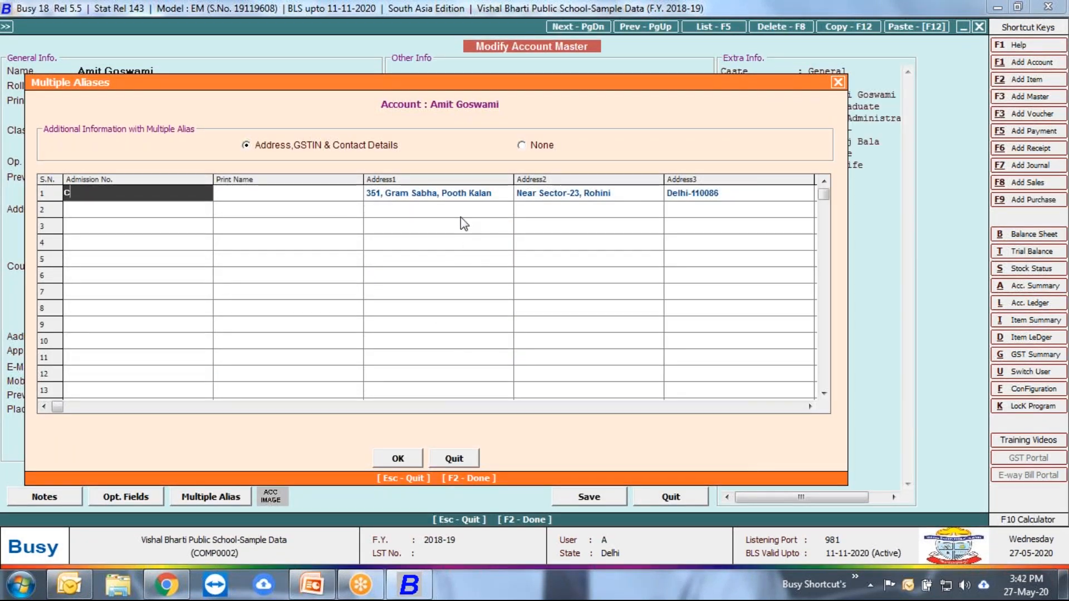
Step: Examine the first alias entry from Address1 across annual income, mobile number and occupation to the guardian name
{"action": "left_click", "coordinate": [430, 195]}
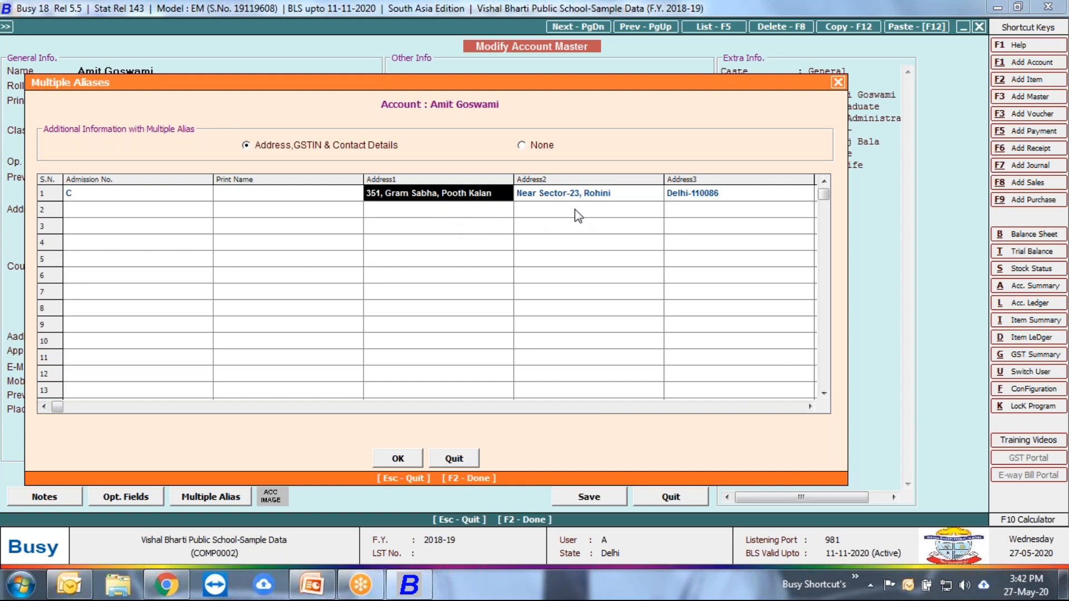
{"action": "key", "text": "Return"}
{"action": "key", "text": "Return"}
{"action": "key", "text": "Return"}
{"action": "key", "text": "Return"}
{"action": "key", "text": "Return"}
{"action": "key", "text": "Return"}
{"action": "key", "text": "Return"}
{"action": "key", "text": "Return"}
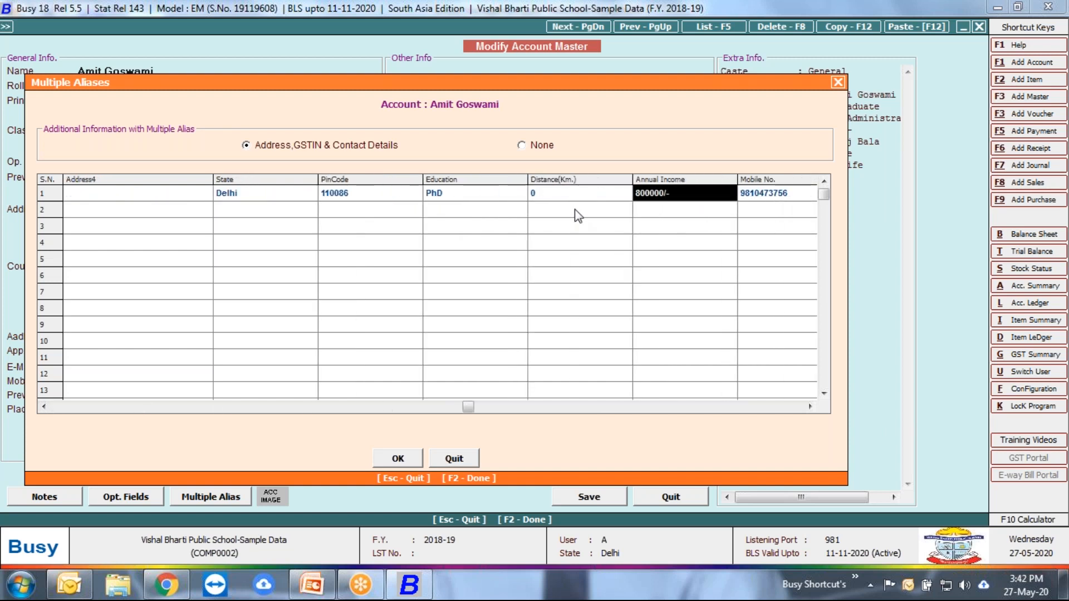
{"action": "key", "text": "Return"}
{"action": "key", "text": "Return"}
{"action": "key", "text": "Return"}
{"action": "key", "text": "Return"}
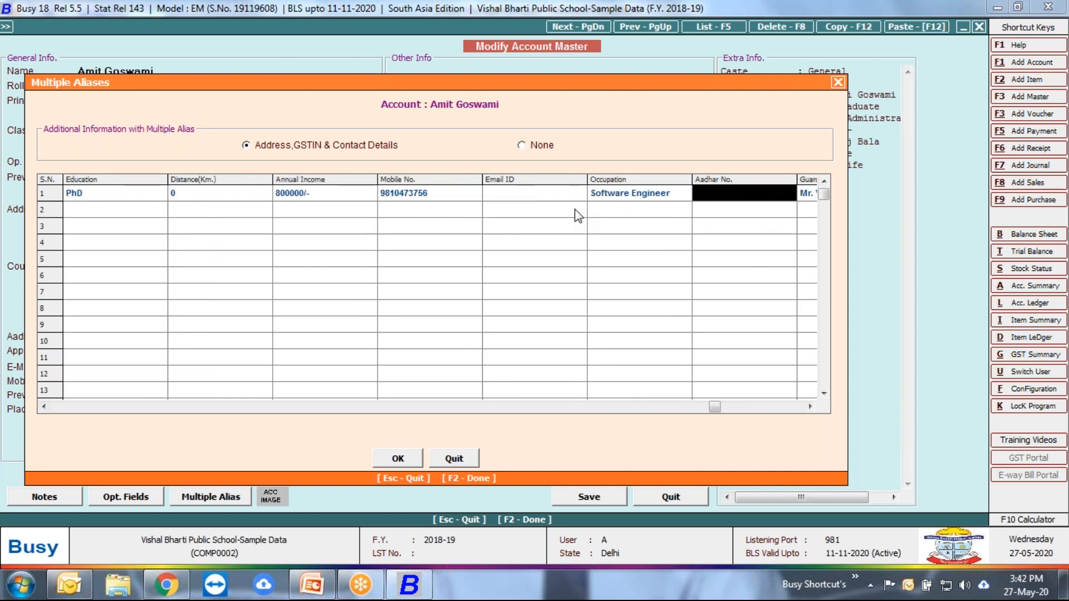
{"action": "key", "text": "Return"}
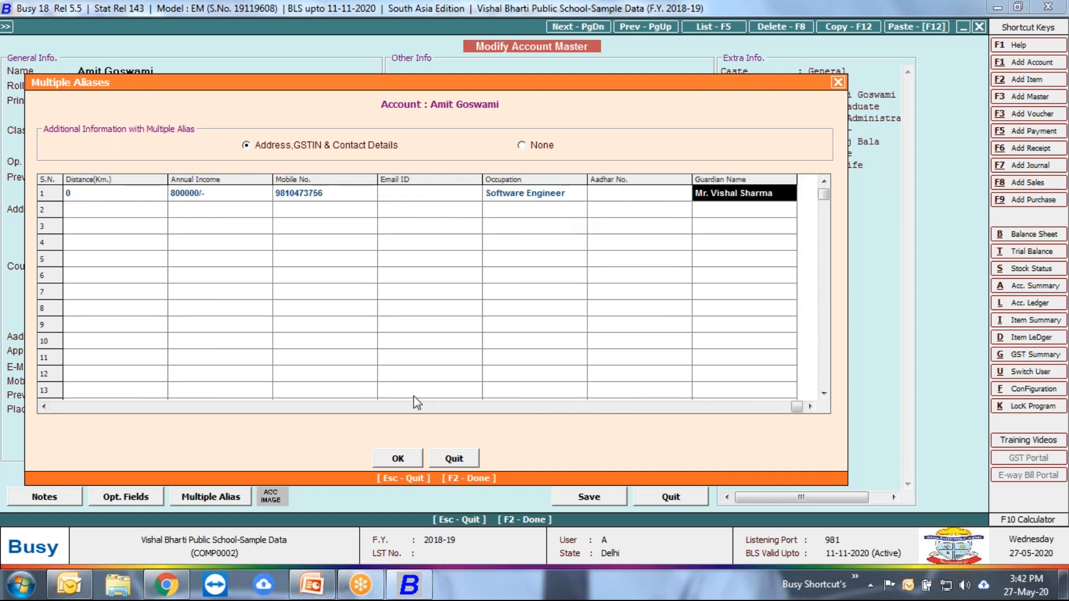
Step: Go back along the alias entry to Print Name and close Multiple Aliases without accepting changes
{"action": "key", "text": "Left"}
{"action": "key", "text": "Left"}
{"action": "key", "text": "Left"}
{"action": "key", "text": "Left"}
{"action": "key", "text": "Left"}
{"action": "key", "text": "Left"}
{"action": "key", "text": "Left"}
{"action": "key", "text": "Left"}
{"action": "key", "text": "Left"}
{"action": "key", "text": "Left"}
{"action": "key", "text": "Left"}
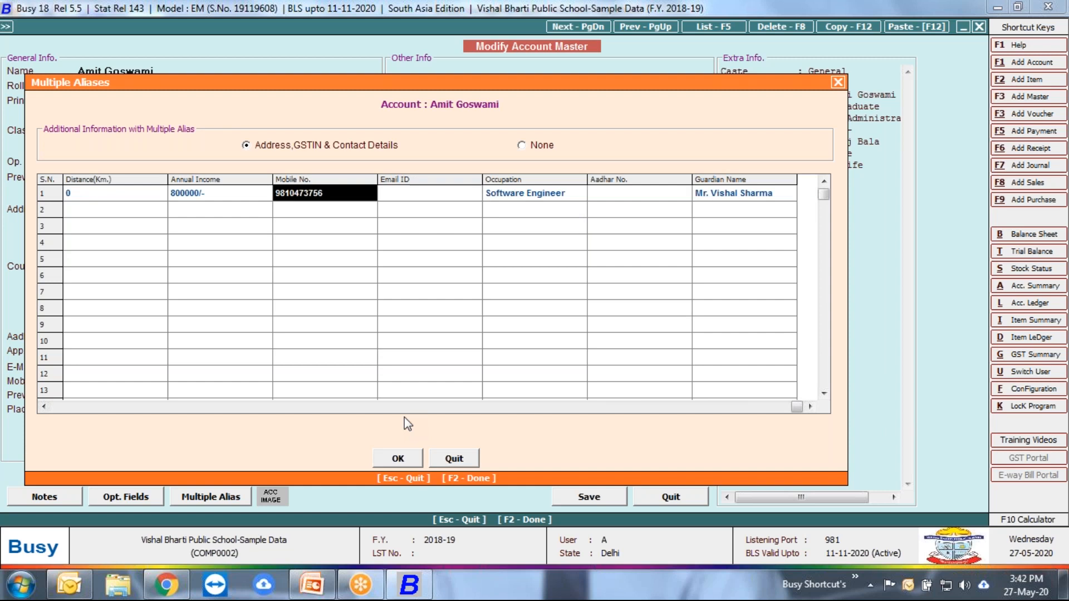
{"action": "key", "text": "Left"}
{"action": "key", "text": "Left"}
{"action": "key", "text": "Left"}
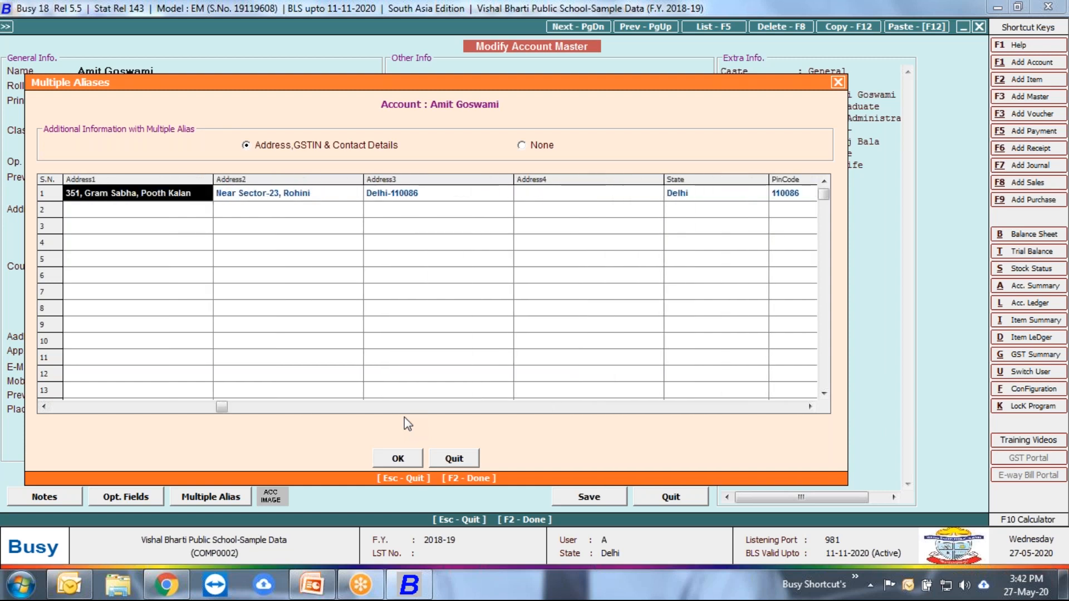
{"action": "left_click", "coordinate": [838, 82]}
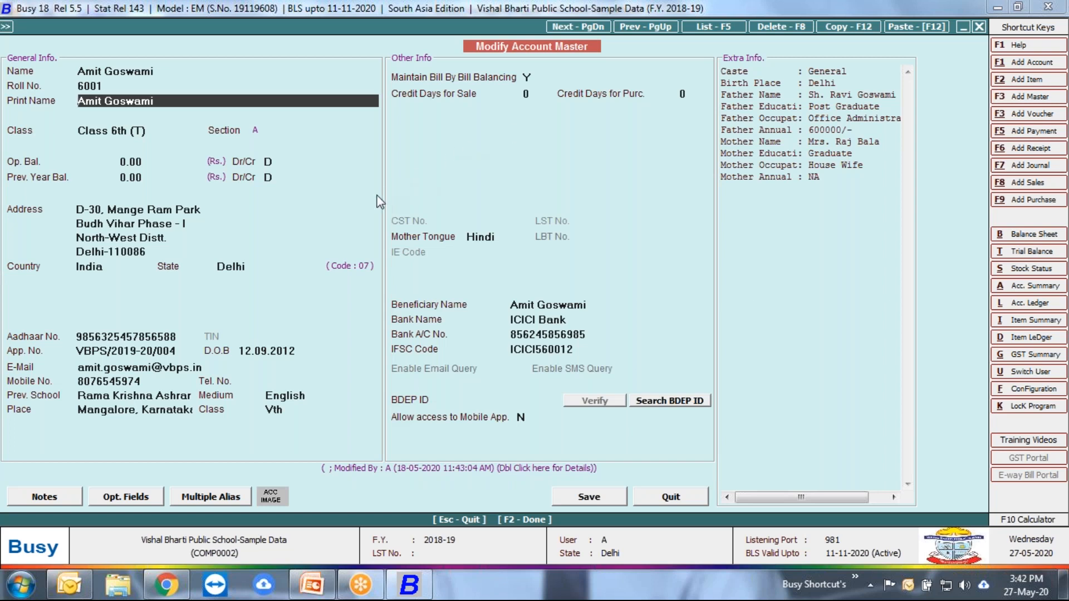
Step: Clear the student's Class field and bring up the list of available account groups at the class entries
{"action": "key", "text": "Return"}
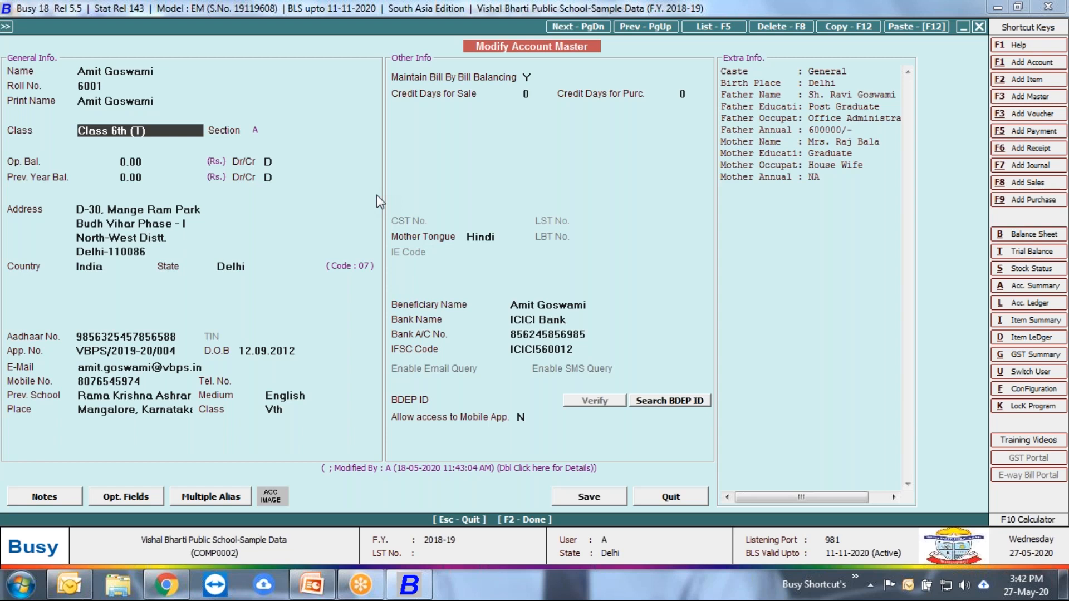
{"action": "key", "text": "BackSpace"}
{"action": "key", "text": "BackSpace"}
{"action": "key", "text": "BackSpace"}
{"action": "key", "text": "BackSpace"}
{"action": "key", "text": "BackSpace"}
{"action": "key", "text": "BackSpace"}
{"action": "key", "text": "BackSpace"}
{"action": "key", "text": "BackSpace"}
{"action": "key", "text": "BackSpace"}
{"action": "key", "text": "BackSpace"}
{"action": "key", "text": "BackSpace"}
{"action": "key", "text": "BackSpace"}
{"action": "key", "text": "BackSpace"}
{"action": "key", "text": "Down"}
{"action": "key", "text": "Down"}
{"action": "key", "text": "Down"}
{"action": "key", "text": "Down"}
{"action": "key", "text": "Down"}
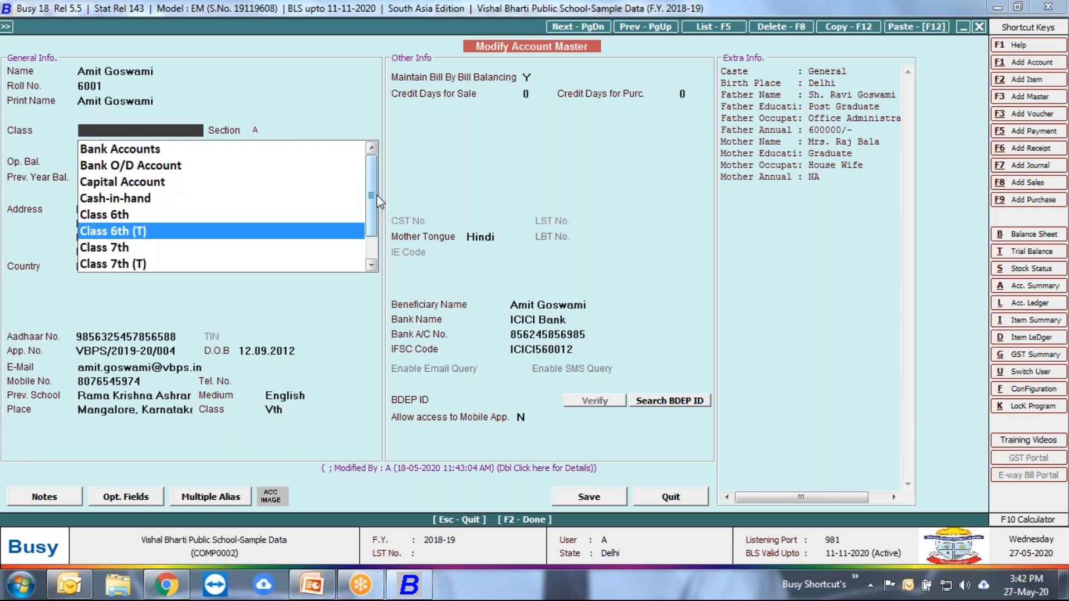
Step: Examine the class account groups from Class 6th to Class 8th, including their (T) variants
{"action": "key", "text": "Down"}
{"action": "key", "text": "Down"}
{"action": "key", "text": "Down"}
{"action": "key", "text": "Down"}
{"action": "key", "text": "Down"}
{"action": "key", "text": "Up"}
{"action": "key", "text": "Up"}
{"action": "key", "text": "Up"}
{"action": "key", "text": "Up"}
{"action": "key", "text": "Up"}
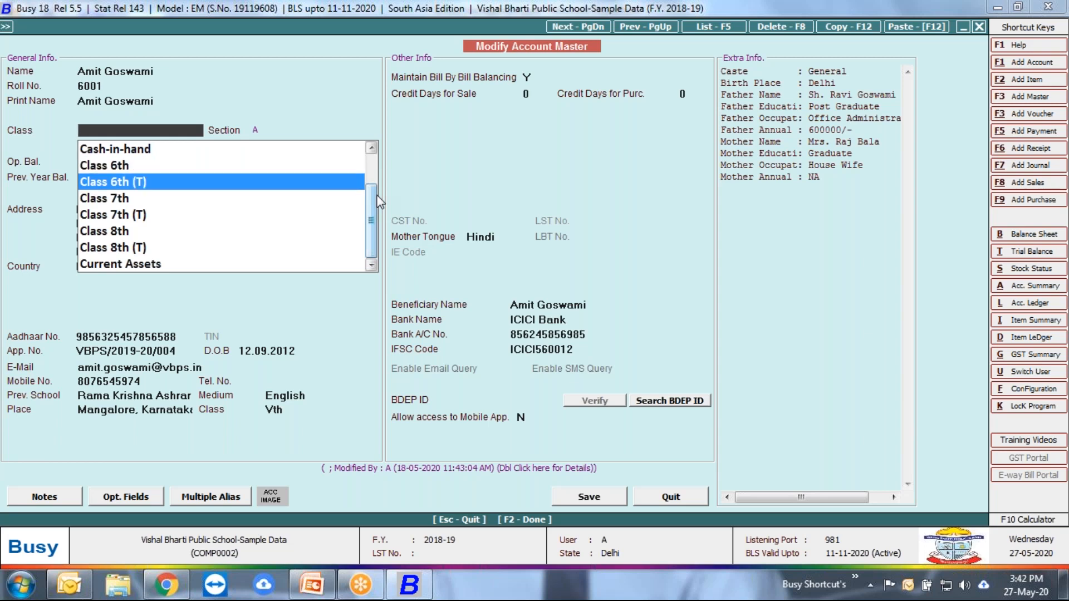
{"action": "key", "text": "Down"}
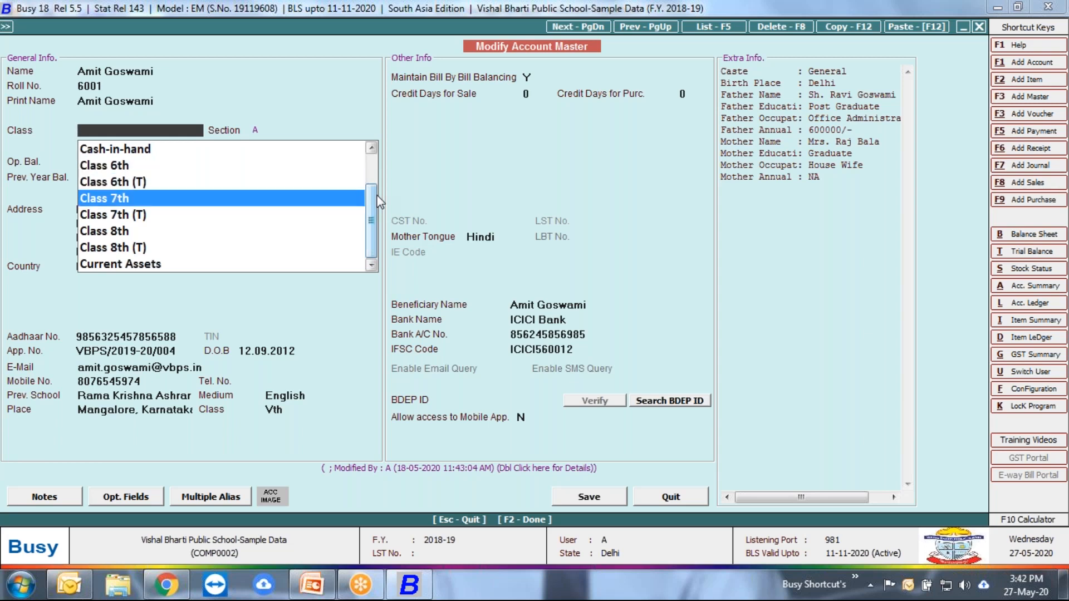
{"action": "key", "text": "Down"}
{"action": "key", "text": "Up"}
{"action": "key", "text": "Up"}
{"action": "key", "text": "Down"}
{"action": "key", "text": "Up"}
{"action": "key", "text": "Up"}
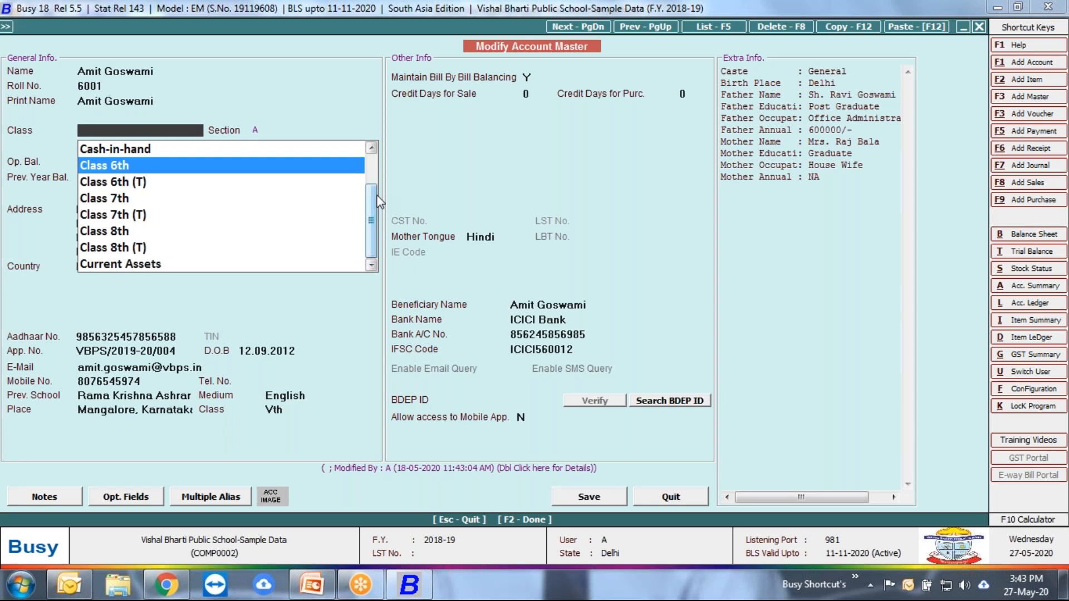
{"action": "key", "text": "Down"}
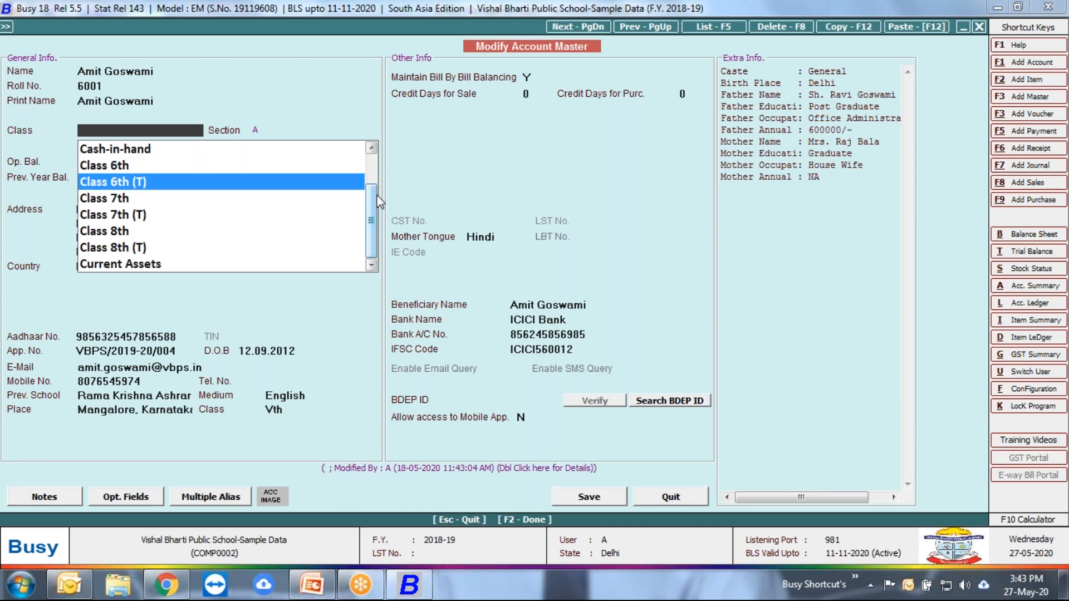
{"action": "key", "text": "Up"}
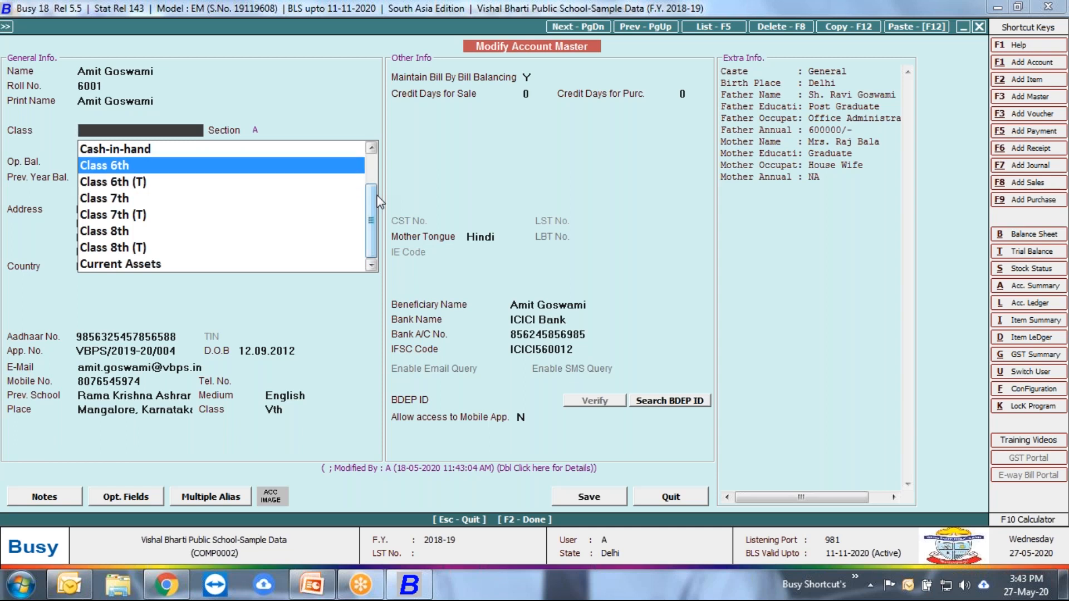
Step: Leave the account master without saving the cleared Class field and reopen the same student's account for modification
{"action": "key", "text": "Escape"}
{"action": "key", "text": "Escape"}
{"action": "key", "text": "Return"}
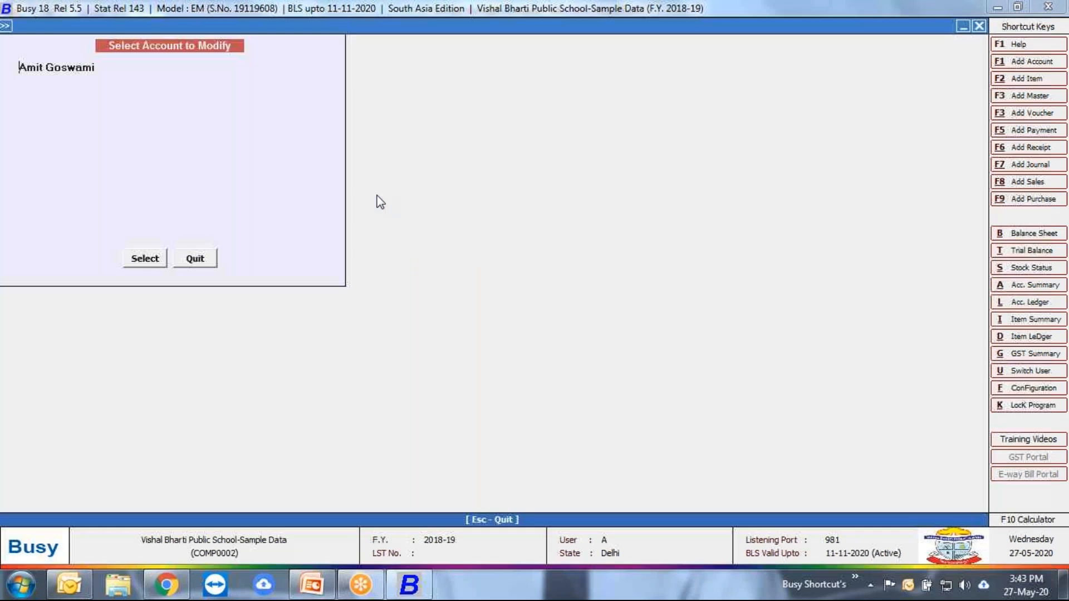
{"action": "key", "text": "Return"}
Step: Close Multiple Aliases, check which group the student's class group falls under in its group master, and quit without saving
{"action": "key", "text": "Return"}
{"action": "key", "text": "Return"}
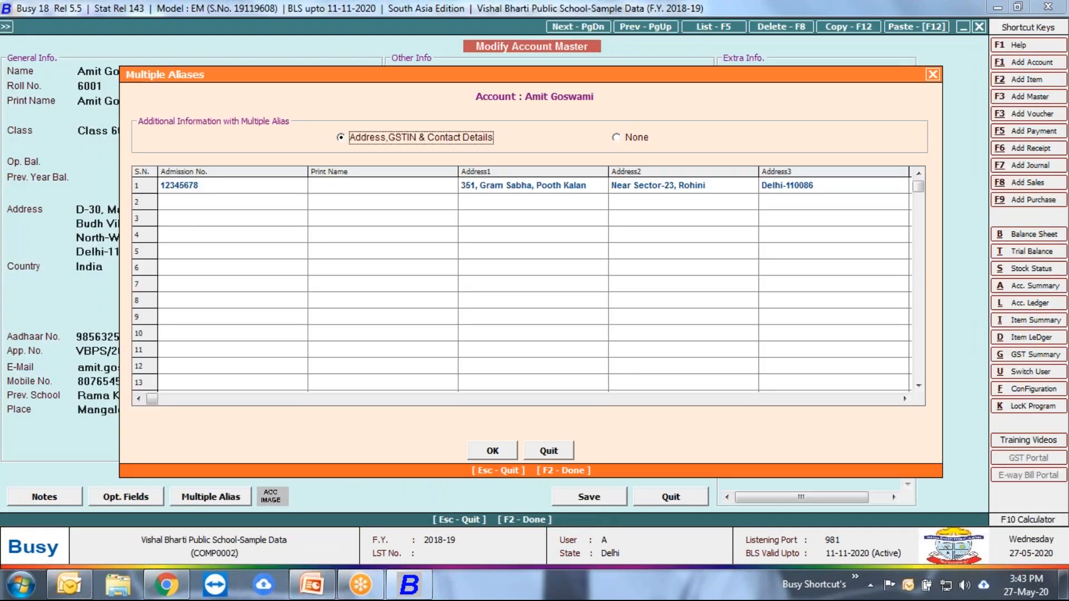
{"action": "key", "text": "Escape"}
{"action": "key", "text": "Return"}
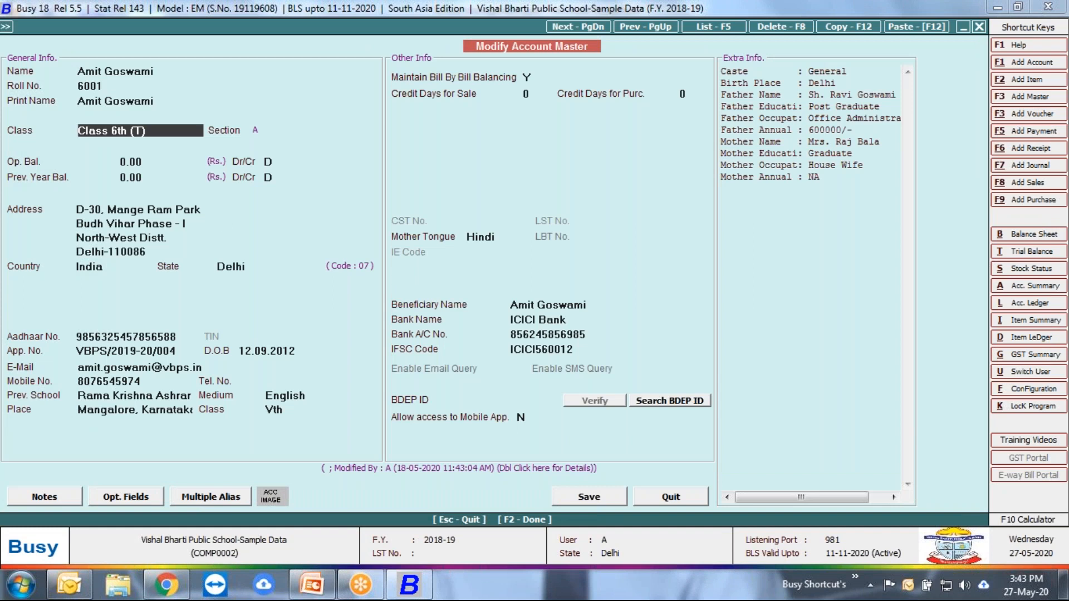
{"action": "key", "text": "alt+m"}
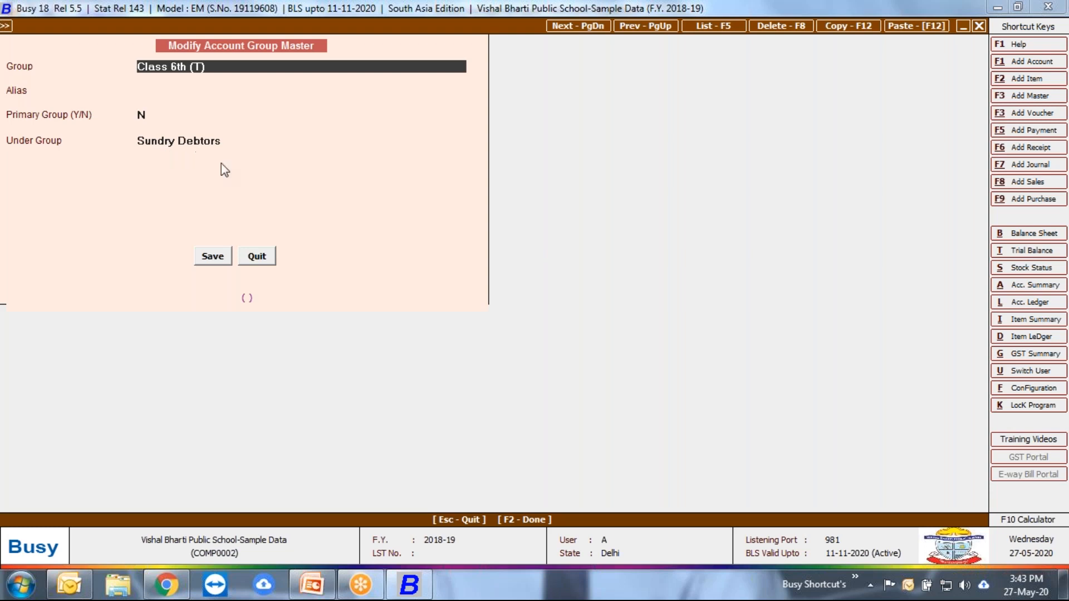
{"action": "left_click", "coordinate": [254, 256]}
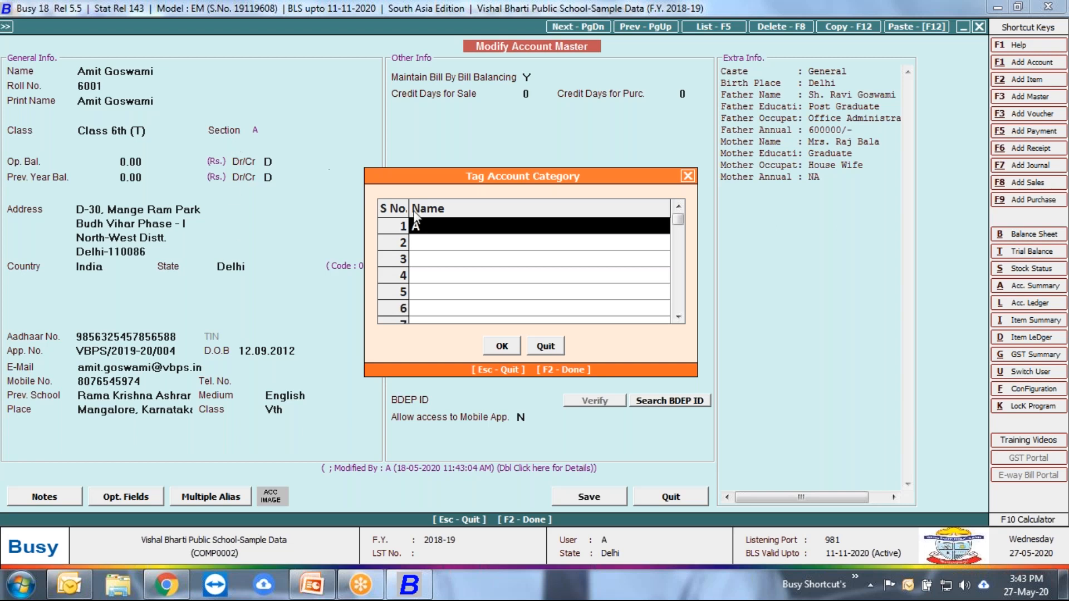
Step: Look through the section categories A to D, tag the student's account with section A and accept the category
{"action": "key", "text": "space"}
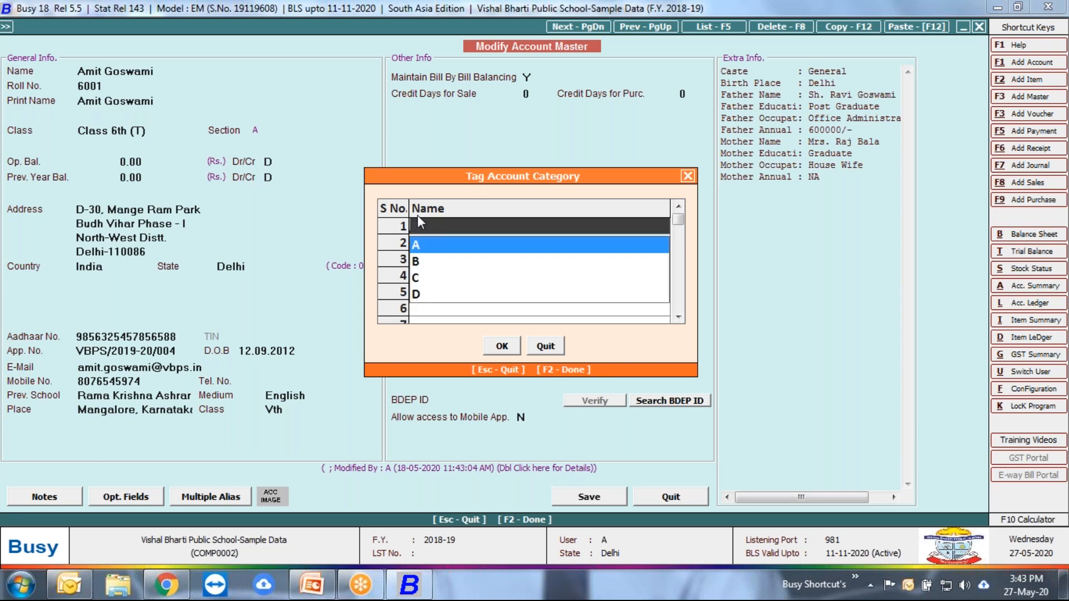
{"action": "key", "text": "Down"}
{"action": "key", "text": "Down"}
{"action": "key", "text": "Down"}
{"action": "key", "text": "Up"}
{"action": "key", "text": "Up"}
{"action": "key", "text": "Up"}
{"action": "key", "text": "Down"}
{"action": "key", "text": "Down"}
{"action": "key", "text": "Down"}
{"action": "key", "text": "Up"}
{"action": "key", "text": "Up"}
{"action": "key", "text": "Up"}
{"action": "key", "text": "Return"}
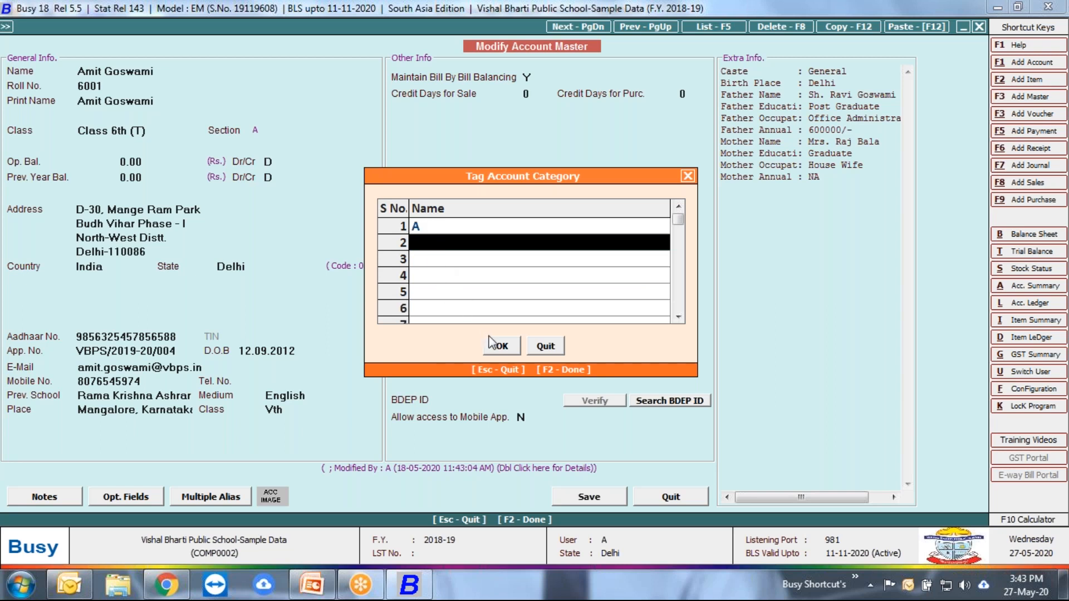
{"action": "left_click", "coordinate": [502, 346]}
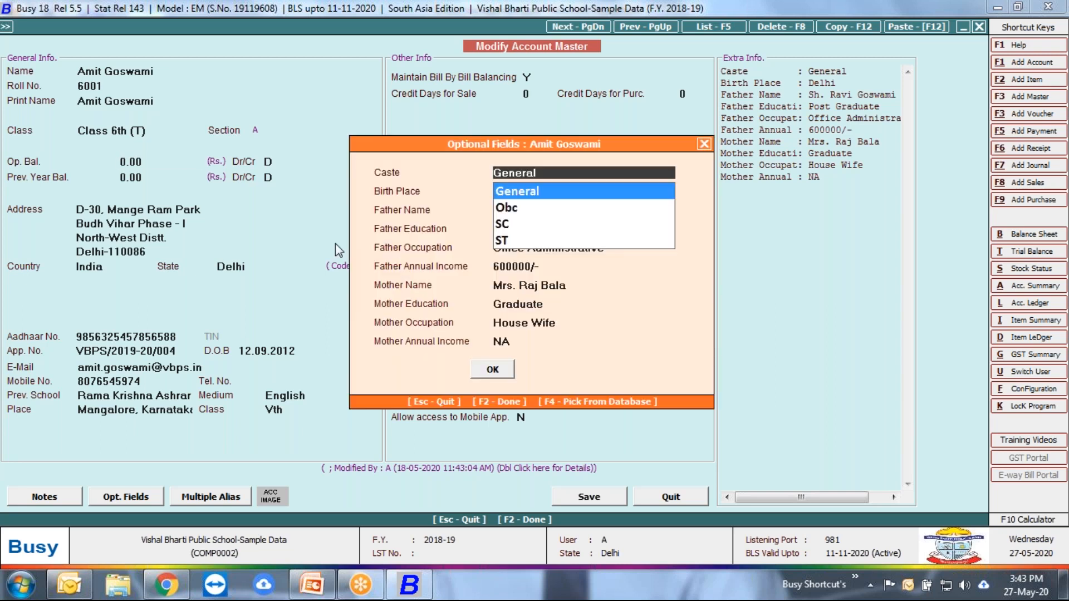
Step: Move the Optional Fields dialog aside, look through the Caste options and set Caste to General
{"action": "key", "text": "Return"}
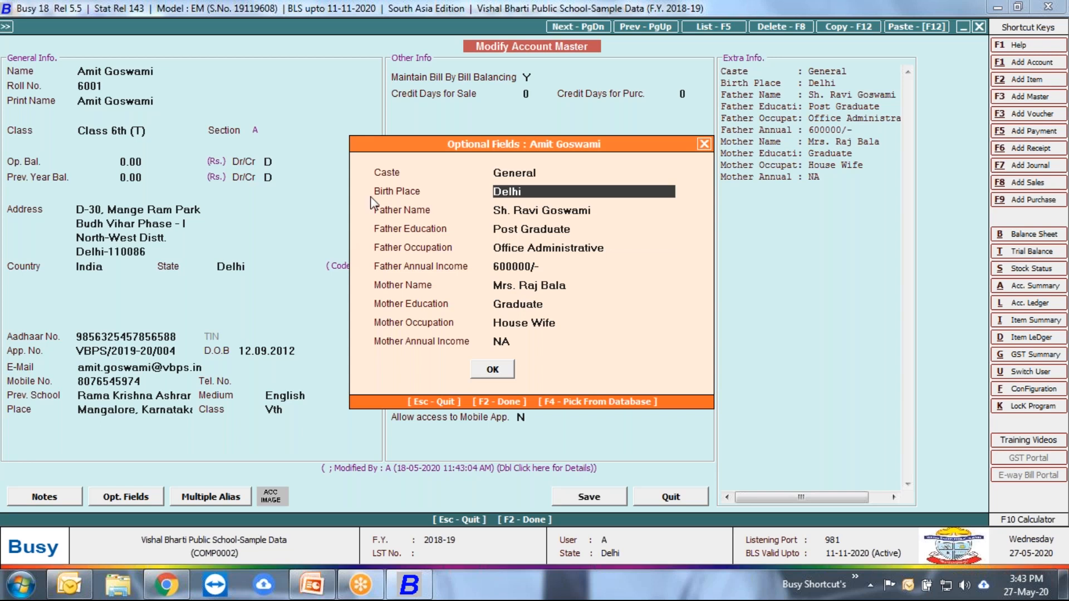
{"action": "left_click_drag", "start_coordinate": [447, 148], "coordinate": [335, 123]}
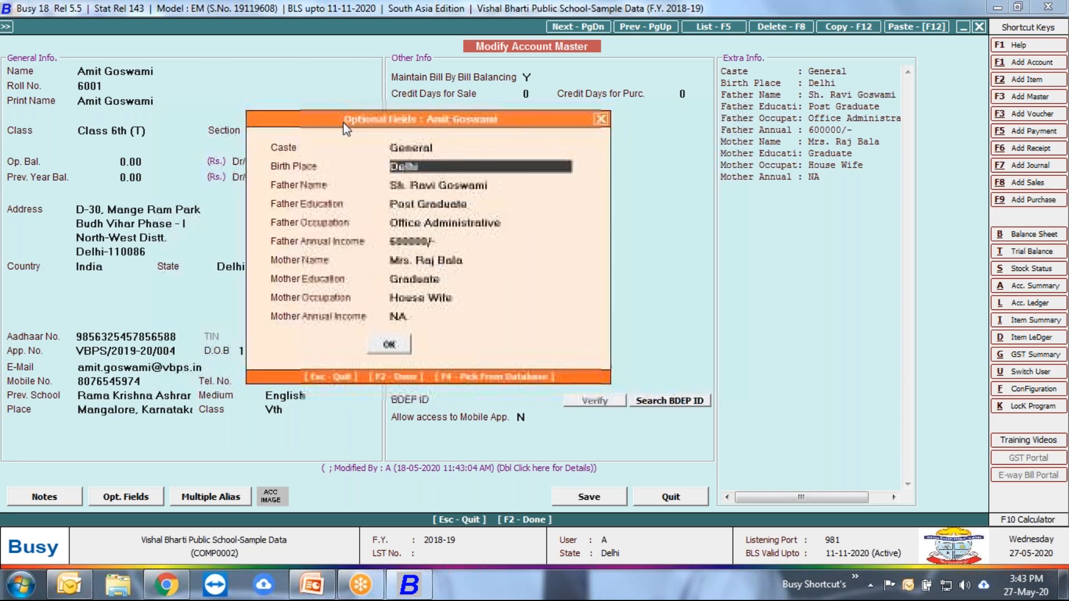
{"action": "left_click", "coordinate": [463, 148]}
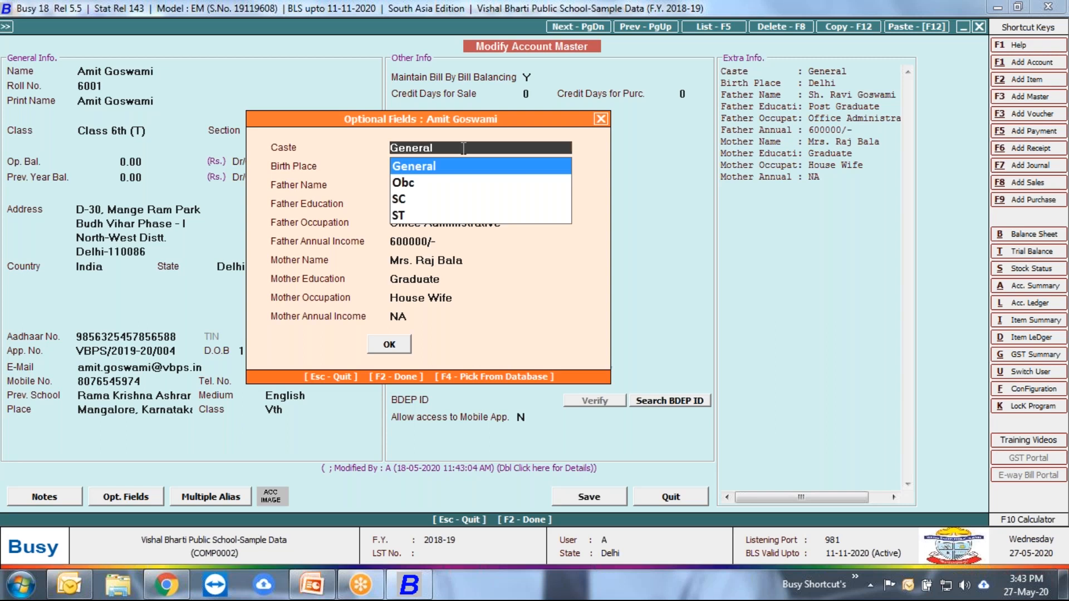
{"action": "key", "text": "Down"}
{"action": "key", "text": "Down"}
{"action": "key", "text": "Down"}
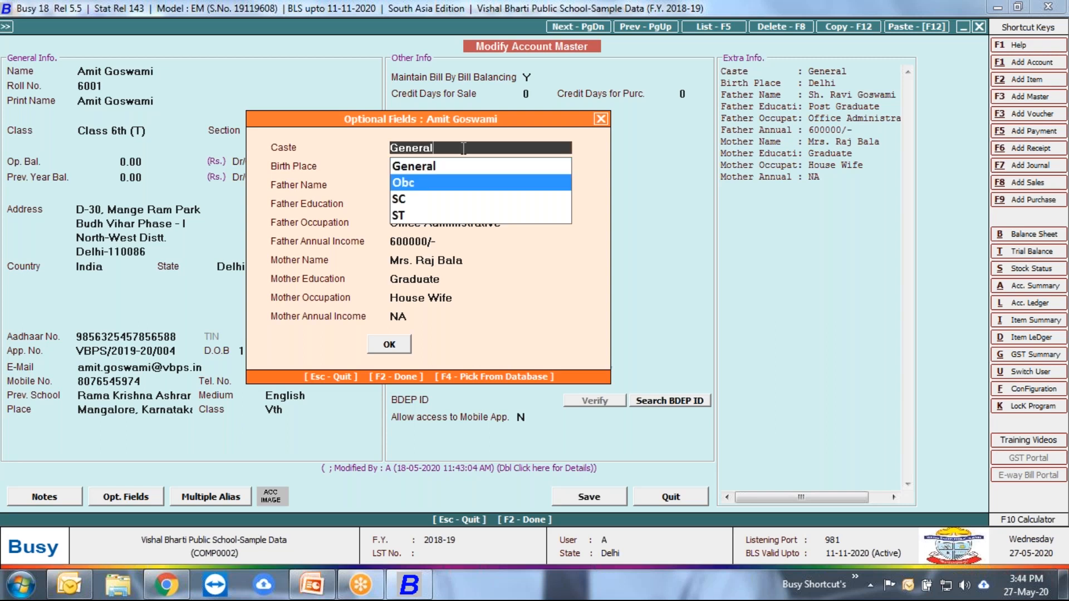
{"action": "key", "text": "Up"}
{"action": "key", "text": "Up"}
{"action": "key", "text": "Up"}
{"action": "key", "text": "Return"}
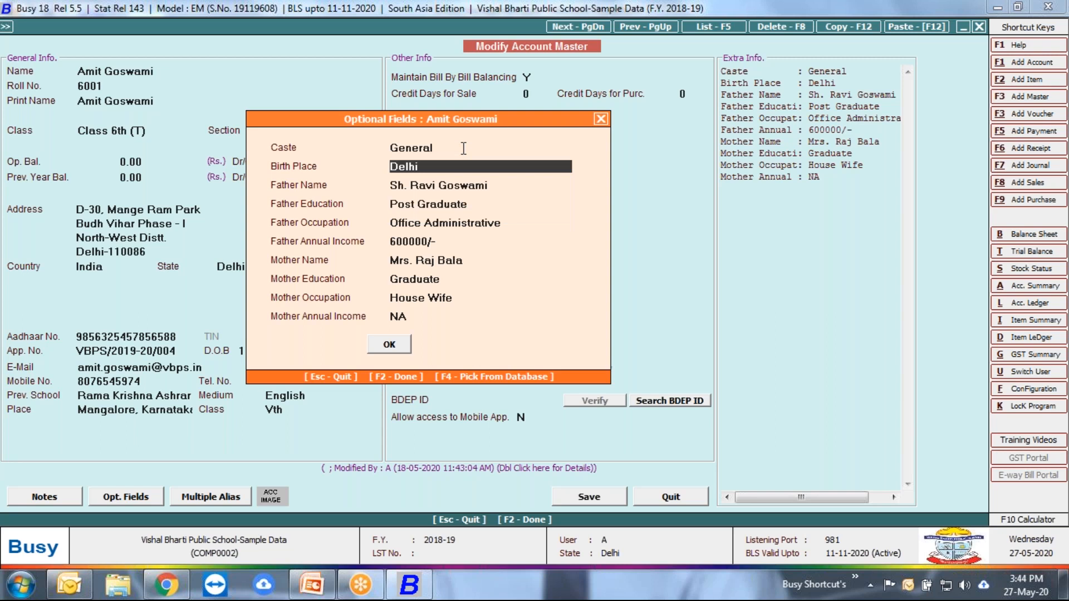
Step: Set Father Education to PhD in the student's optional fields
{"action": "key", "text": "Return"}
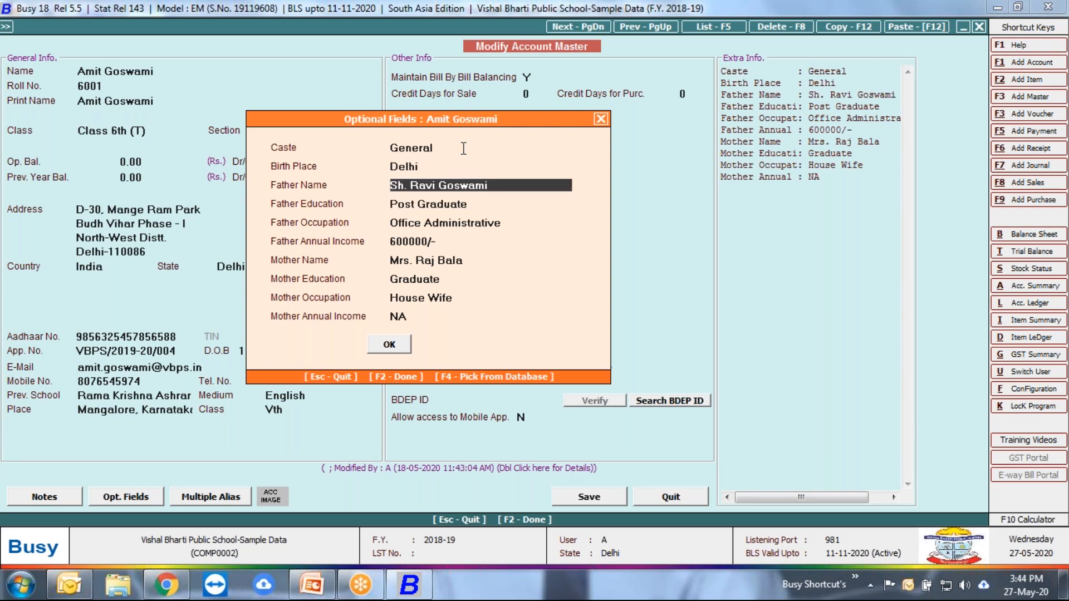
{"action": "key", "text": "Return"}
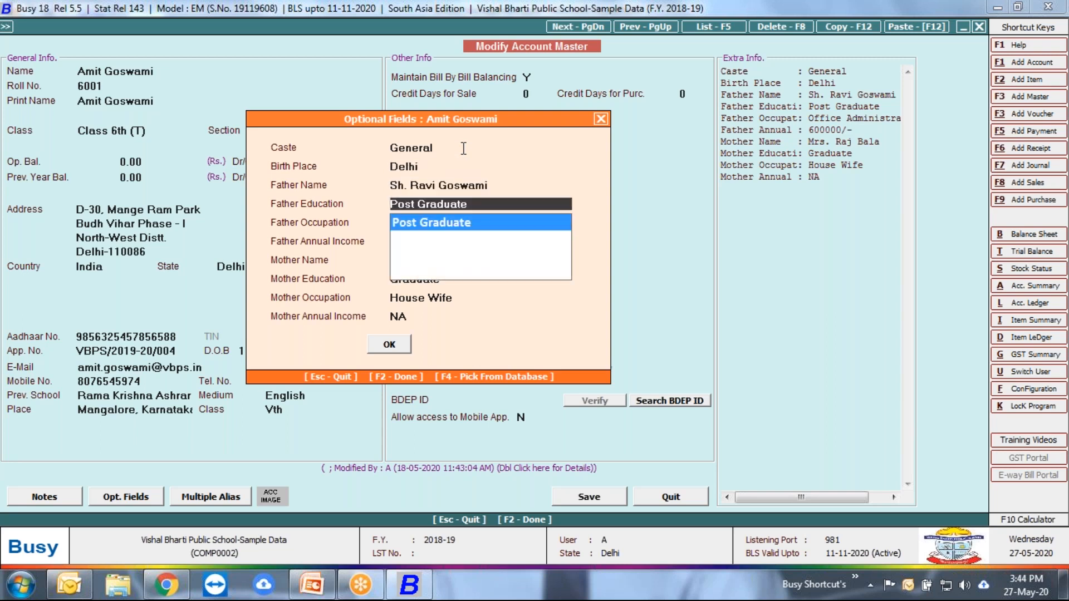
{"action": "key", "text": "Return"}
{"action": "key", "text": "Up"}
{"action": "key", "text": "Delete"}
{"action": "key", "text": "Delete"}
{"action": "key", "text": "Delete"}
{"action": "key", "text": "Delete"}
{"action": "key", "text": "Delete"}
{"action": "key", "text": "Delete"}
{"action": "key", "text": "Delete"}
{"action": "key", "text": "Delete"}
{"action": "key", "text": "Delete"}
{"action": "key", "text": "Delete"}
{"action": "key", "text": "Delete"}
{"action": "key", "text": "Delete"}
{"action": "key", "text": "Delete"}
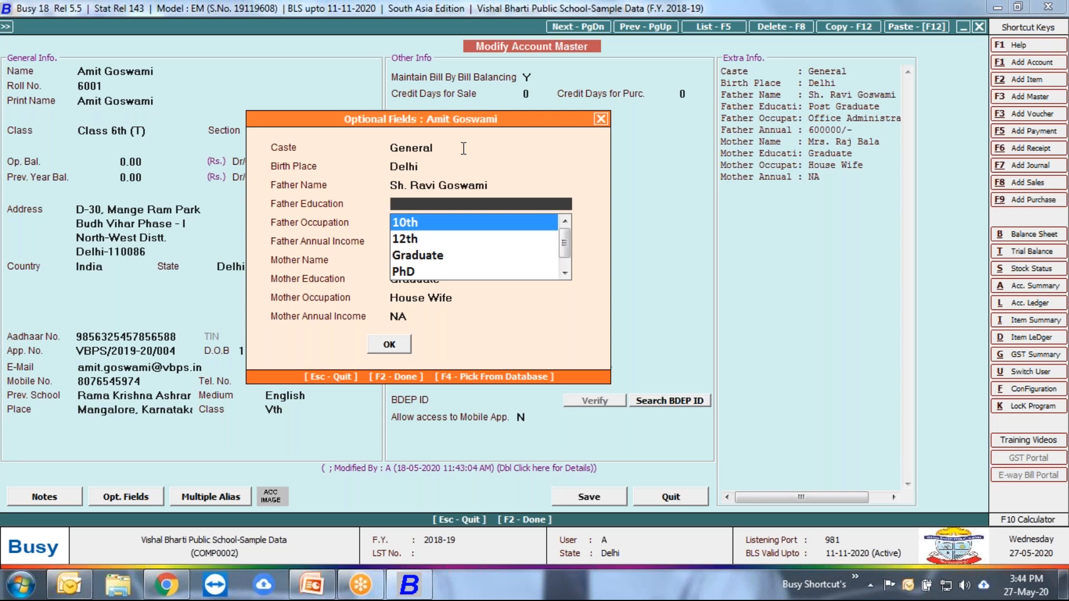
{"action": "key", "text": "Down"}
{"action": "key", "text": "Down"}
{"action": "key", "text": "Down"}
{"action": "key", "text": "Return"}
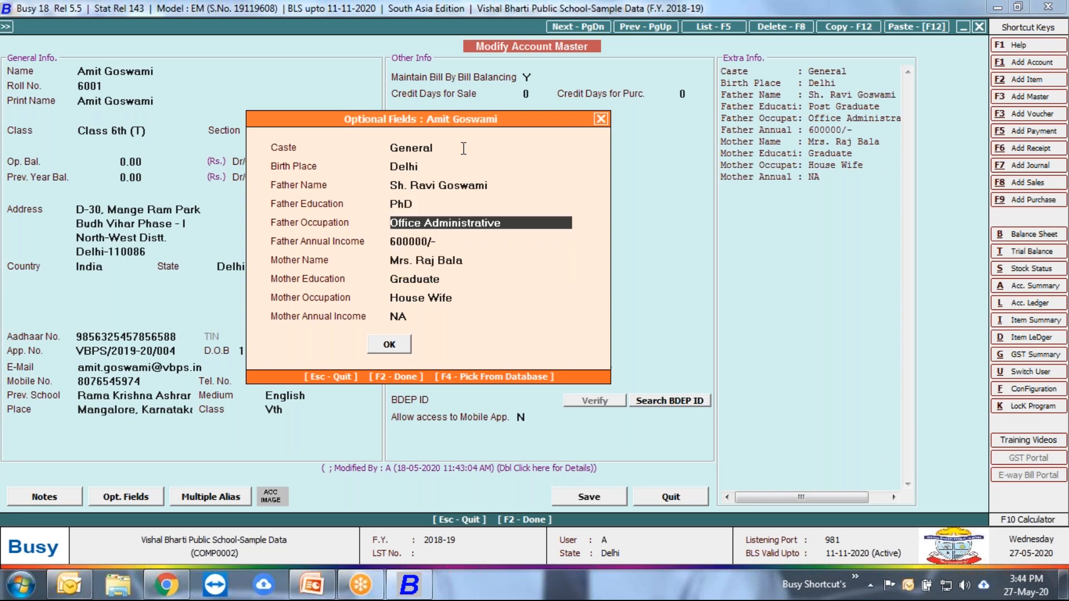
Step: Continue past the father's occupation and annual income, and set Mother Education to 12th
{"action": "key", "text": "Return"}
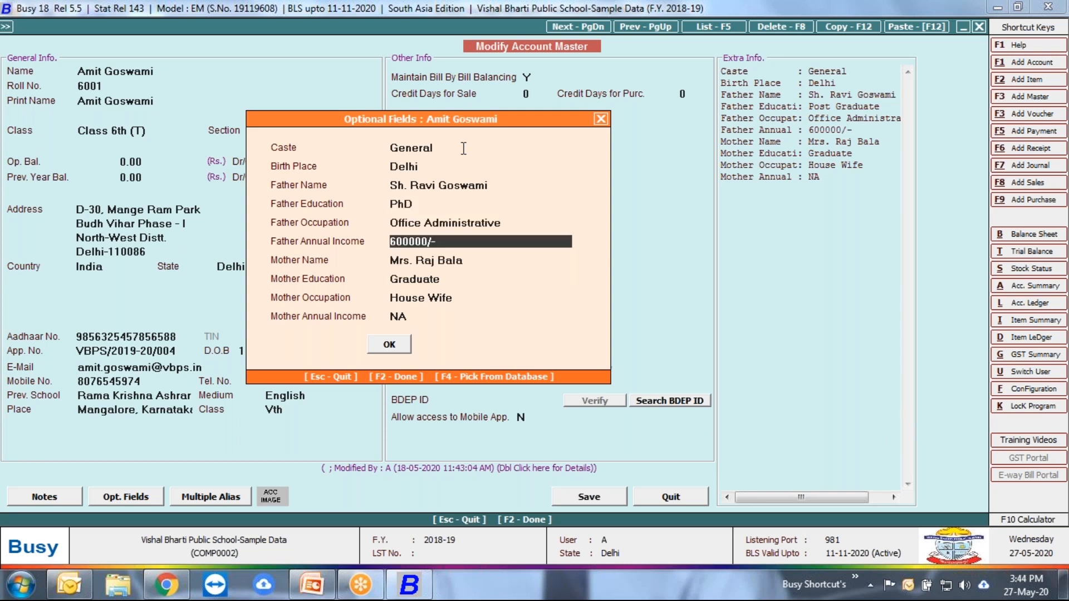
{"action": "key", "text": "Return"}
{"action": "key", "text": "Return"}
{"action": "key", "text": "Up"}
{"action": "key", "text": "Return"}
{"action": "key", "text": "Return"}
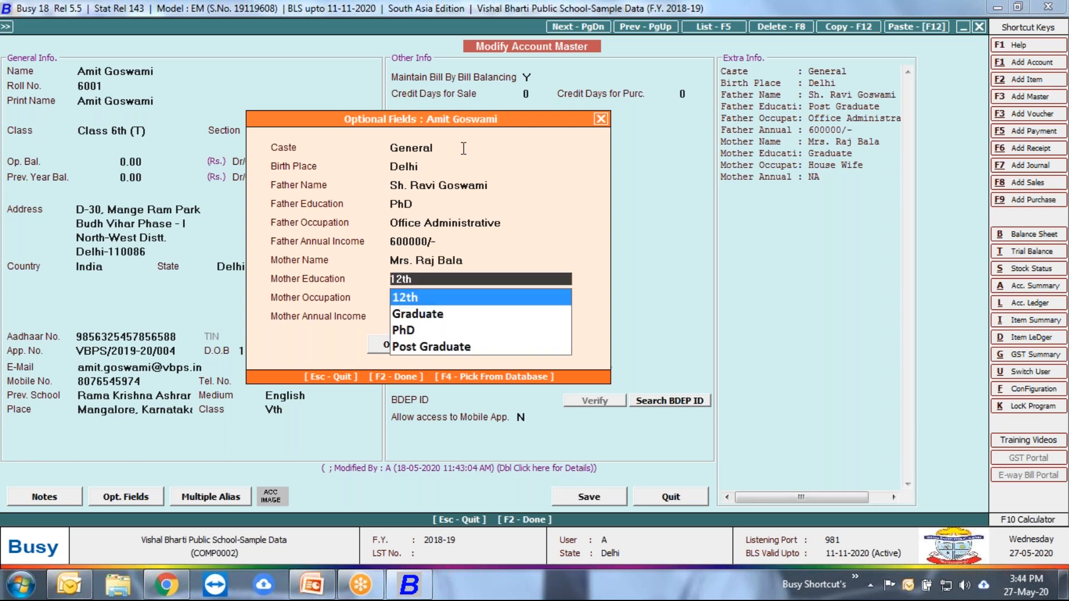
{"action": "key", "text": "Return"}
{"action": "key", "text": "Up"}
{"action": "key", "text": "Return"}
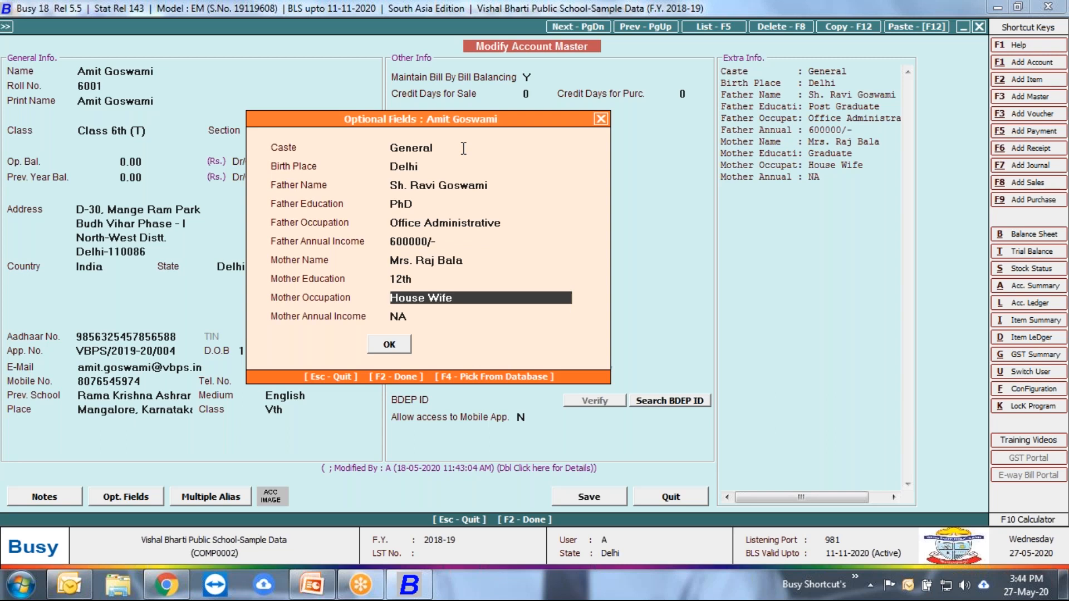
Step: Accept the student's optional fields and continue past the opening balances to the Address field
{"action": "key", "text": "Return"}
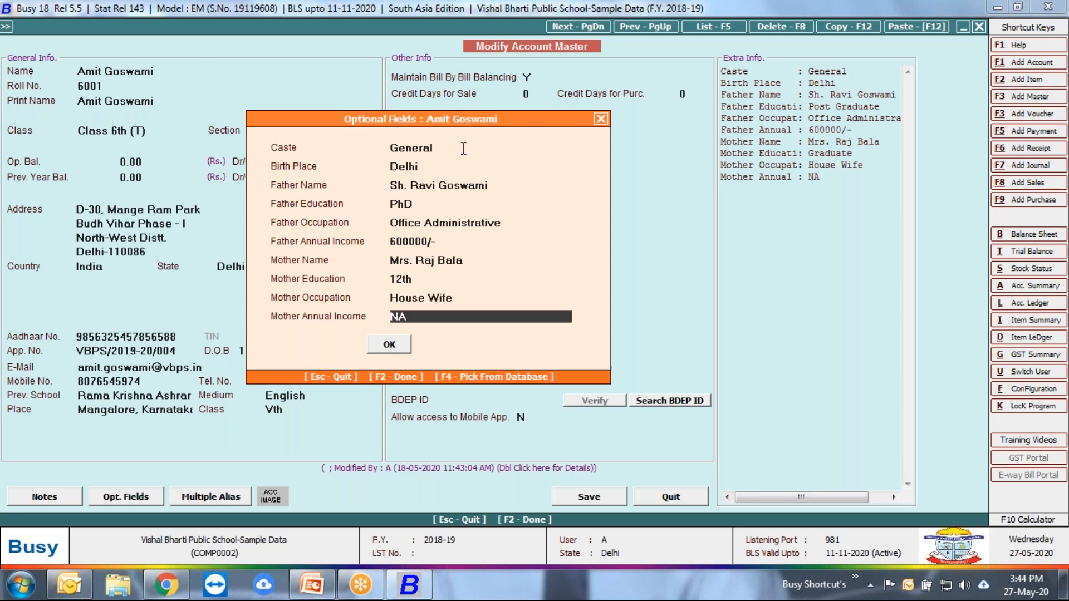
{"action": "key", "text": "Return"}
{"action": "key", "text": "Return"}
{"action": "key", "text": "Return"}
{"action": "key", "text": "Return"}
{"action": "key", "text": "Return"}
{"action": "key", "text": "Return"}
{"action": "key", "text": "Up"}
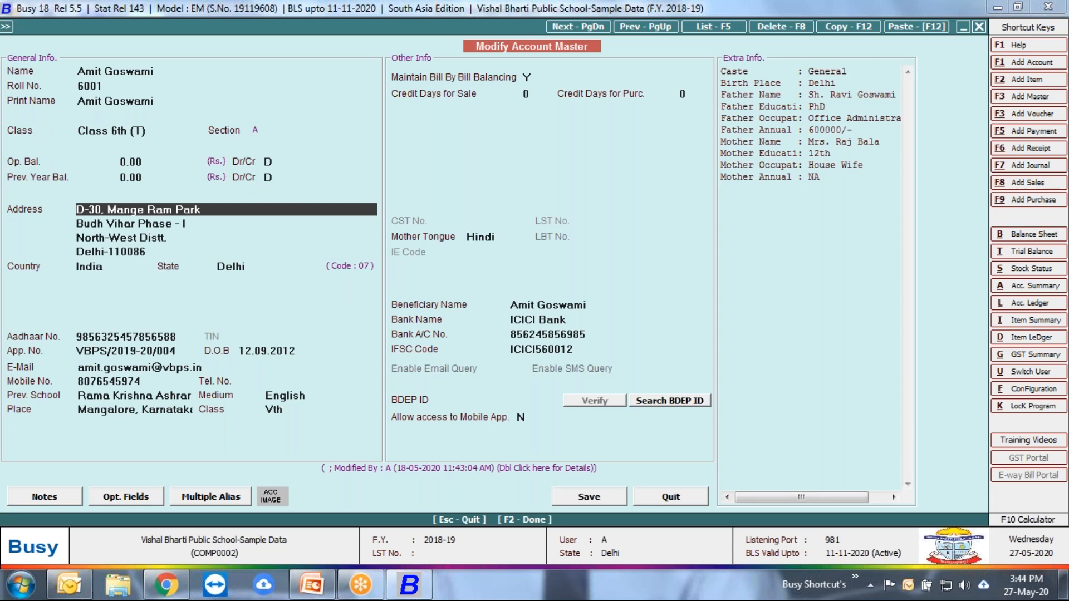
Step: Review the student's contact and identity fields from Address through Aadhaar No., App. No., D.O.B and E-Mail to the previous school's Medium, Place and Class
{"action": "key", "text": "Return"}
{"action": "key", "text": "Return"}
{"action": "key", "text": "Return"}
{"action": "key", "text": "Return"}
{"action": "key", "text": "Return"}
{"action": "key", "text": "Return"}
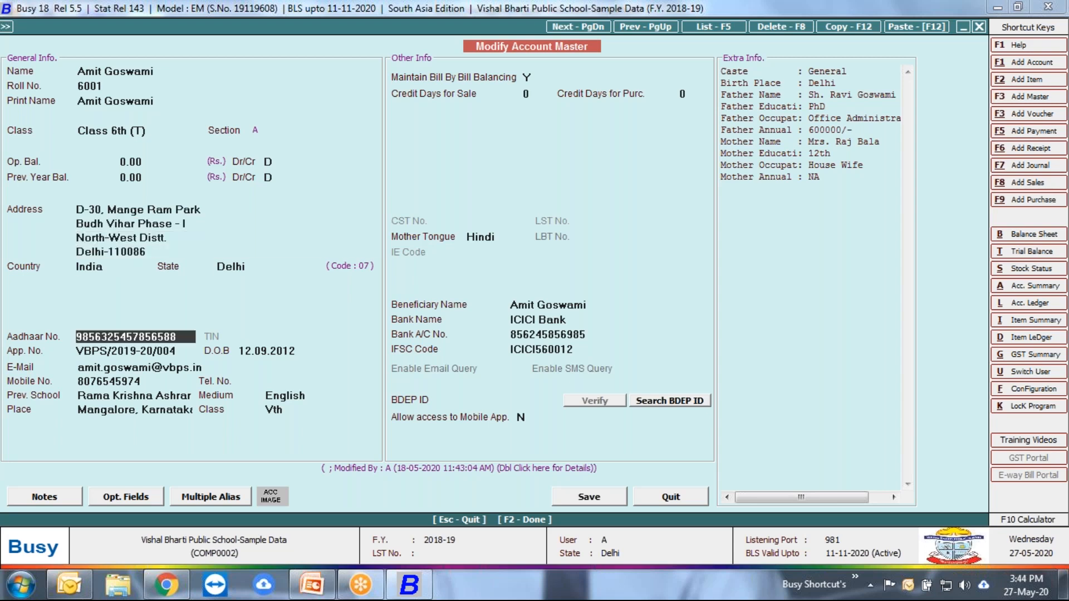
{"action": "key", "text": "Return"}
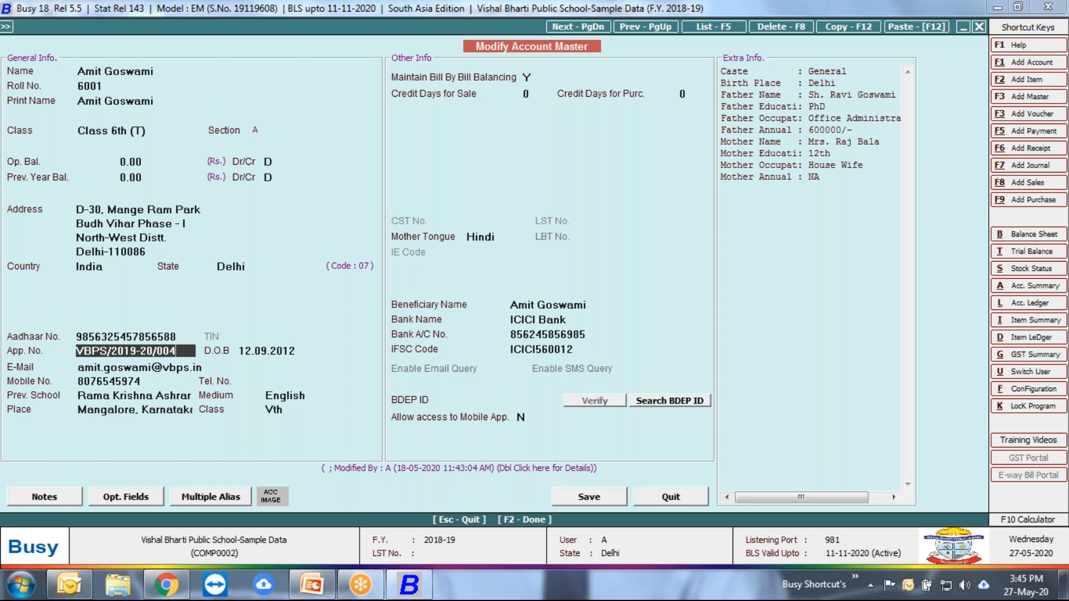
{"action": "key", "text": "Return"}
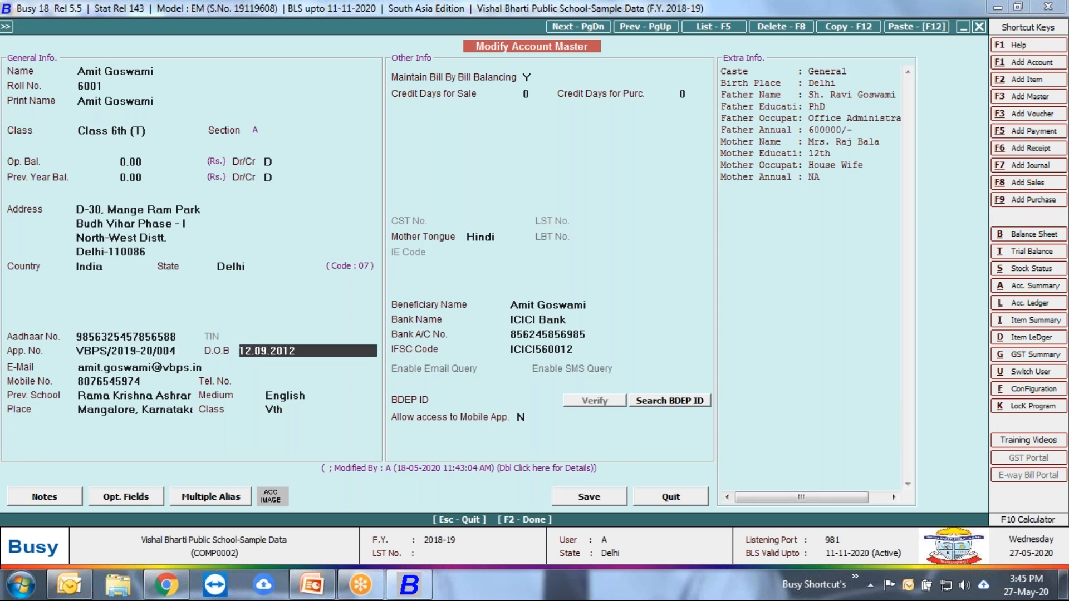
{"action": "key", "text": "Return"}
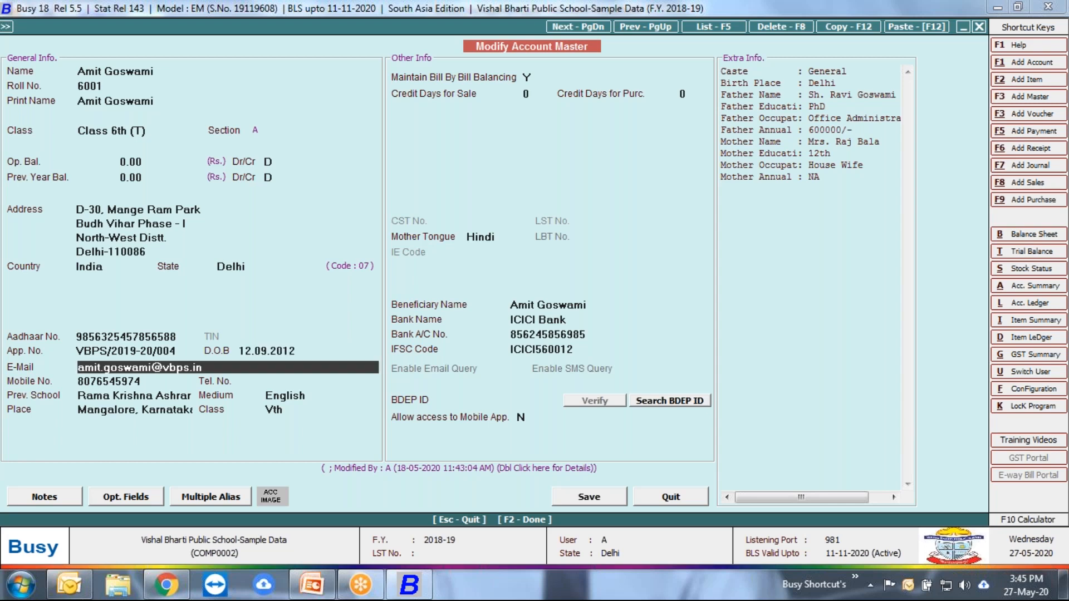
{"action": "key", "text": "Return"}
{"action": "key", "text": "Return"}
{"action": "key", "text": "Return"}
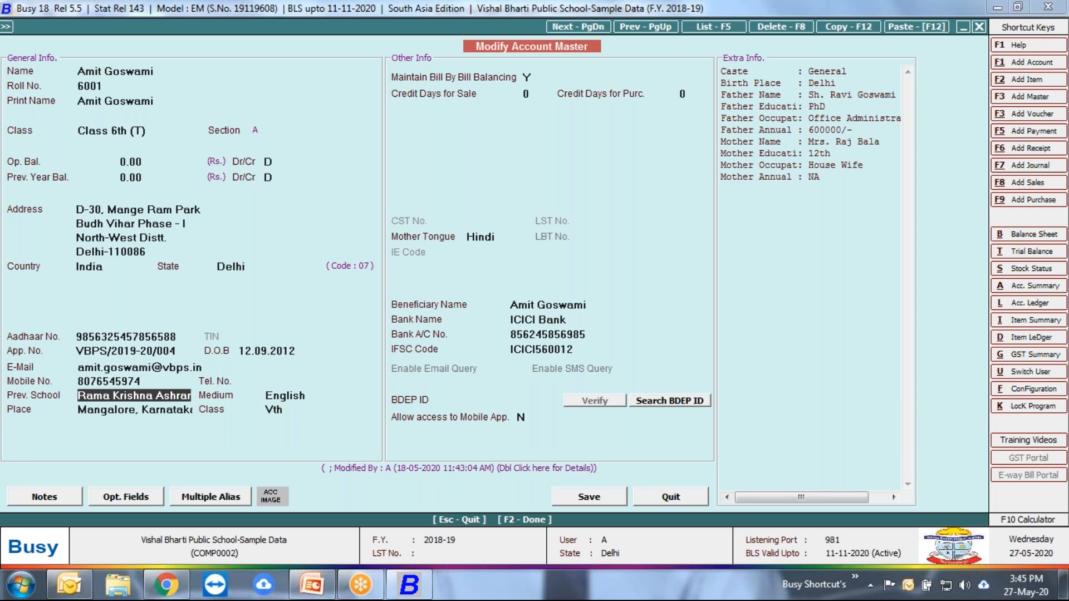
{"action": "key", "text": "Return"}
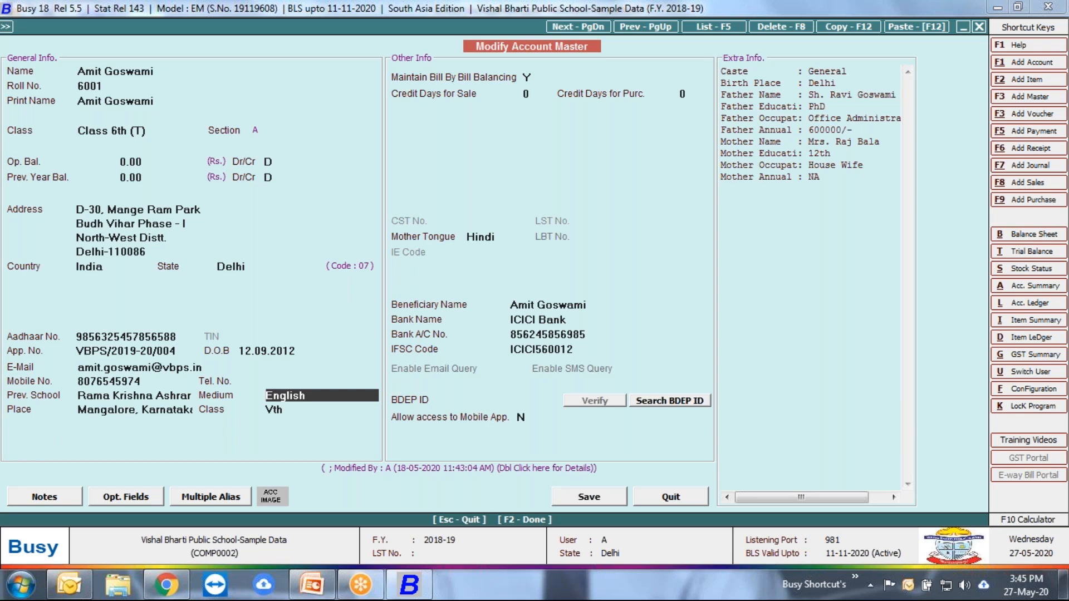
{"action": "key", "text": "Return"}
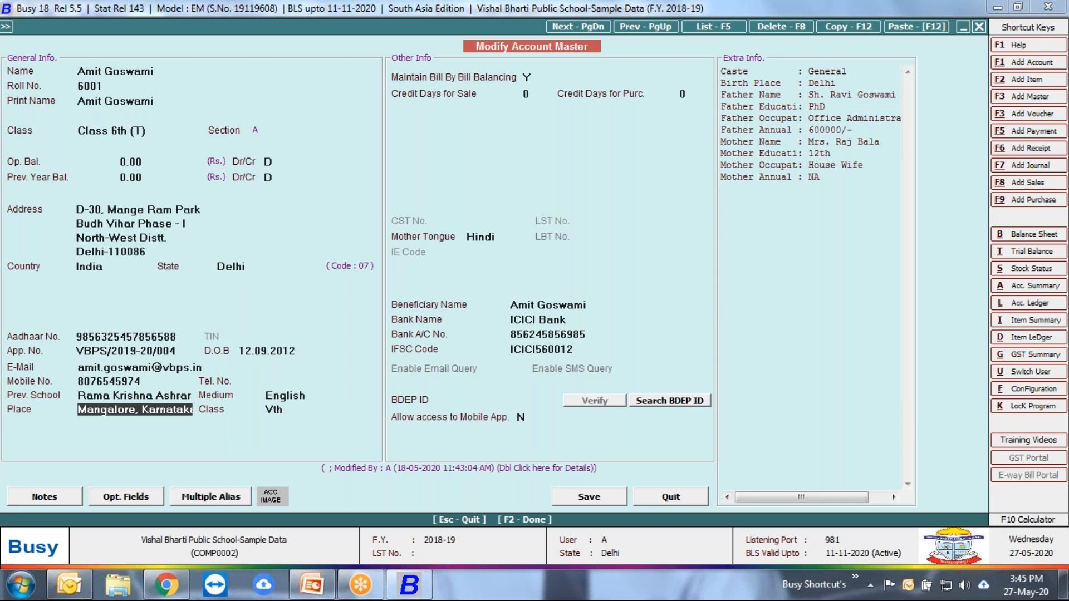
{"action": "key", "text": "Return"}
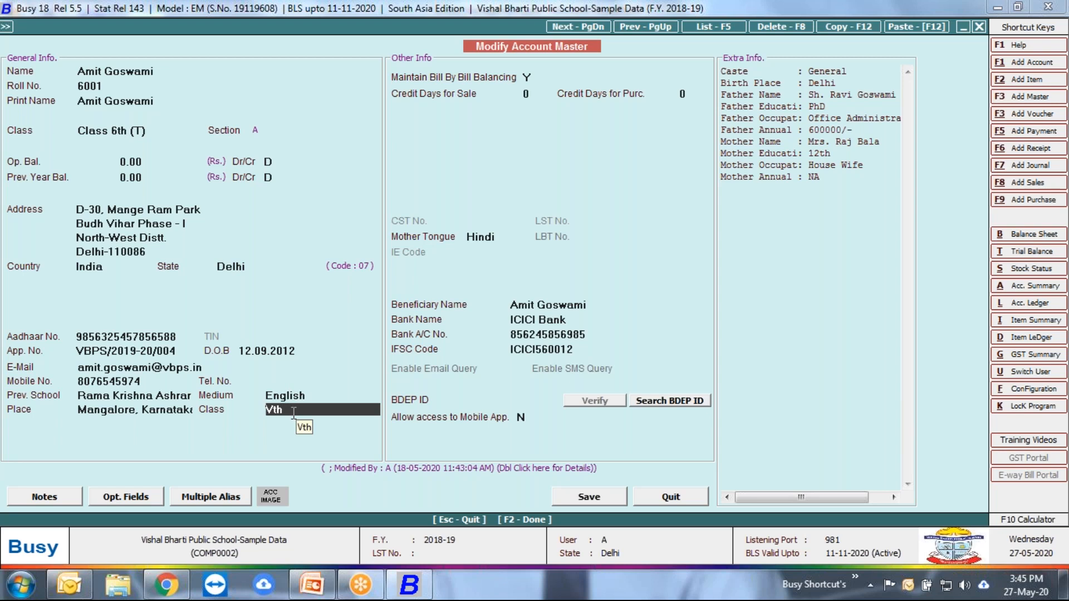
Step: Continue past the bill-by-bill, Mother Tongue and beneficiary bank fields to BDEP ID, save the student's account master and leave account modification
{"action": "key", "text": "Return"}
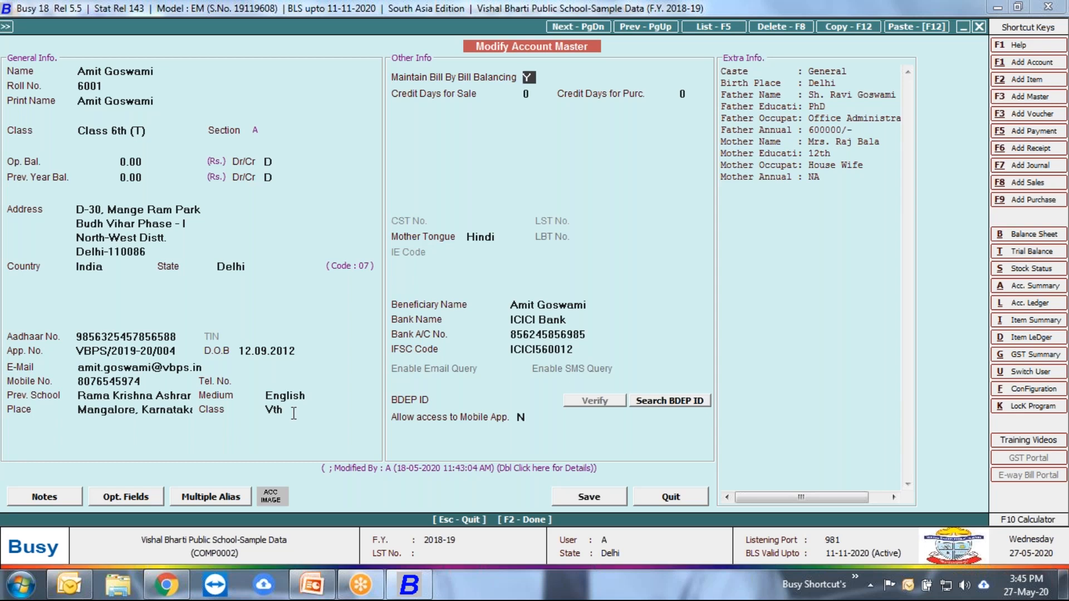
{"action": "key", "text": "Return"}
{"action": "key", "text": "Return"}
{"action": "key", "text": "Return"}
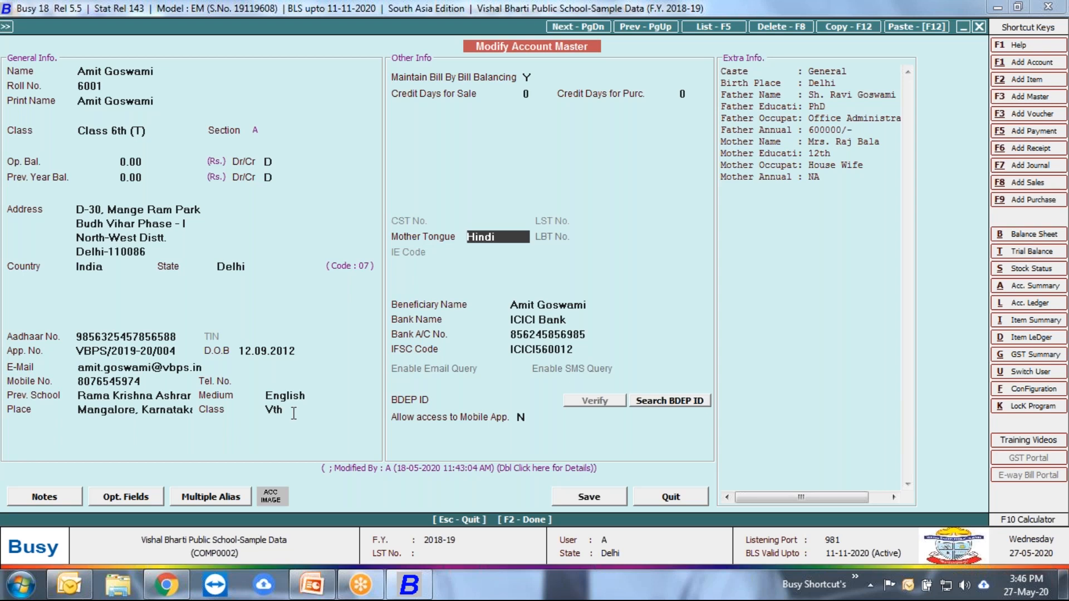
{"action": "key", "text": "Return"}
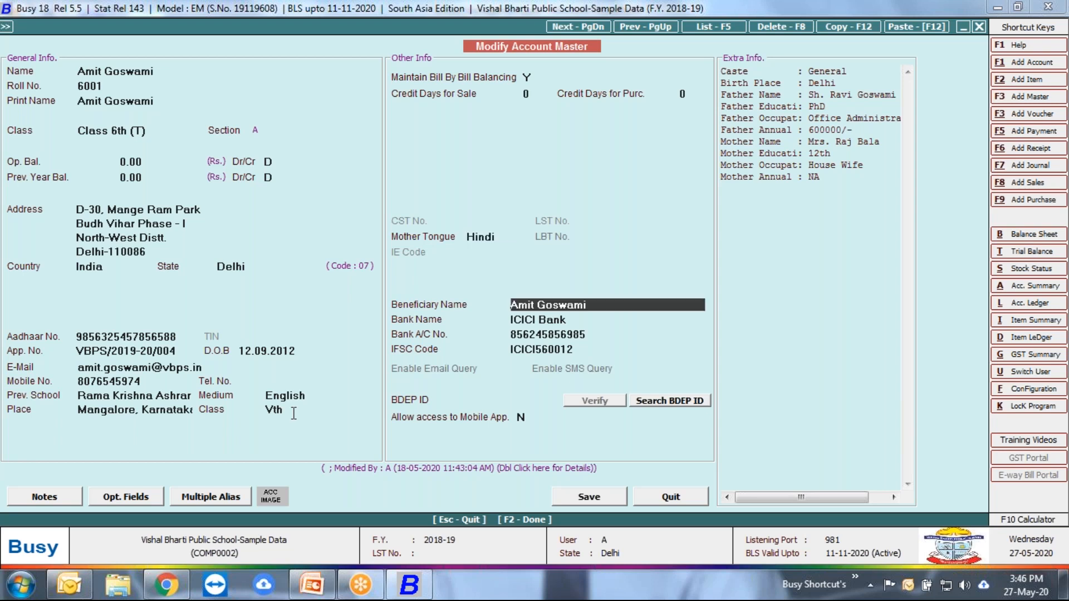
{"action": "key", "text": "Return"}
{"action": "key", "text": "Return"}
{"action": "key", "text": "Return"}
{"action": "key", "text": "Return"}
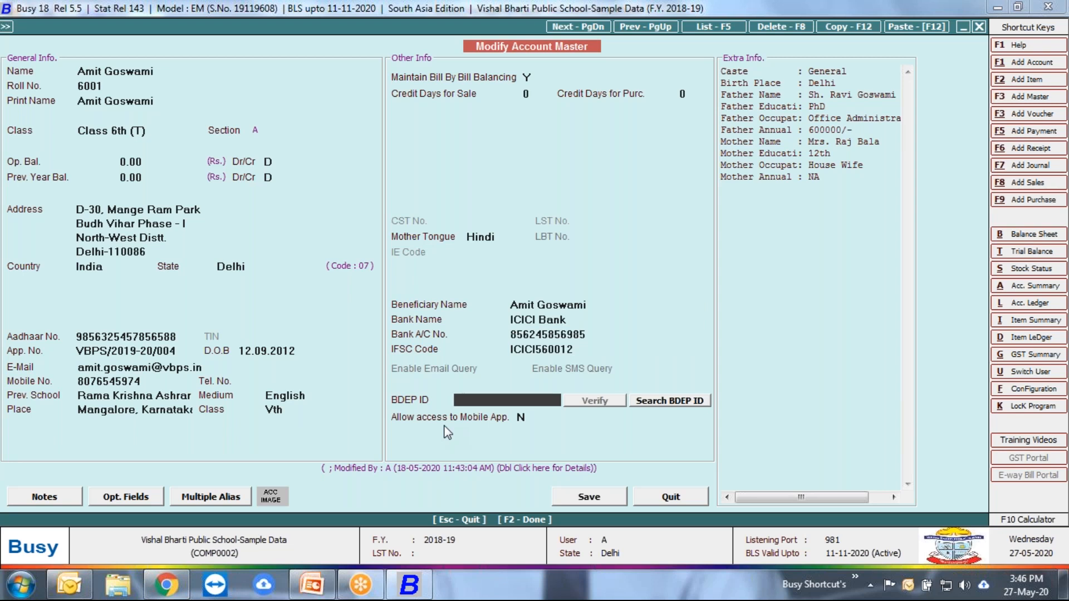
{"action": "left_click", "coordinate": [605, 498]}
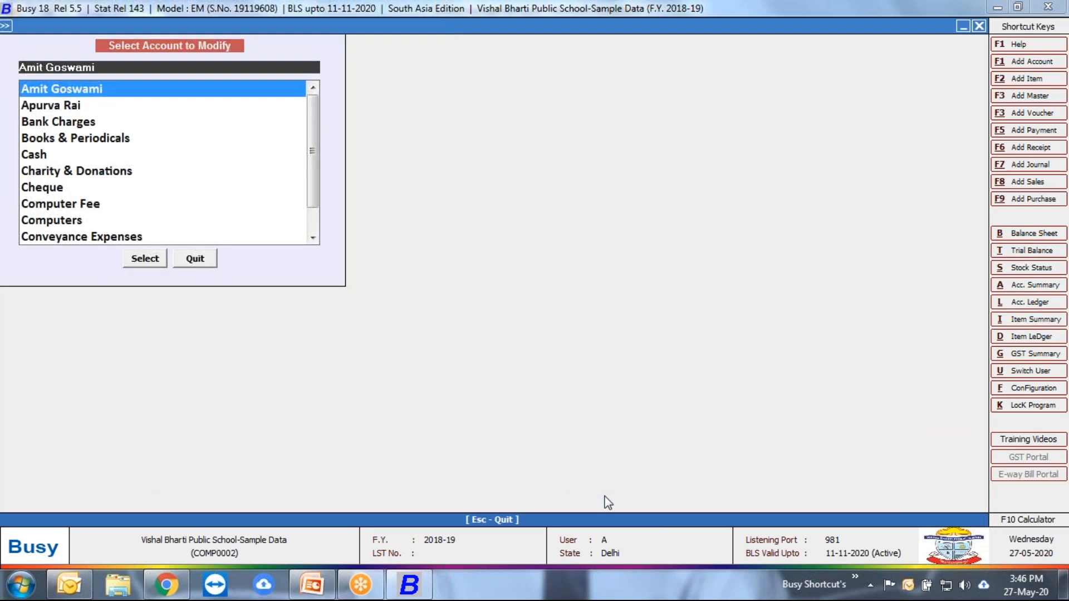
{"action": "key", "text": "Escape"}
{"action": "key", "text": "Escape"}
{"action": "key", "text": "Escape"}
Step: Open the List of Accounts report from the account masters for all accounts
{"action": "key", "text": "Right"}
{"action": "key", "text": "Left"}
{"action": "key", "text": "Return"}
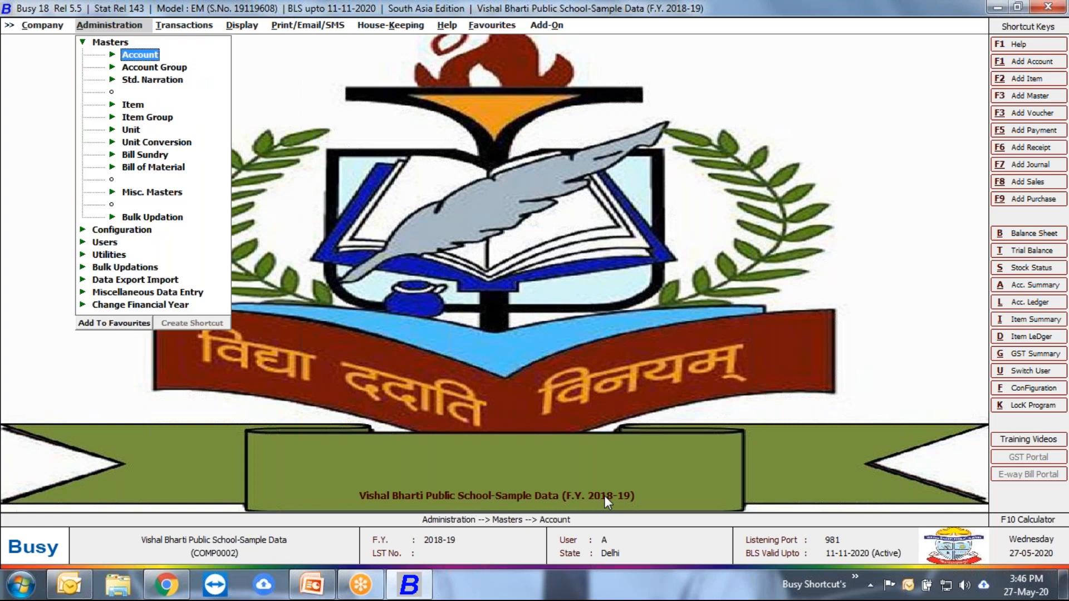
{"action": "key", "text": "Escape"}
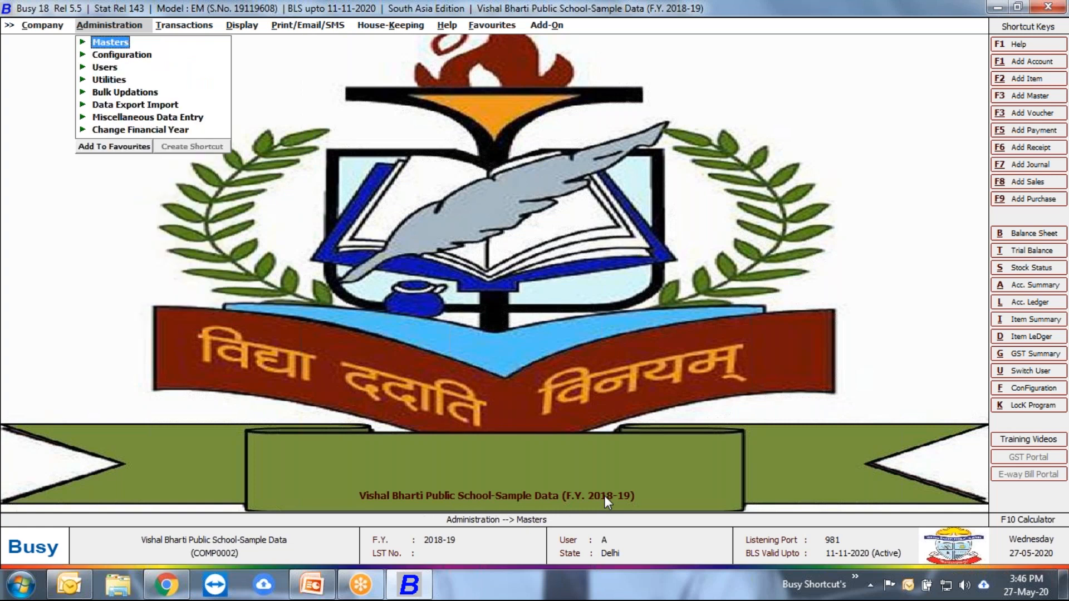
{"action": "key", "text": "Return"}
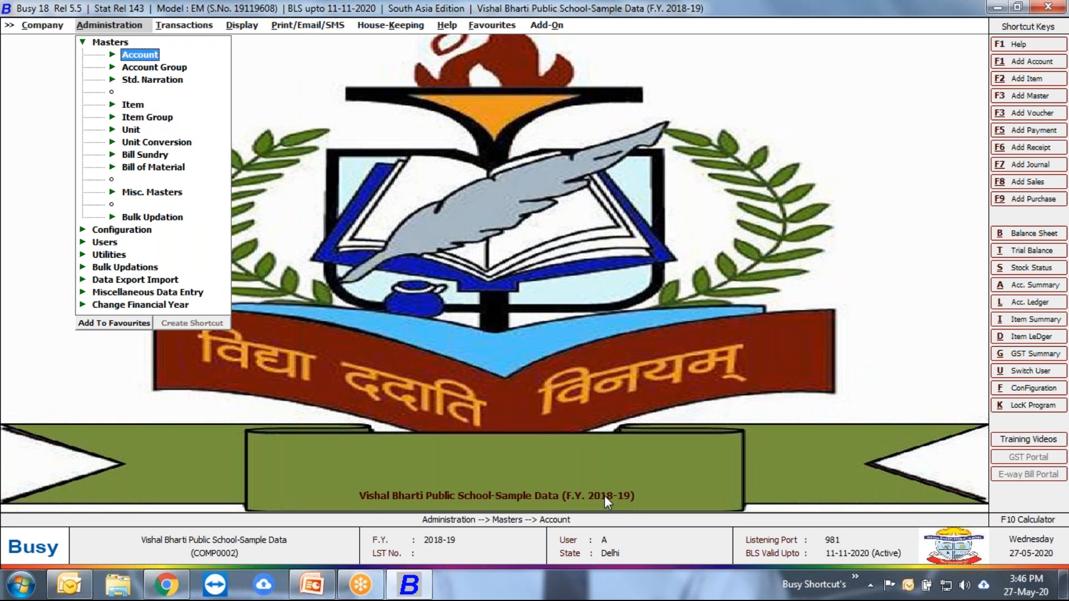
{"action": "key", "text": "Return"}
{"action": "key", "text": "Down"}
{"action": "key", "text": "Down"}
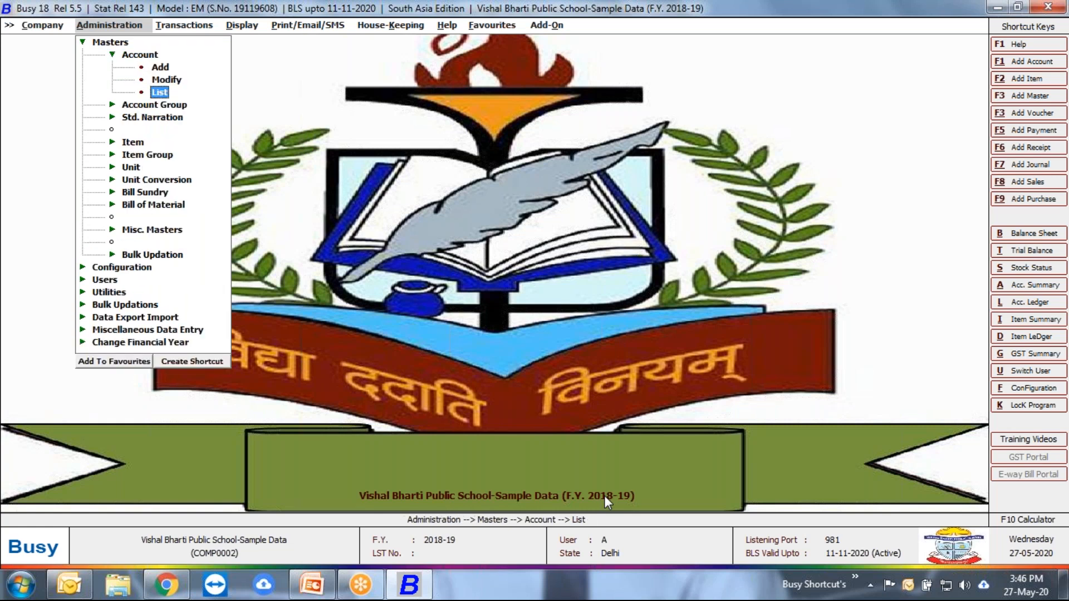
{"action": "key", "text": "Return"}
{"action": "key", "text": "Return"}
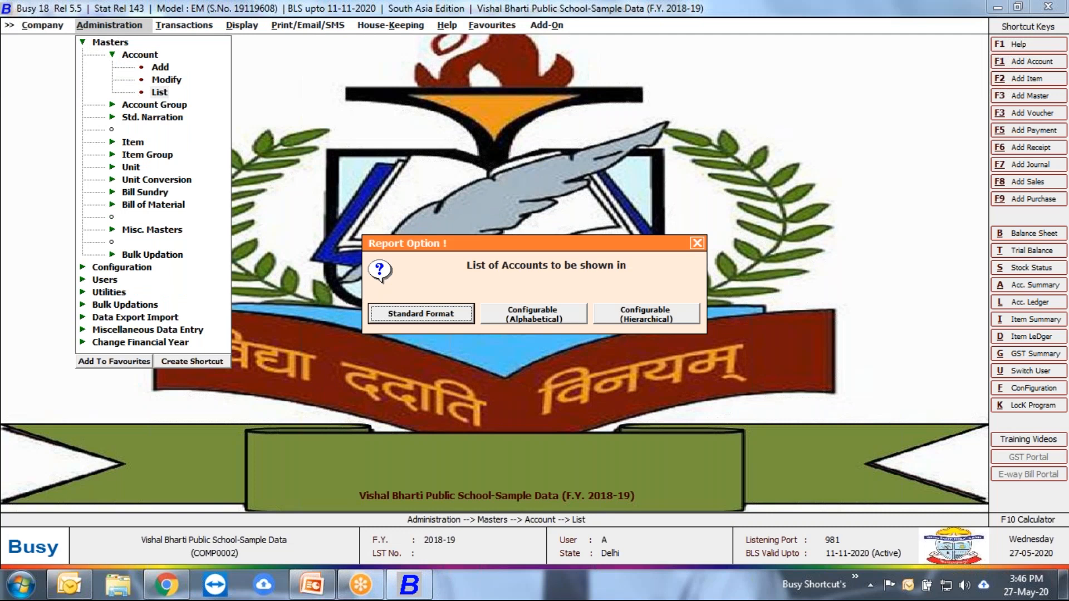
{"action": "key", "text": "Return"}
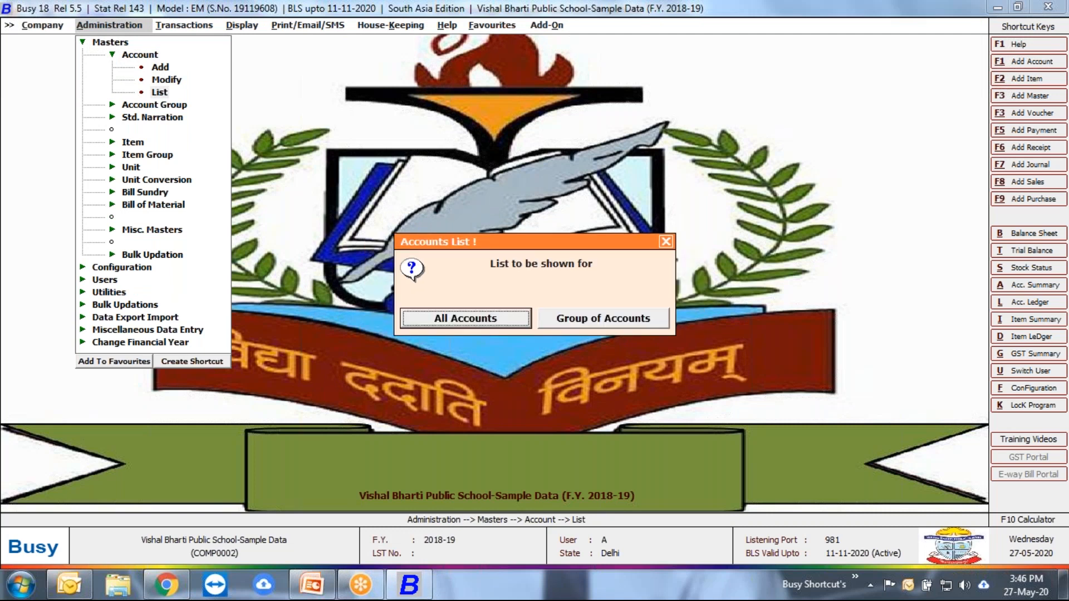
{"action": "key", "text": "Return"}
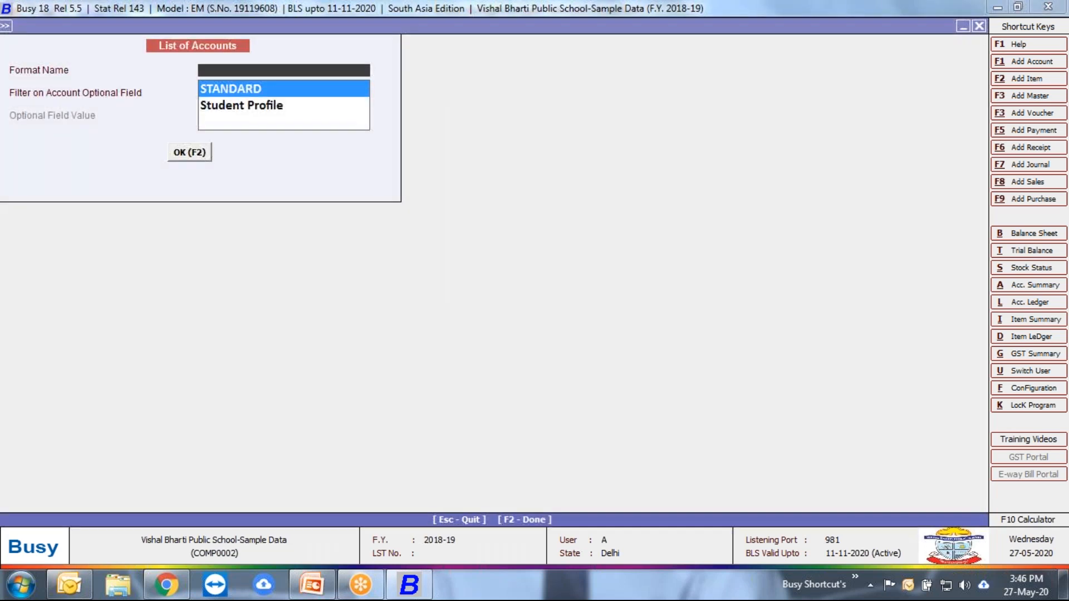
Step: Show the list in the Student Profile format without an optional-field filter, narrow the Roll No. column and close the report
{"action": "key", "text": "Down"}
{"action": "key", "text": "Return"}
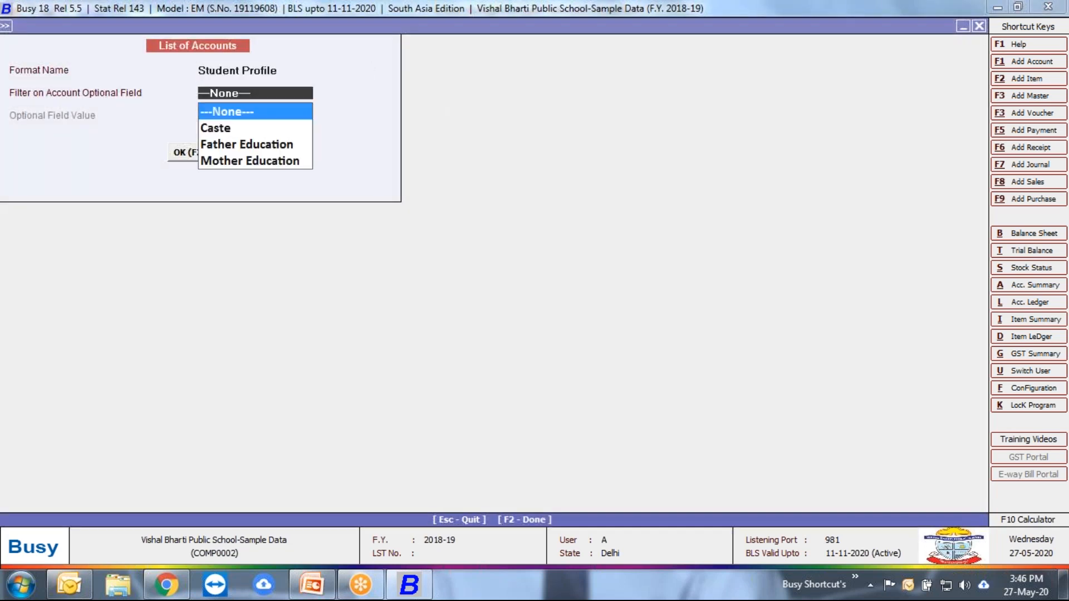
{"action": "key", "text": "Return"}
{"action": "key", "text": "Return"}
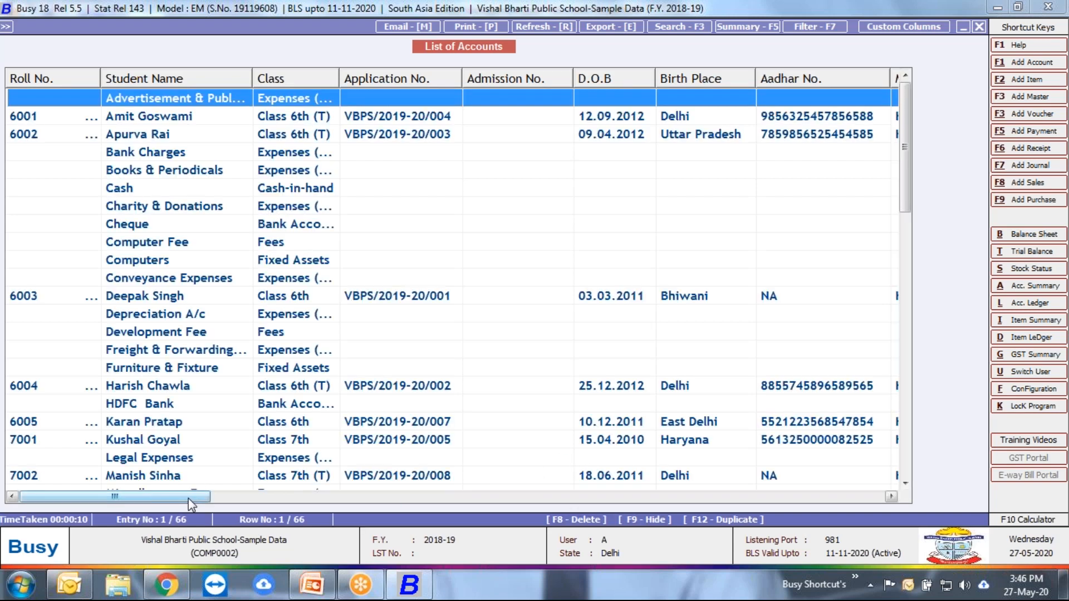
{"action": "mouse_move", "coordinate": [101, 79]}
{"action": "left_mouse_down"}
{"action": "mouse_move", "coordinate": [132, 84]}
{"action": "mouse_move", "coordinate": [83, 83]}
{"action": "left_mouse_up"}
{"action": "left_click_drag", "start_coordinate": [155, 496], "coordinate": [125, 482]}
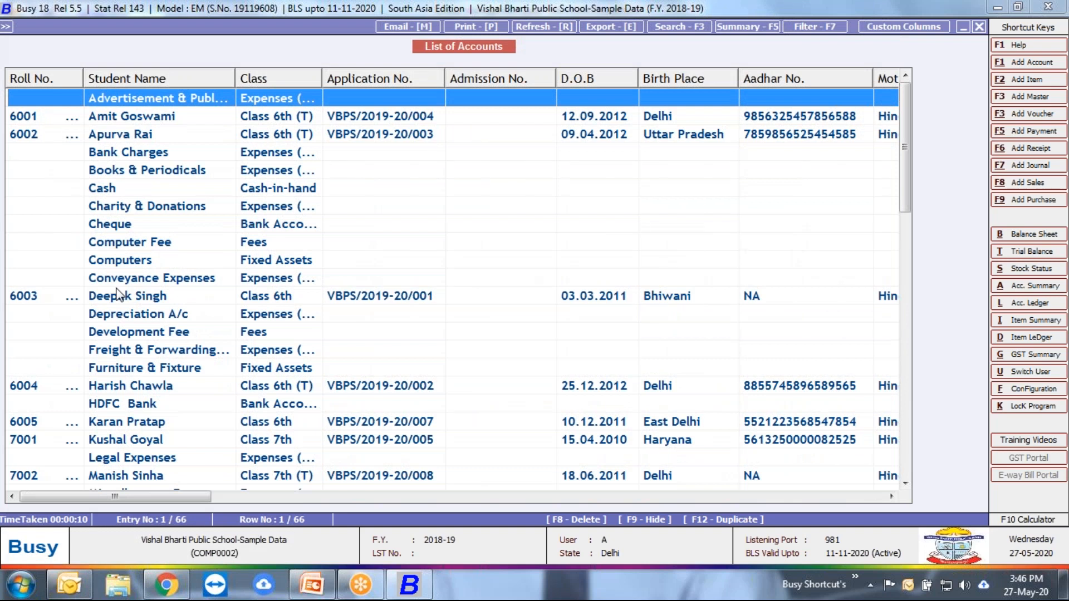
{"action": "key", "text": "Escape"}
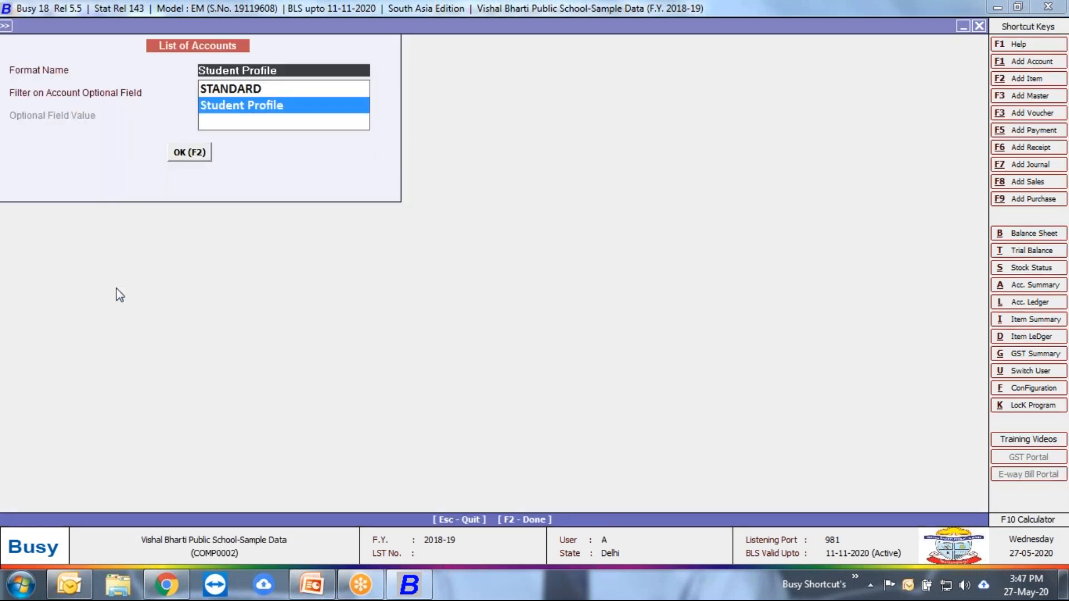
{"action": "key", "text": "Escape"}
{"action": "key", "text": "Escape"}
{"action": "key", "text": "Escape"}
Step: List the accounts of the Sundry Debtors group in the Student Profile format with no optional-field filter
{"action": "key", "text": "Return"}
{"action": "type", "text": "s"}
{"action": "key", "text": "Down"}
{"action": "key", "text": "Return"}
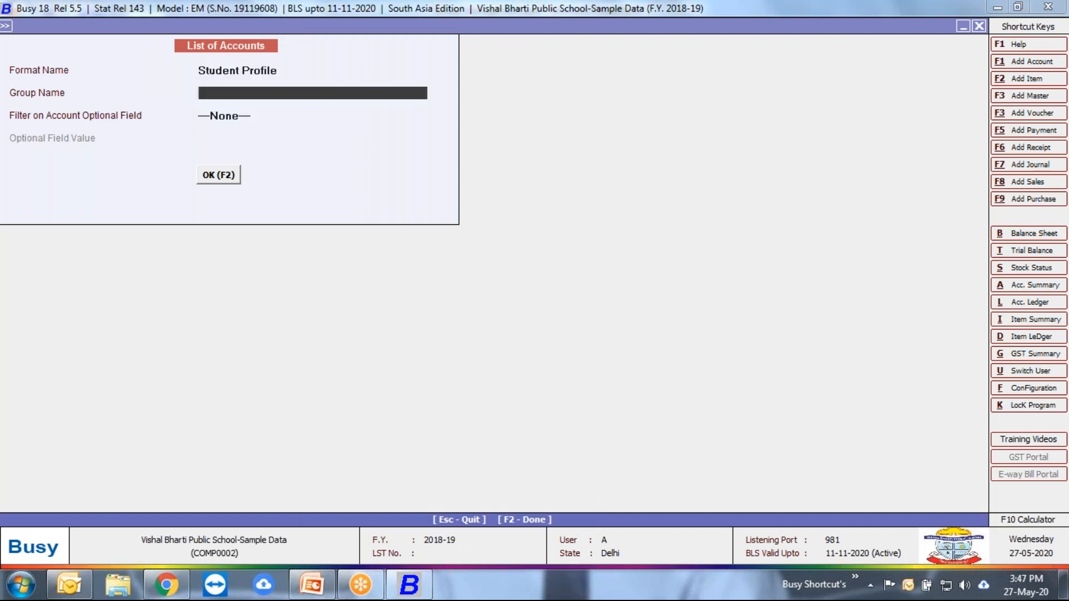
{"action": "type", "text": "sund"}
{"action": "key", "text": "Down"}
{"action": "key", "text": "Return"}
{"action": "key", "text": "Return"}
{"action": "key", "text": "Return"}
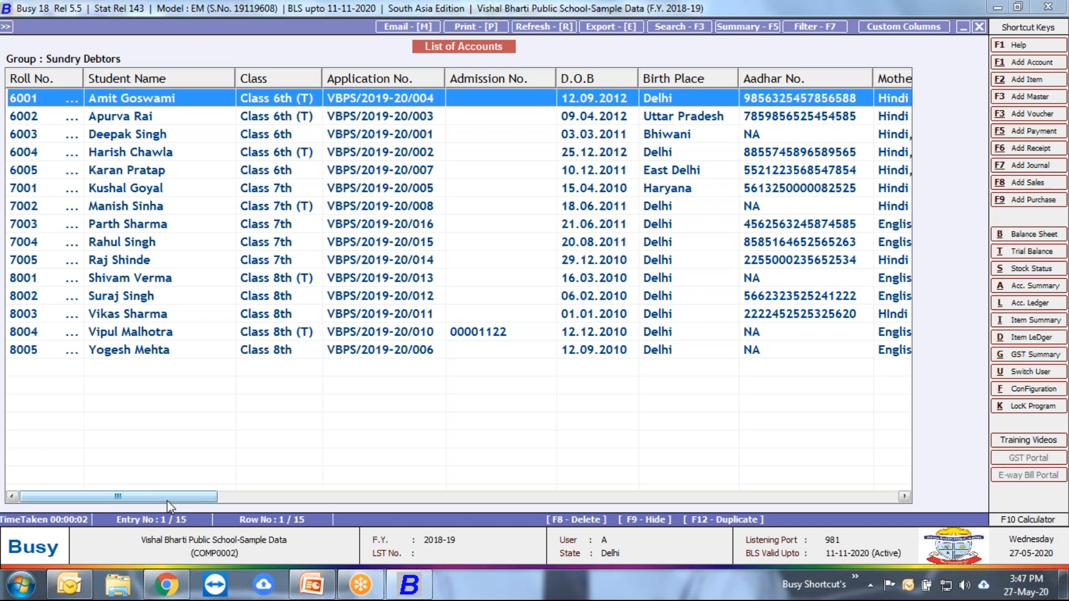
Step: Examine the remaining student columns from School and Place through the bank details to IFSC Code, and close the list
{"action": "left_click_drag", "start_coordinate": [167, 500], "coordinate": [806, 432]}
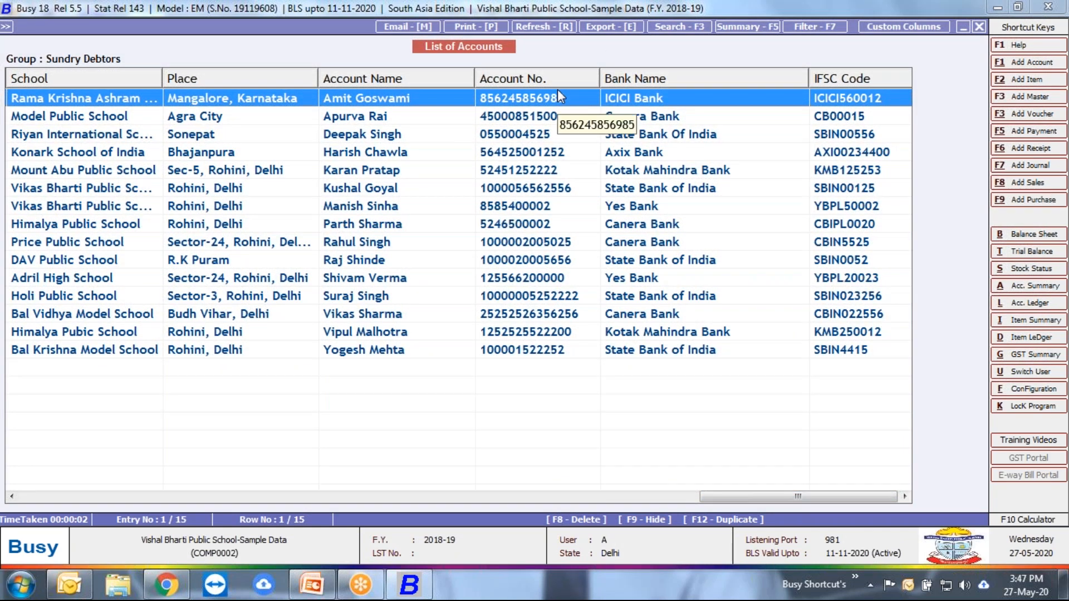
{"action": "key", "text": "Escape"}
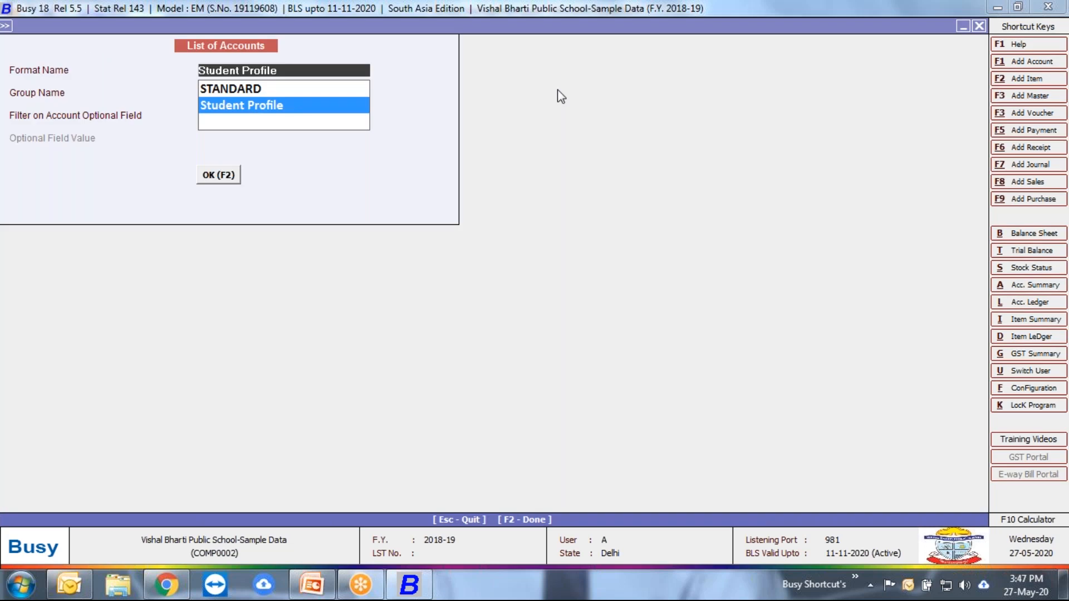
{"action": "key", "text": "Return"}
{"action": "key", "text": "Escape"}
{"action": "key", "text": "Escape"}
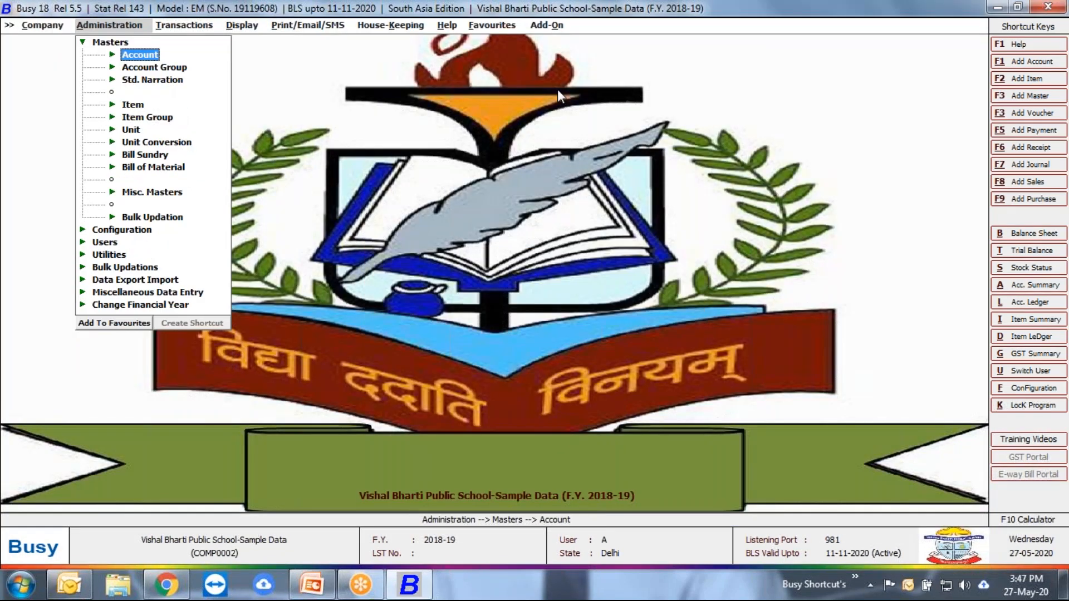
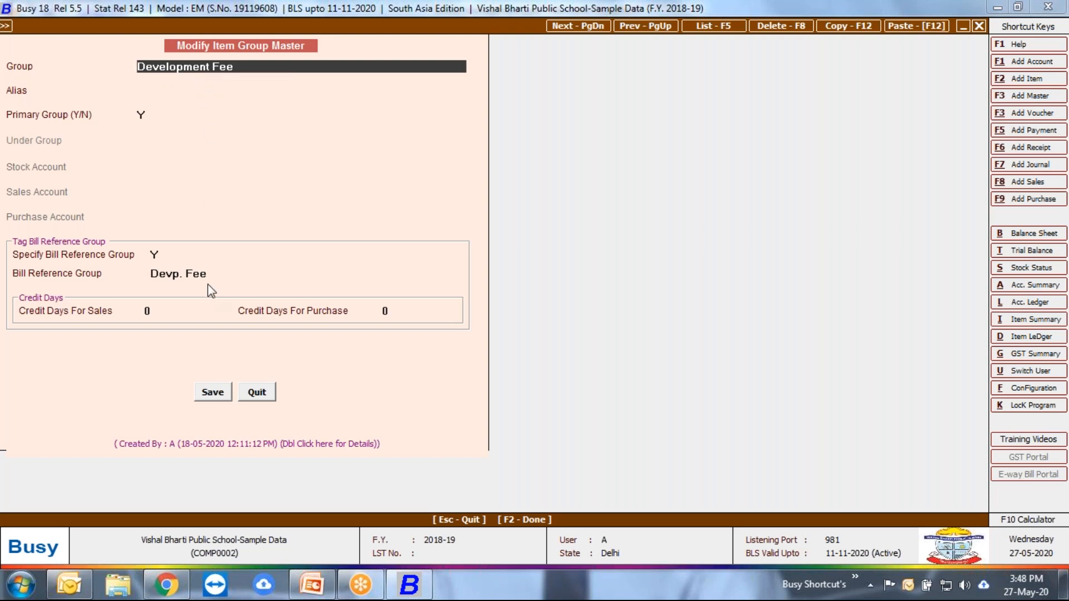
Step: Set the Development Fee item group to use the Devp. Fee bill reference group and save it
{"action": "left_click", "coordinate": [217, 271]}
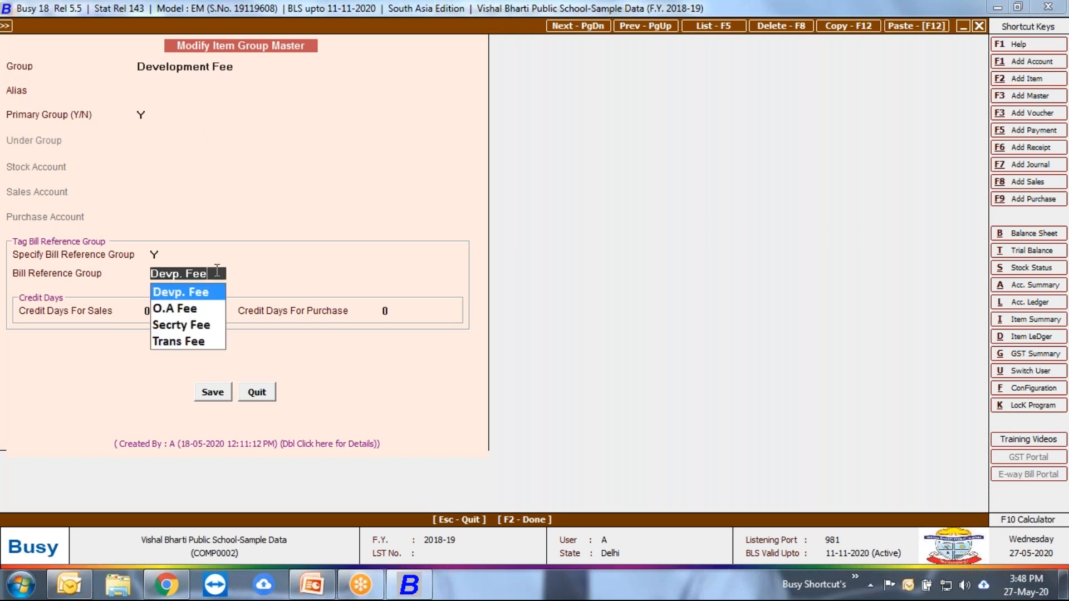
{"action": "left_click", "coordinate": [158, 252]}
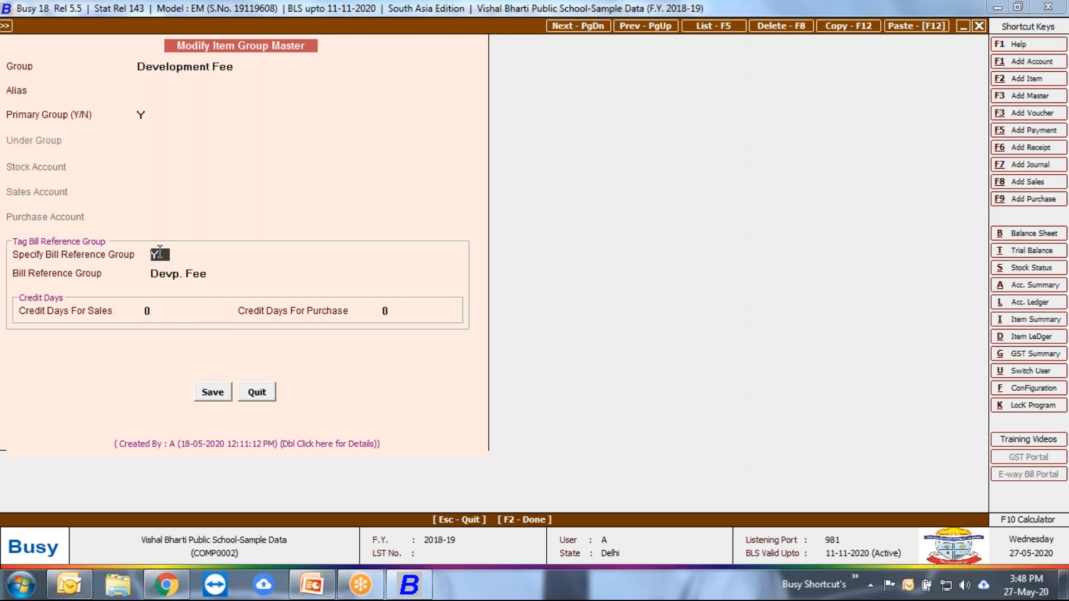
{"action": "left_click", "coordinate": [176, 273]}
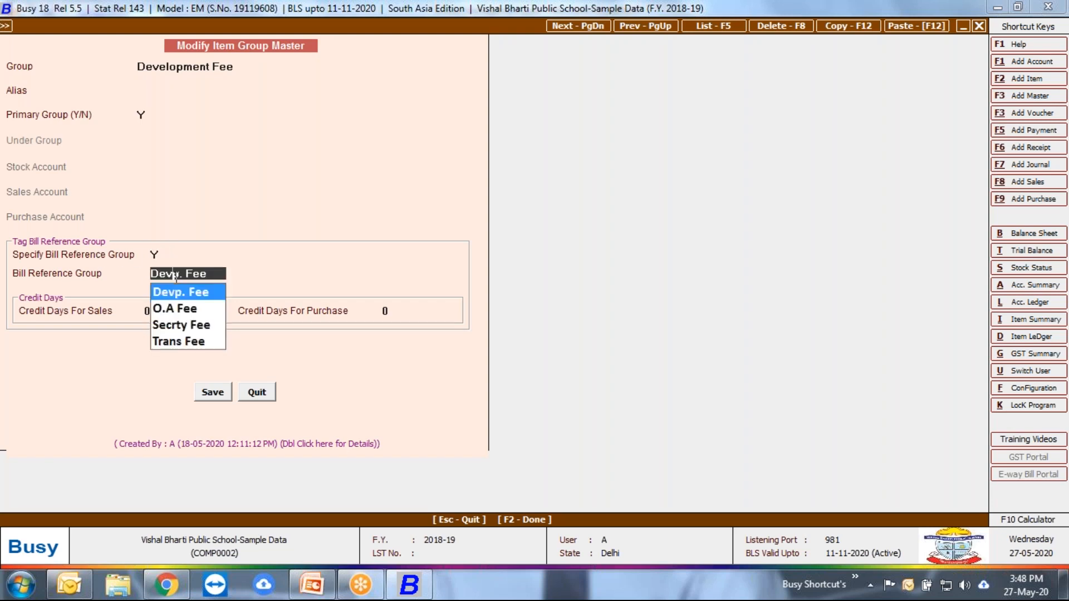
{"action": "left_click", "coordinate": [210, 293]}
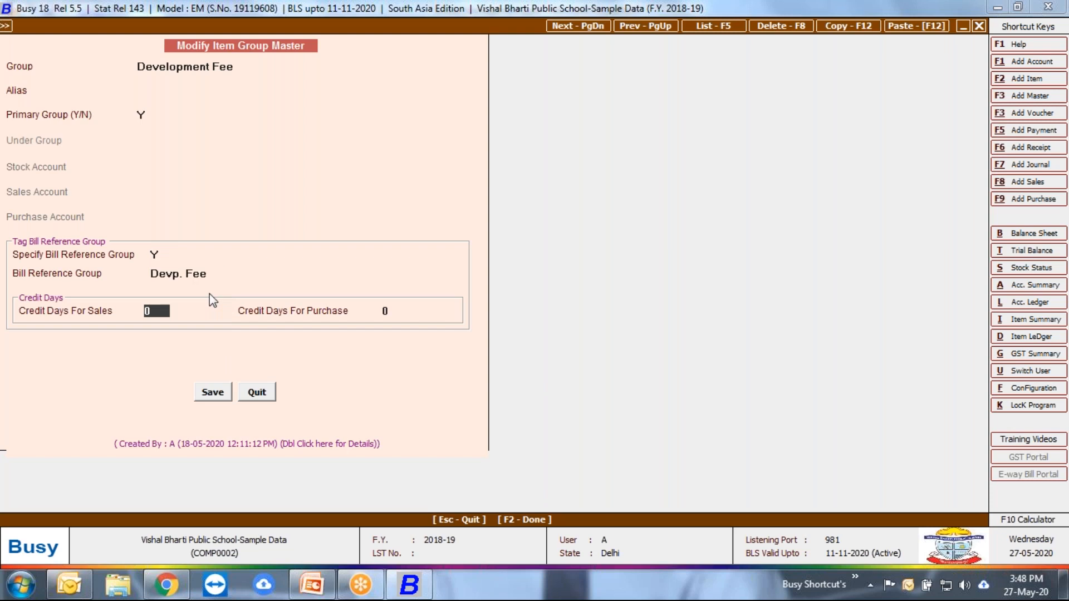
{"action": "left_click", "coordinate": [215, 392]}
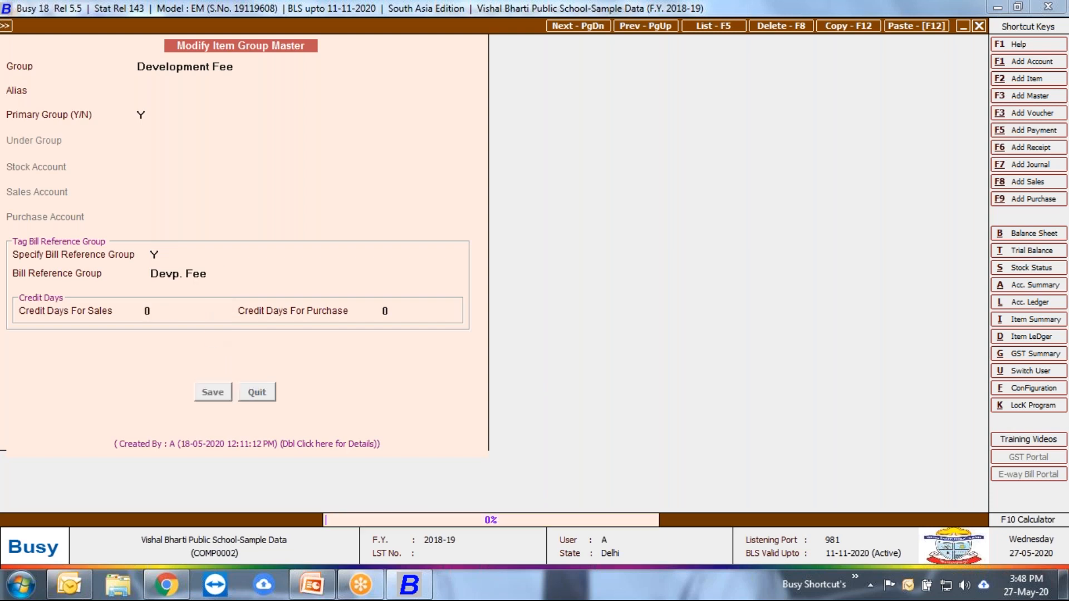
Step: Open the Development Fee sales account for modification from the item's Sales Account field
{"action": "left_click", "coordinate": [103, 143]}
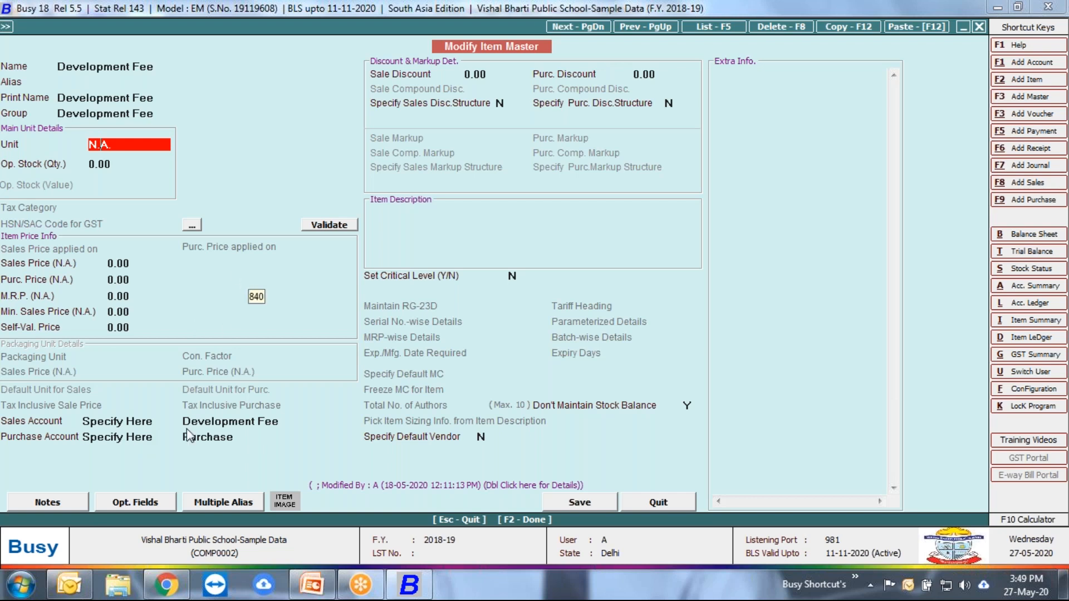
{"action": "key", "text": "Return"}
{"action": "left_click", "coordinate": [258, 427]}
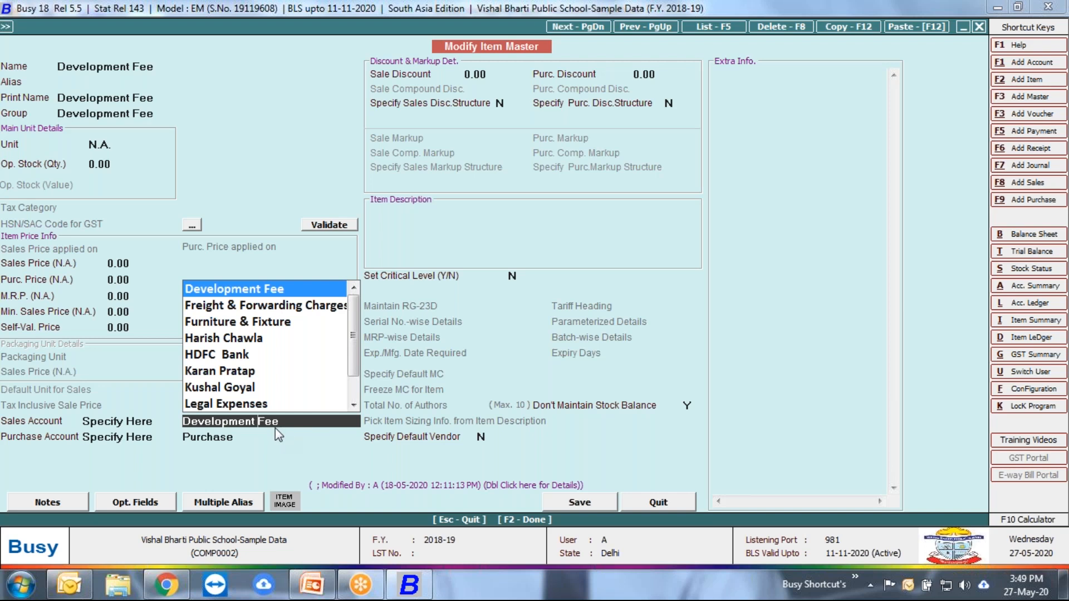
{"action": "key", "text": "alt+m"}
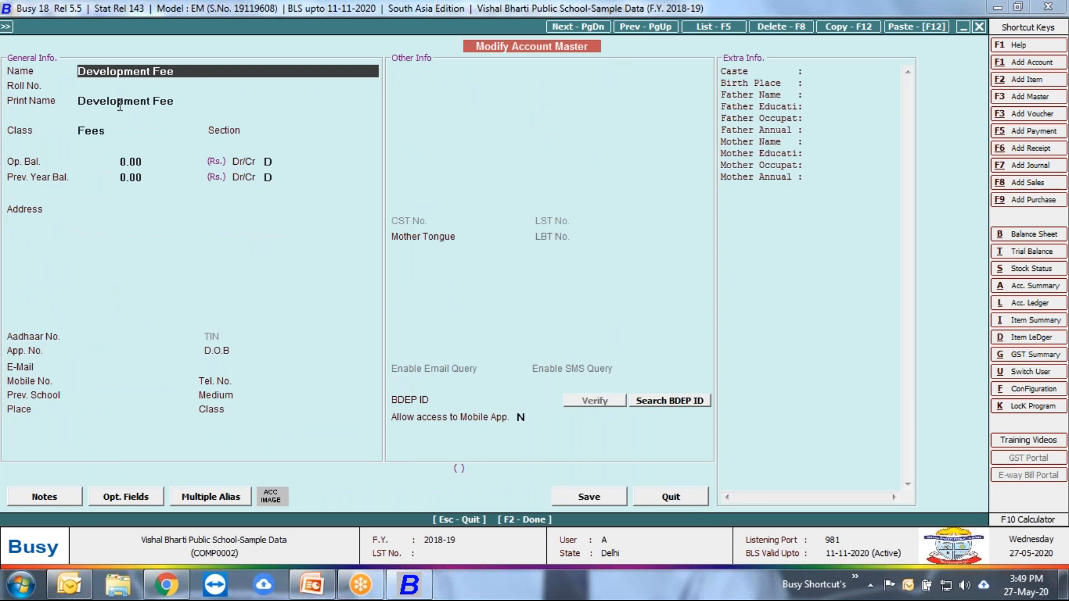
Step: Review the parent group of the account's Fees group, and quit the group, account and item masters without saving
{"action": "left_click", "coordinate": [100, 131]}
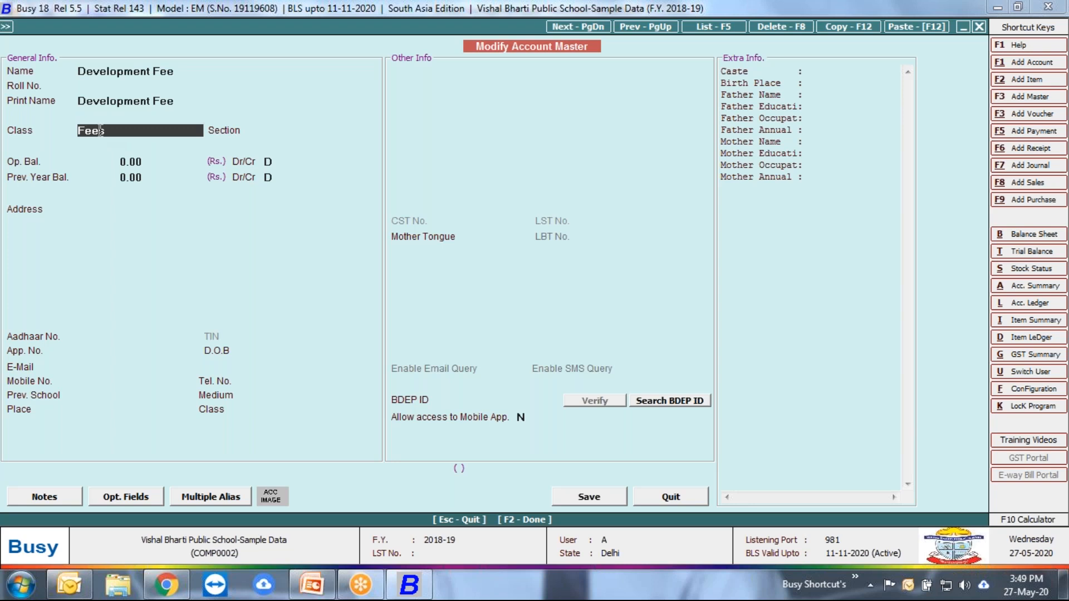
{"action": "key", "text": "alt+m"}
{"action": "left_click", "coordinate": [157, 141]}
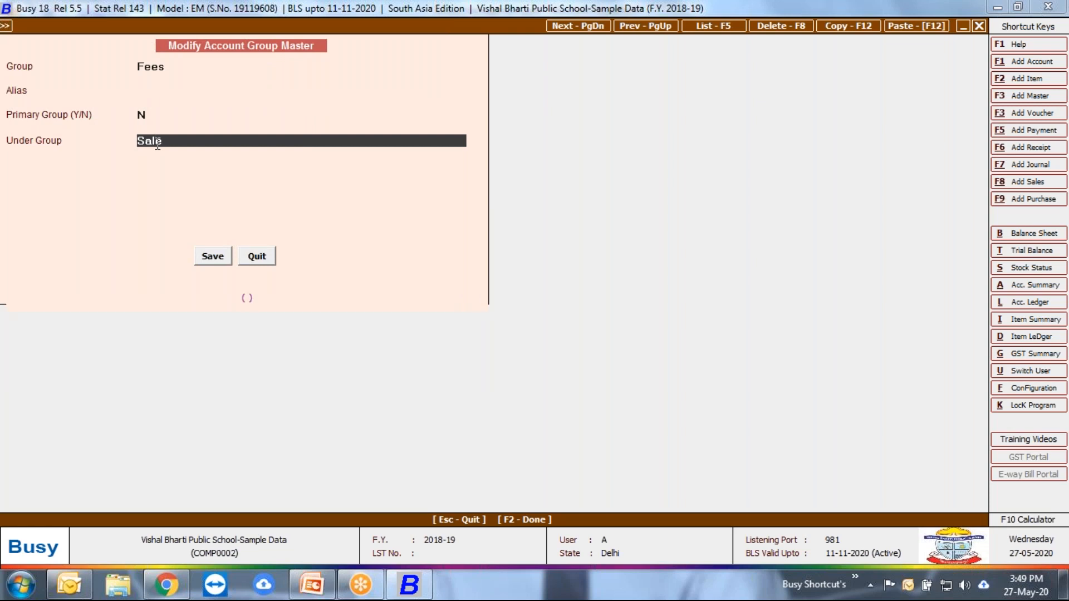
{"action": "key", "text": "Escape"}
{"action": "key", "text": "Escape"}
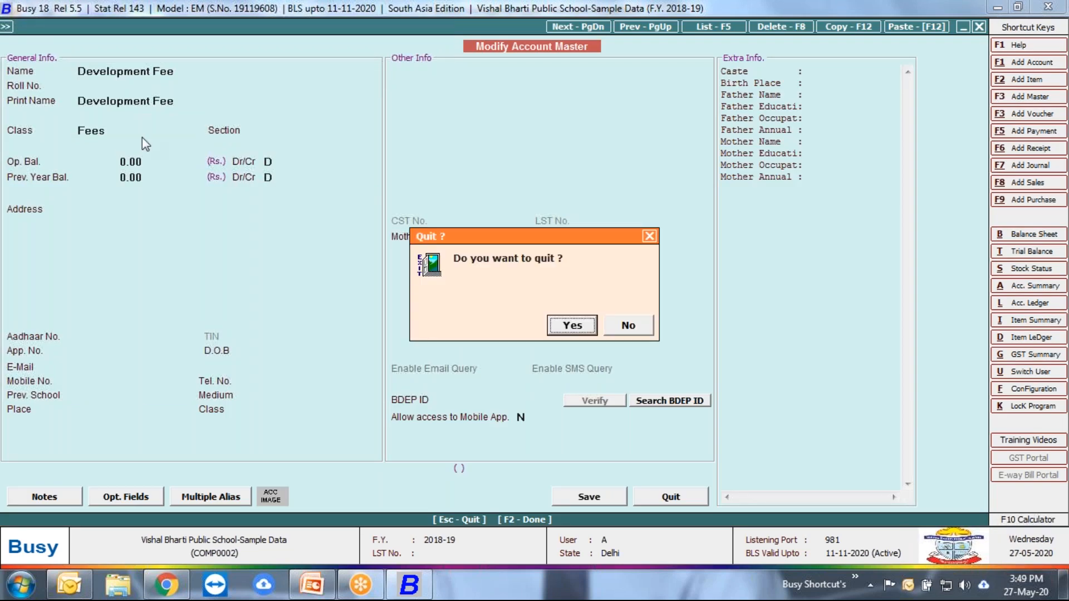
{"action": "key", "text": "Return"}
{"action": "key", "text": "Return"}
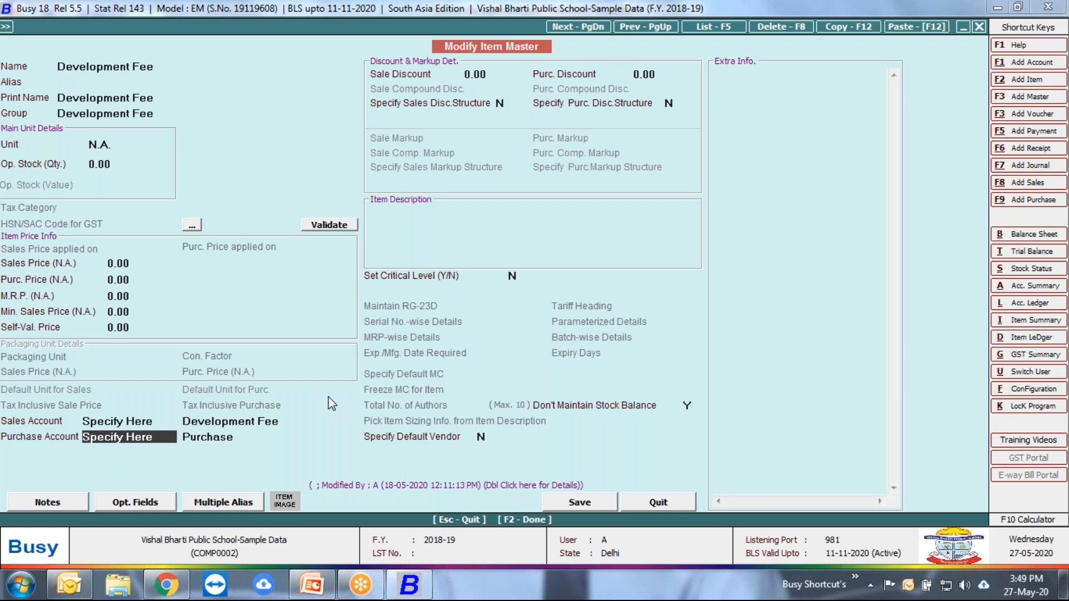
{"action": "left_click", "coordinate": [657, 503]}
Step: Open the Security Fee item from the list and its Security Fee item group for modification
{"action": "left_click", "coordinate": [46, 188]}
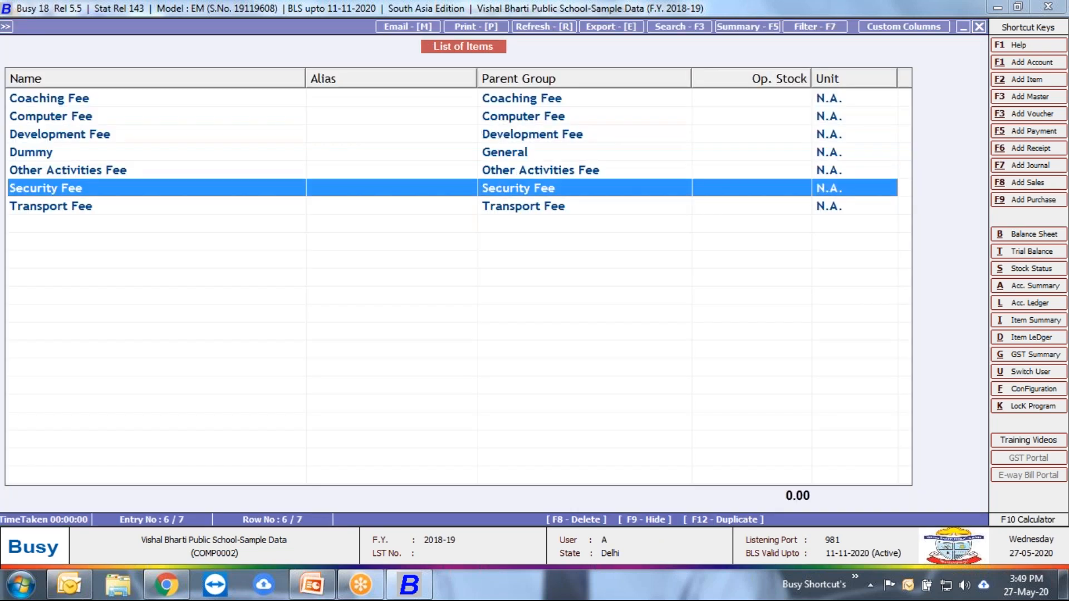
{"action": "key", "text": "Return"}
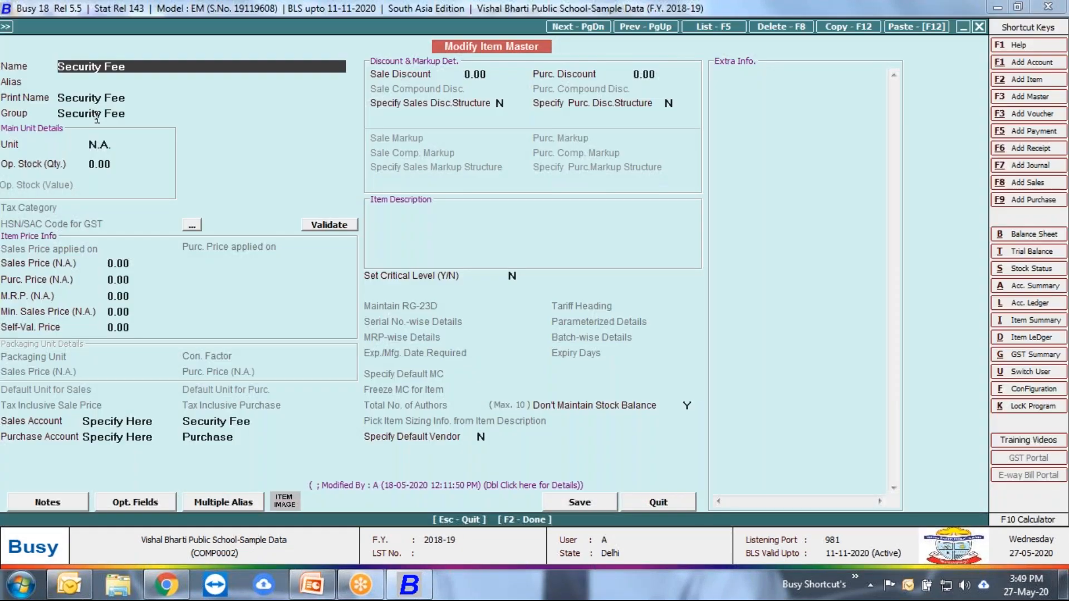
{"action": "left_click", "coordinate": [96, 115]}
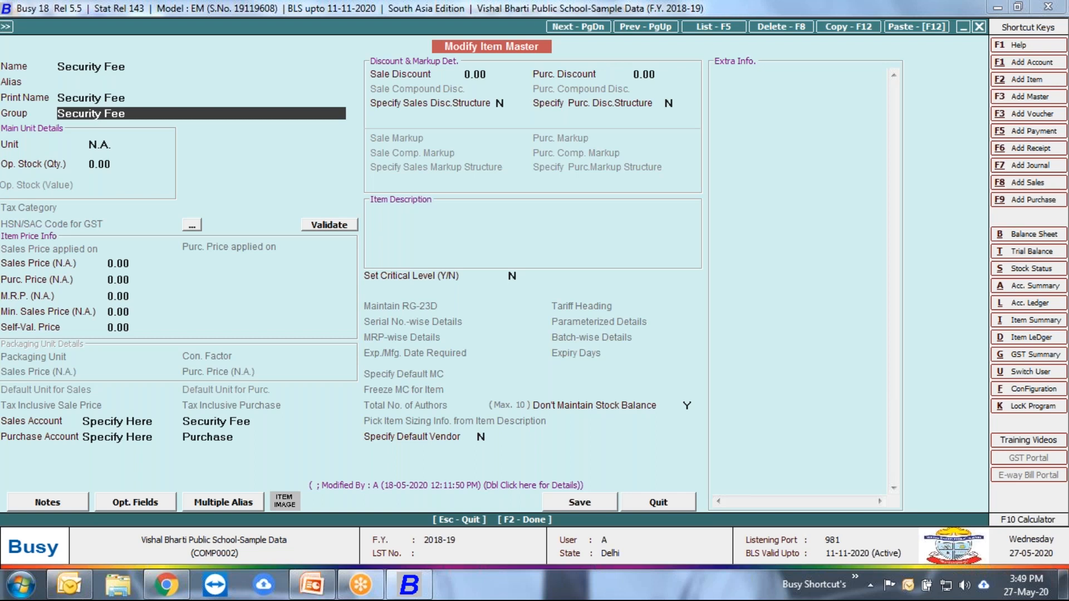
{"action": "key", "text": "alt+m"}
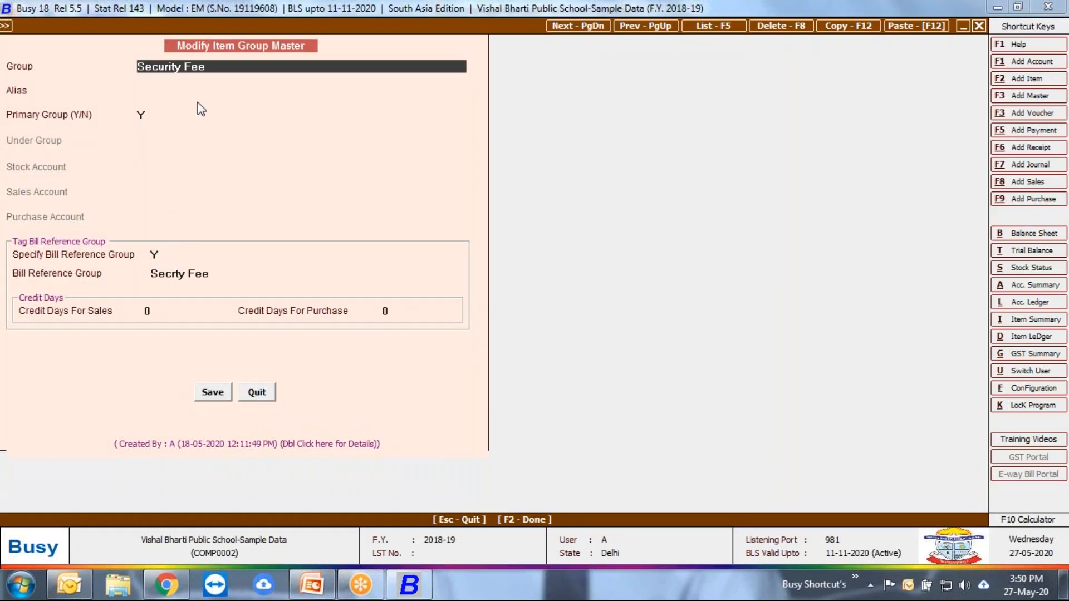
Step: Clear the Security Fee group's bill reference group, open a blank reference group master and quit it
{"action": "left_click", "coordinate": [186, 274]}
{"action": "key", "text": "BackSpace"}
{"action": "key", "text": "BackSpace"}
{"action": "key", "text": "BackSpace"}
{"action": "key", "text": "BackSpace"}
{"action": "key", "text": "BackSpace"}
{"action": "key", "text": "BackSpace"}
{"action": "key", "text": "BackSpace"}
{"action": "key", "text": "BackSpace"}
{"action": "key", "text": "BackSpace"}
{"action": "key", "text": "BackSpace"}
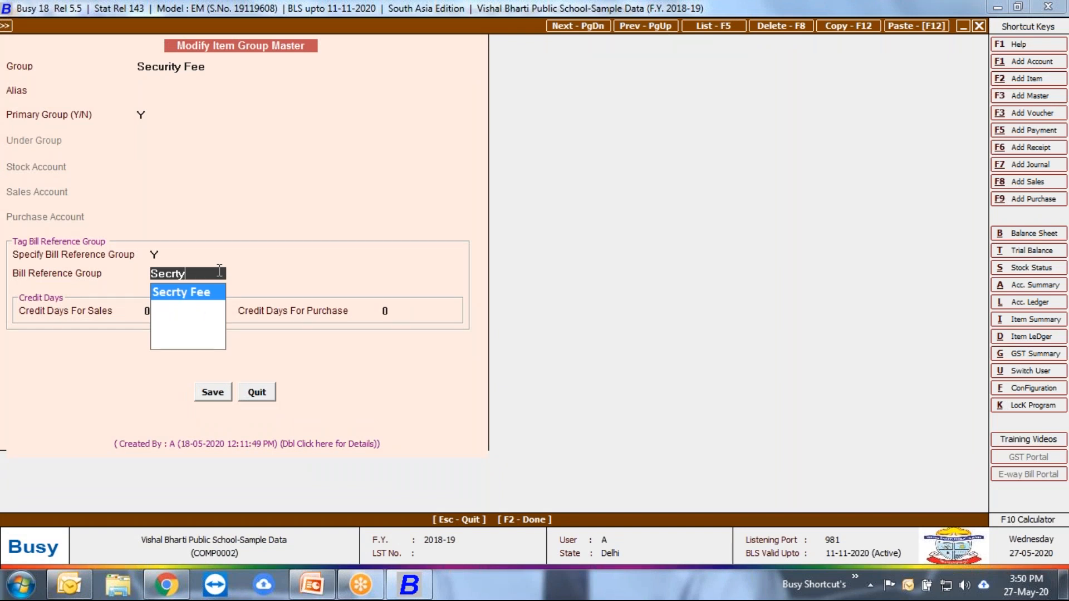
{"action": "key", "text": "F3"}
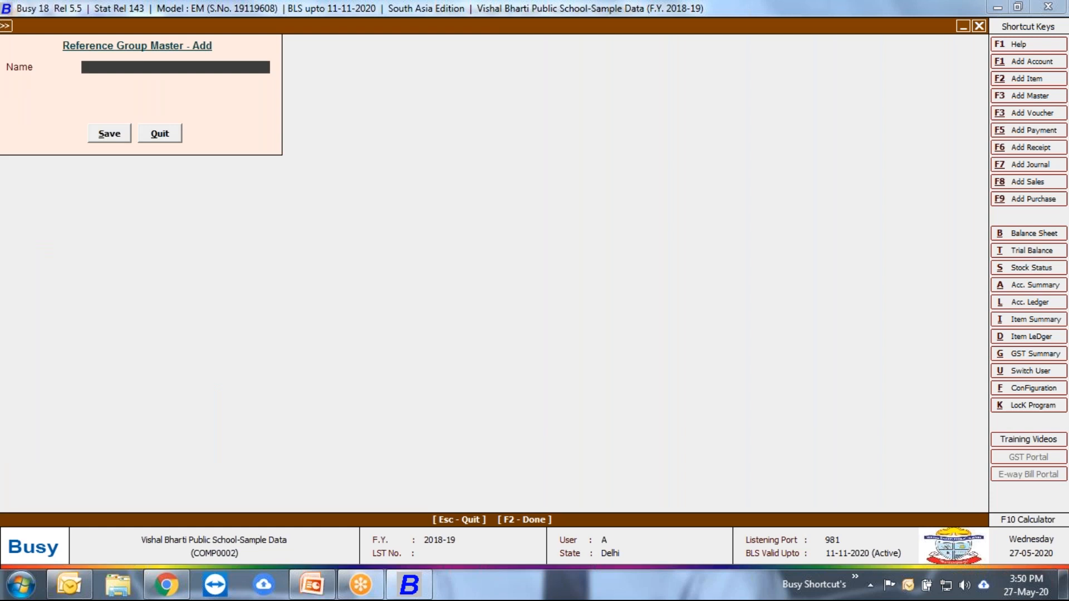
{"action": "key", "text": "Escape"}
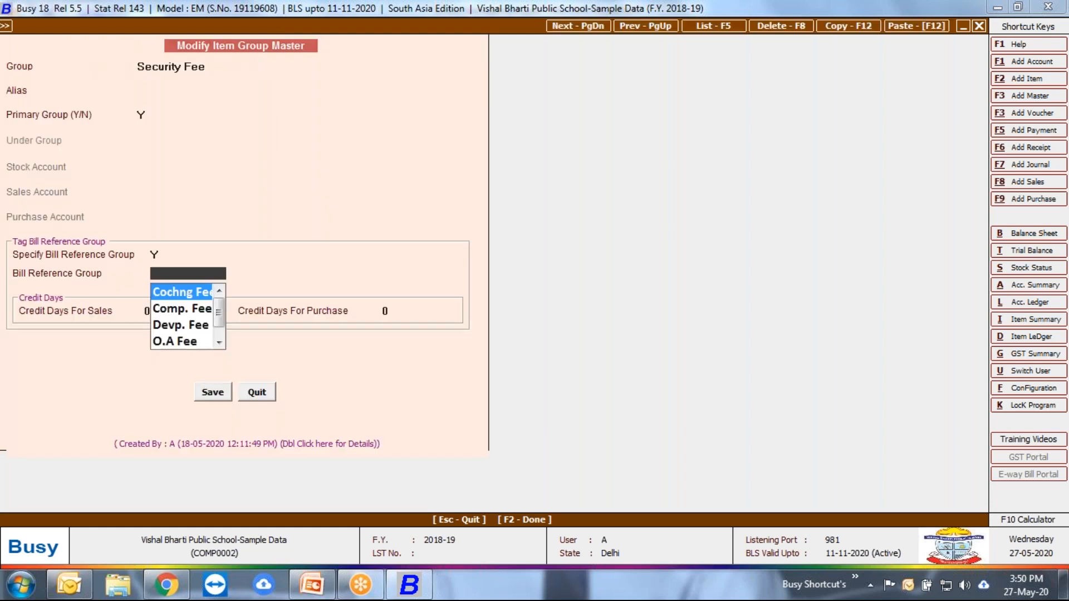
Step: Select Secrty Fee as the bill reference group, and quit the item group and item masters without saving
{"action": "key", "text": "Down"}
{"action": "type", "text": "sec"}
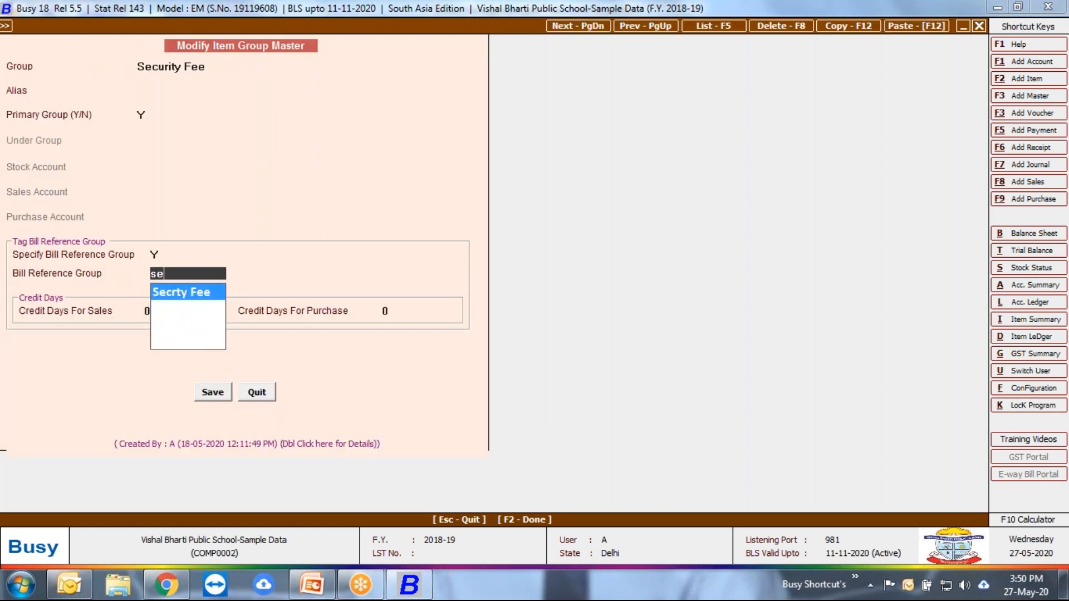
{"action": "key", "text": "Return"}
{"action": "key", "text": "Escape"}
{"action": "key", "text": "Return"}
{"action": "key", "text": "Escape"}
{"action": "key", "text": "Return"}
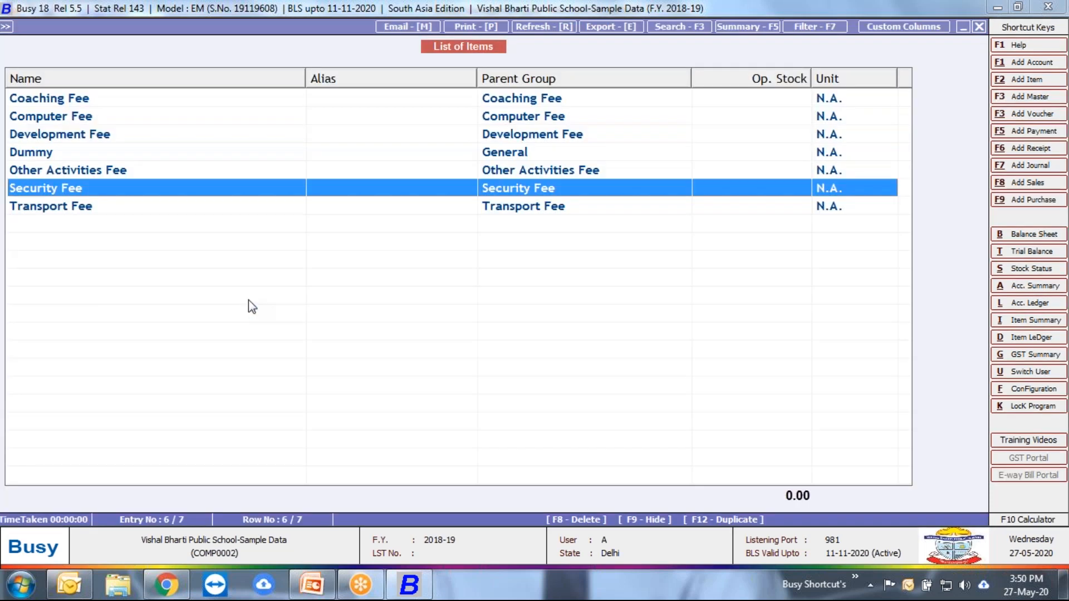
Step: Close the List of Items report and leave the masters section
{"action": "key", "text": "Escape"}
{"action": "key", "text": "Return"}
{"action": "key", "text": "Escape"}
{"action": "key", "text": "Escape"}
{"action": "key", "text": "Down"}
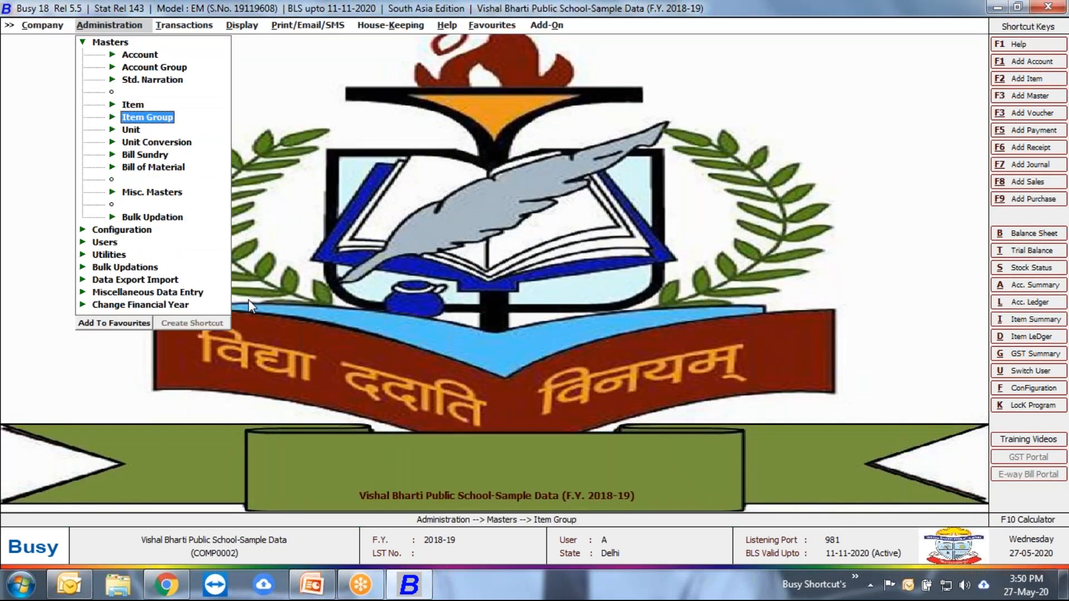
{"action": "key", "text": "Escape"}
{"action": "key", "text": "Down"}
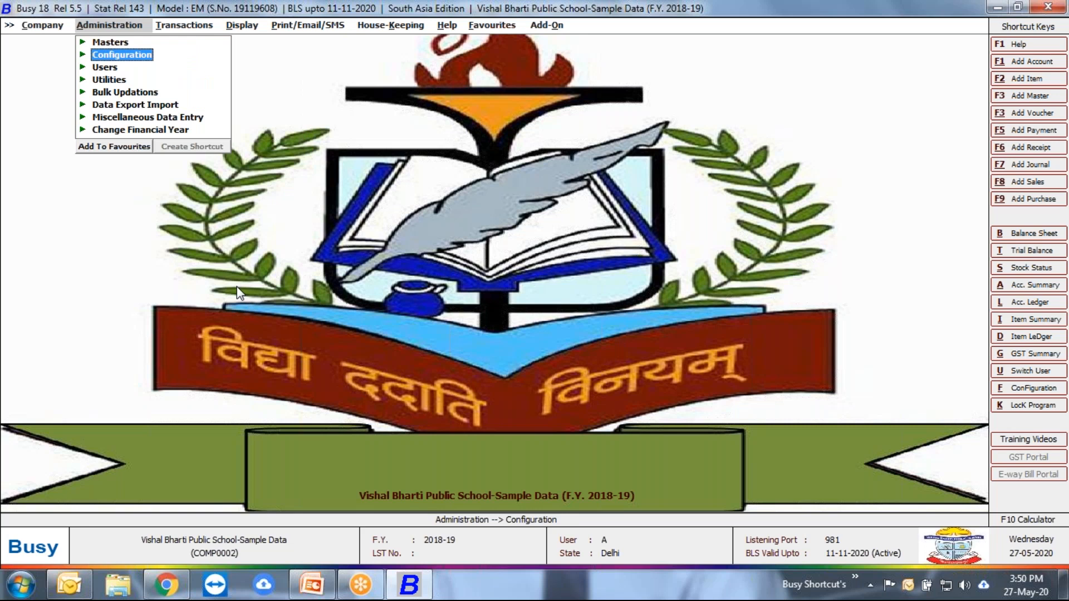
Step: Open the List of Sales Vouchers report from the sales transactions
{"action": "key", "text": "Right"}
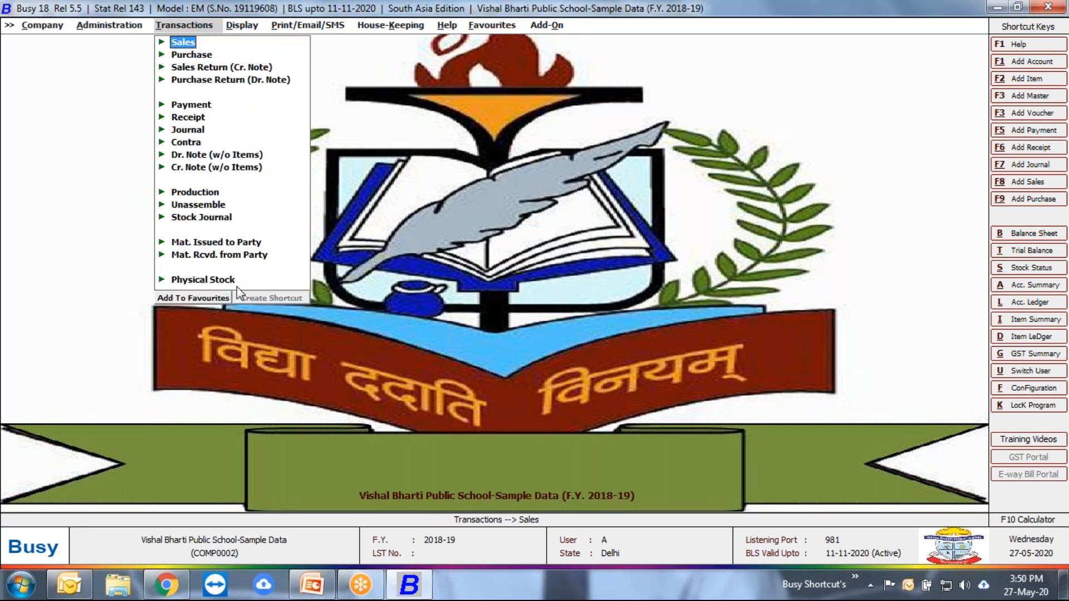
{"action": "key", "text": "Return"}
{"action": "key", "text": "Down"}
Step: Show the sales vouchers of all series in the With Roll No. format from 01-04-2018 to 02-05-2018
{"action": "key", "text": "Down"}
{"action": "key", "text": "Return"}
{"action": "key", "text": "Return"}
{"action": "key", "text": "Down"}
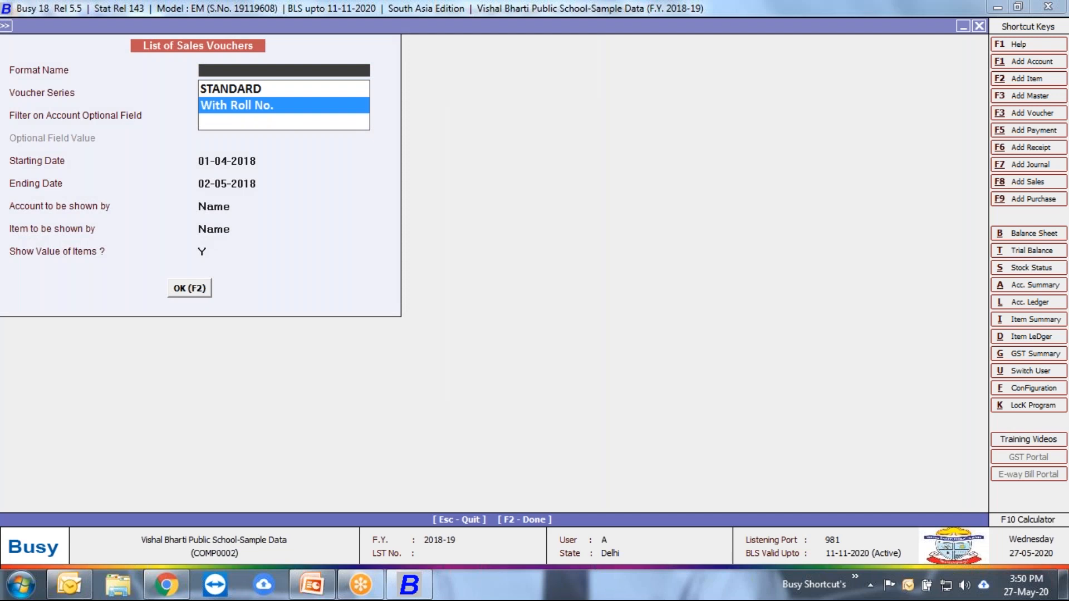
{"action": "key", "text": "Escape"}
{"action": "key", "text": "space"}
{"action": "key", "text": "Down"}
{"action": "key", "text": "Return"}
{"action": "key", "text": "Return"}
{"action": "key", "text": "Return"}
{"action": "key", "text": "Return"}
{"action": "key", "text": "Return"}
{"action": "key", "text": "Return"}
{"action": "key", "text": "Return"}
{"action": "key", "text": "Return"}
{"action": "key", "text": "Return"}
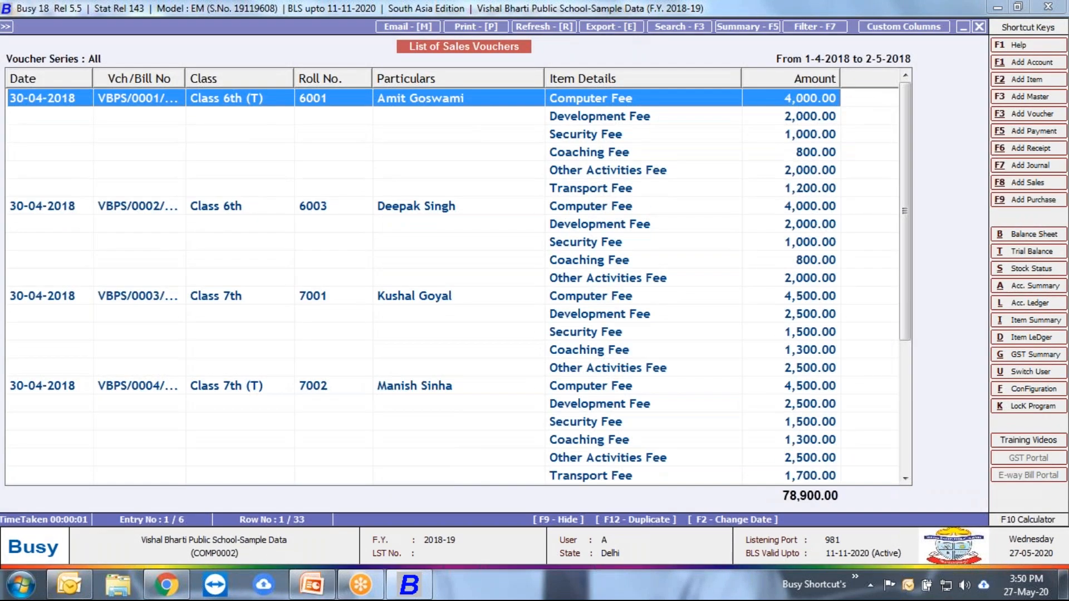
Step: Open the first sales voucher in the list, clear its party to view the student list and reselect the same student
{"action": "key", "text": "Return"}
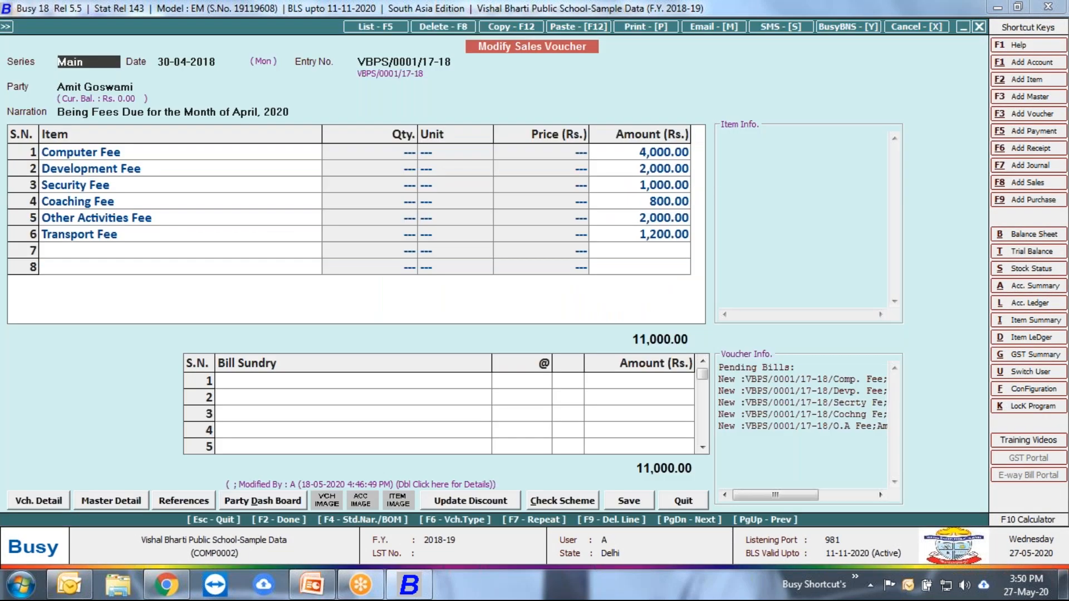
{"action": "key", "text": "Return"}
{"action": "key", "text": "Return"}
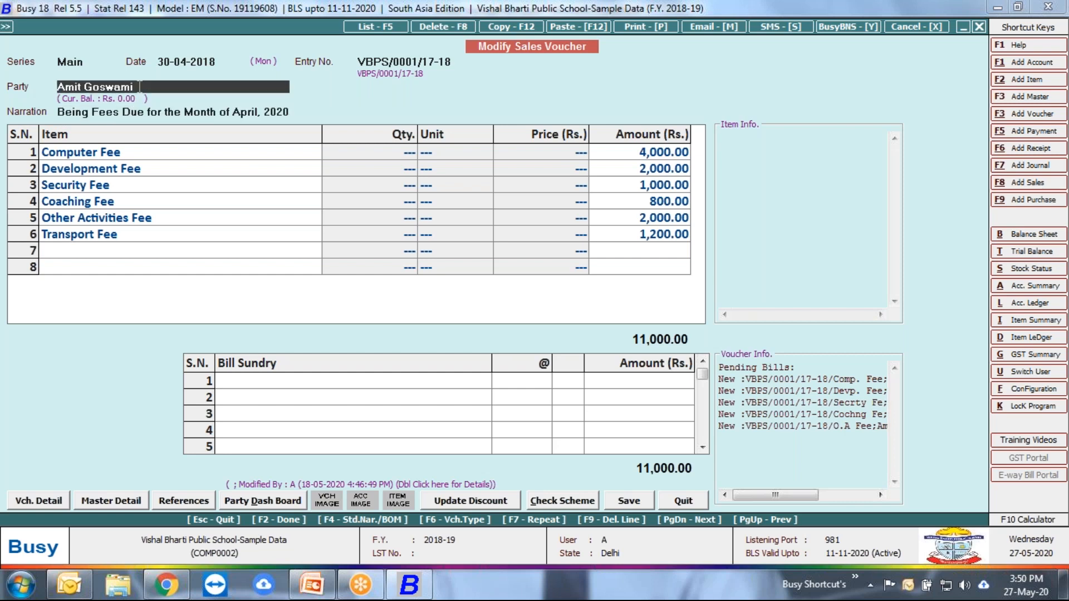
{"action": "key", "text": "BackSpace"}
{"action": "key", "text": "BackSpace"}
{"action": "key", "text": "BackSpace"}
{"action": "key", "text": "BackSpace"}
{"action": "key", "text": "BackSpace"}
{"action": "key", "text": "BackSpace"}
{"action": "key", "text": "BackSpace"}
{"action": "key", "text": "BackSpace"}
{"action": "key", "text": "BackSpace"}
{"action": "key", "text": "BackSpace"}
{"action": "key", "text": "BackSpace"}
{"action": "key", "text": "BackSpace"}
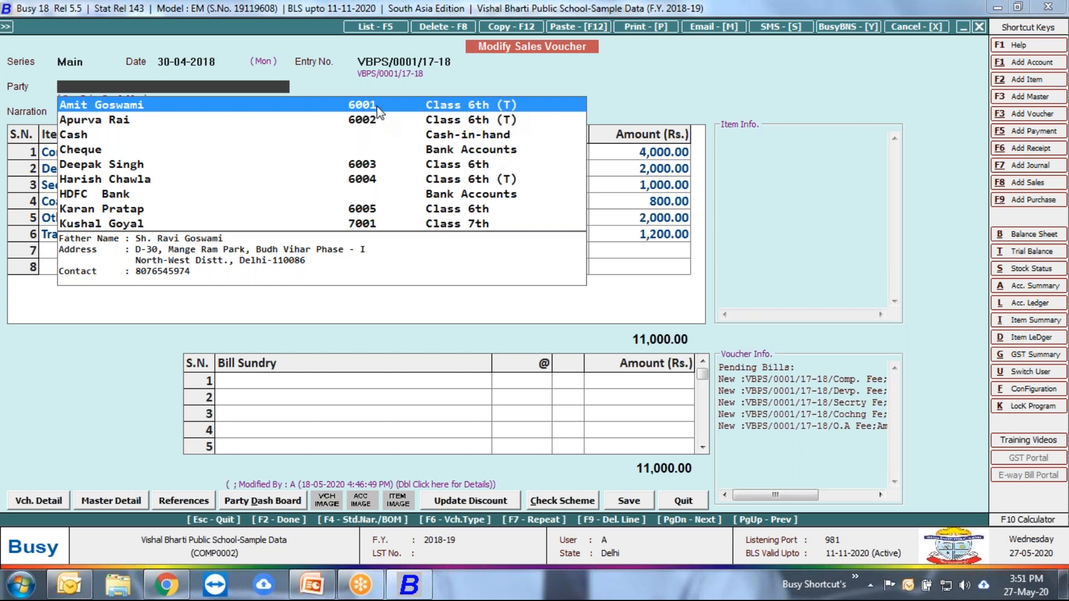
{"action": "key", "text": "Return"}
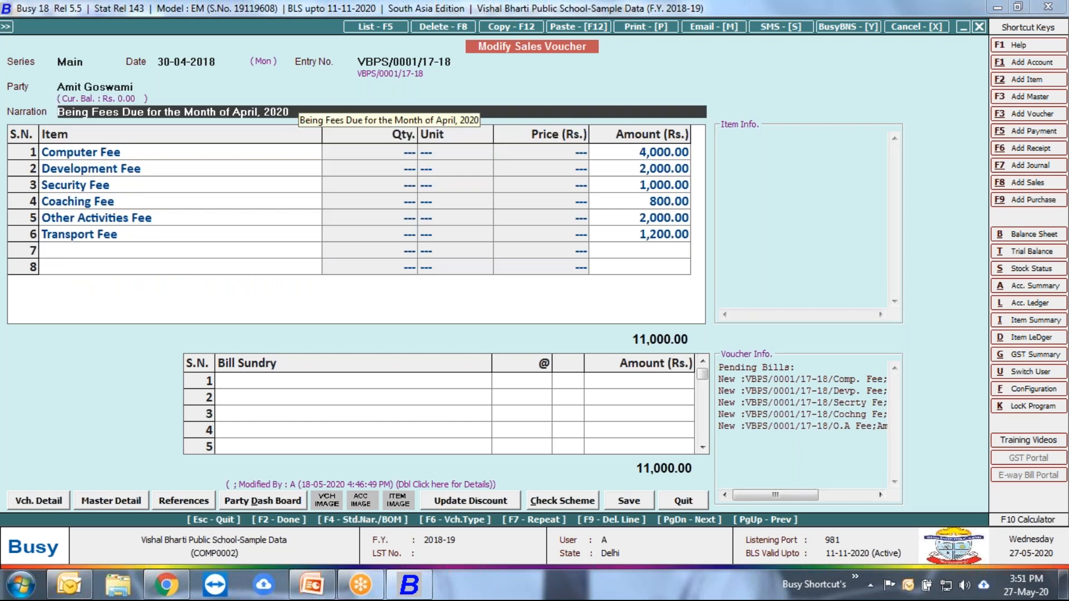
Step: Browse the standard narrations for the sales voucher and close them without picking one
{"action": "key", "text": "F4"}
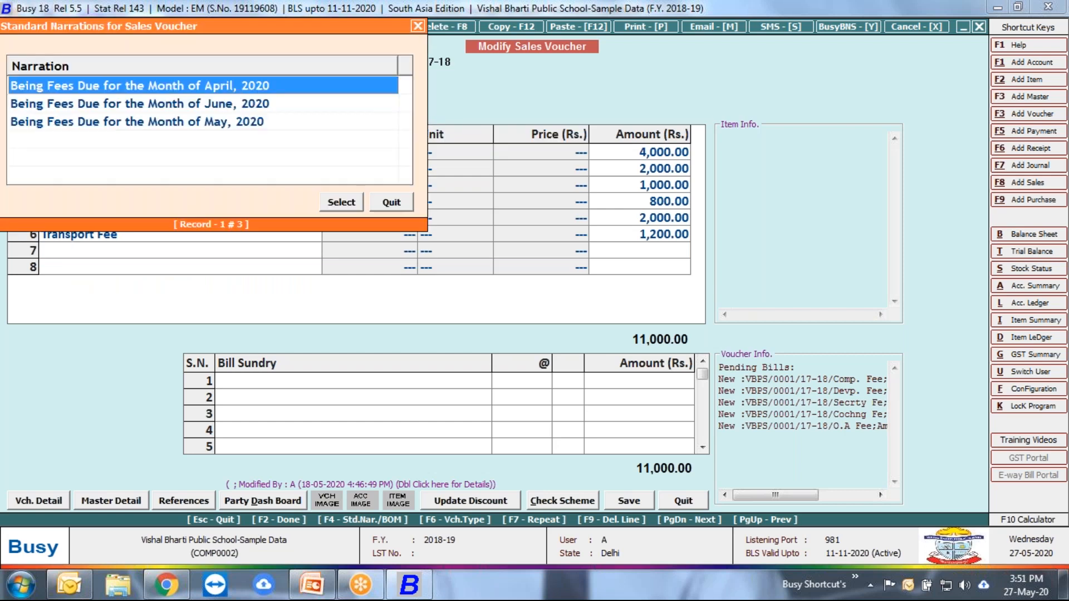
{"action": "key", "text": "Down"}
{"action": "key", "text": "Down"}
{"action": "key", "text": "Up"}
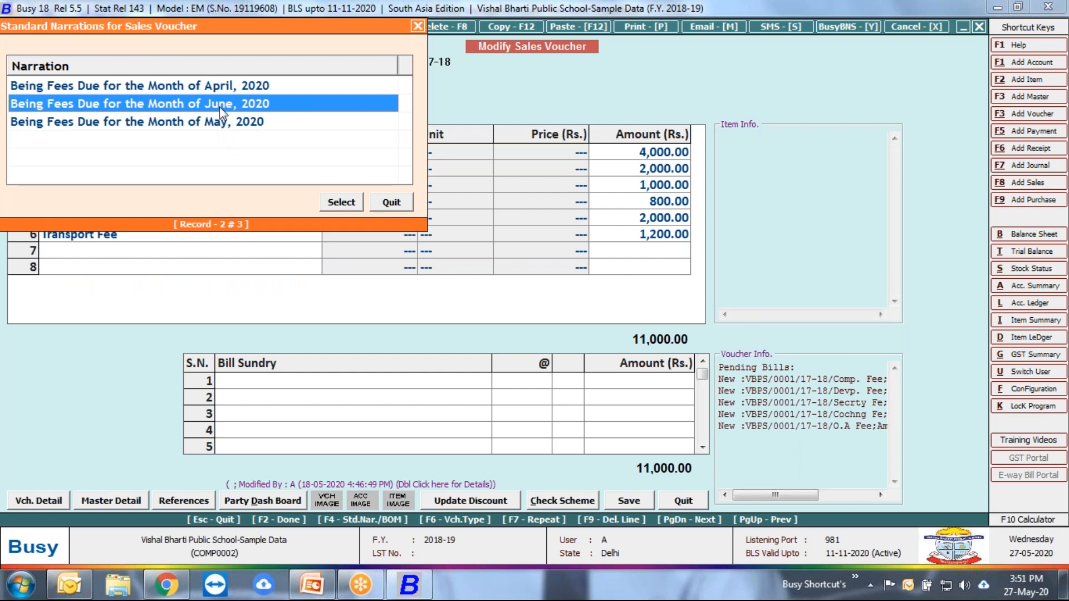
{"action": "key", "text": "Escape"}
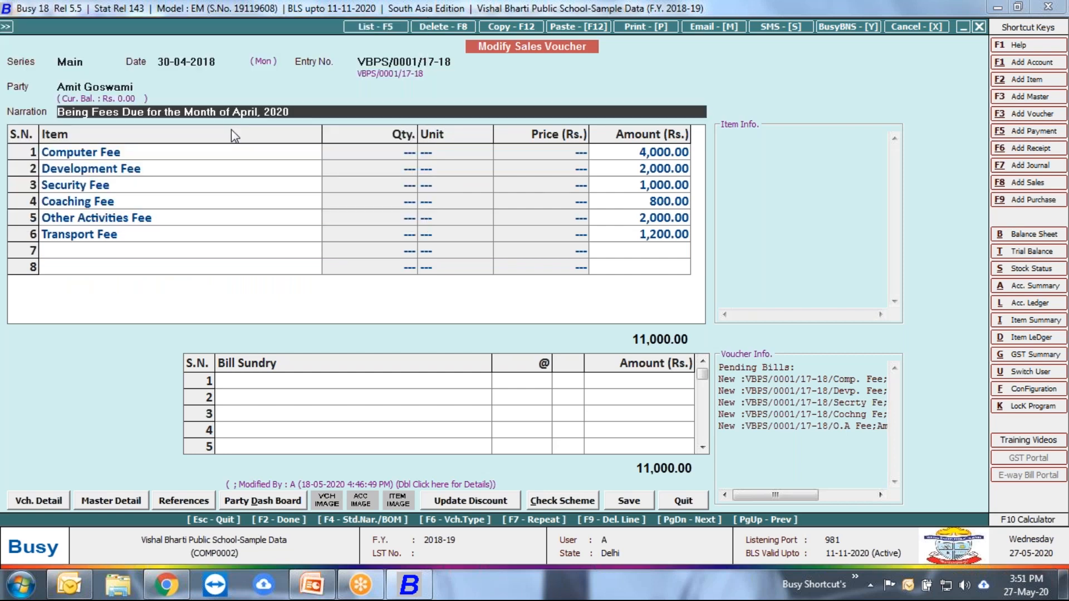
Step: View the sales voucher's bill-by-bill adjustment of the fees, and quit the voucher and the sales voucher list without saving
{"action": "key", "text": "Return"}
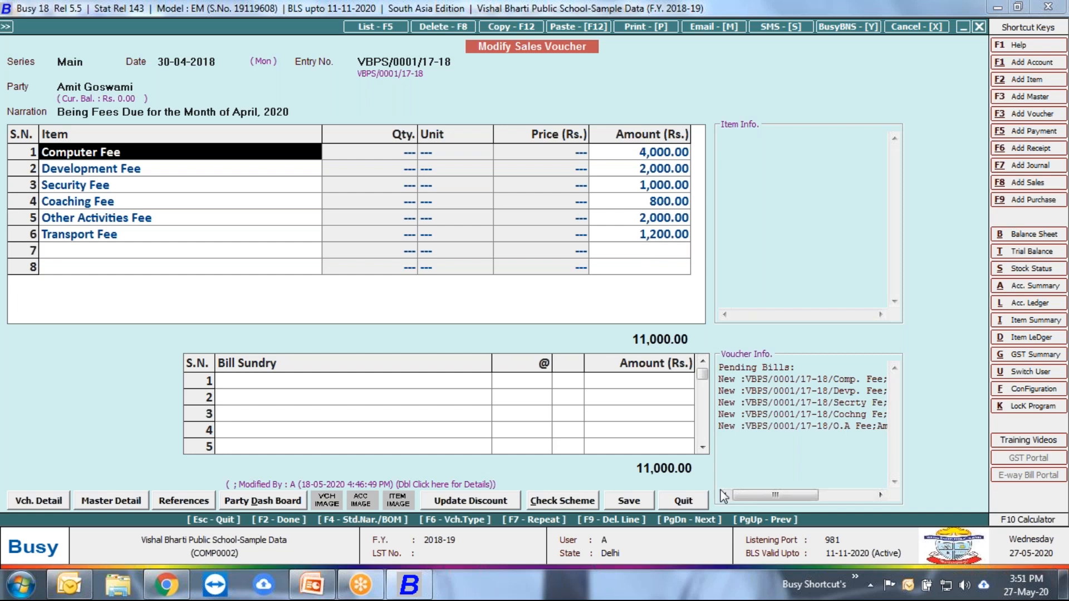
{"action": "left_click", "coordinate": [628, 501]}
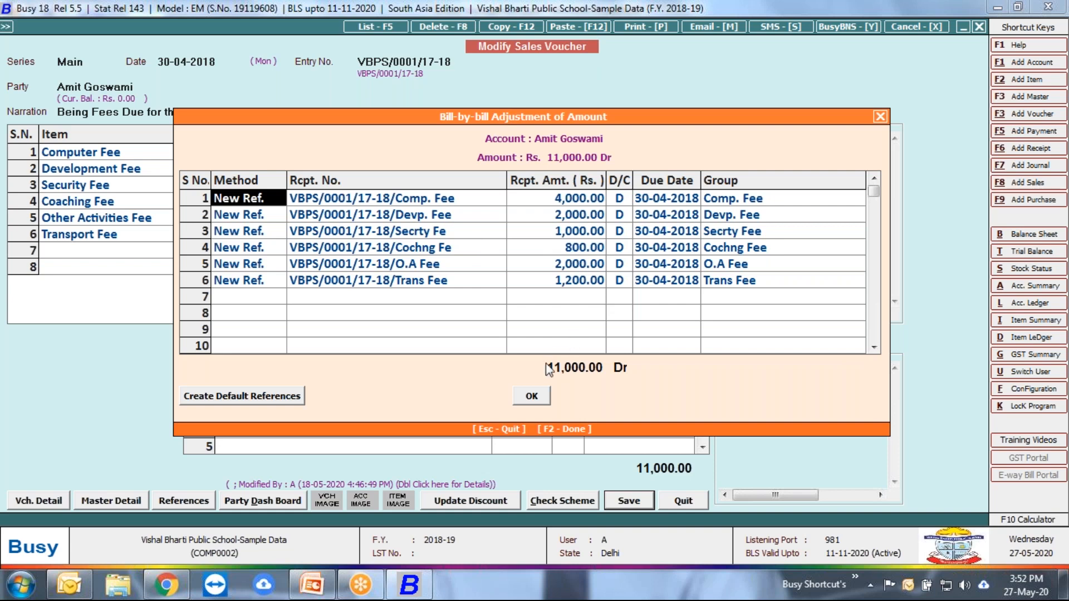
{"action": "left_click", "coordinate": [883, 120]}
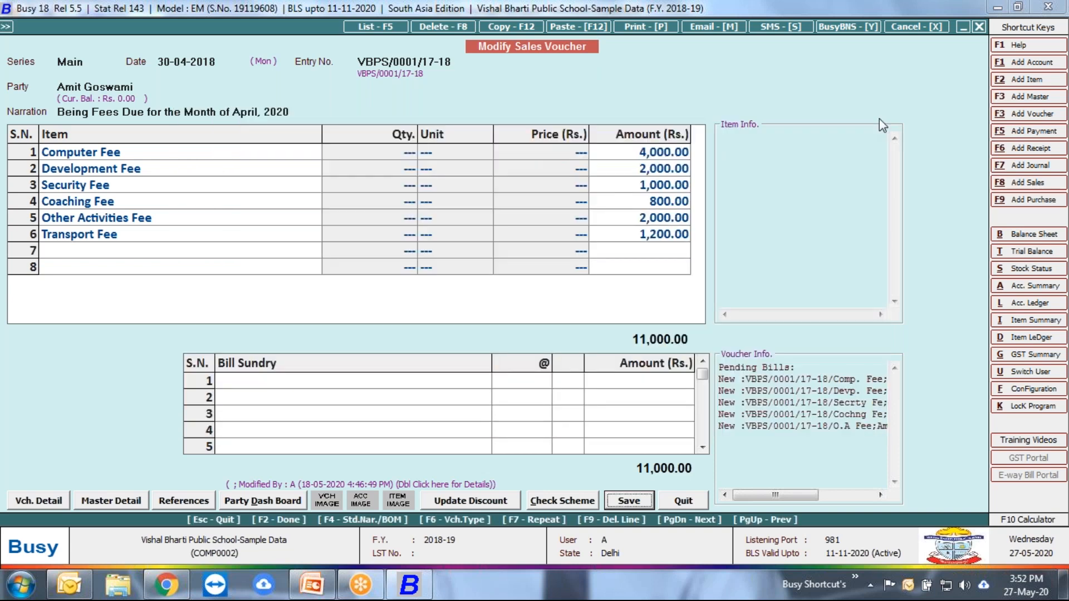
{"action": "left_click", "coordinate": [686, 503]}
{"action": "key", "text": "Escape"}
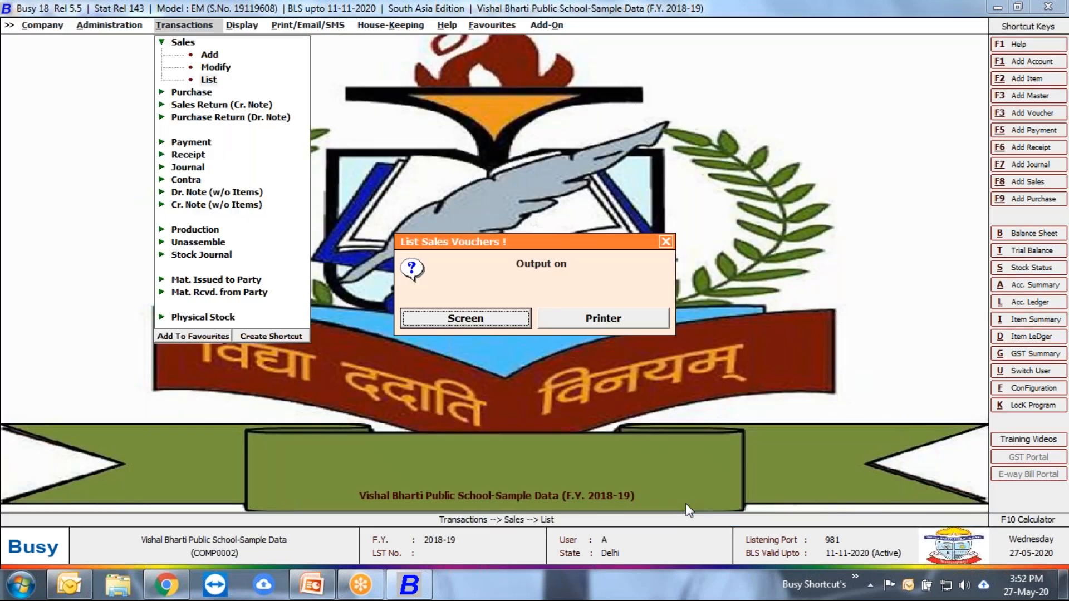
{"action": "key", "text": "Escape"}
{"action": "key", "text": "Escape"}
Step: Open the Accounts section of the Features / Options configuration
{"action": "key", "text": "Left"}
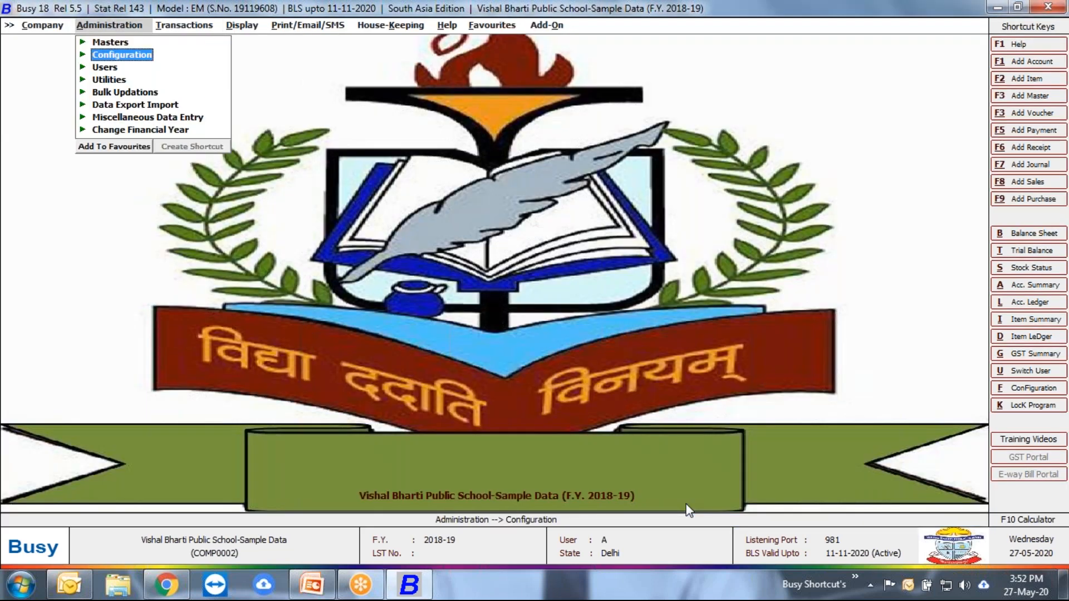
{"action": "key", "text": "Return"}
{"action": "key", "text": "Return"}
{"action": "key", "text": "Down"}
{"action": "key", "text": "Down"}
{"action": "key", "text": "Up"}
{"action": "key", "text": "Return"}
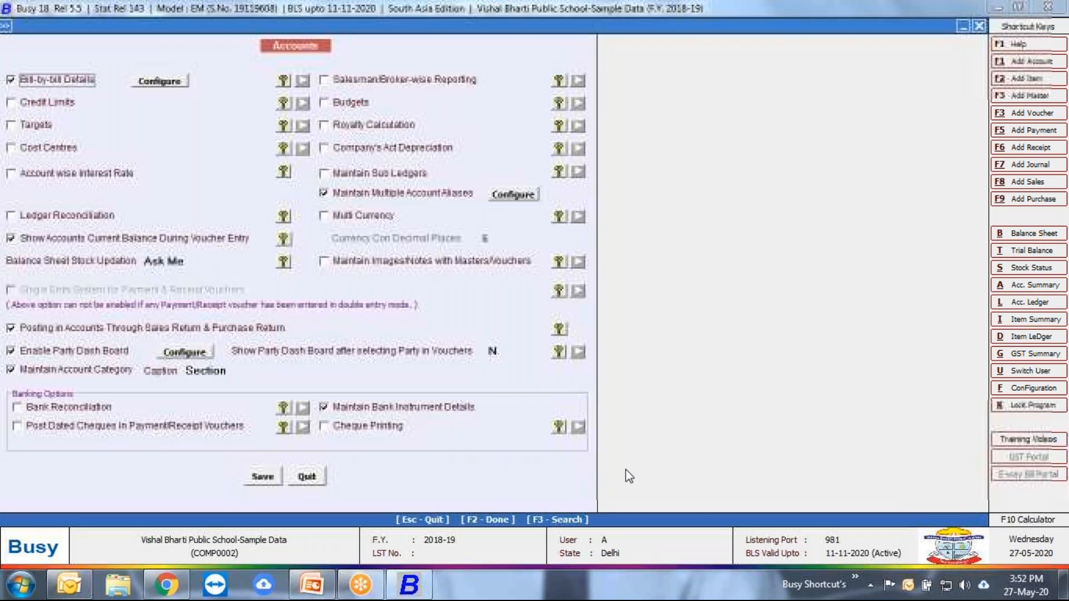
Step: View the Bill Reference Group options for bill-by-bill details, keeping the reference group tagged with Item Group
{"action": "left_click", "coordinate": [158, 85]}
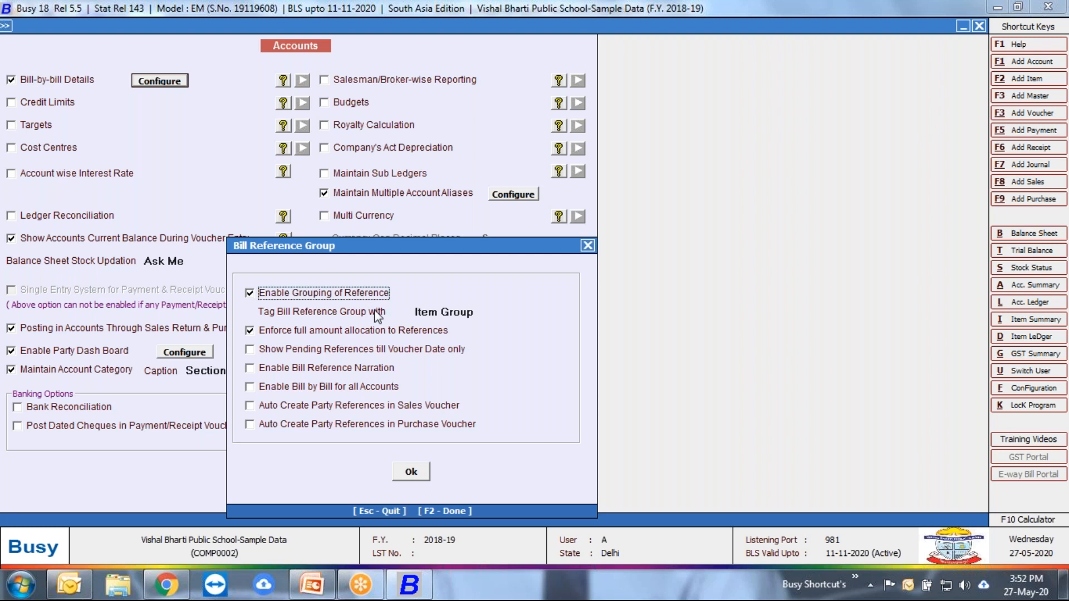
{"action": "left_click", "coordinate": [437, 311]}
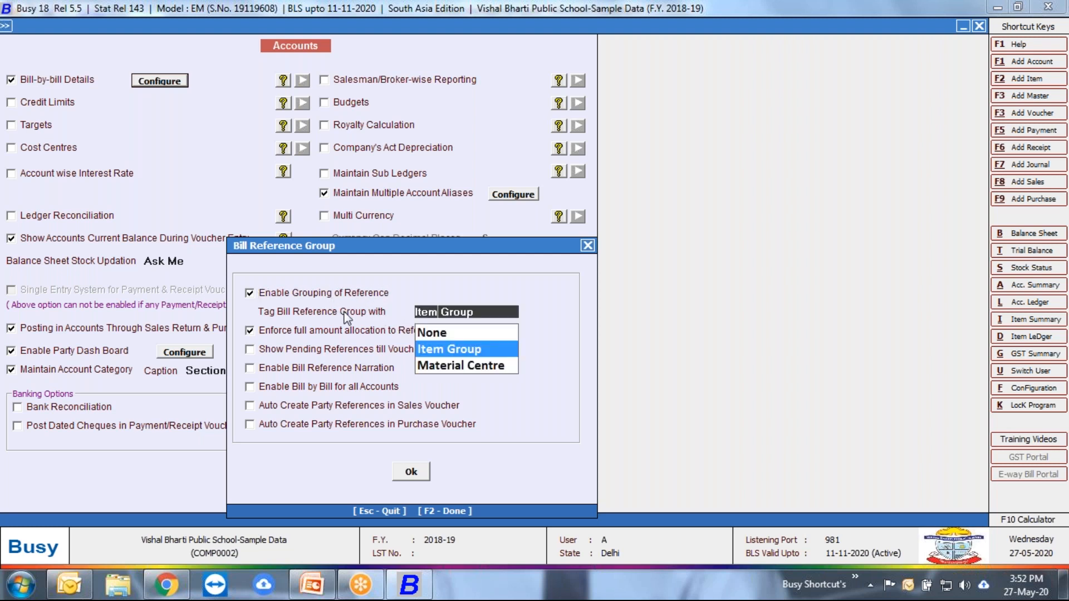
{"action": "left_click", "coordinate": [433, 352]}
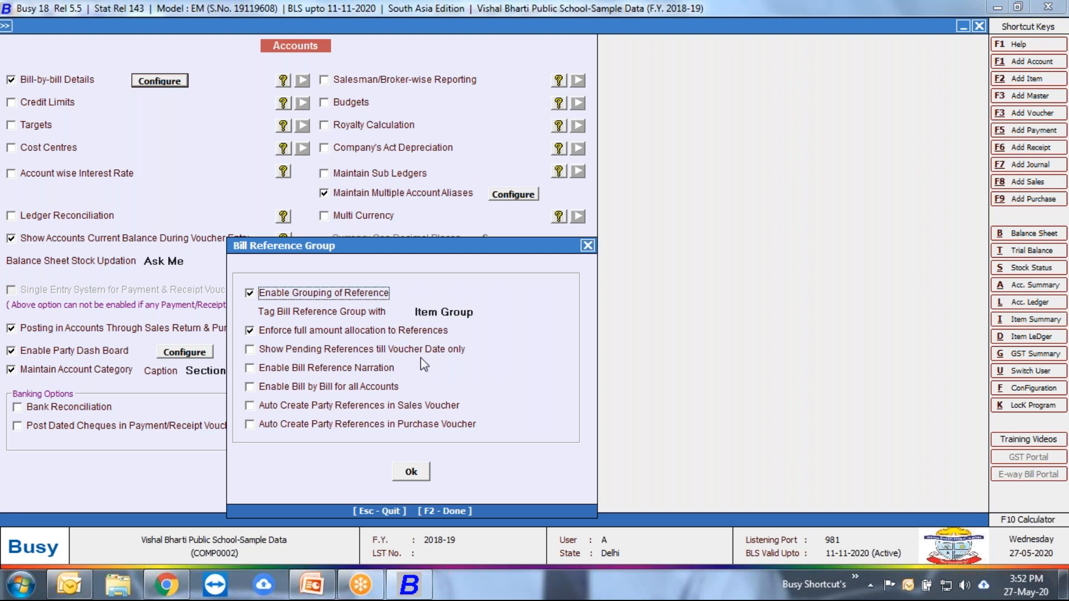
{"action": "left_click", "coordinate": [412, 472]}
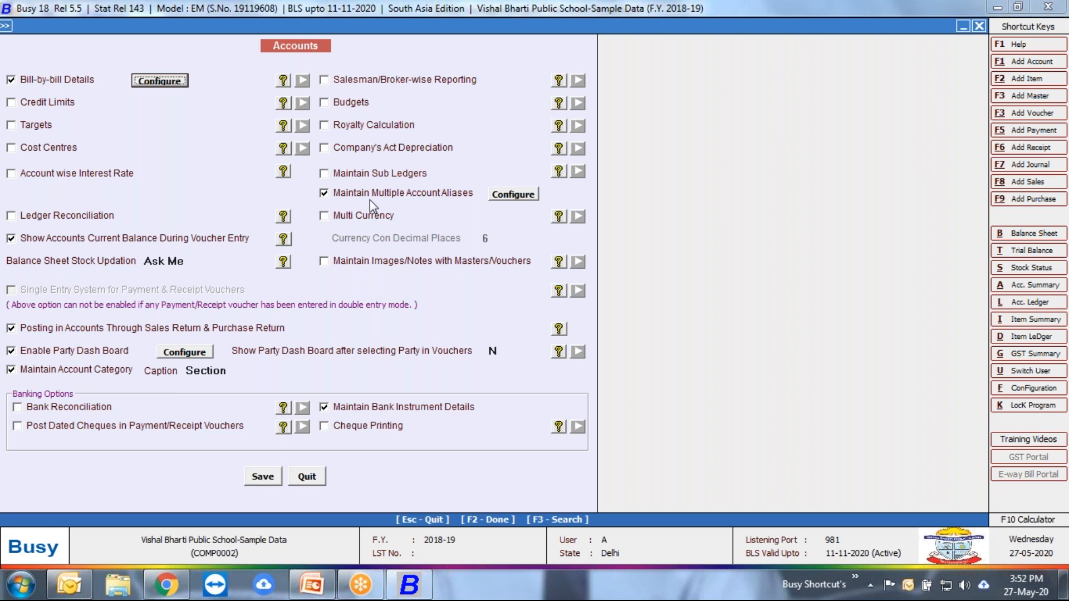
Step: View the options for multiple account aliases and leave the Accounts settings without saving
{"action": "left_click", "coordinate": [498, 200]}
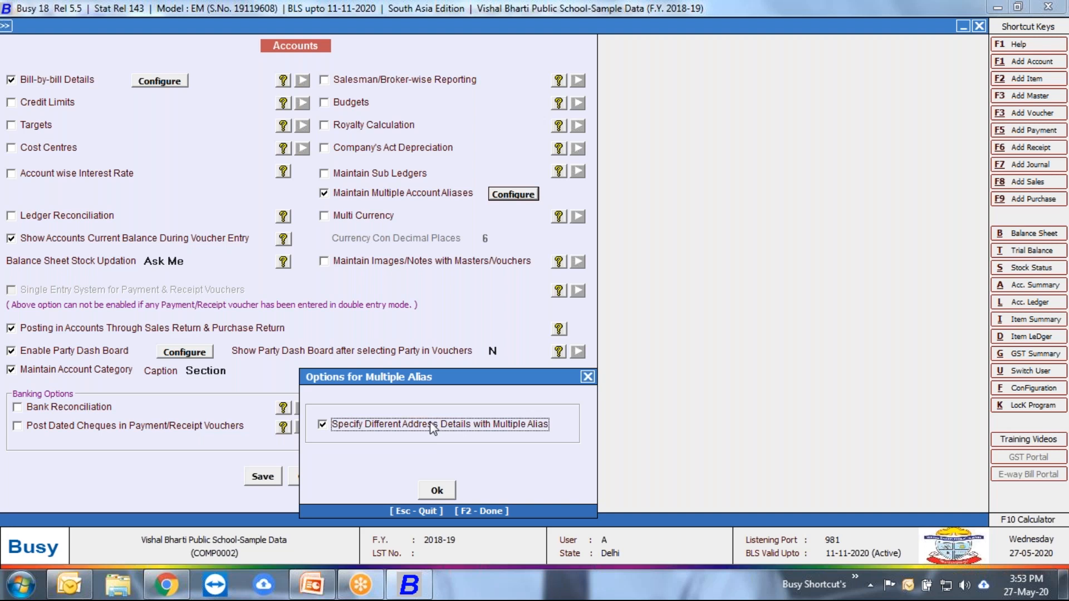
{"action": "left_click", "coordinate": [437, 490]}
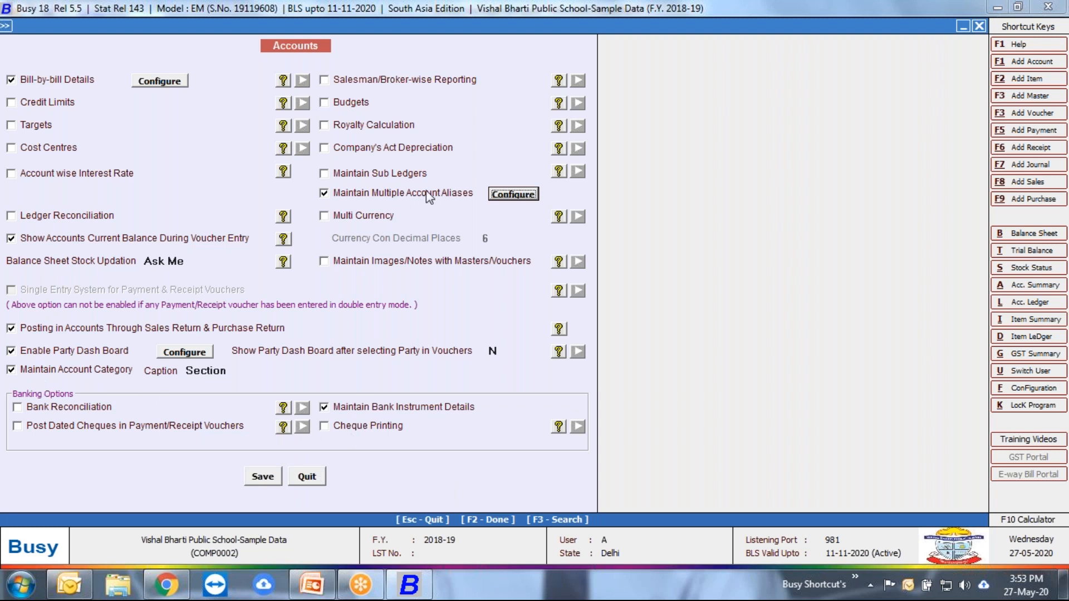
{"action": "key", "text": "Escape"}
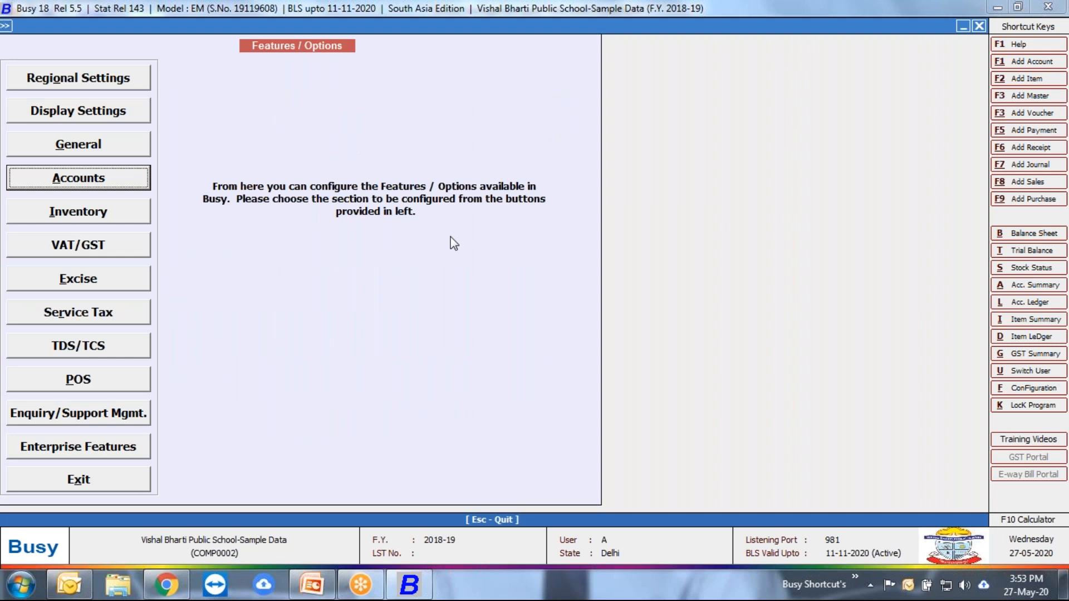
Step: Open the Inventory section of the Features / Options configuration
{"action": "key", "text": "Escape"}
{"action": "key", "text": "Down"}
{"action": "key", "text": "Up"}
{"action": "key", "text": "Return"}
{"action": "key", "text": "Down"}
{"action": "key", "text": "Down"}
{"action": "key", "text": "Return"}
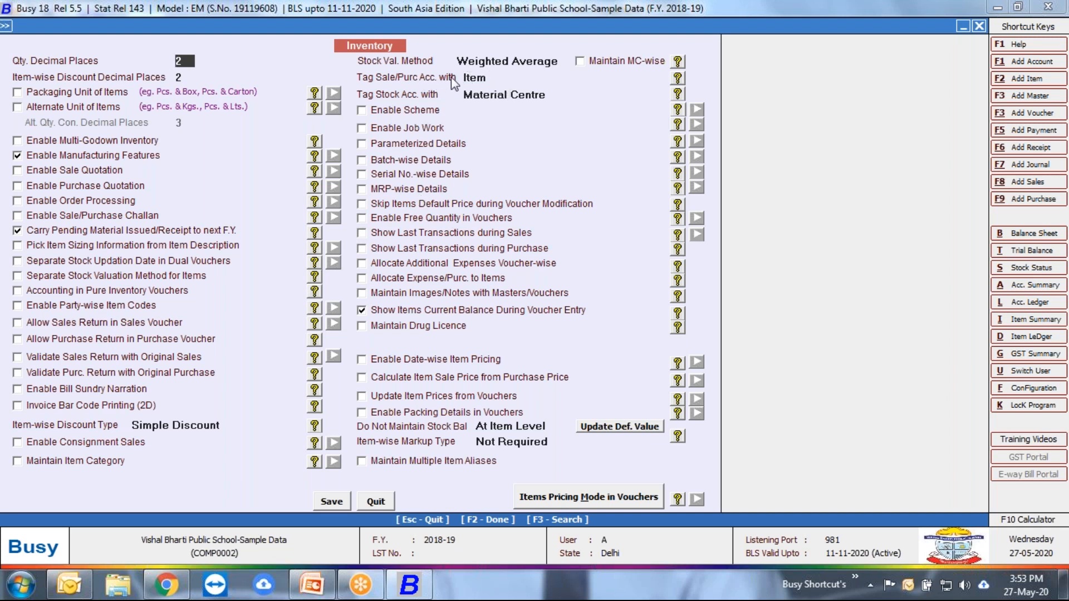
Step: View the choices for tagging the sale/purchase account and keep it tagged with Item
{"action": "left_click", "coordinate": [494, 78]}
{"action": "left_click", "coordinate": [486, 76]}
{"action": "left_click", "coordinate": [480, 78]}
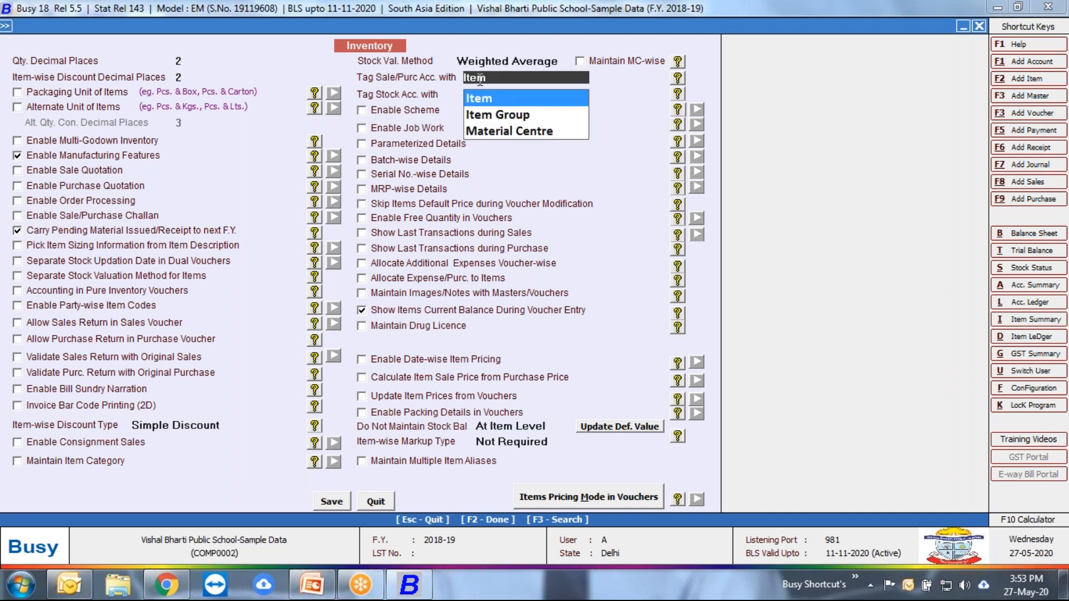
{"action": "left_click", "coordinate": [482, 102]}
Step: View the items pricing mode options for vouchers twice, reopening the Inventory settings in between, and leave them without saving
{"action": "left_click", "coordinate": [573, 502]}
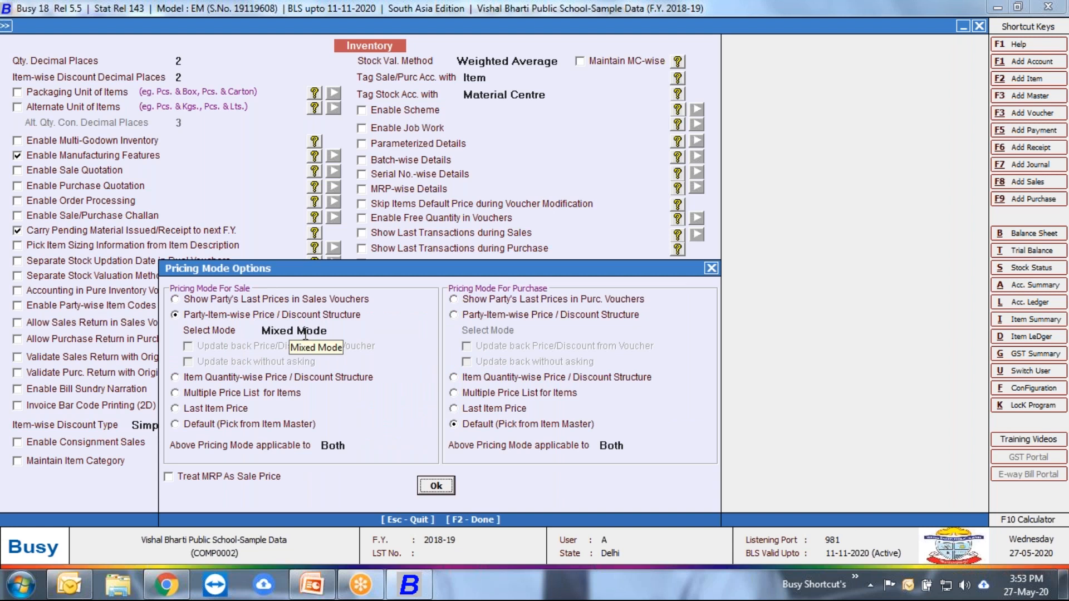
{"action": "key", "text": "Escape"}
{"action": "key", "text": "Escape"}
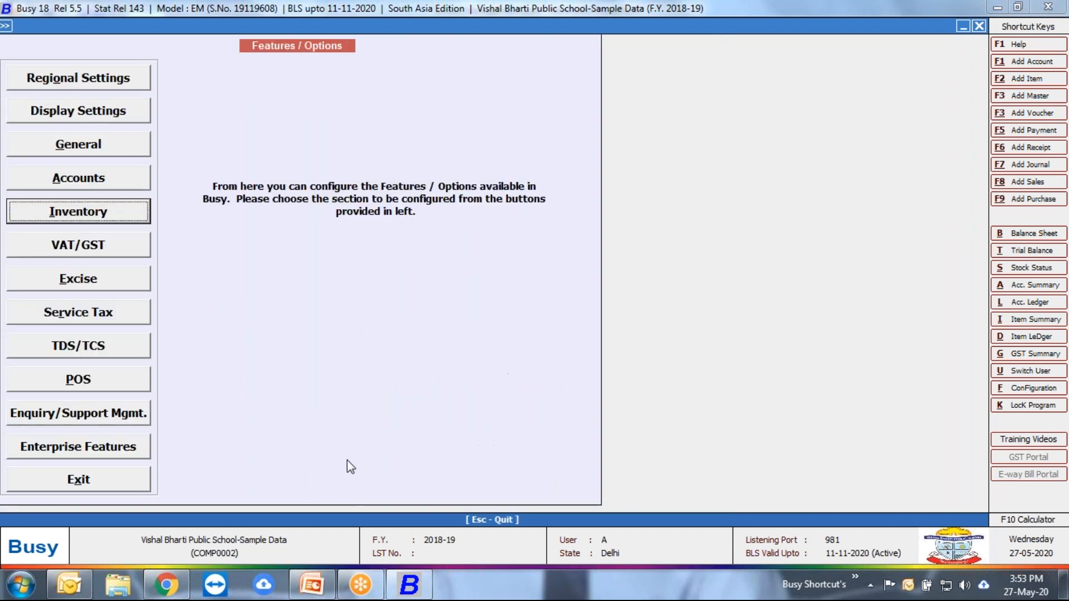
{"action": "left_click", "coordinate": [88, 220]}
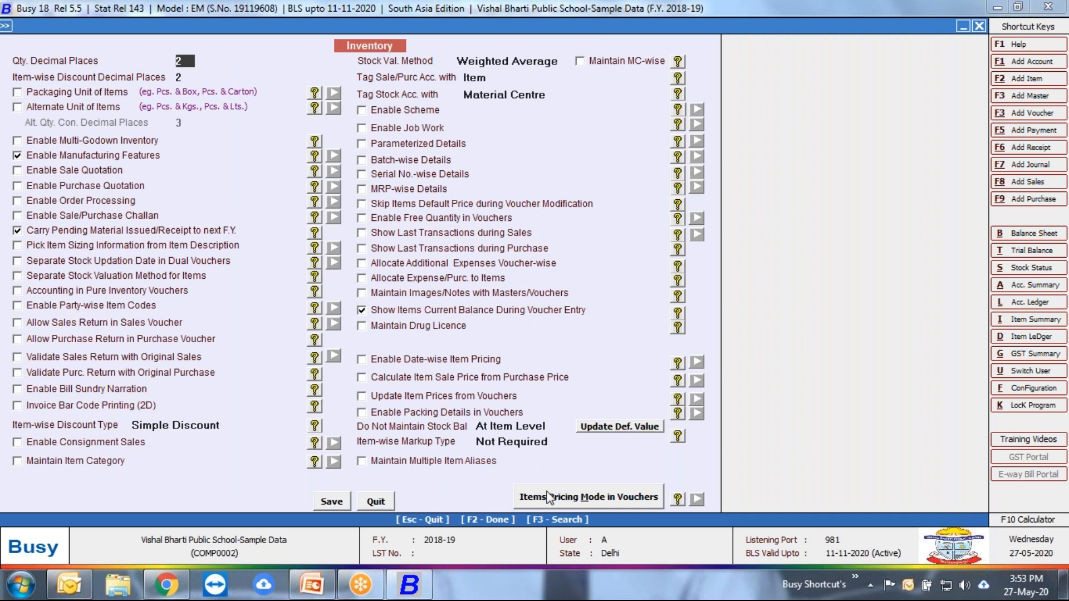
{"action": "left_click", "coordinate": [548, 497]}
{"action": "key", "text": "Escape"}
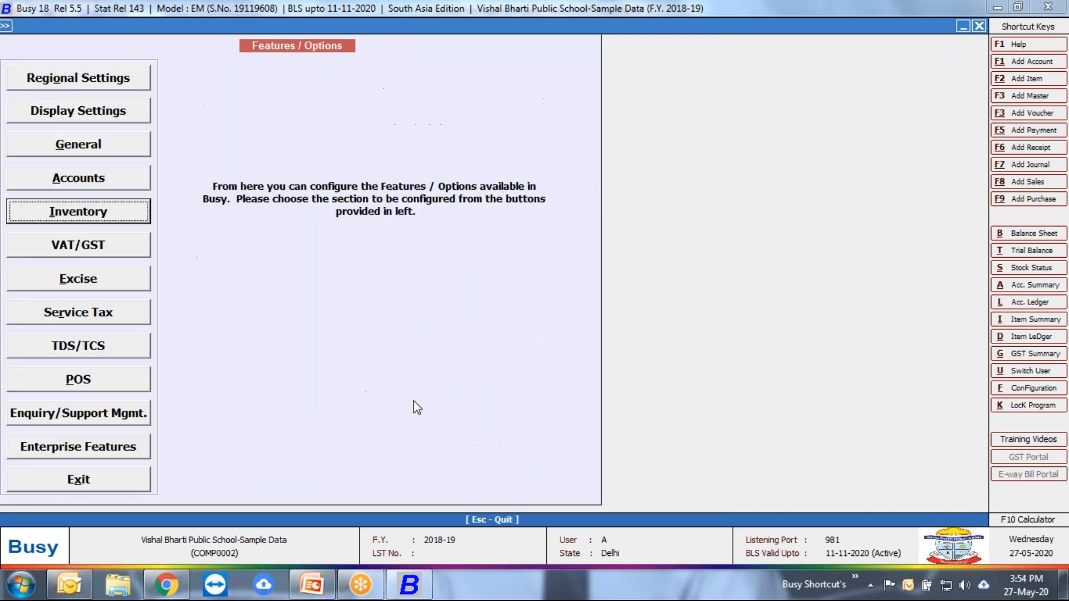
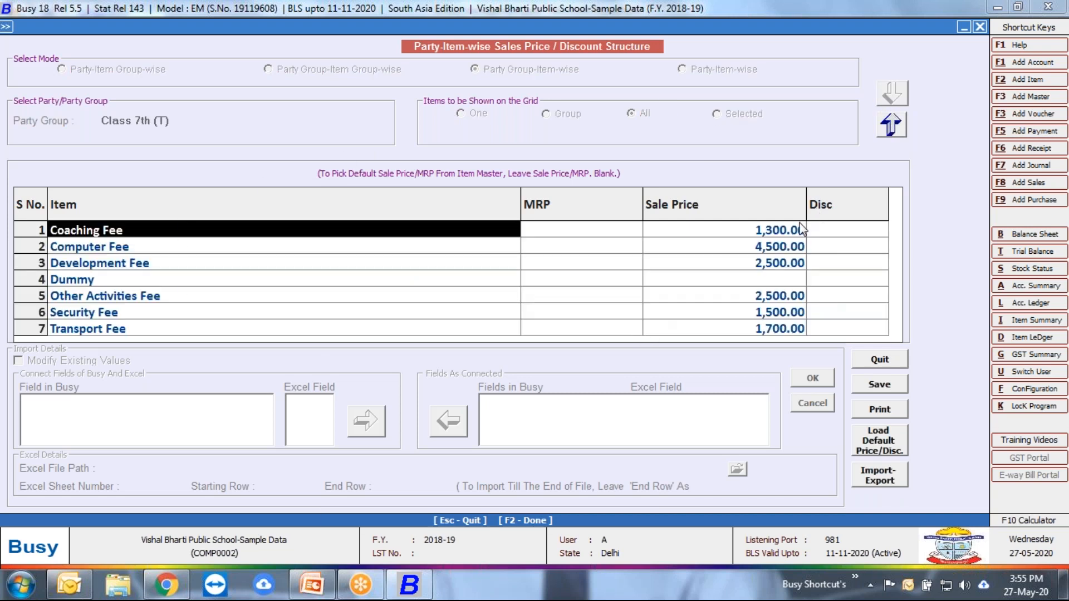
Step: Compare the Transport Fee sale price in the Class 7th (T) and Class 7th price structures, leaving without saving
{"action": "left_click", "coordinate": [118, 330]}
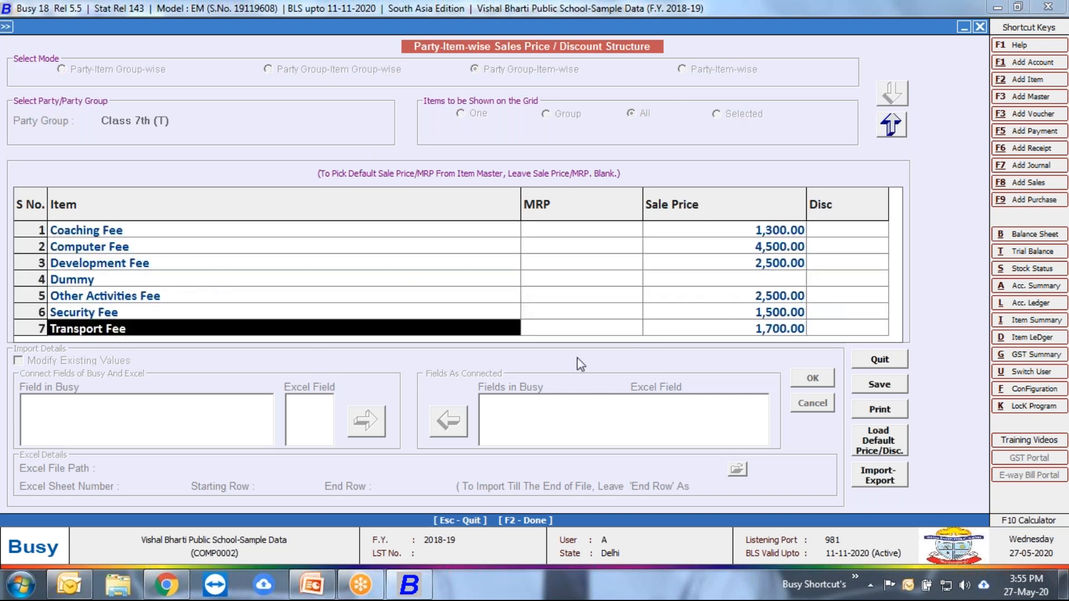
{"action": "left_click", "coordinate": [758, 330]}
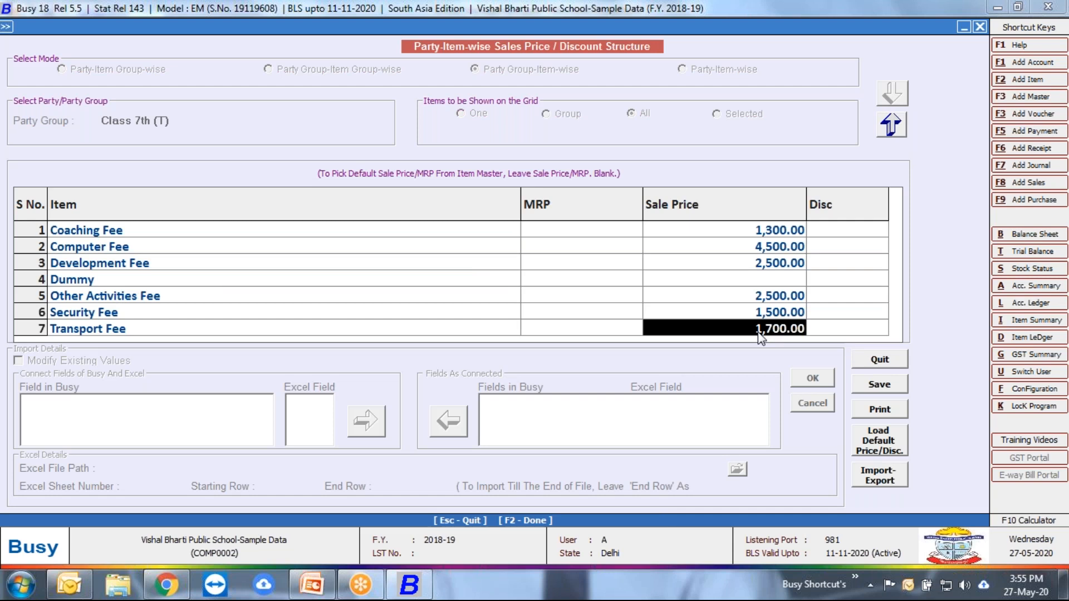
{"action": "left_click", "coordinate": [891, 125]}
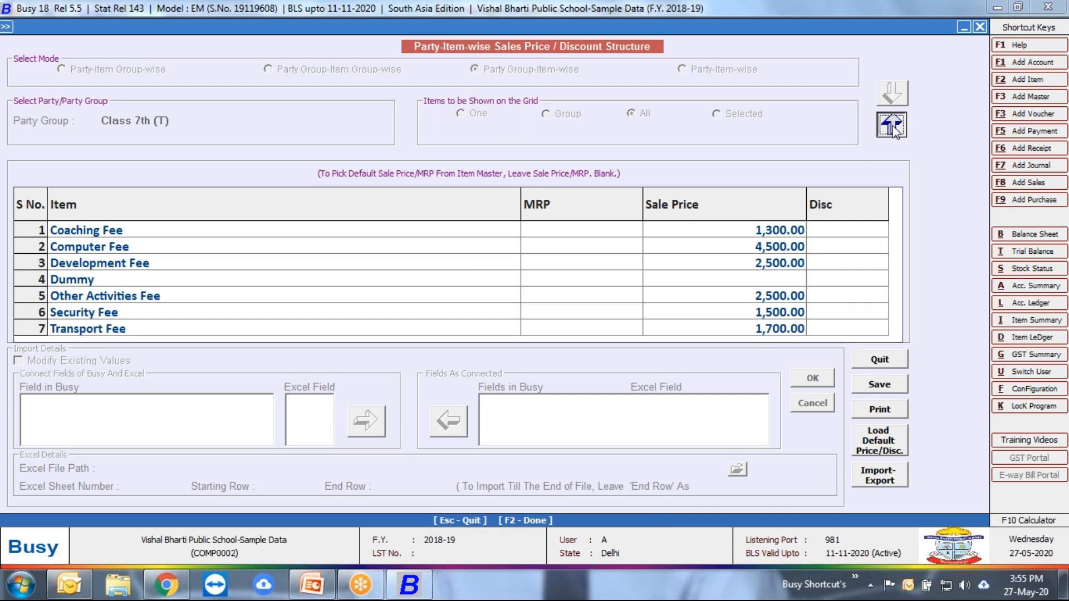
{"action": "left_click", "coordinate": [176, 137]}
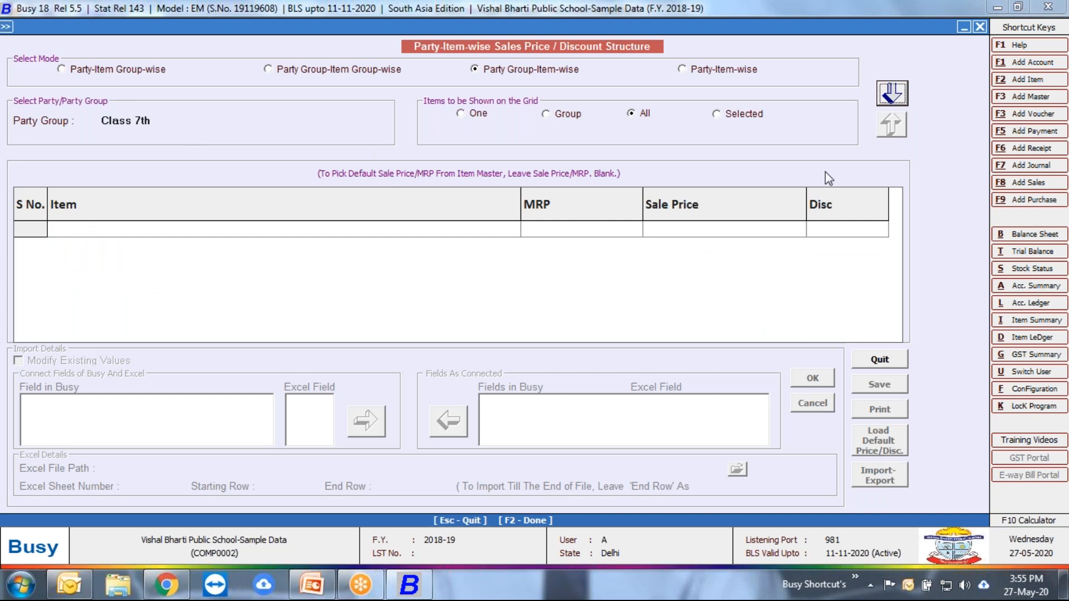
{"action": "left_click", "coordinate": [885, 104]}
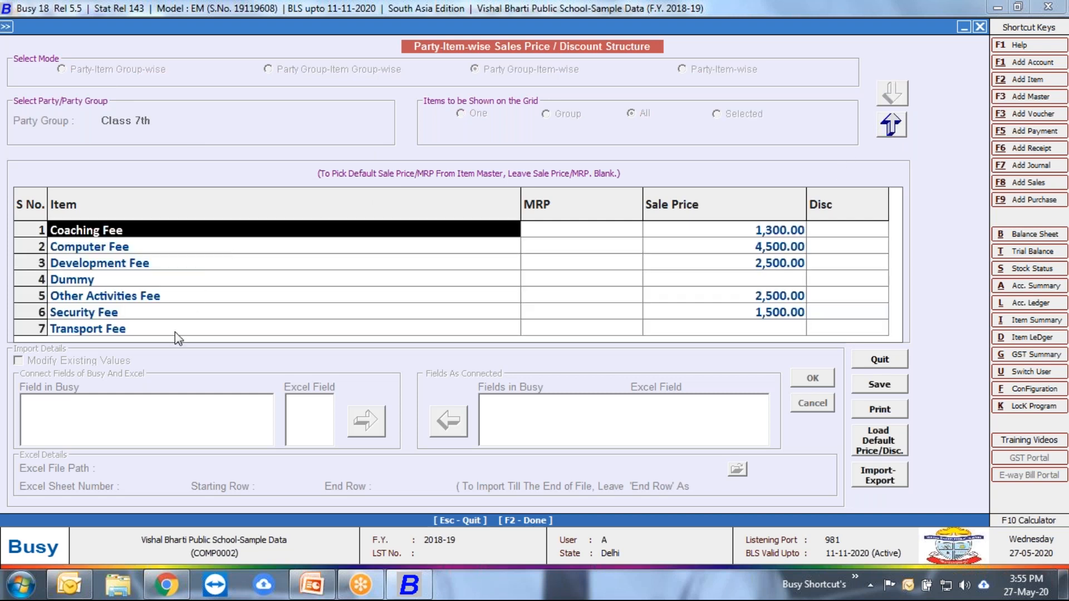
{"action": "left_click", "coordinate": [175, 332]}
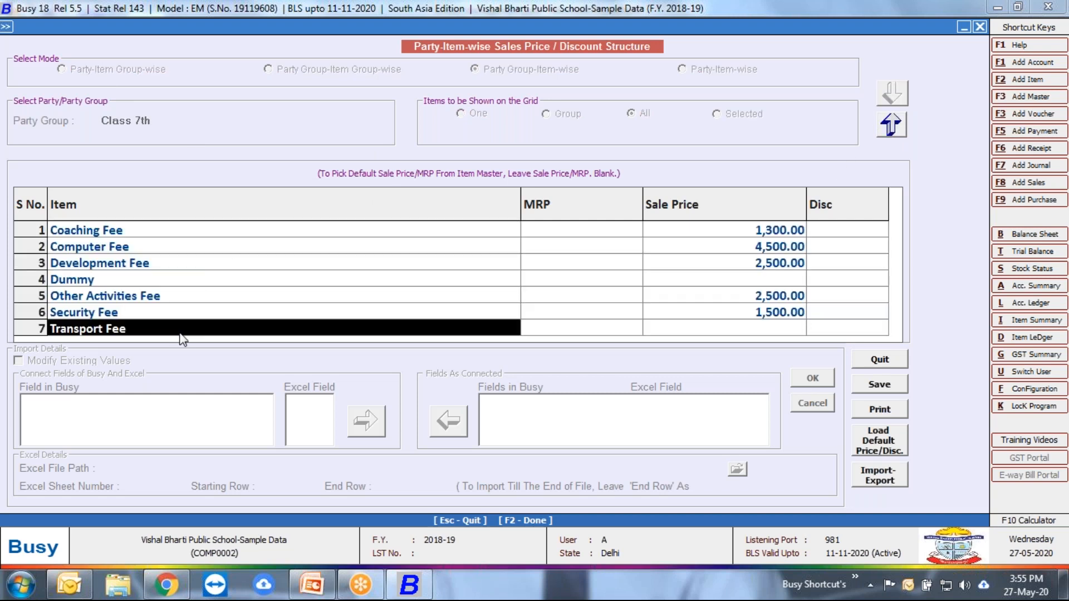
{"action": "left_click", "coordinate": [756, 329]}
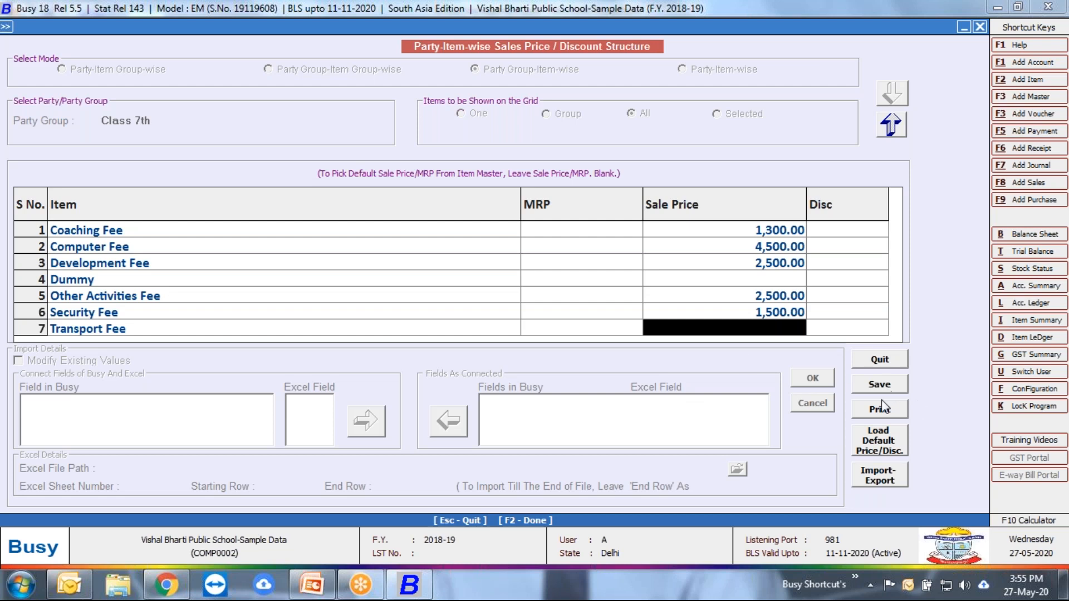
{"action": "key", "text": "Escape"}
{"action": "key", "text": "Return"}
{"action": "key", "text": "Escape"}
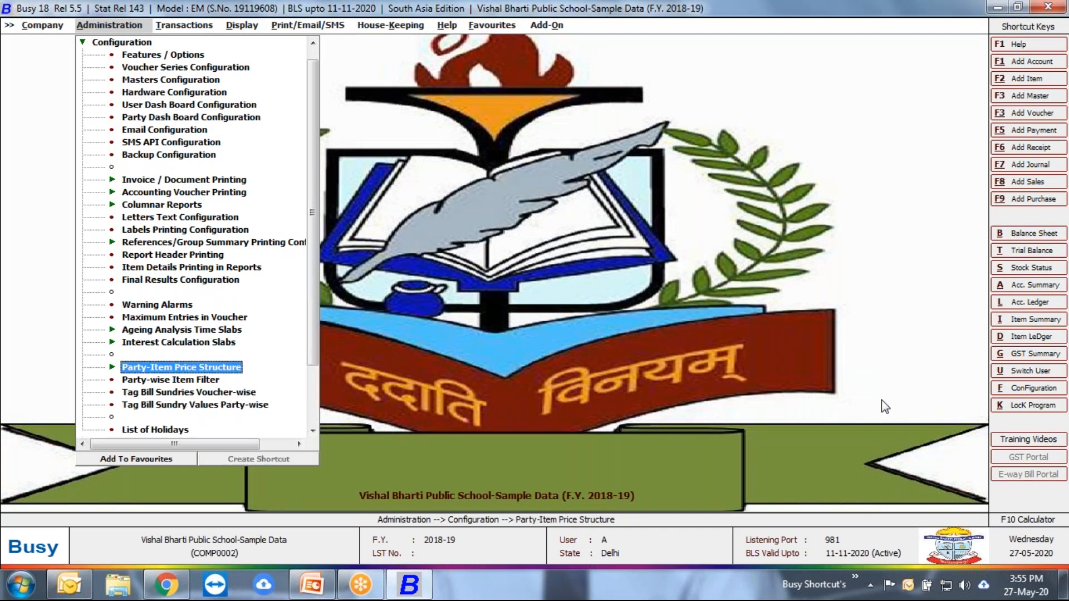
{"action": "key", "text": "Escape"}
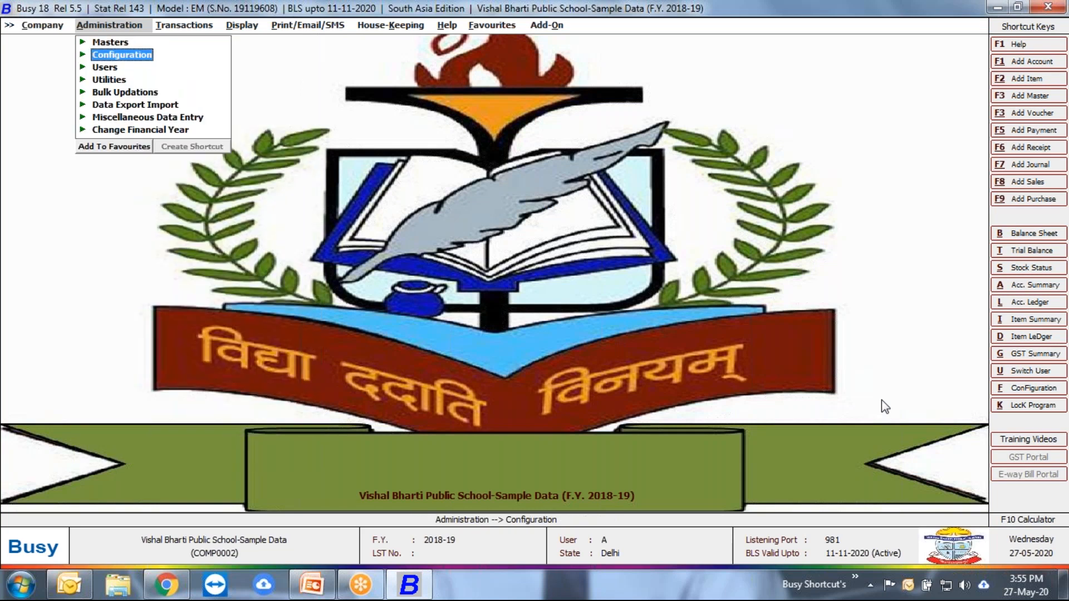
Step: Open the Class 8th student's fees-due sales voucher dated 30-04-2018 for review
{"action": "key", "text": "Right"}
{"action": "key", "text": "Left"}
{"action": "key", "text": "Right"}
{"action": "key", "text": "Right"}
{"action": "key", "text": "Down"}
{"action": "key", "text": "Return"}
{"action": "key", "text": "Return"}
{"action": "key", "text": "Return"}
{"action": "key", "text": "Return"}
{"action": "key", "text": "Return"}
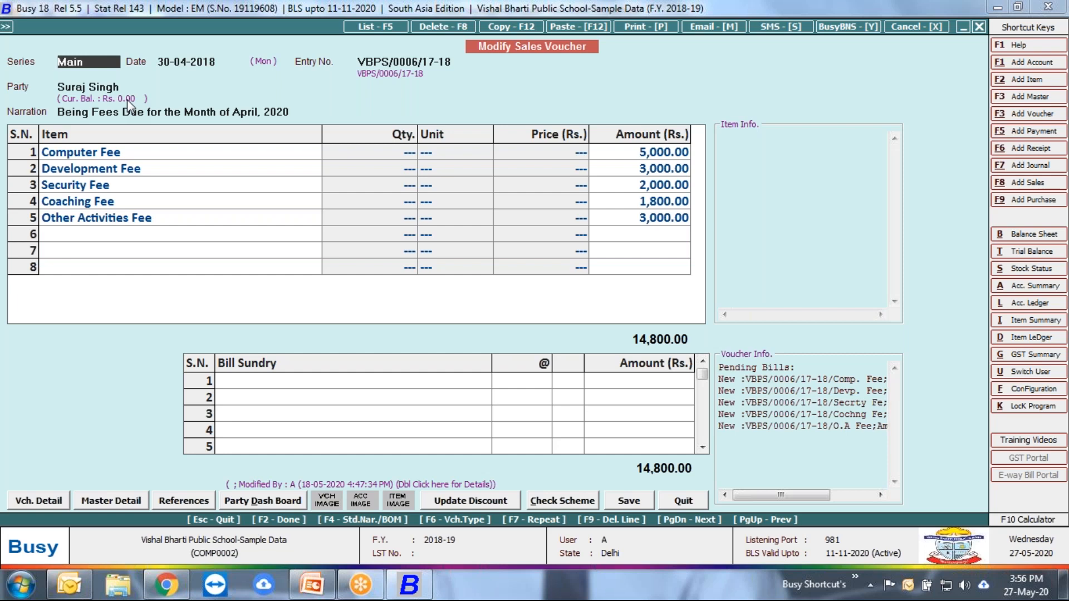
Step: Open the voucher party's account master, view the choices for its class group, and leave the account and voucher without saving
{"action": "left_click", "coordinate": [96, 90]}
{"action": "double_click", "coordinate": [97, 88]}
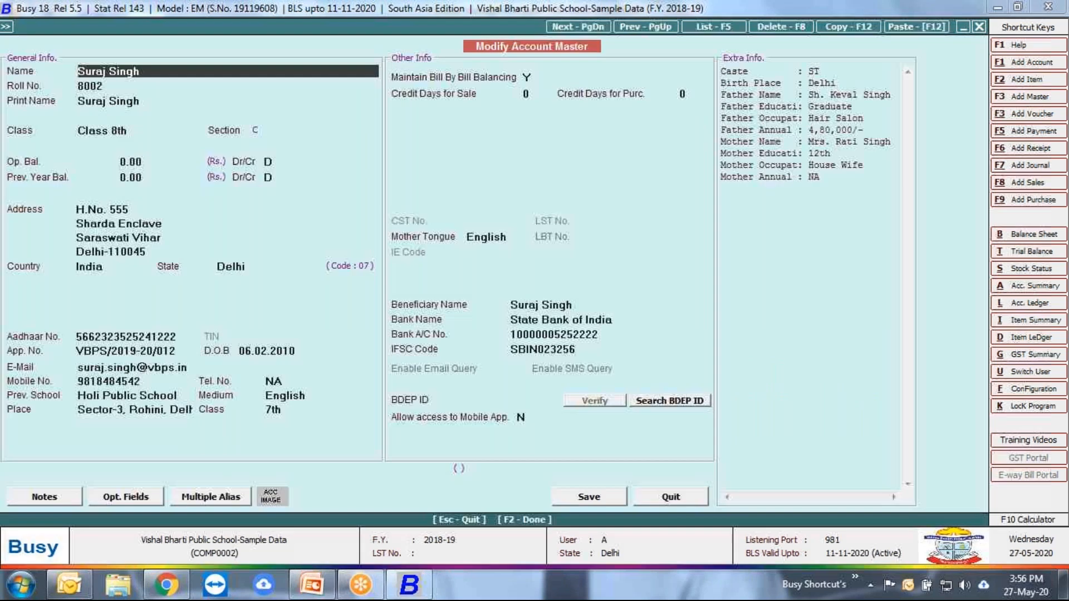
{"action": "left_click", "coordinate": [107, 130]}
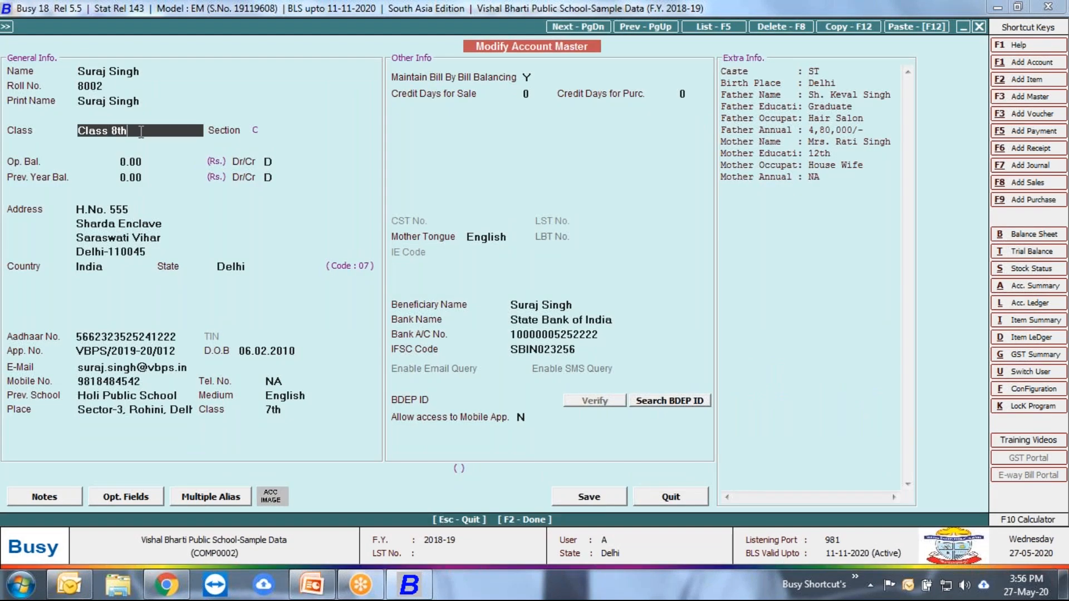
{"action": "key", "text": "space"}
{"action": "key", "text": "Down"}
{"action": "key", "text": "Up"}
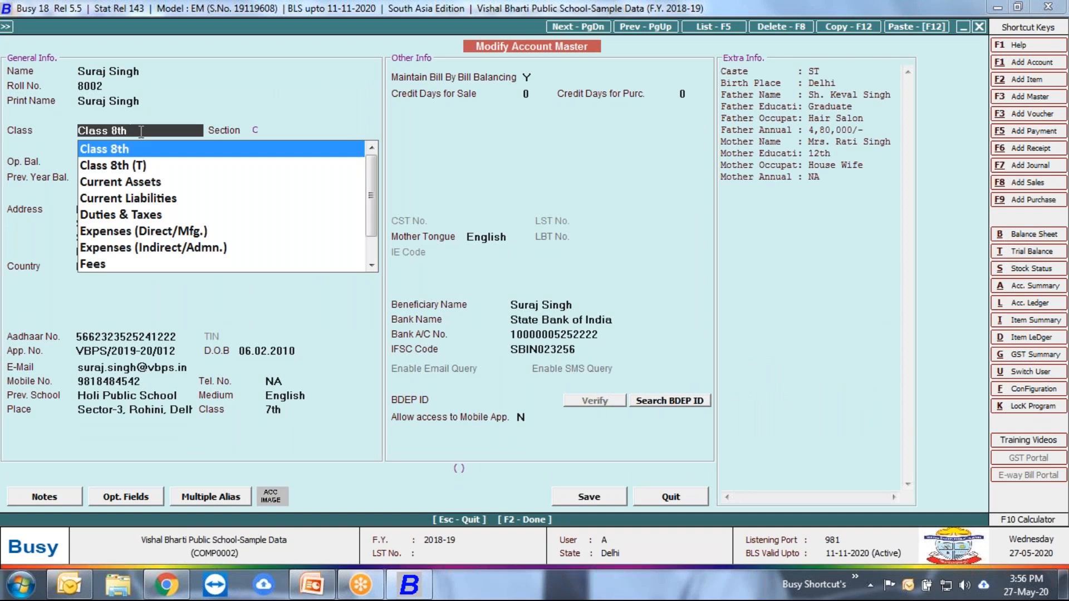
{"action": "key", "text": "Escape"}
{"action": "key", "text": "Escape"}
{"action": "key", "text": "Return"}
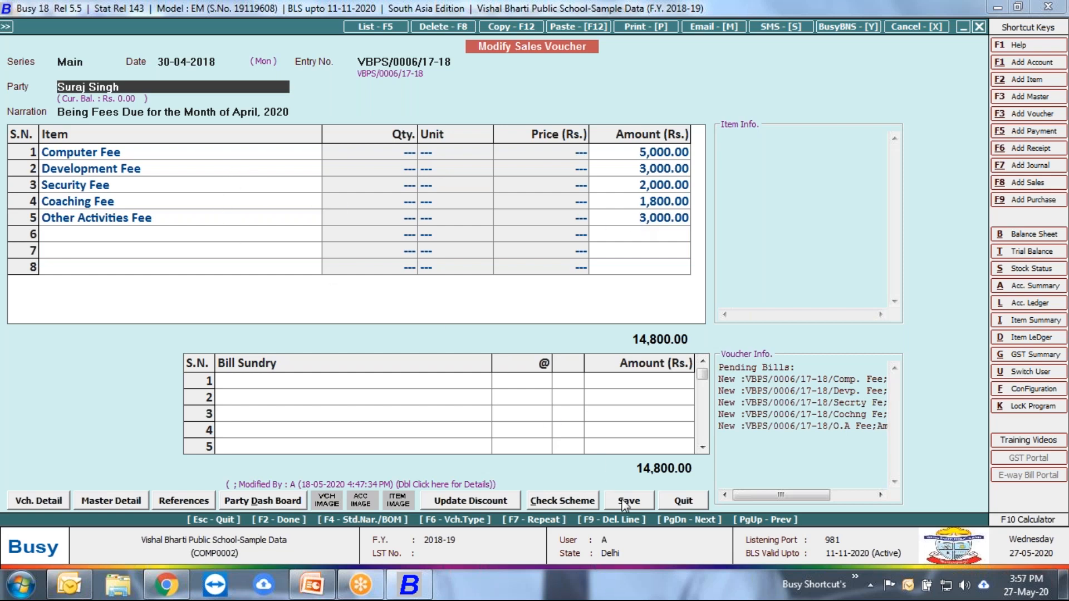
{"action": "key", "text": "Escape"}
{"action": "key", "text": "y"}
Step: List the sales vouchers of all series in the With Roll No. format from 01-04-2018 to 02-05-2018
{"action": "key", "text": "Down"}
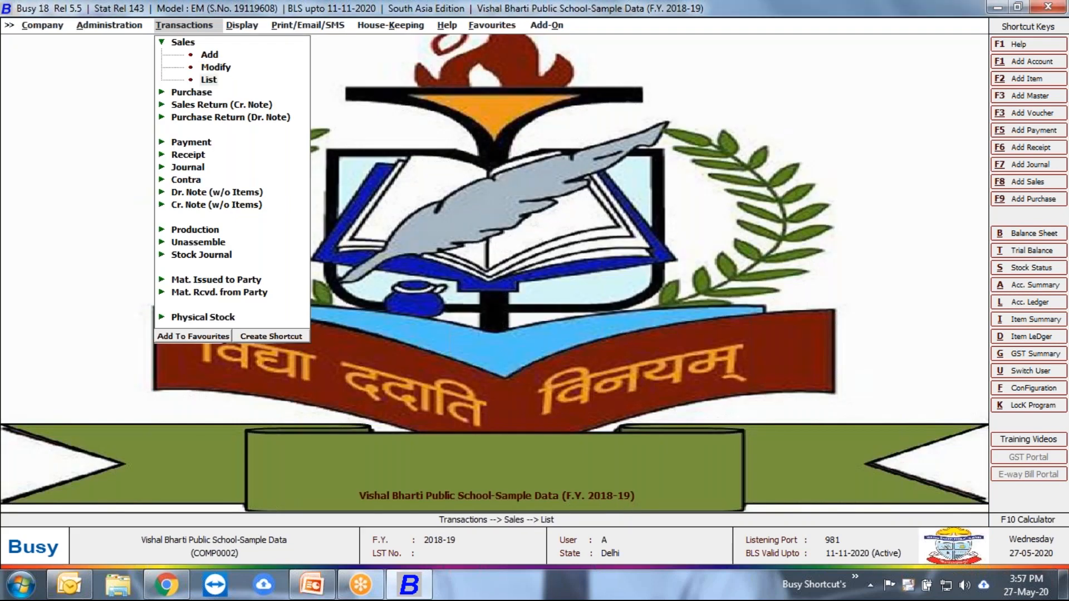
{"action": "key", "text": "Return"}
{"action": "key", "text": "Down"}
{"action": "key", "text": "Return"}
{"action": "key", "text": "Return"}
{"action": "key", "text": "Return"}
{"action": "key", "text": "F2"}
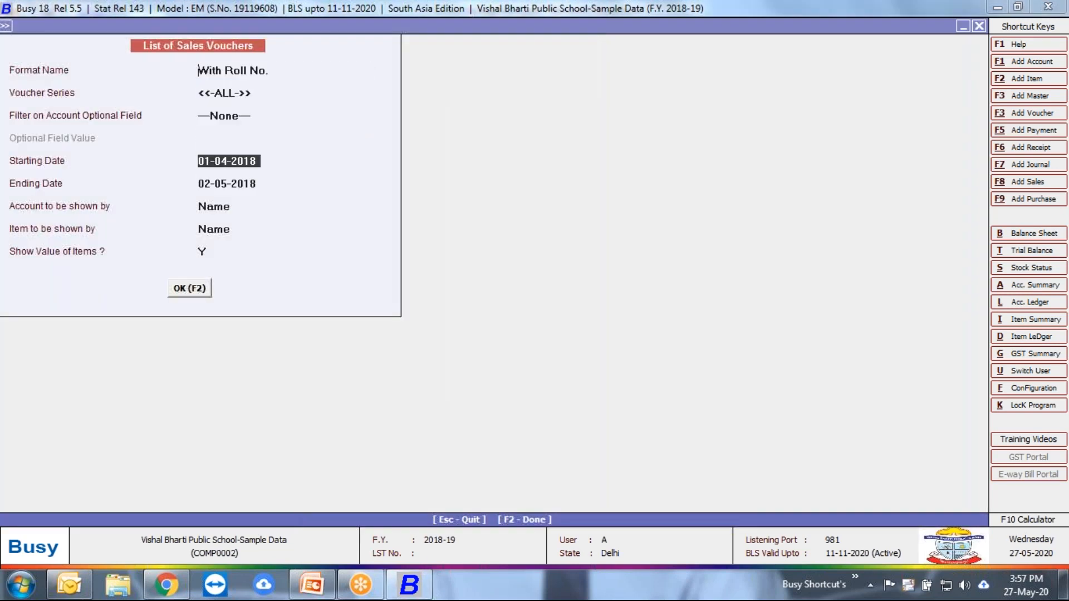
{"action": "key", "text": "Down"}
{"action": "key", "text": "Down"}
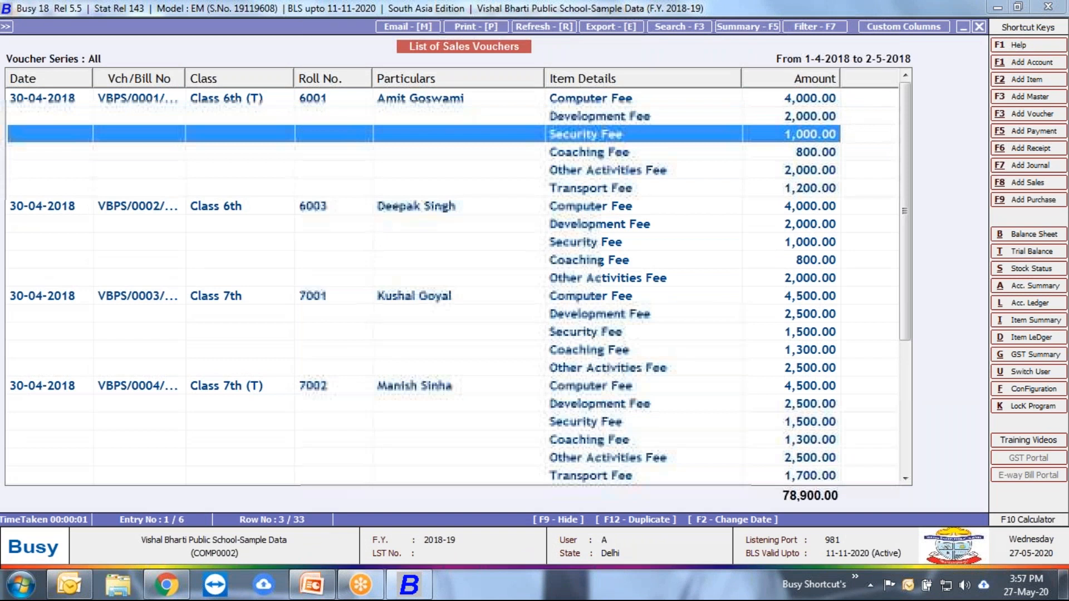
{"action": "key", "text": "Up"}
{"action": "key", "text": "Up"}
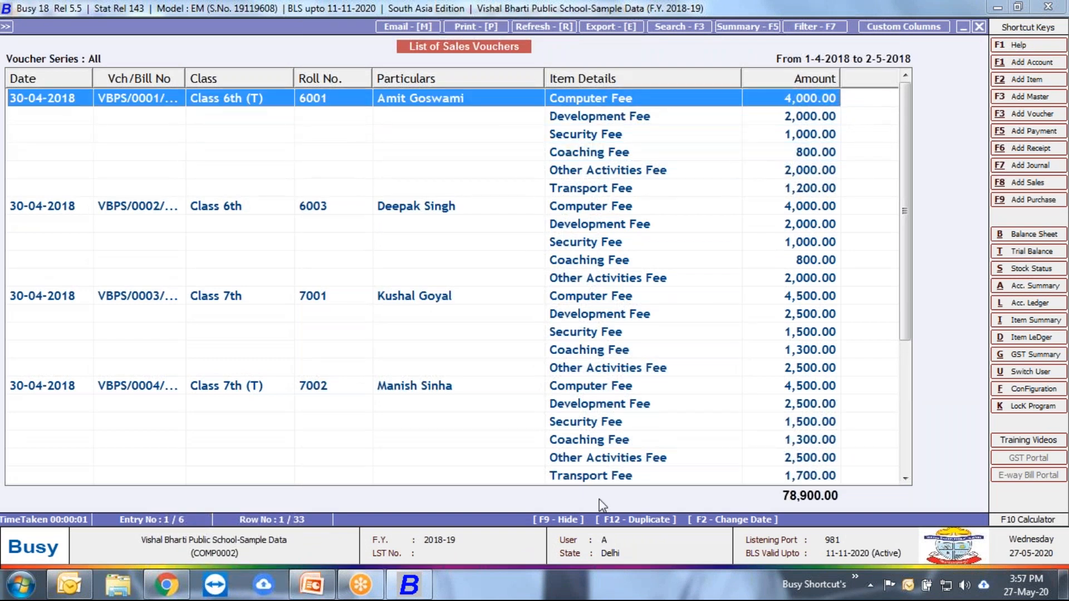
Step: Check the Transport Fee line in the Class 6th (T) student's sales voucher and quit the voucher
{"action": "key", "text": "Return"}
{"action": "left_click", "coordinate": [87, 238]}
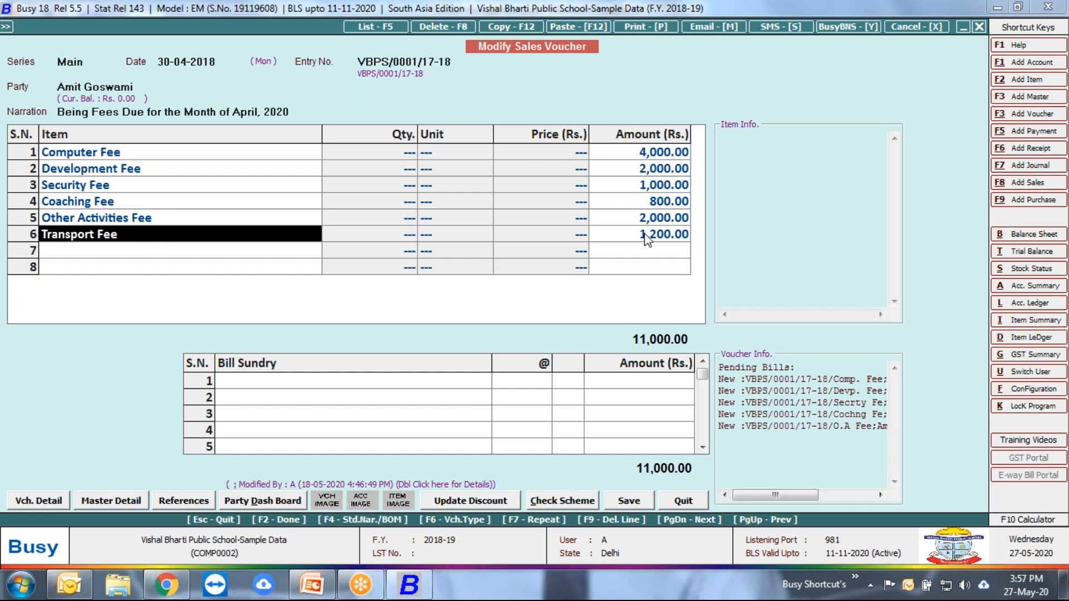
{"action": "left_click", "coordinate": [683, 501]}
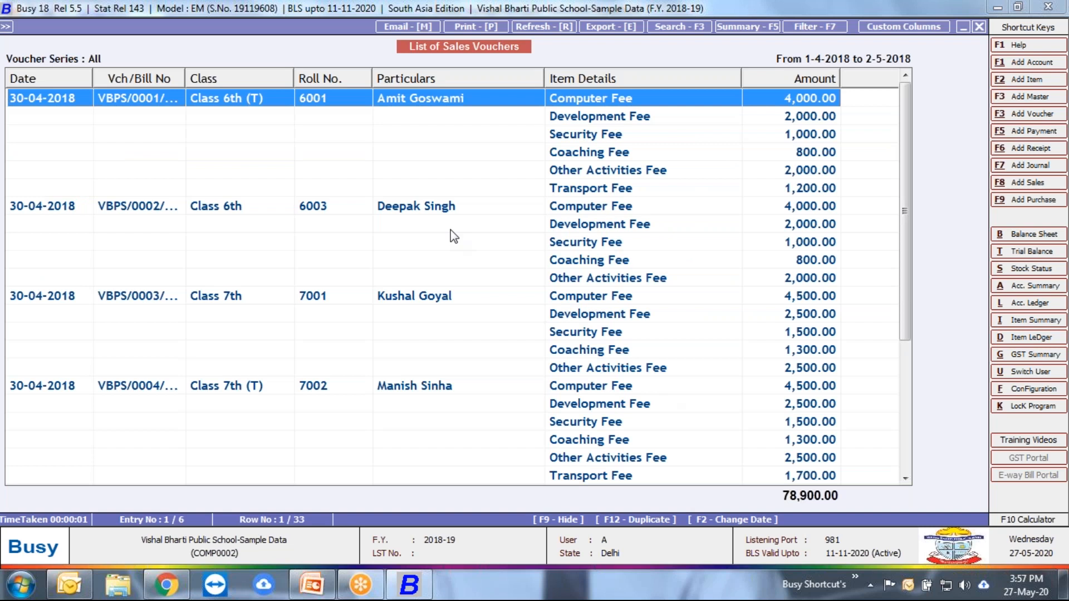
Step: Open the bill-by-bill adjustment of the Class 6th (T) student's voucher and clear all its references
{"action": "key", "text": "Return"}
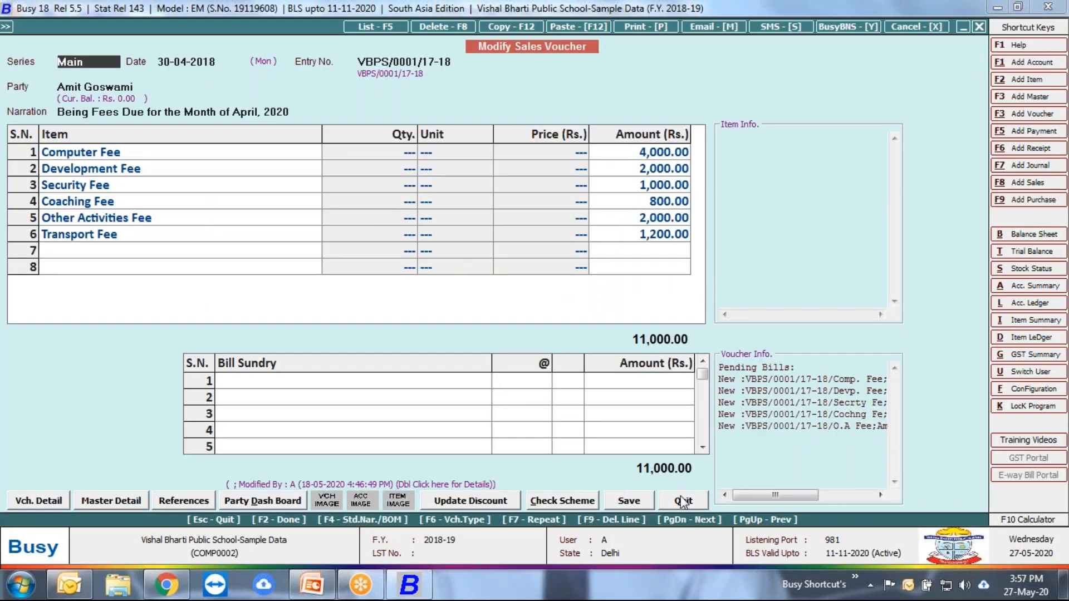
{"action": "left_click", "coordinate": [648, 502]}
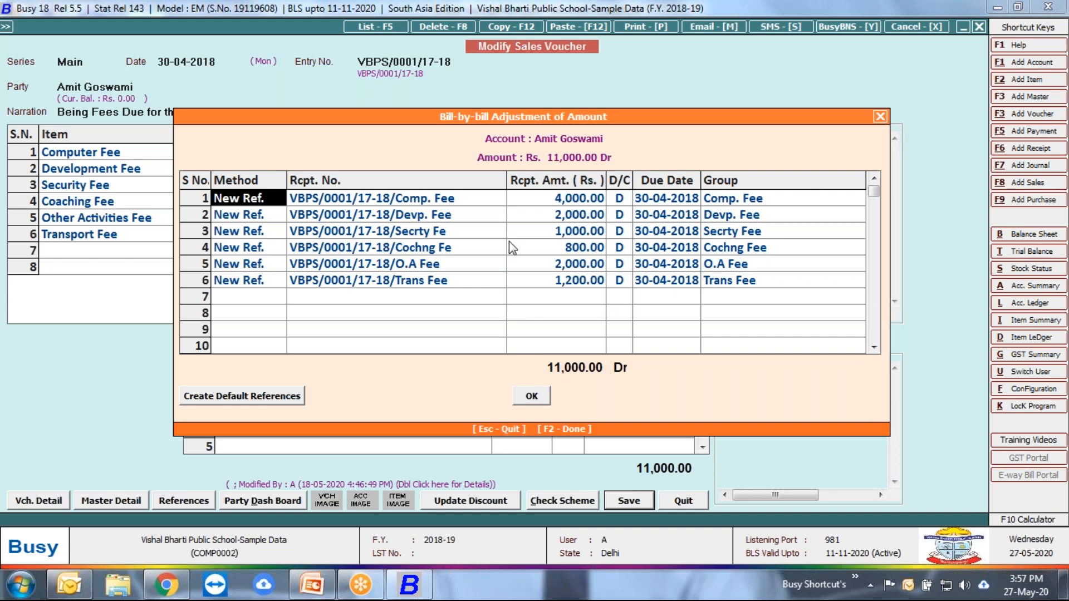
{"action": "key", "text": "ctrl+d"}
{"action": "key", "text": "ctrl+d"}
{"action": "key", "text": "ctrl+d"}
{"action": "key", "text": "ctrl+d"}
{"action": "key", "text": "ctrl+d"}
{"action": "key", "text": "ctrl+d"}
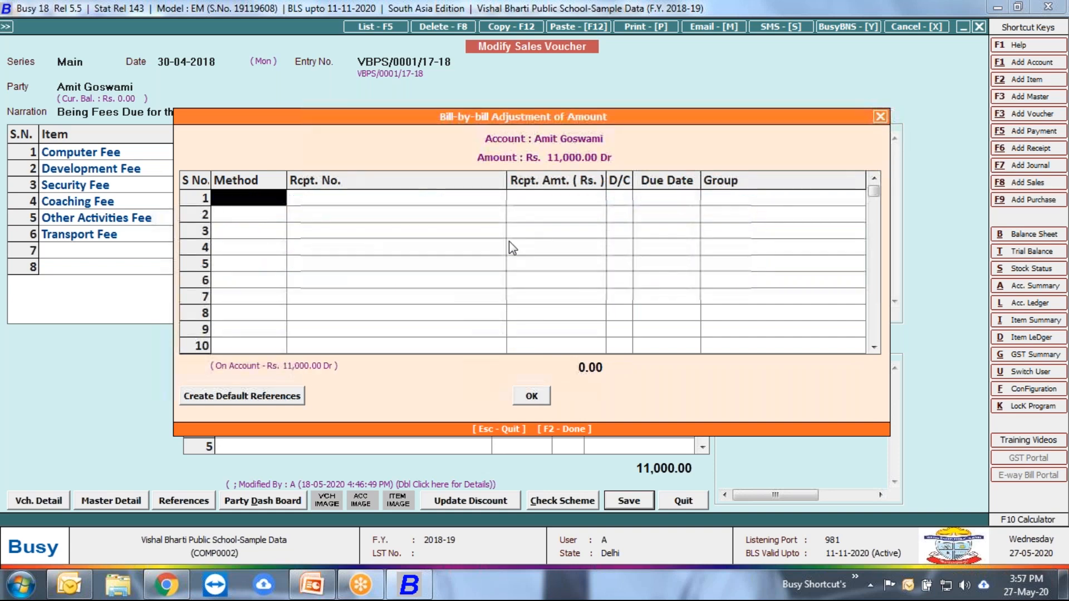
Step: Create the default bill references for each fee item, then leave the adjustment, voucher and voucher list without saving
{"action": "left_click", "coordinate": [241, 402]}
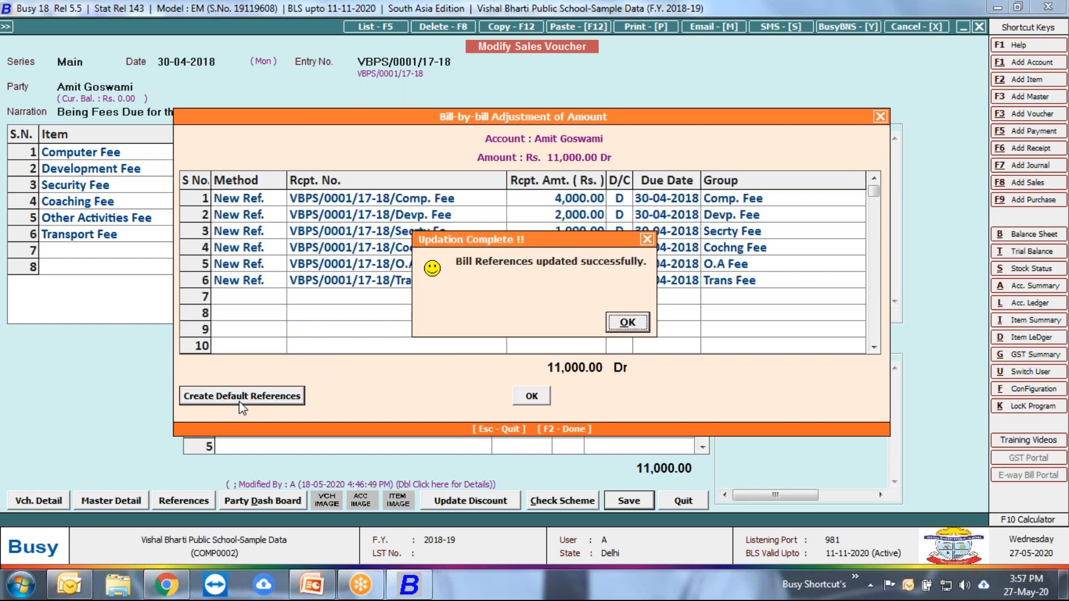
{"action": "left_click", "coordinate": [624, 321]}
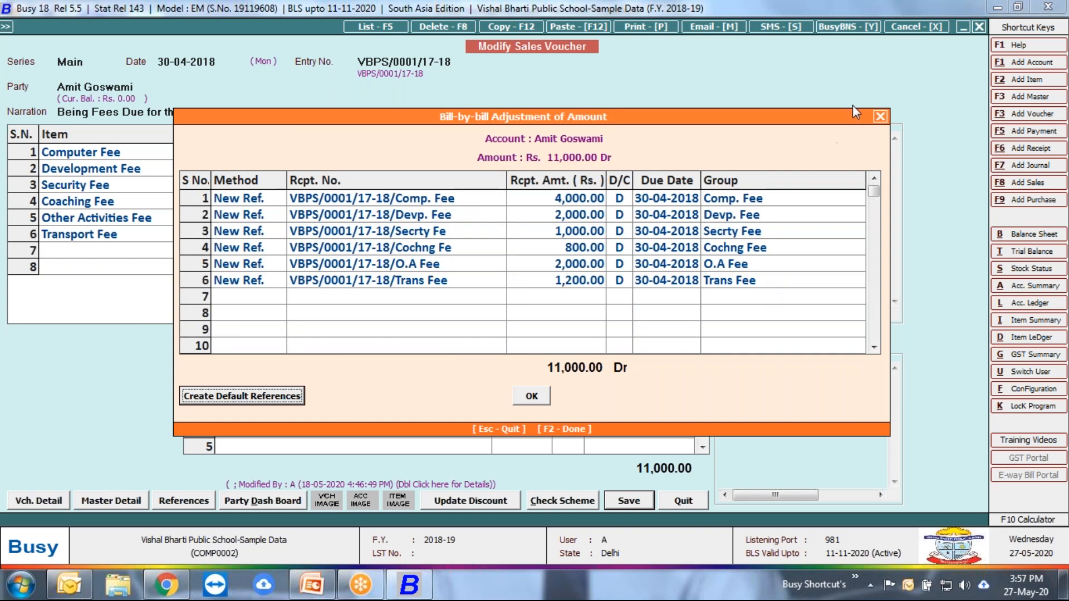
{"action": "left_click", "coordinate": [879, 117]}
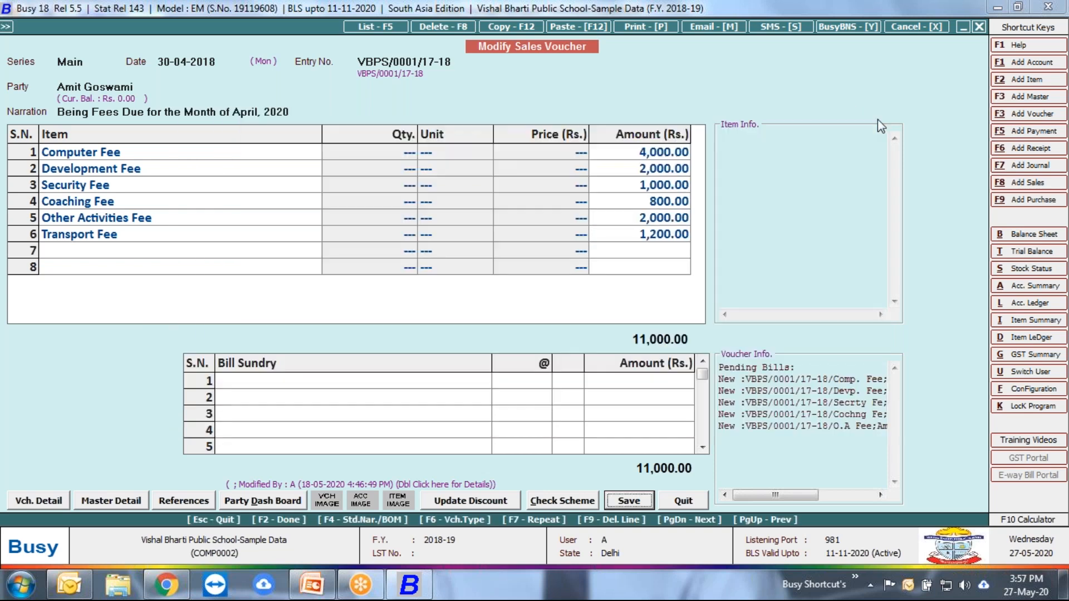
{"action": "left_click", "coordinate": [683, 501]}
{"action": "key", "text": "Escape"}
{"action": "key", "text": "Escape"}
{"action": "key", "text": "Escape"}
{"action": "key", "text": "Left"}
{"action": "key", "text": "Down"}
{"action": "key", "text": "Down"}
{"action": "key", "text": "Down"}
{"action": "key", "text": "Down"}
{"action": "key", "text": "Down"}
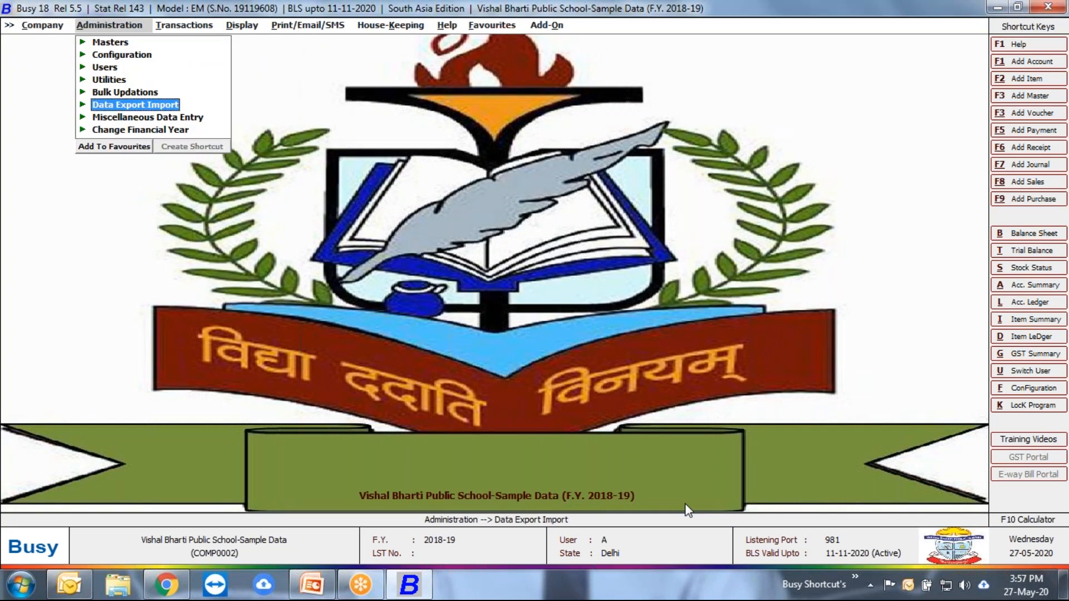
{"action": "key", "text": "Up"}
{"action": "key", "text": "Up"}
{"action": "key", "text": "Up"}
{"action": "key", "text": "Up"}
{"action": "key", "text": "Return"}
{"action": "key", "text": "Down"}
{"action": "key", "text": "Down"}
{"action": "key", "text": "Down"}
{"action": "key", "text": "Down"}
{"action": "key", "text": "Down"}
{"action": "key", "text": "Down"}
{"action": "key", "text": "Down"}
{"action": "key", "text": "Down"}
{"action": "key", "text": "Down"}
{"action": "key", "text": "Down"}
{"action": "key", "text": "Down"}
{"action": "key", "text": "Down"}
{"action": "key", "text": "Down"}
{"action": "key", "text": "Down"}
{"action": "key", "text": "Down"}
{"action": "key", "text": "Down"}
{"action": "key", "text": "Down"}
{"action": "key", "text": "Down"}
{"action": "key", "text": "Down"}
{"action": "key", "text": "Down"}
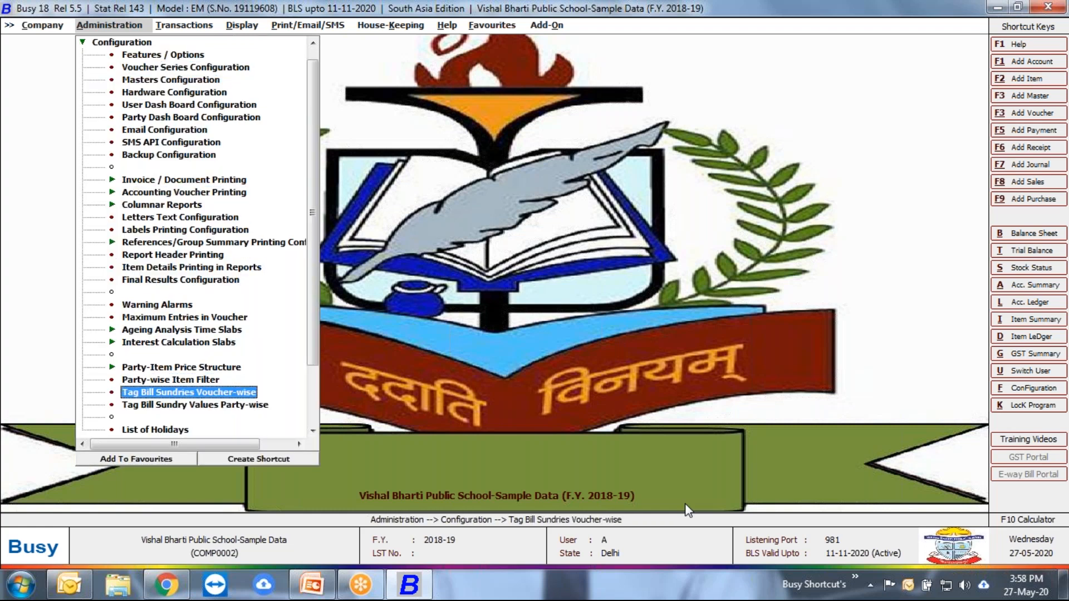
{"action": "key", "text": "Escape"}
Step: Open Set Voucher as Template among the bulk updations and choose Sales as the voucher type
{"action": "key", "text": "Down"}
{"action": "key", "text": "Down"}
{"action": "key", "text": "Down"}
{"action": "key", "text": "Return"}
{"action": "key", "text": "Down"}
{"action": "key", "text": "Down"}
{"action": "key", "text": "Down"}
{"action": "key", "text": "Down"}
{"action": "key", "text": "Down"}
{"action": "key", "text": "Down"}
{"action": "key", "text": "Down"}
{"action": "key", "text": "Down"}
{"action": "key", "text": "Down"}
{"action": "key", "text": "Down"}
{"action": "key", "text": "Down"}
{"action": "key", "text": "Down"}
{"action": "key", "text": "Down"}
{"action": "key", "text": "Down"}
{"action": "key", "text": "Down"}
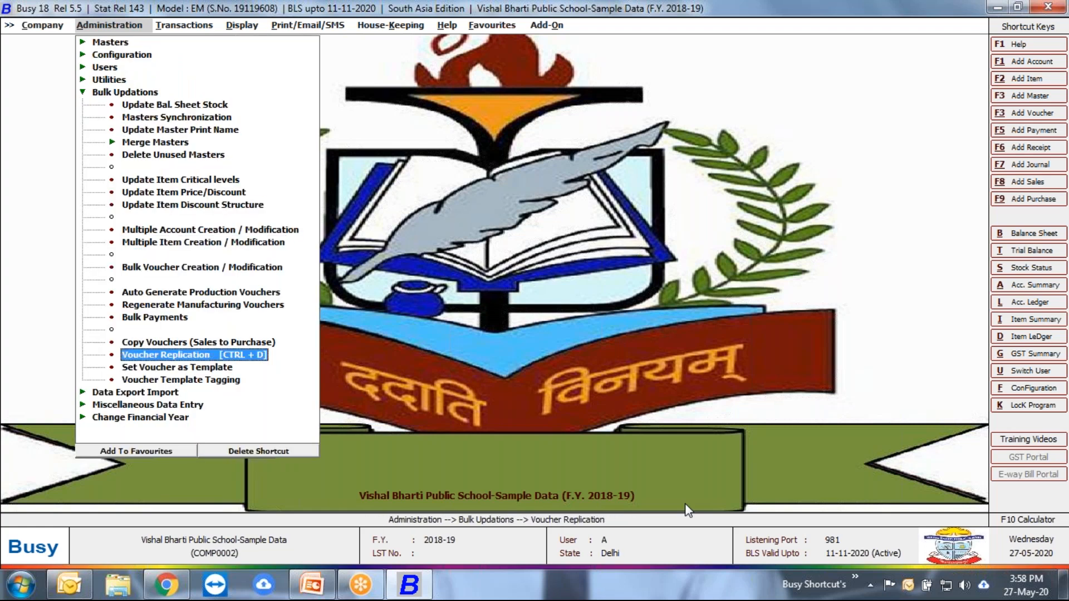
{"action": "key", "text": "Down"}
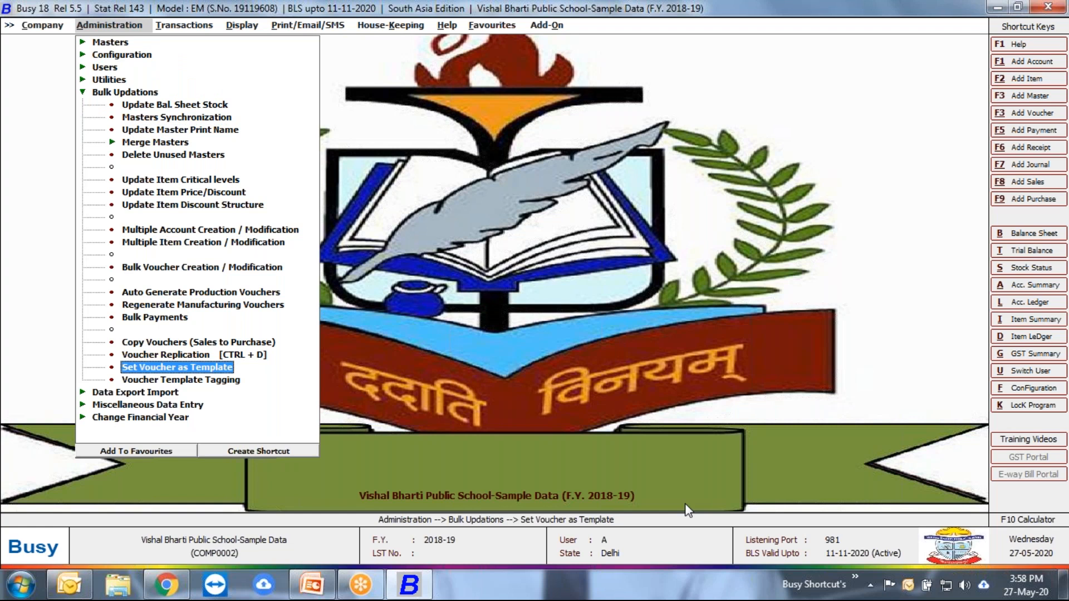
{"action": "key", "text": "Return"}
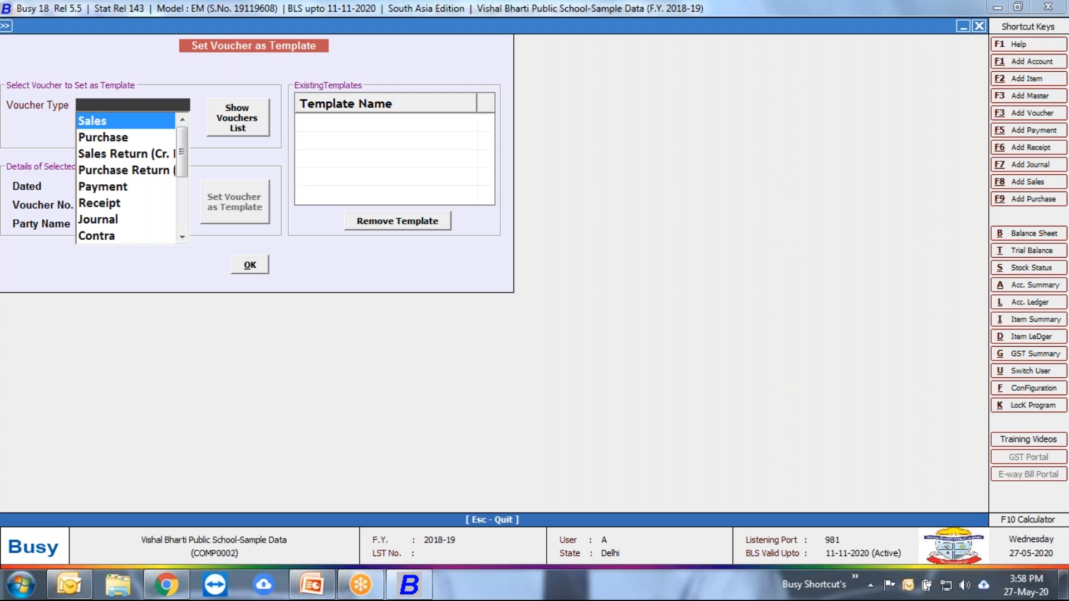
{"action": "key", "text": "Return"}
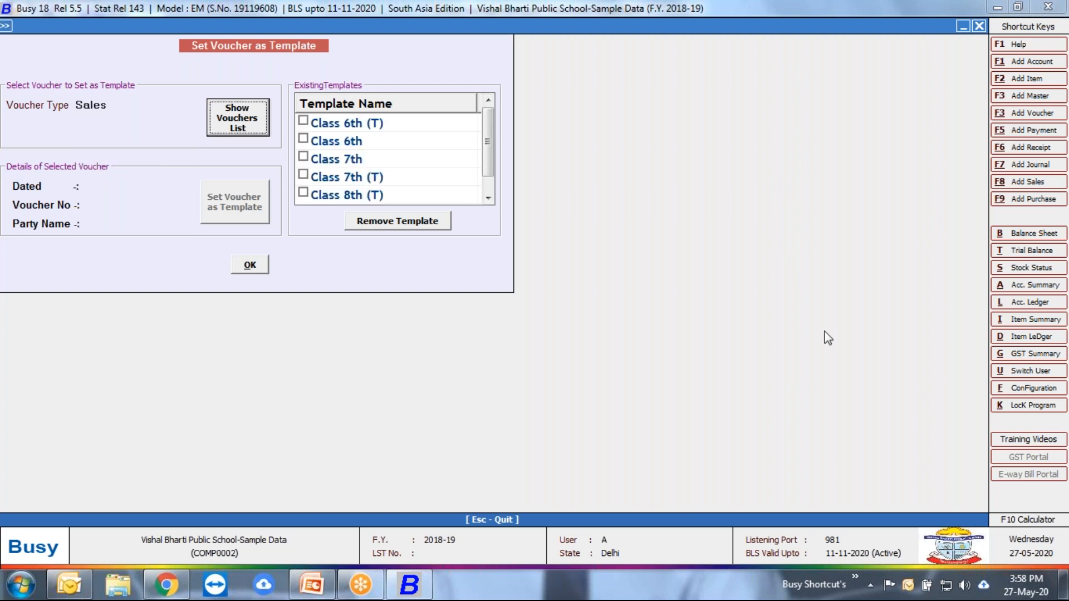
Step: Open the voucher selection for the template and request the vouchers of all series dated 30-04-2018
{"action": "mouse_move", "coordinate": [487, 138]}
{"action": "left_mouse_down"}
{"action": "mouse_move", "coordinate": [488, 159]}
{"action": "mouse_move", "coordinate": [488, 143]}
{"action": "left_mouse_up"}
{"action": "left_click", "coordinate": [244, 126]}
{"action": "key", "text": "Return"}
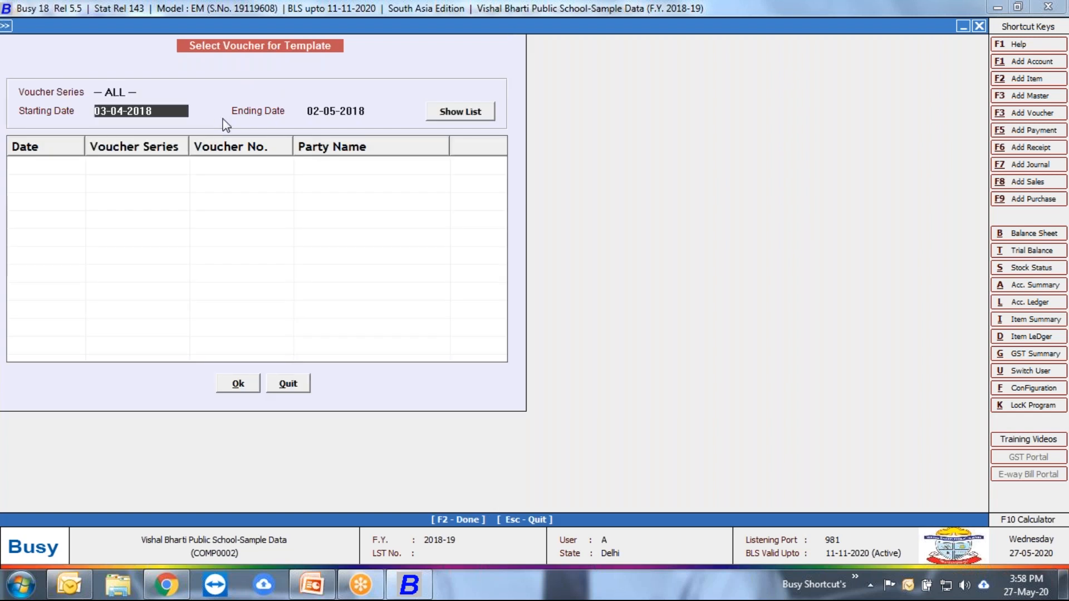
{"action": "key", "text": "Return"}
{"action": "key", "text": "shift+Tab"}
{"action": "type", "text": "30"}
{"action": "key", "text": "Return"}
{"action": "type", "text": "30"}
{"action": "key", "text": "Return"}
{"action": "key", "text": "Return"}
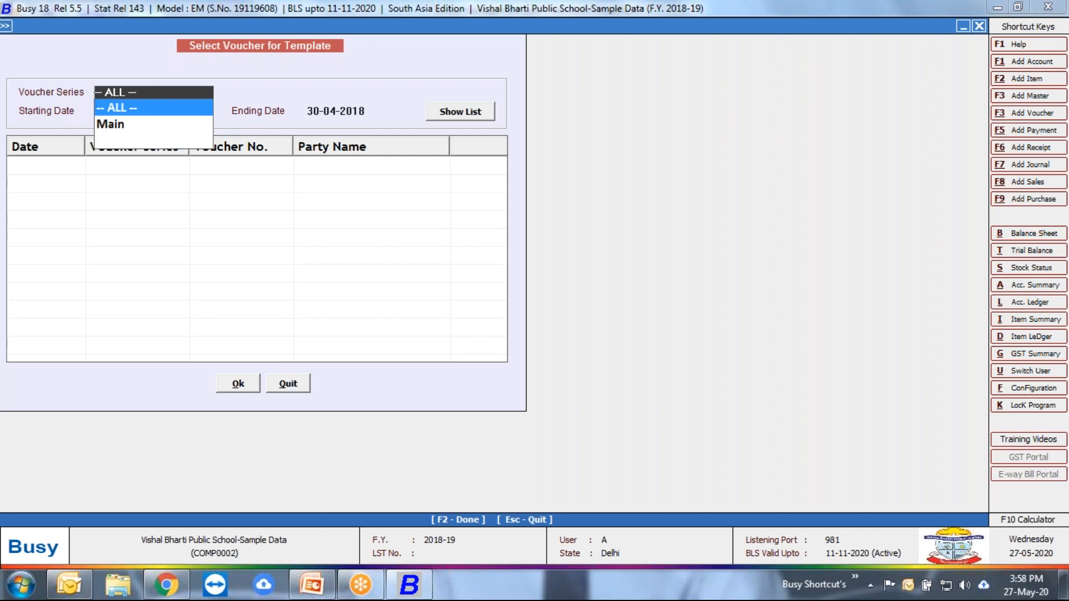
Step: Set the voucher search to 01-04-2018 through 02-05-2018 for all series and leave the selection
{"action": "key", "text": "Return"}
{"action": "key", "text": "Return"}
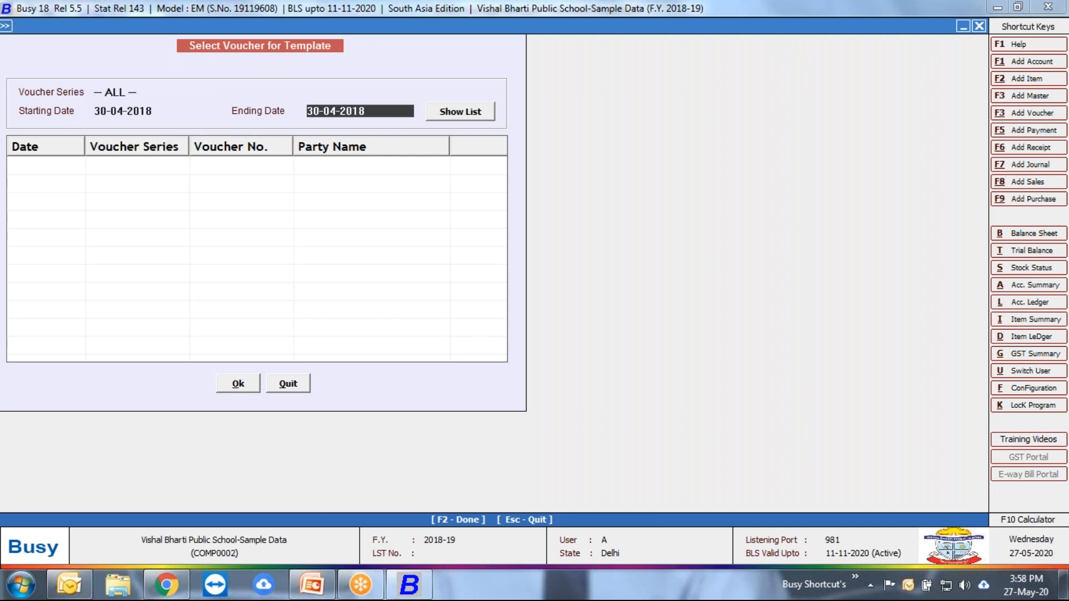
{"action": "key", "text": "shift+Tab"}
{"action": "type", "text": "01"}
{"action": "key", "text": "Return"}
{"action": "type", "text": "2/5"}
{"action": "key", "text": "Return"}
{"action": "key", "text": "Return"}
{"action": "key", "text": "Return"}
{"action": "key", "text": "Return"}
{"action": "key", "text": "Return"}
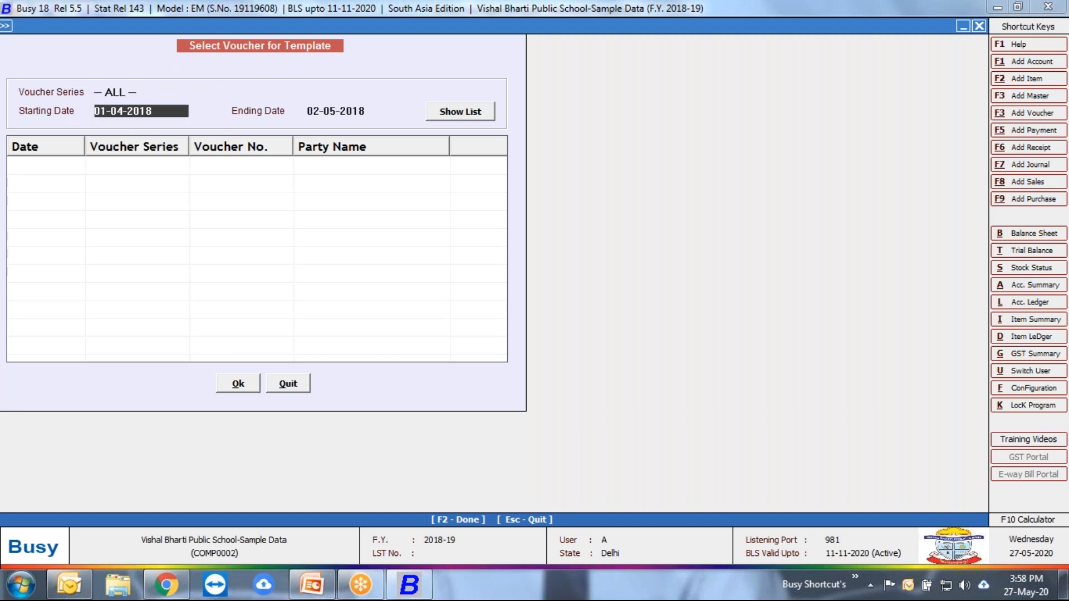
{"action": "key", "text": "Escape"}
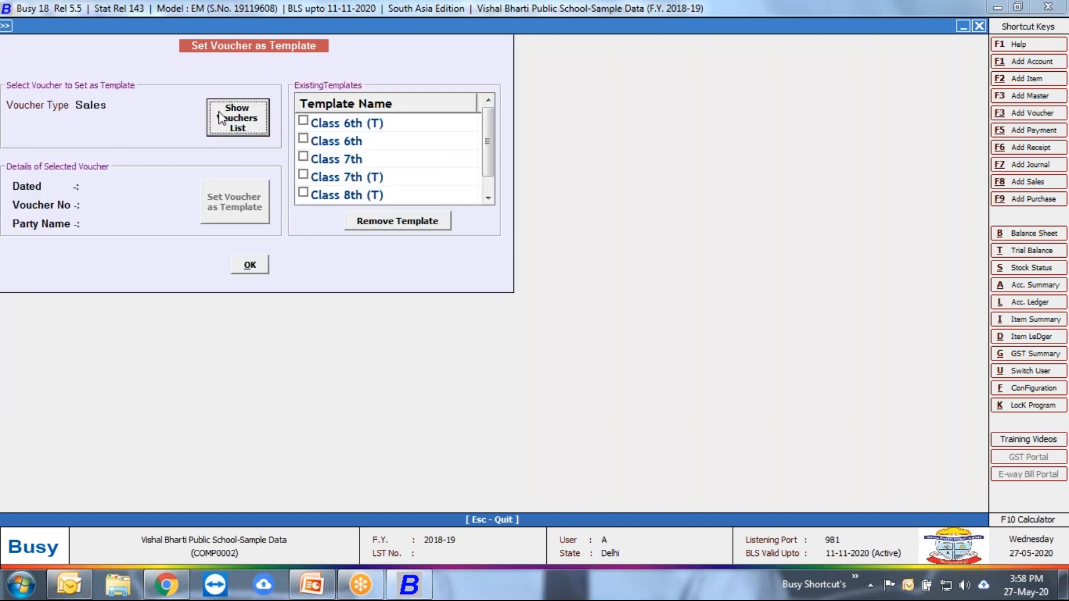
{"action": "left_click", "coordinate": [250, 122]}
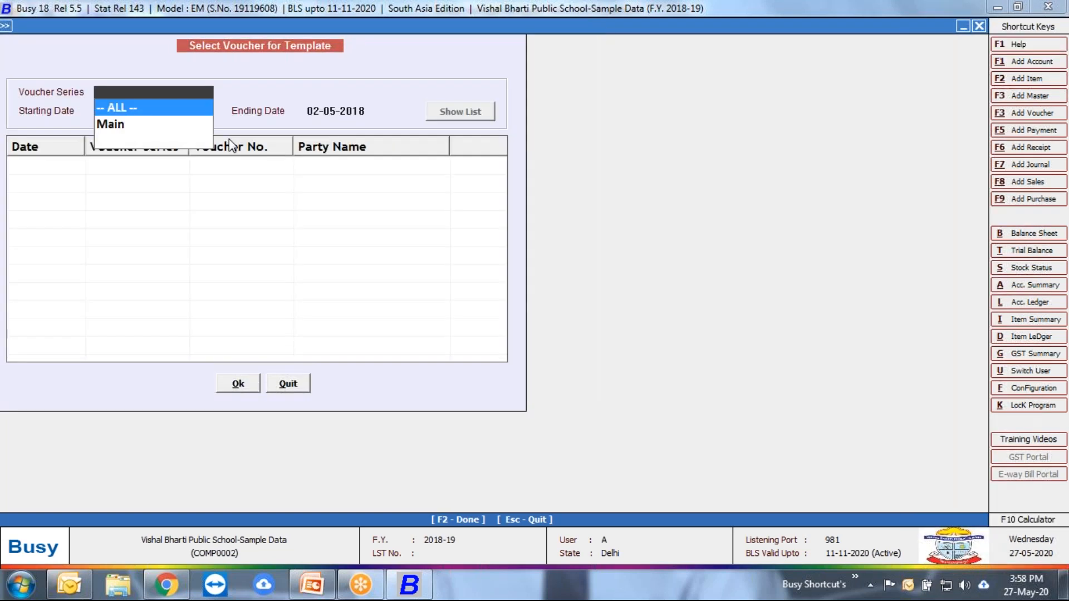
{"action": "key", "text": "Return"}
{"action": "key", "text": "Return"}
{"action": "key", "text": "Return"}
{"action": "key", "text": "Return"}
{"action": "key", "text": "Escape"}
{"action": "key", "text": "Escape"}
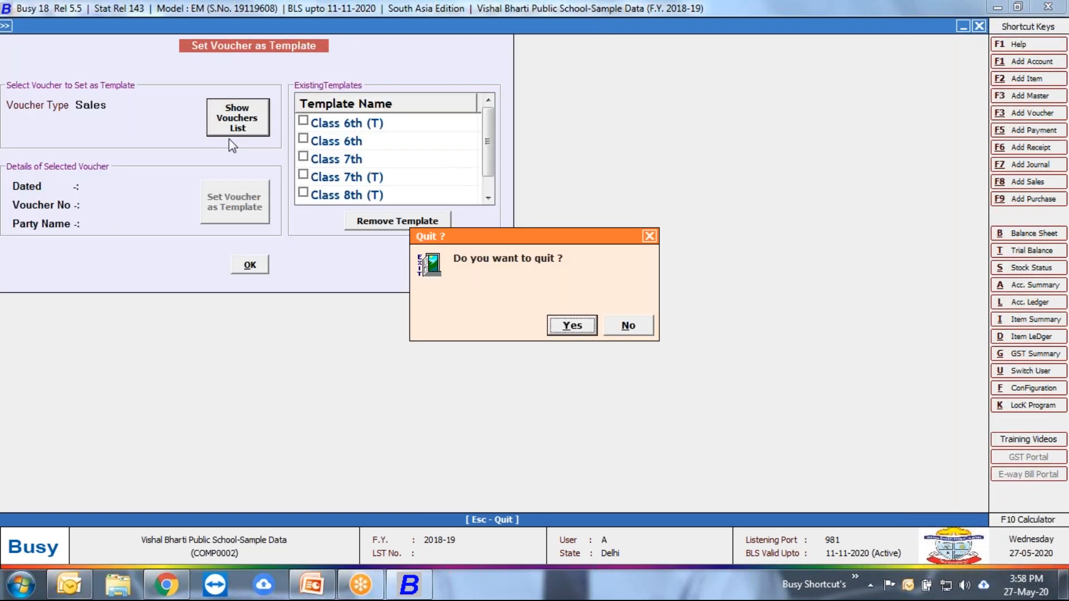
{"action": "key", "text": "Right"}
{"action": "key", "text": "Return"}
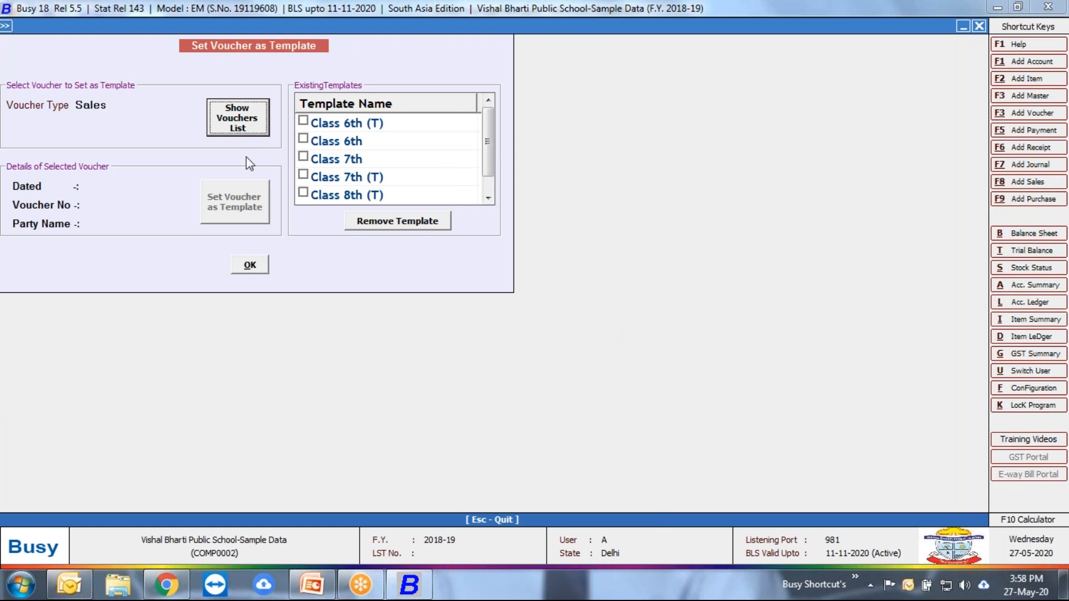
Step: Go through the existing class templates from Class 6th (T) to Class 8th and quit the template setup
{"action": "left_click", "coordinate": [303, 120]}
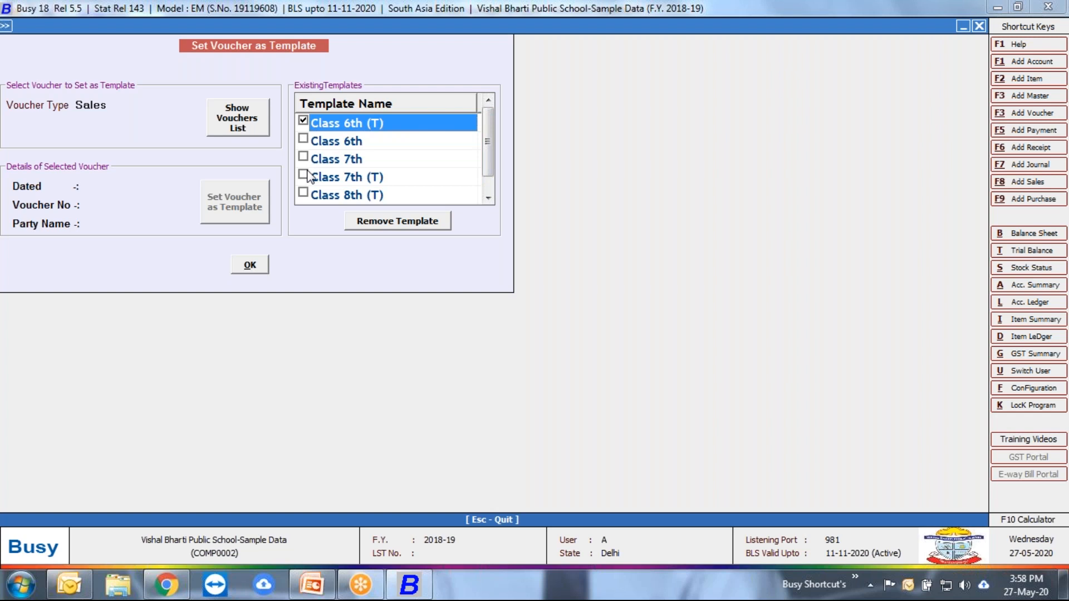
{"action": "key", "text": "Escape"}
{"action": "left_click", "coordinate": [624, 329]}
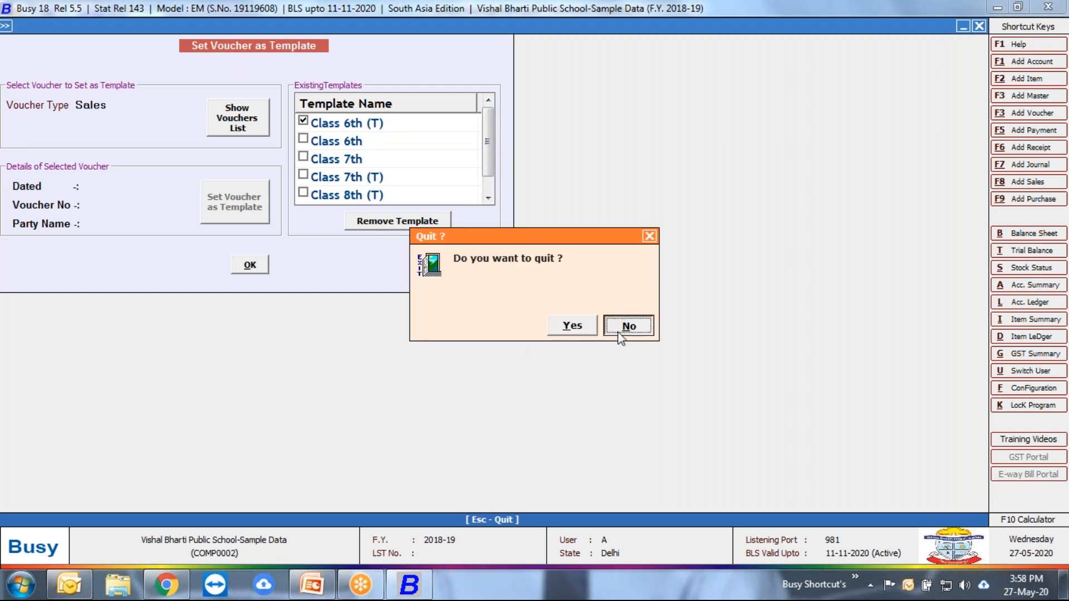
{"action": "left_click", "coordinate": [365, 145]}
{"action": "left_click_drag", "start_coordinate": [486, 138], "coordinate": [488, 161]}
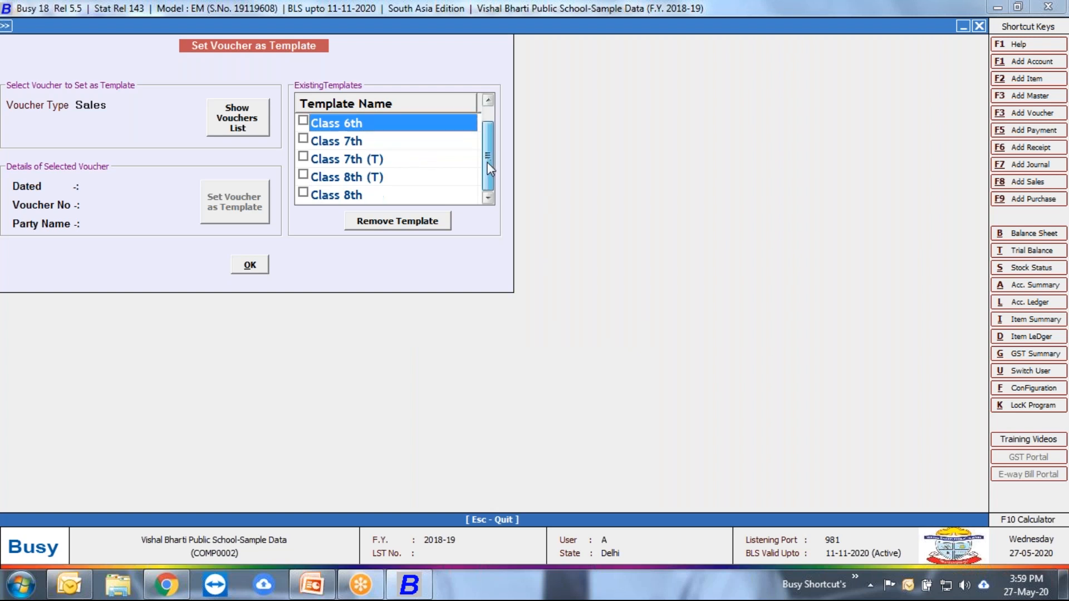
{"action": "left_click", "coordinate": [373, 140]}
{"action": "left_click", "coordinate": [370, 156]}
{"action": "left_click", "coordinate": [370, 180]}
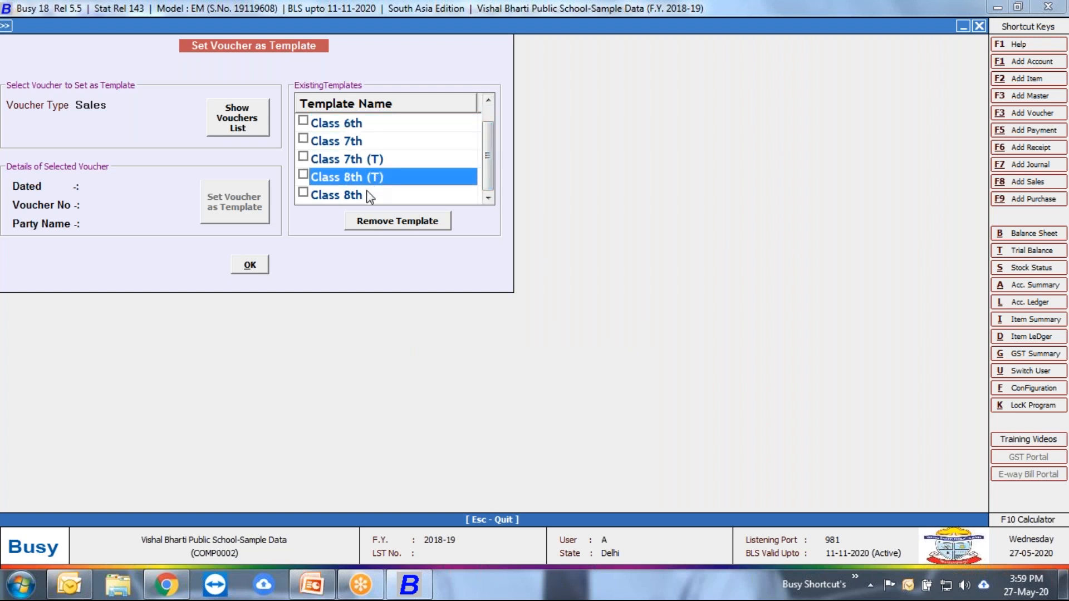
{"action": "left_click", "coordinate": [367, 193]}
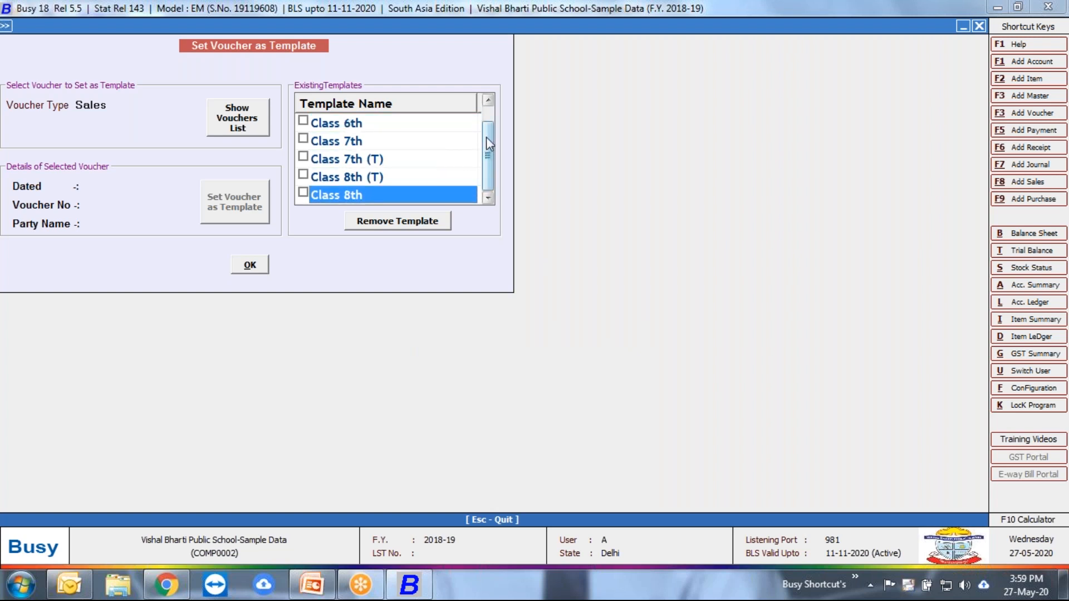
{"action": "left_click_drag", "start_coordinate": [486, 137], "coordinate": [483, 105]}
{"action": "key", "text": "Escape"}
{"action": "key", "text": "Return"}
Step: Open Voucher Replication for a single voucher across different accounts and choose Sales as the voucher type
{"action": "key", "text": "Up"}
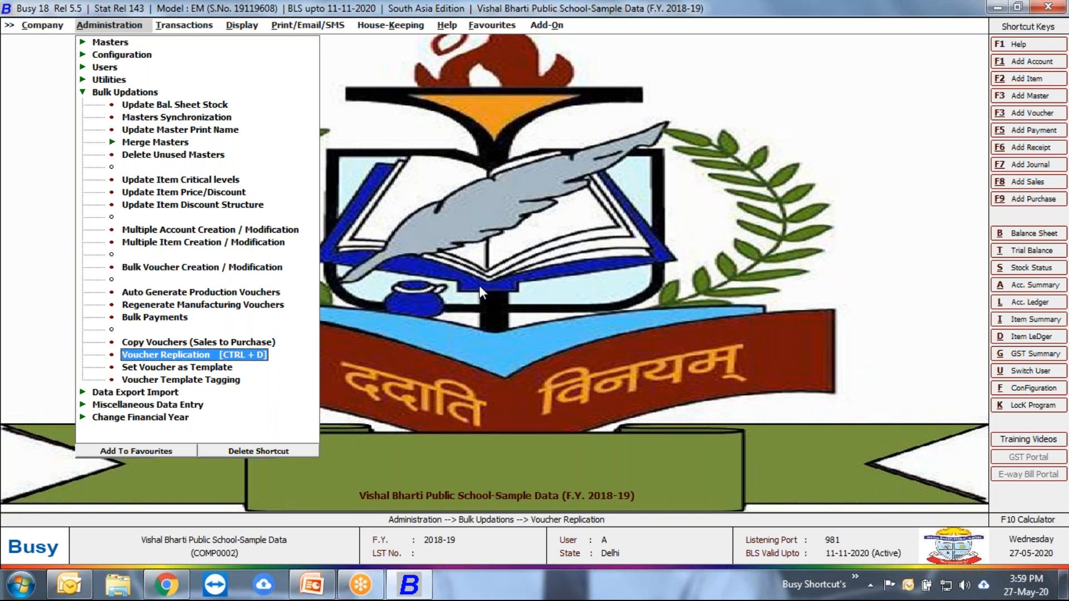
{"action": "key", "text": "Return"}
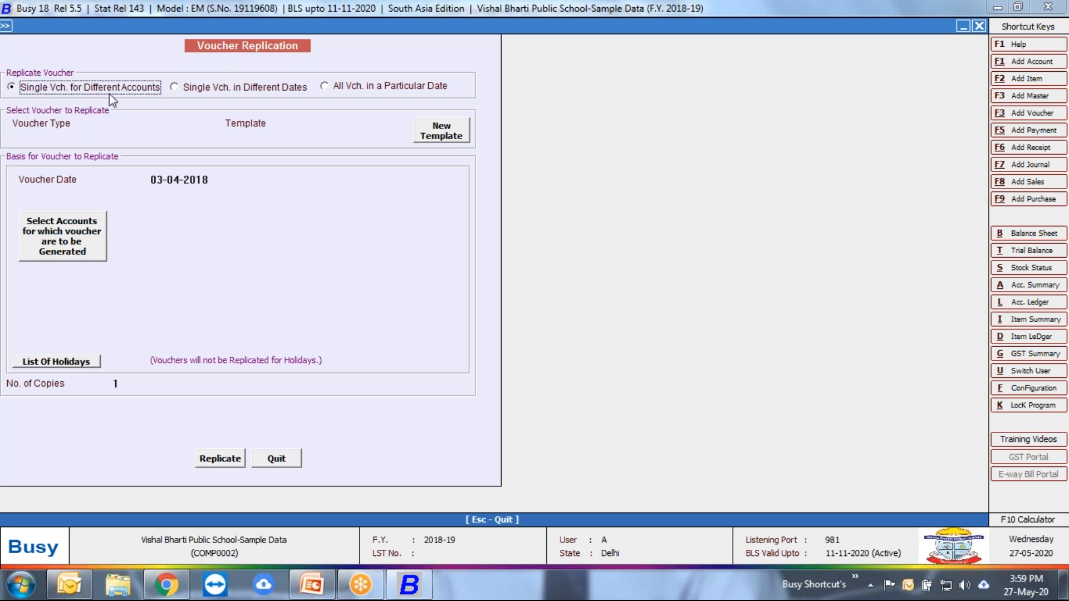
{"action": "left_click", "coordinate": [127, 126]}
{"action": "key", "text": "Return"}
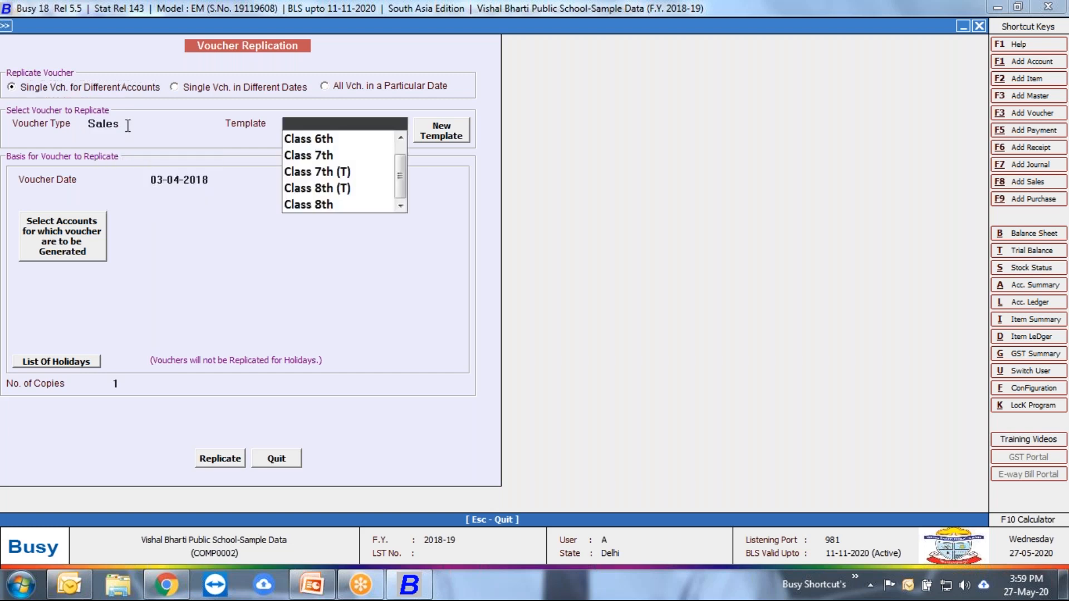
Step: Choose the Class 8th template for replication and set the voucher date to 31-05-2018
{"action": "key", "text": "Down"}
{"action": "key", "text": "Down"}
{"action": "key", "text": "Down"}
{"action": "key", "text": "Down"}
{"action": "key", "text": "Up"}
{"action": "key", "text": "Up"}
{"action": "key", "text": "Up"}
{"action": "key", "text": "Up"}
{"action": "key", "text": "Down"}
{"action": "key", "text": "Down"}
{"action": "key", "text": "Down"}
{"action": "key", "text": "Down"}
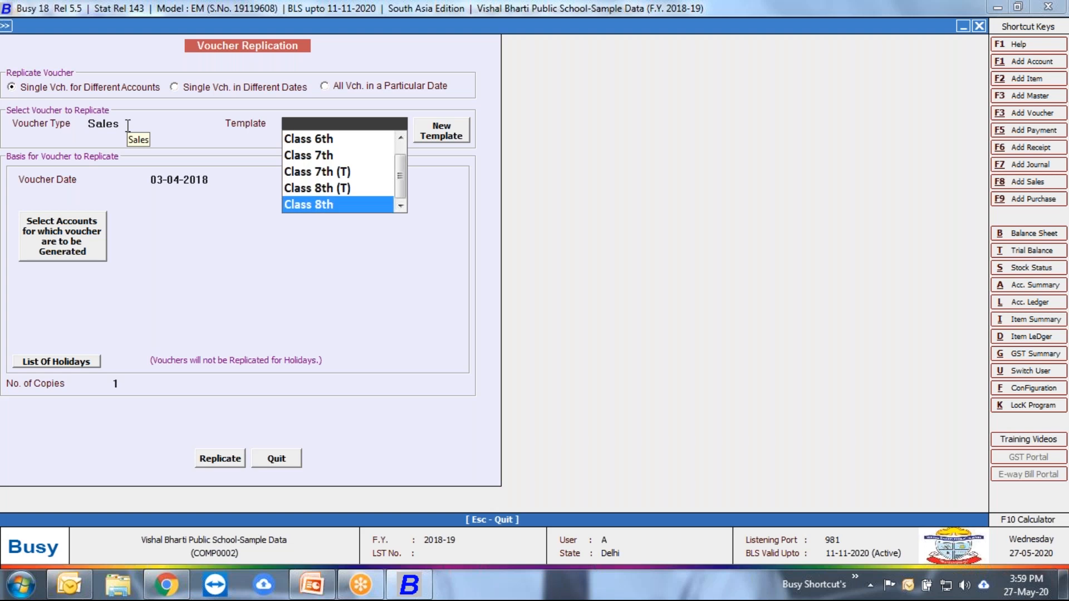
{"action": "key", "text": "Return"}
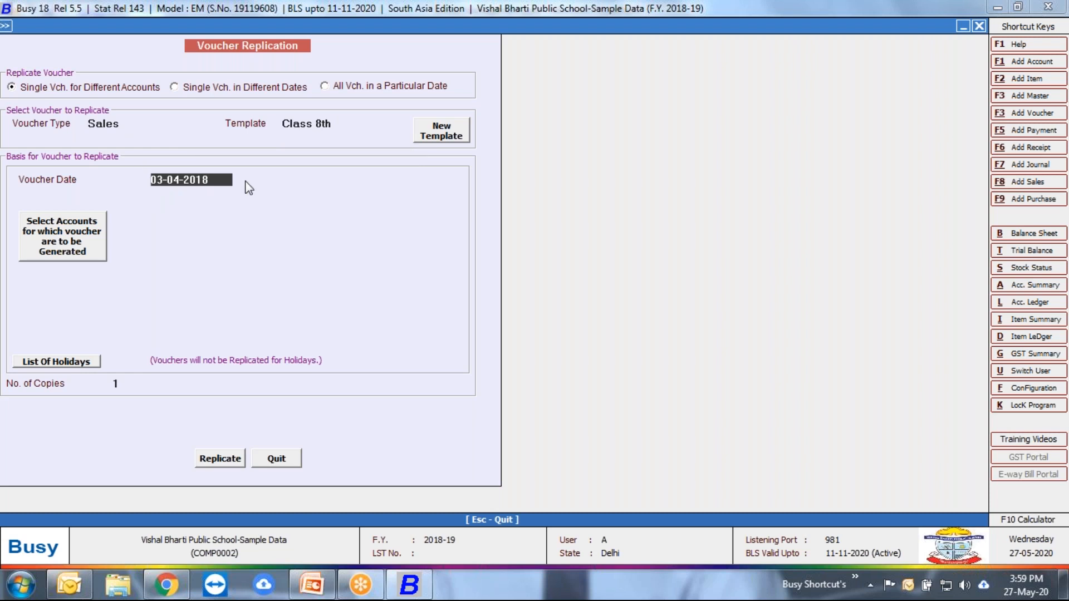
{"action": "type", "text": "31-5"}
{"action": "key", "text": "Return"}
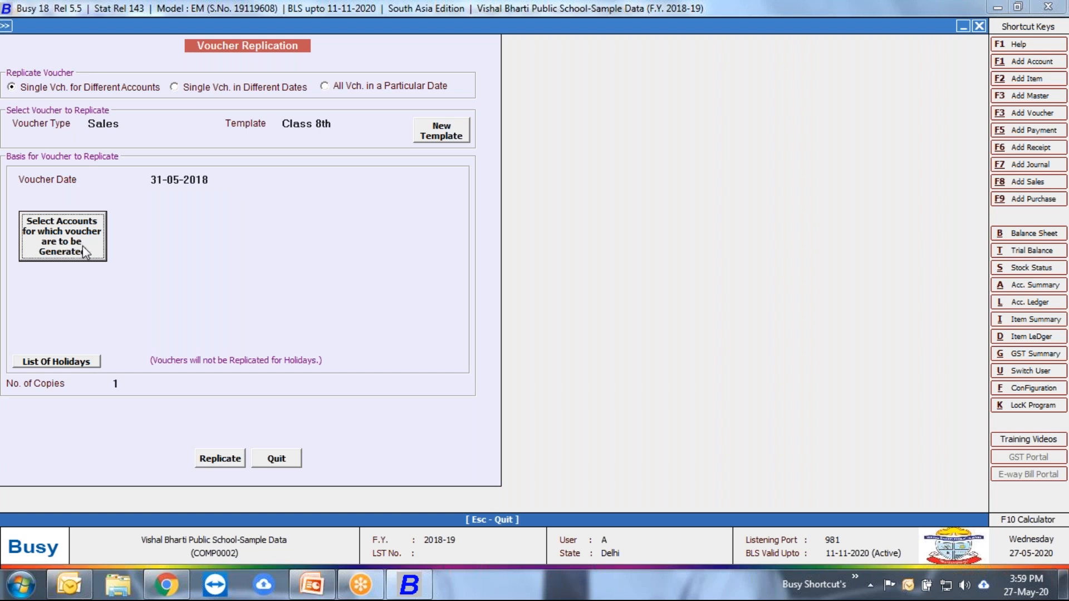
{"action": "left_click", "coordinate": [61, 250]}
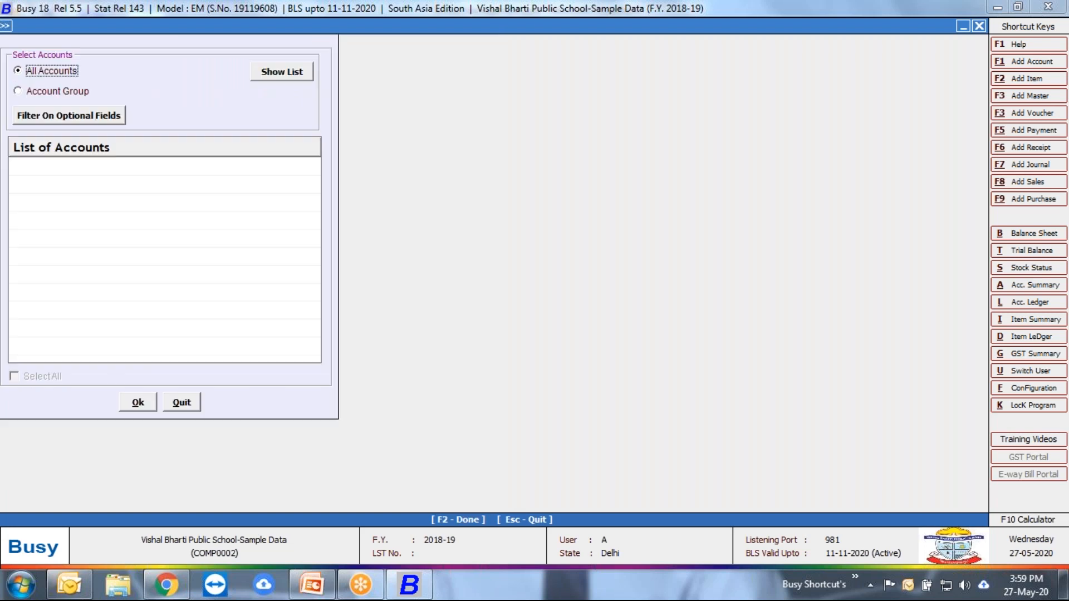
{"action": "left_click", "coordinate": [78, 94]}
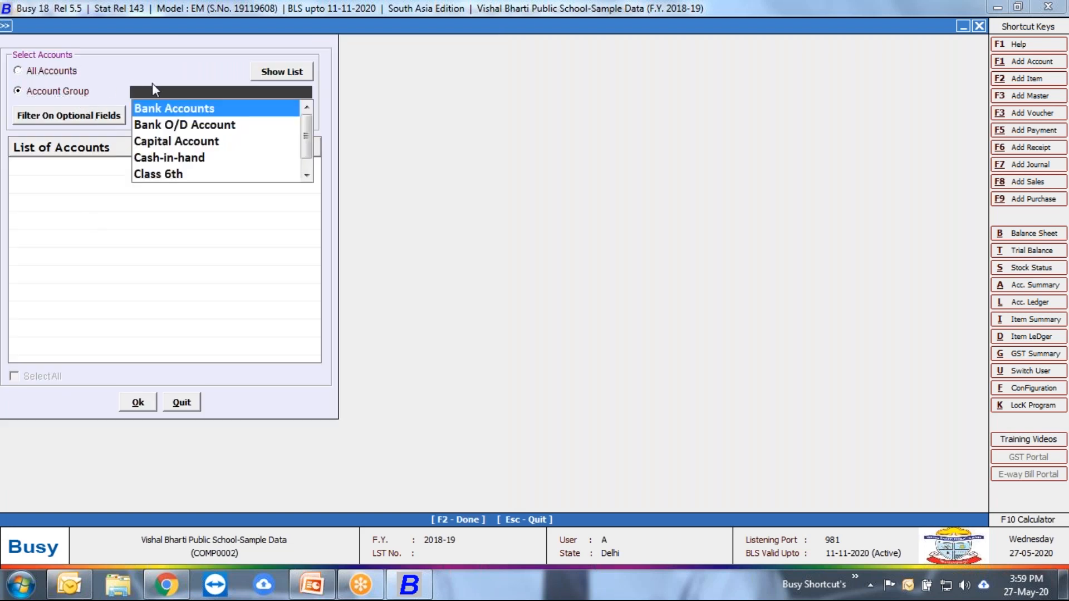
{"action": "key", "text": "Escape"}
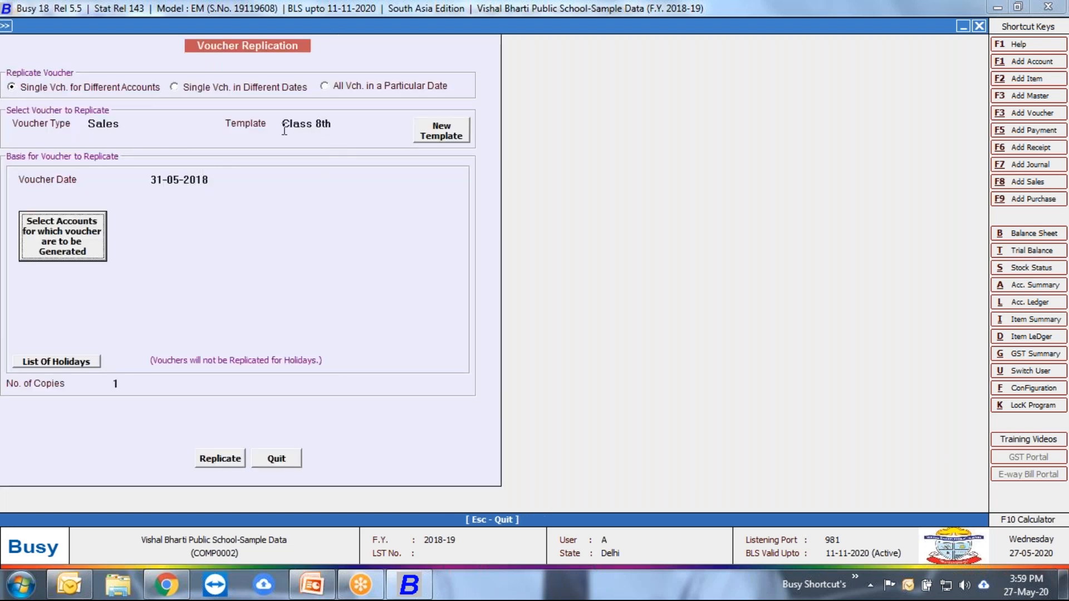
Step: Select all student accounts of the Class 8th account group as the accounts to generate vouchers for
{"action": "left_click", "coordinate": [80, 236]}
{"action": "left_click", "coordinate": [84, 93]}
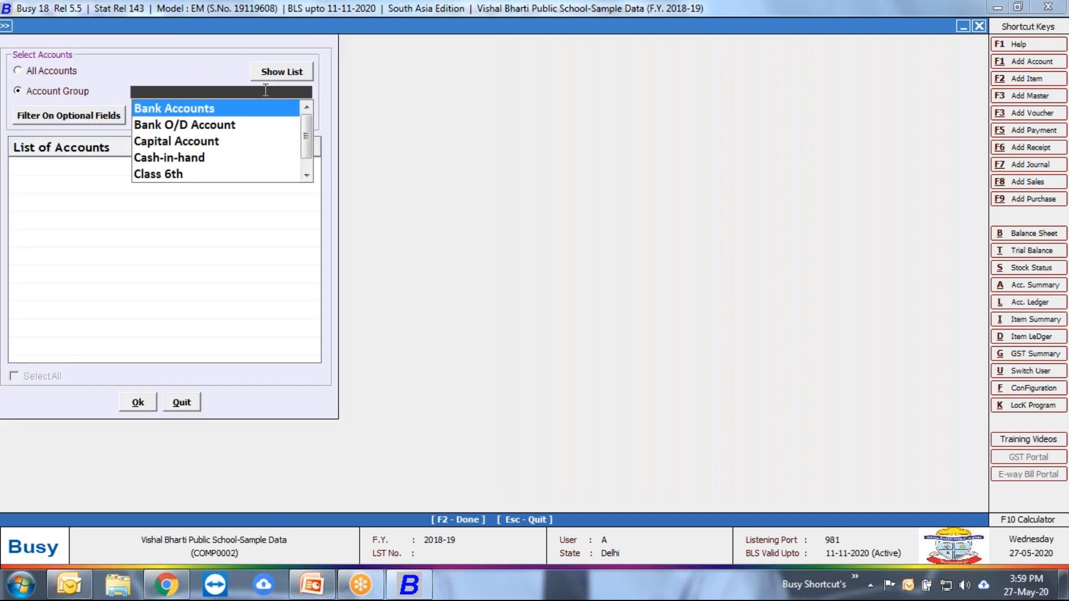
{"action": "type", "text": "cas"}
{"action": "key", "text": "Down"}
{"action": "key", "text": "Down"}
{"action": "key", "text": "Down"}
{"action": "key", "text": "Down"}
{"action": "key", "text": "Down"}
{"action": "key", "text": "Down"}
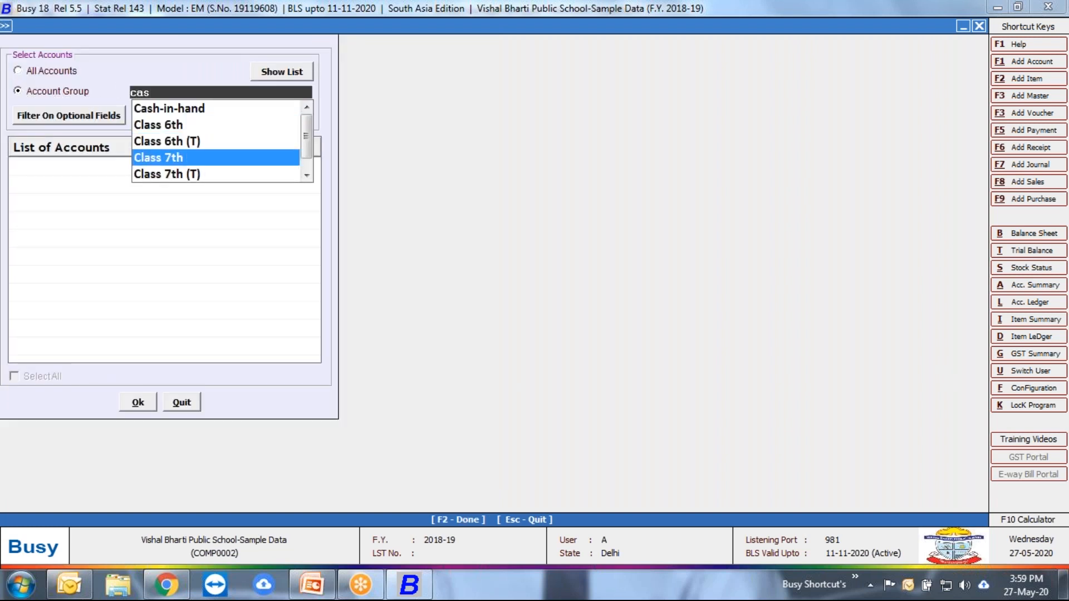
{"action": "key", "text": "Up"}
{"action": "key", "text": "Return"}
{"action": "left_click", "coordinate": [275, 72]}
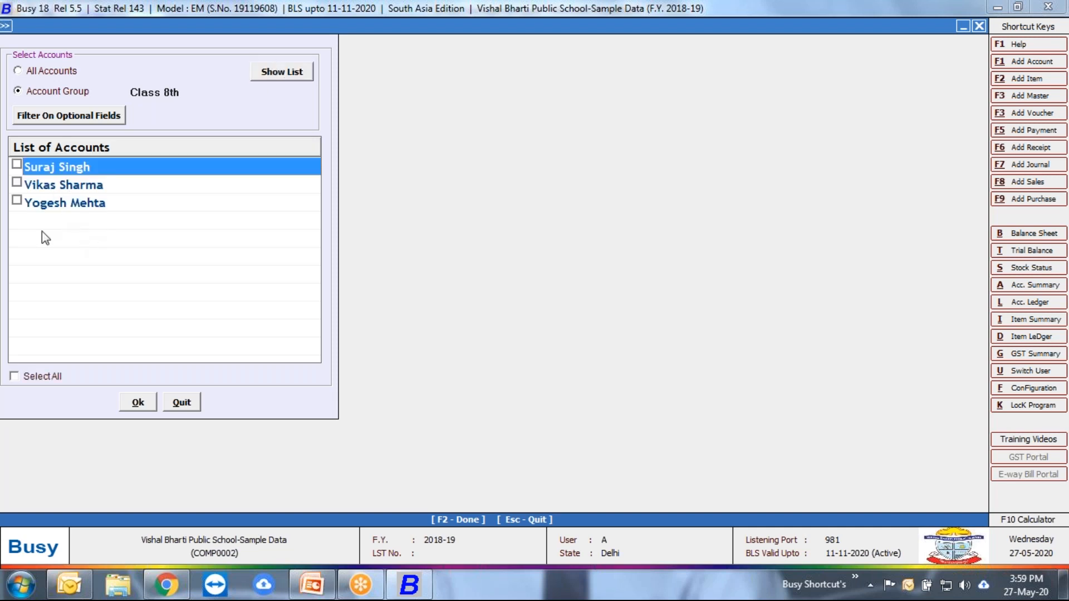
{"action": "left_click", "coordinate": [28, 378]}
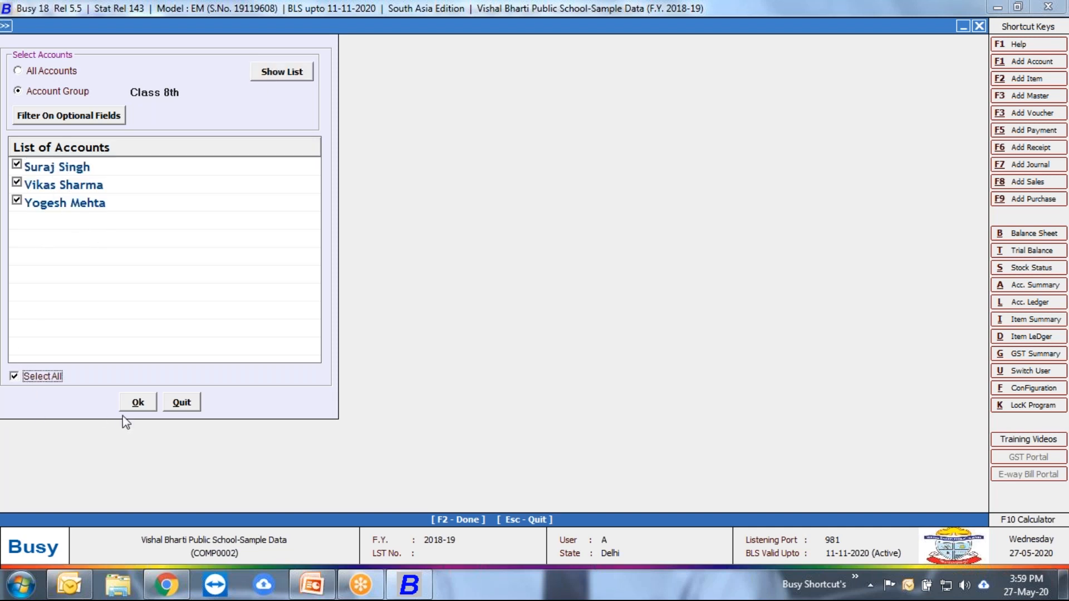
{"action": "left_click", "coordinate": [134, 403]}
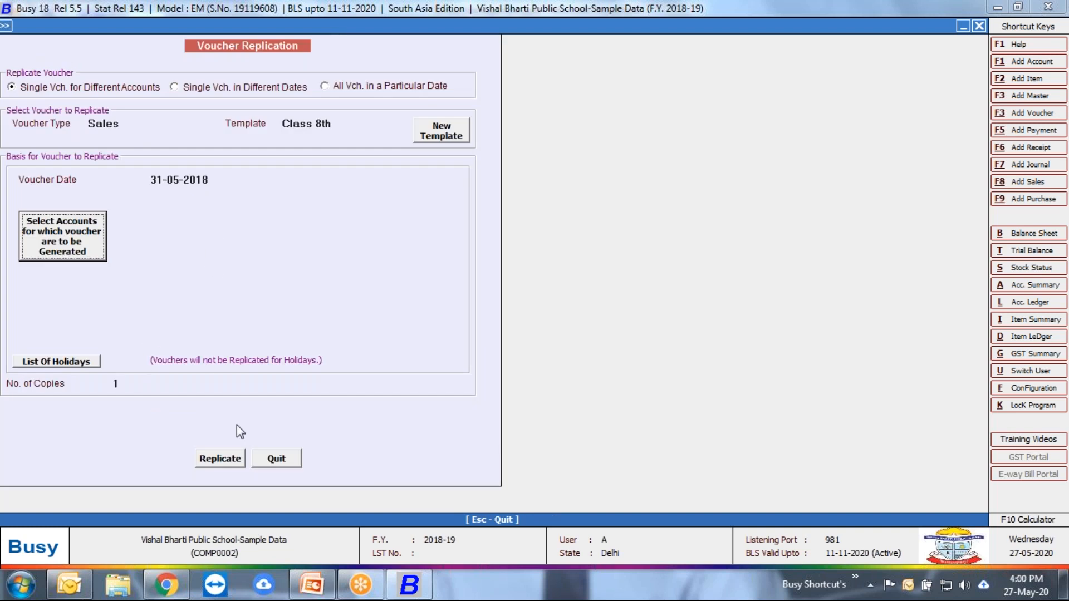
Step: Replicate the Class 8th sales voucher for the selected accounts and leave Voucher Replication
{"action": "left_click", "coordinate": [227, 460]}
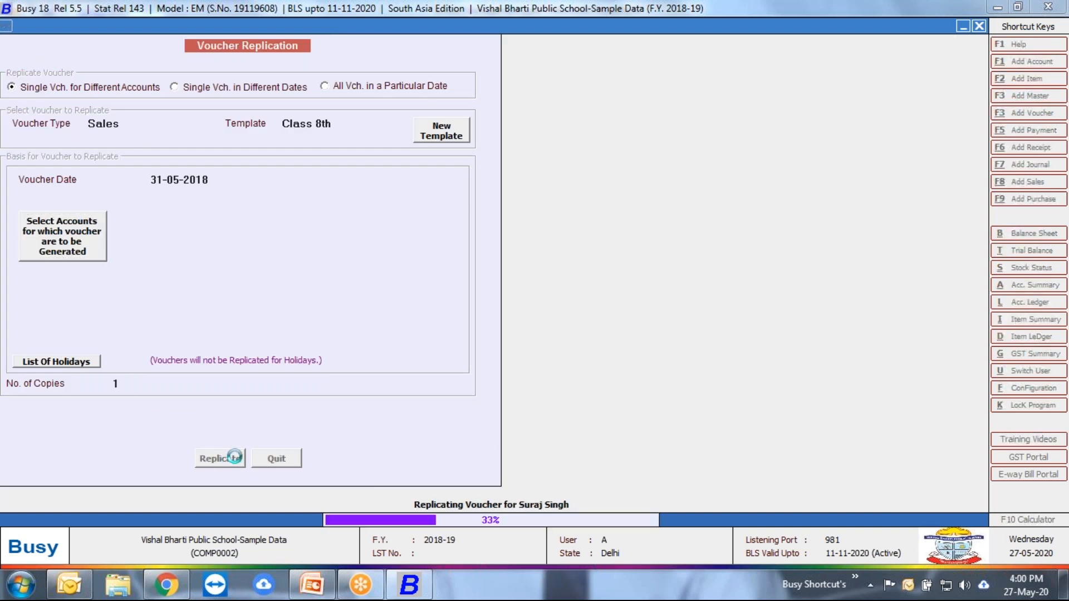
{"action": "key", "text": "Return"}
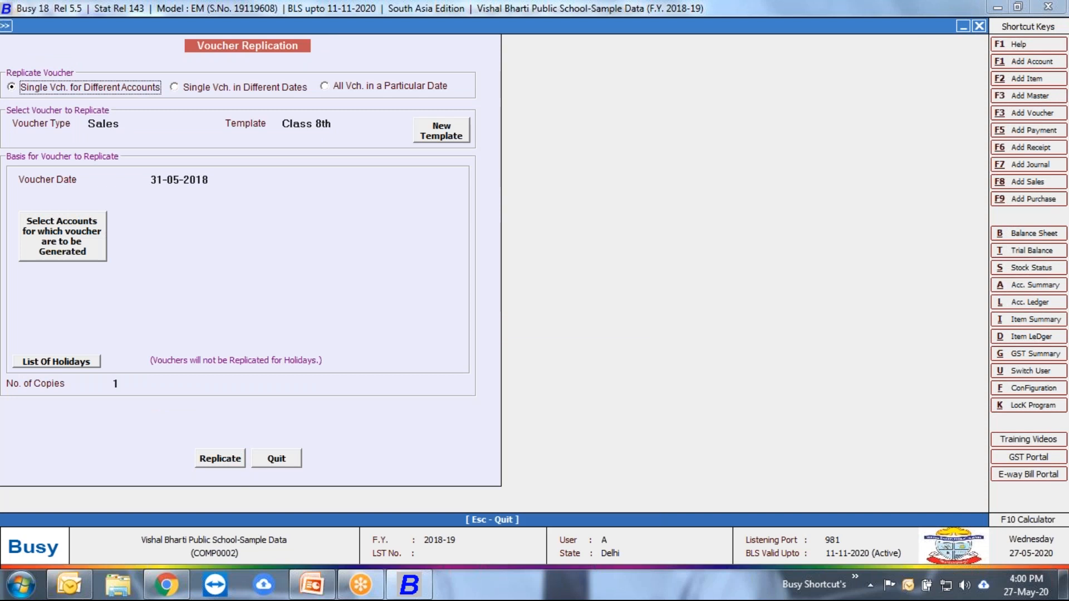
{"action": "key", "text": "Escape"}
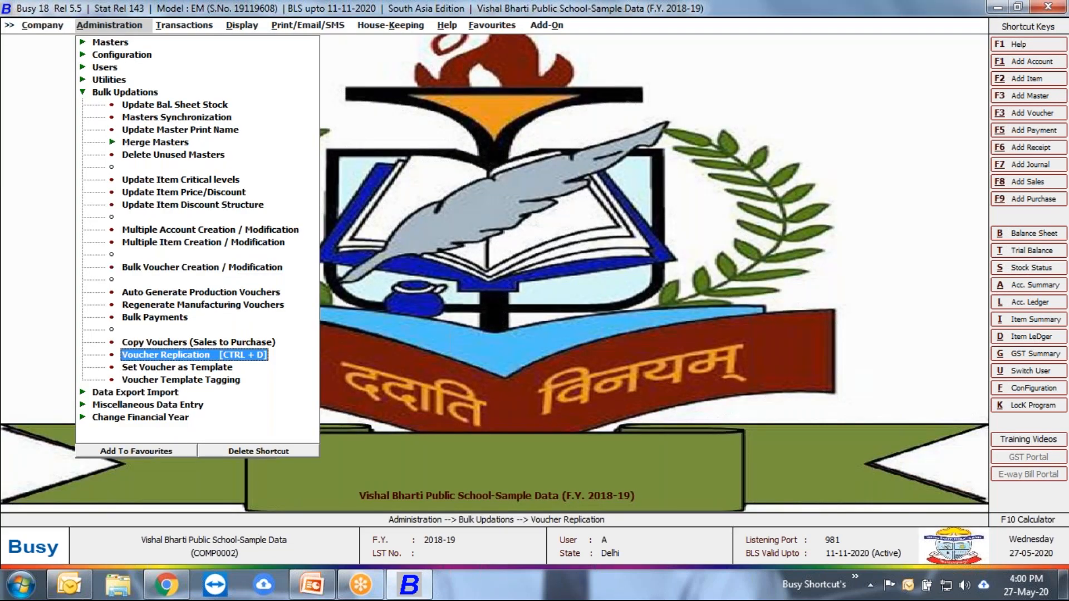
Step: Open the sales voucher list options, choose the With Roll No. format and set both dates to 31-05-2018
{"action": "key", "text": "Right"}
{"action": "key", "text": "Return"}
{"action": "key", "text": "Down"}
{"action": "key", "text": "Down"}
{"action": "key", "text": "Down"}
{"action": "key", "text": "Return"}
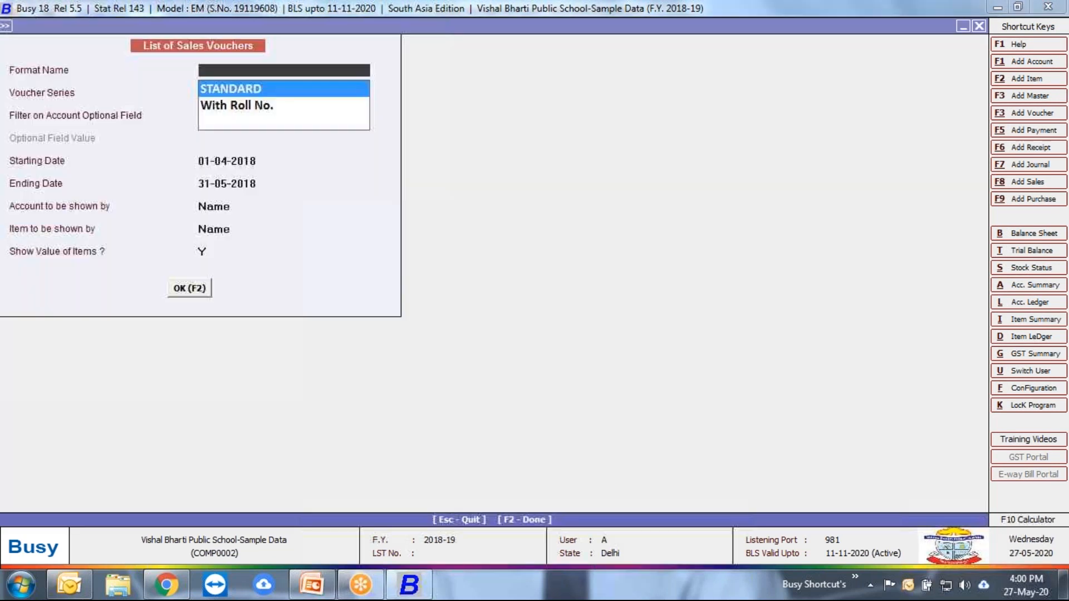
{"action": "key", "text": "Down"}
{"action": "key", "text": "Return"}
{"action": "key", "text": "Return"}
{"action": "key", "text": "Return"}
{"action": "type", "text": "31-5"}
{"action": "key", "text": "Return"}
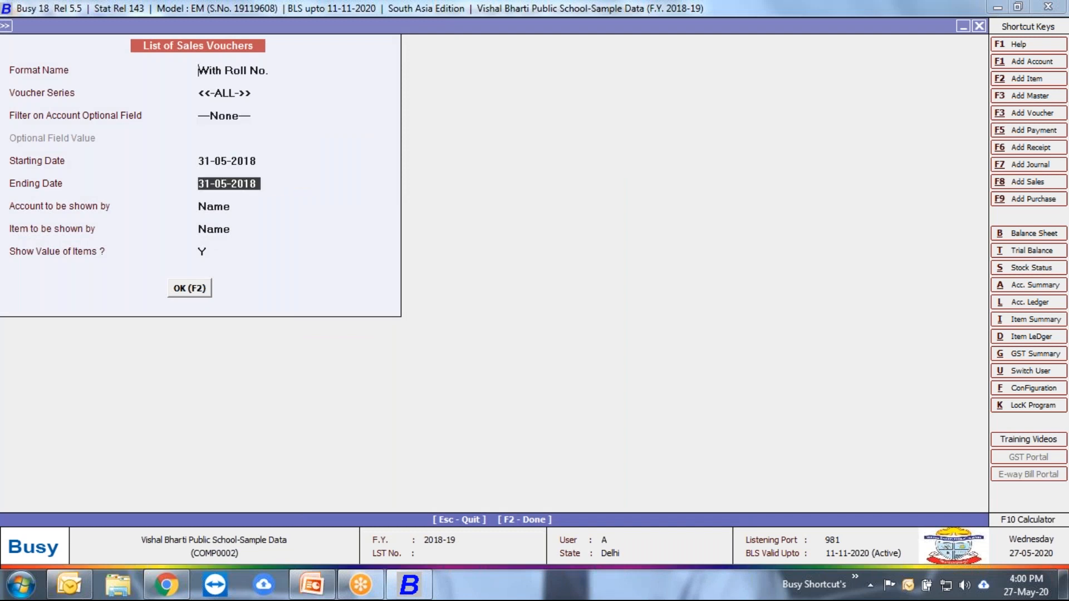
Step: Display the sales voucher list and go through the replicated Class 8th vouchers and their fee items
{"action": "key", "text": "F2"}
{"action": "key", "text": "Down"}
{"action": "key", "text": "Down"}
{"action": "key", "text": "Down"}
{"action": "key", "text": "Down"}
{"action": "key", "text": "Down"}
{"action": "key", "text": "Down"}
{"action": "key", "text": "Down"}
{"action": "key", "text": "Down"}
{"action": "key", "text": "Down"}
{"action": "key", "text": "Down"}
{"action": "key", "text": "Down"}
{"action": "key", "text": "Down"}
{"action": "key", "text": "Down"}
{"action": "key", "text": "Down"}
{"action": "key", "text": "Up"}
{"action": "key", "text": "Up"}
{"action": "key", "text": "Up"}
{"action": "key", "text": "Up"}
{"action": "key", "text": "Up"}
{"action": "key", "text": "Up"}
{"action": "key", "text": "Up"}
{"action": "key", "text": "Up"}
{"action": "key", "text": "Up"}
{"action": "key", "text": "Up"}
{"action": "key", "text": "Up"}
{"action": "key", "text": "Up"}
{"action": "key", "text": "Up"}
{"action": "key", "text": "Up"}
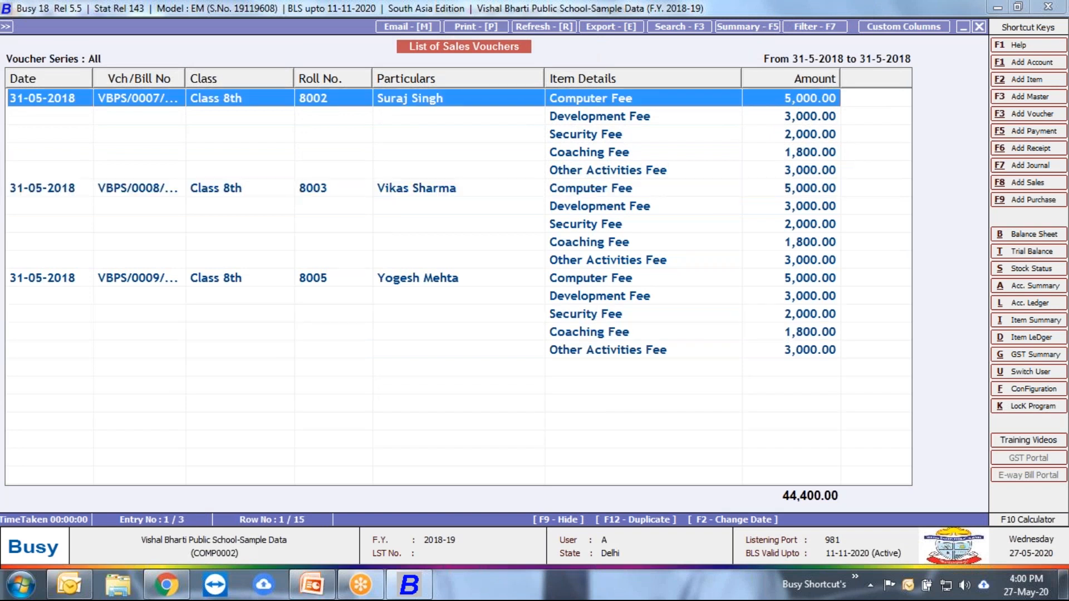
Step: Open the first Class 8th student's replicated voucher, examine its pending bill references and quit the voucher
{"action": "key", "text": "Return"}
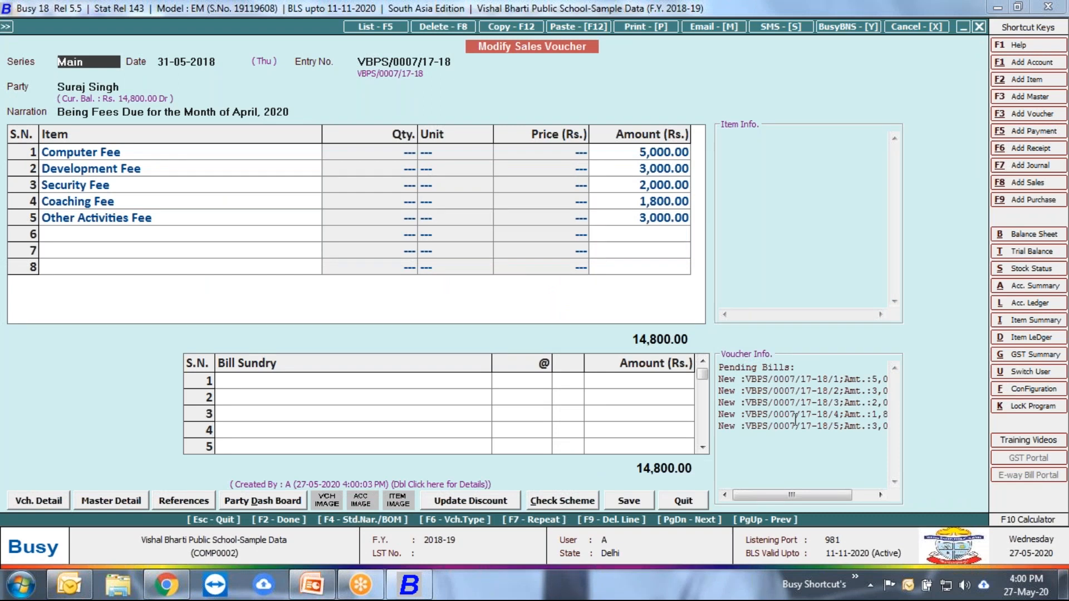
{"action": "left_click_drag", "start_coordinate": [791, 495], "coordinate": [816, 497]}
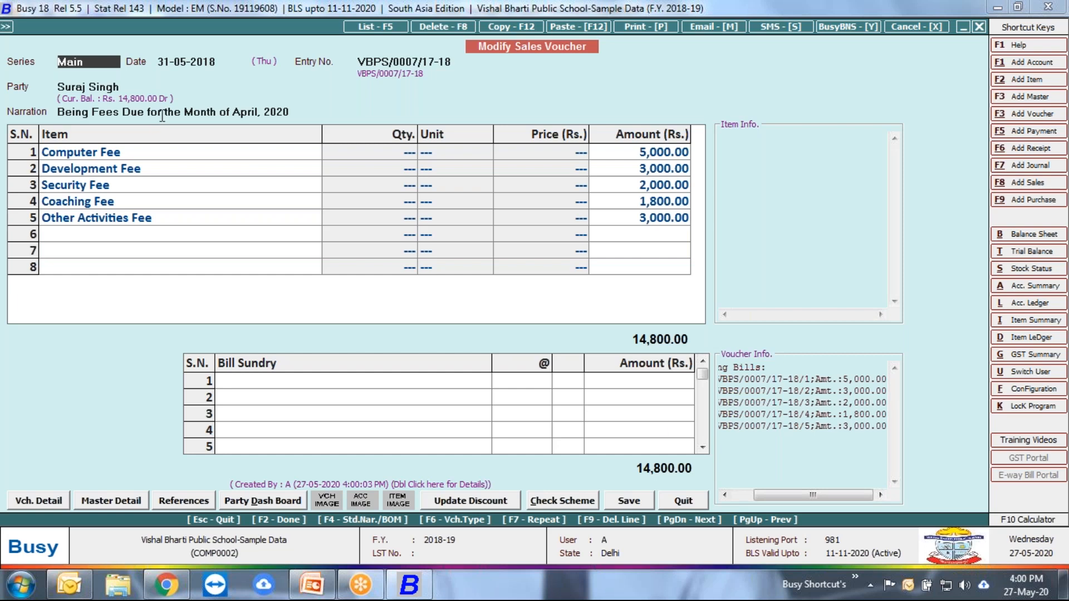
{"action": "left_click", "coordinate": [680, 502]}
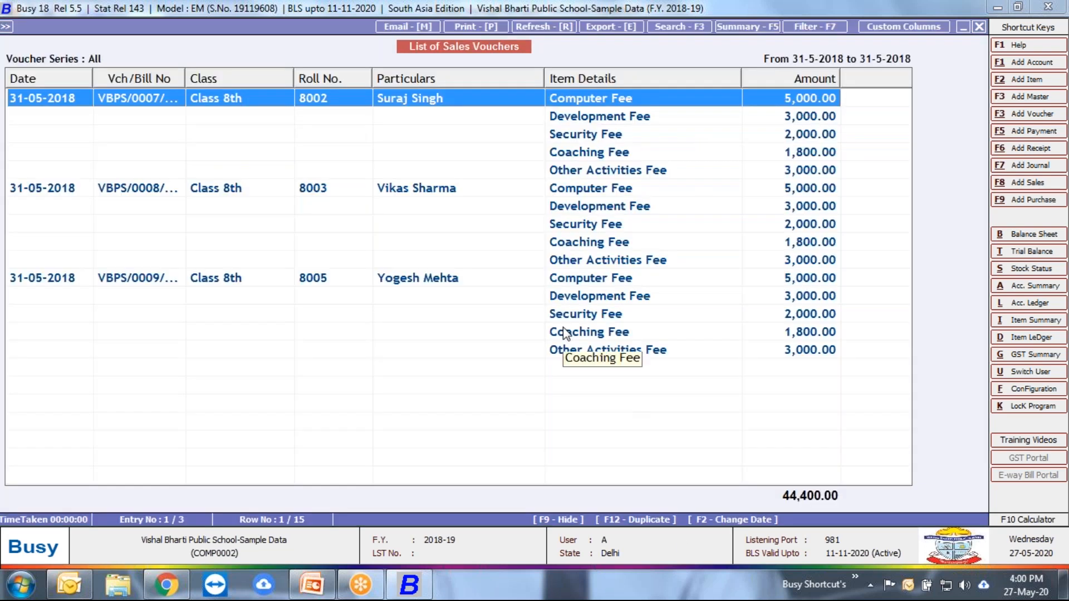
Step: Go through the fee items of the three Class 8th vouchers in the sales voucher list
{"action": "key", "text": "Down"}
{"action": "key", "text": "Down"}
{"action": "key", "text": "Down"}
{"action": "key", "text": "Down"}
{"action": "key", "text": "Down"}
{"action": "key", "text": "Down"}
{"action": "key", "text": "Down"}
{"action": "key", "text": "Down"}
{"action": "key", "text": "Down"}
{"action": "key", "text": "Down"}
{"action": "key", "text": "Down"}
{"action": "key", "text": "Down"}
{"action": "key", "text": "Down"}
{"action": "key", "text": "Up"}
{"action": "key", "text": "Up"}
{"action": "key", "text": "Up"}
{"action": "key", "text": "Up"}
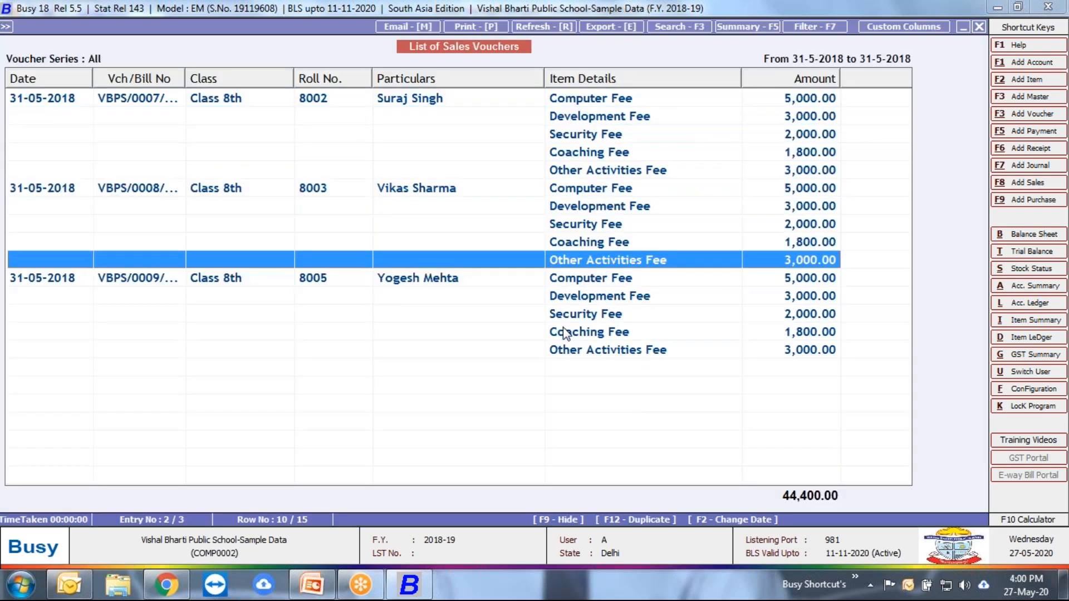
{"action": "key", "text": "Up"}
{"action": "key", "text": "Up"}
{"action": "key", "text": "Up"}
{"action": "key", "text": "Up"}
{"action": "key", "text": "Up"}
{"action": "key", "text": "Up"}
{"action": "key", "text": "Up"}
{"action": "key", "text": "Up"}
{"action": "key", "text": "Up"}
Step: Redisplay the sales voucher list in the With Roll No. format for 31-05-2018, and quit the list
{"action": "key", "text": "Escape"}
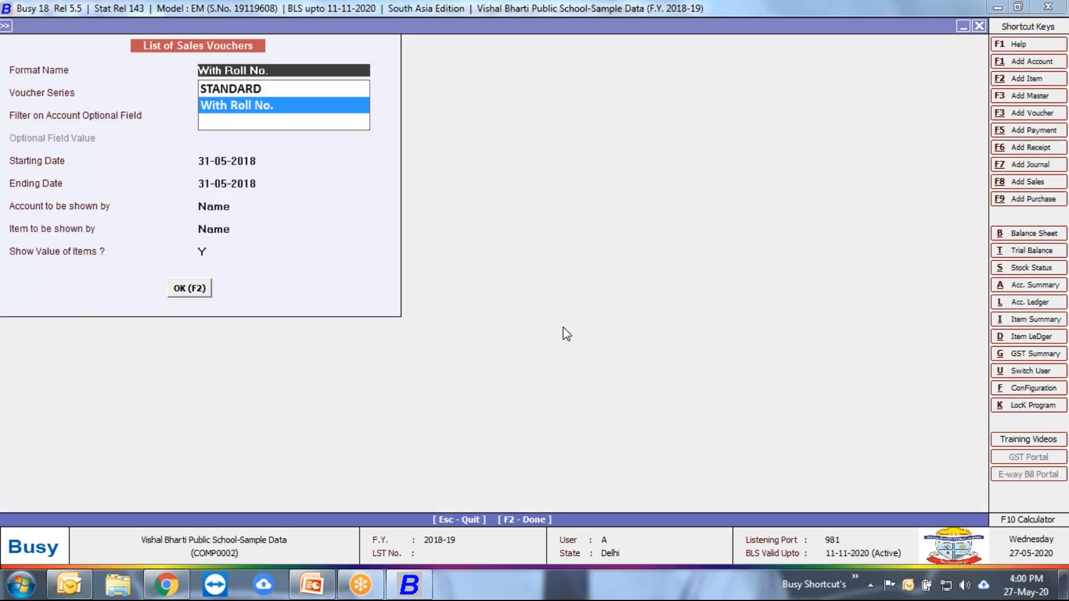
{"action": "key", "text": "Return"}
{"action": "key", "text": "Escape"}
{"action": "key", "text": "F2"}
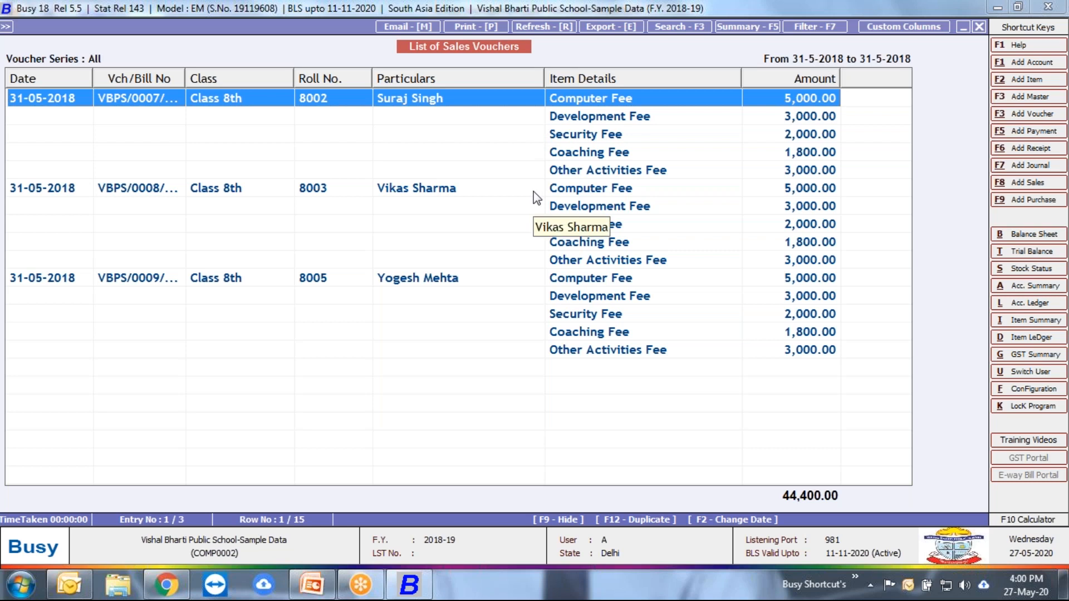
{"action": "key", "text": "Escape"}
{"action": "key", "text": "Escape"}
{"action": "key", "text": "Escape"}
{"action": "key", "text": "Escape"}
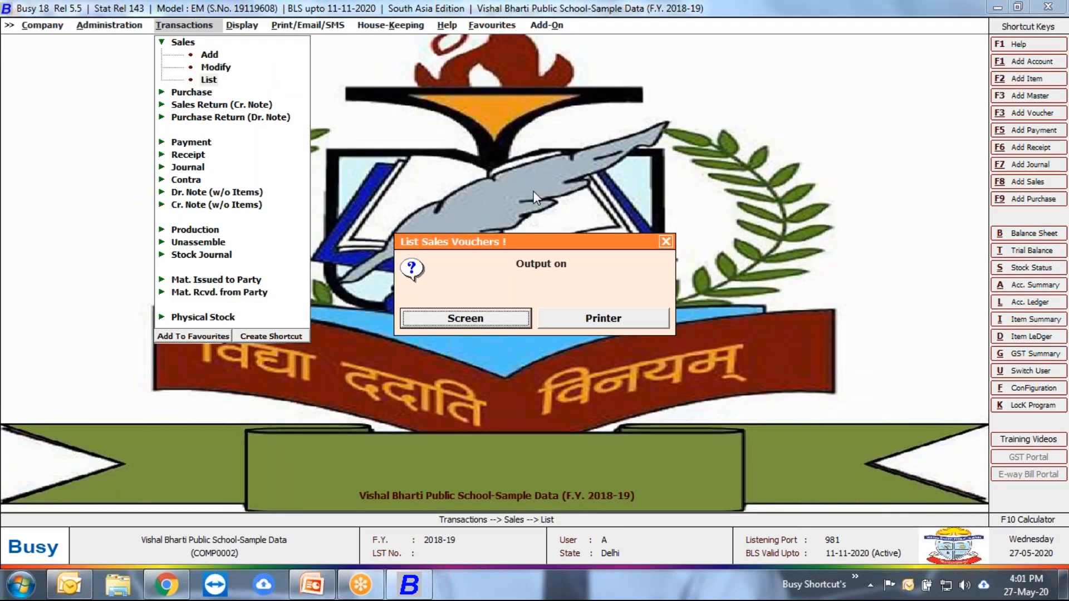
Step: Start a new receipt voucher dated 01-06-2018 and look up the roll number 8002 student's account for the first credit row
{"action": "key", "text": "ctrl+d"}
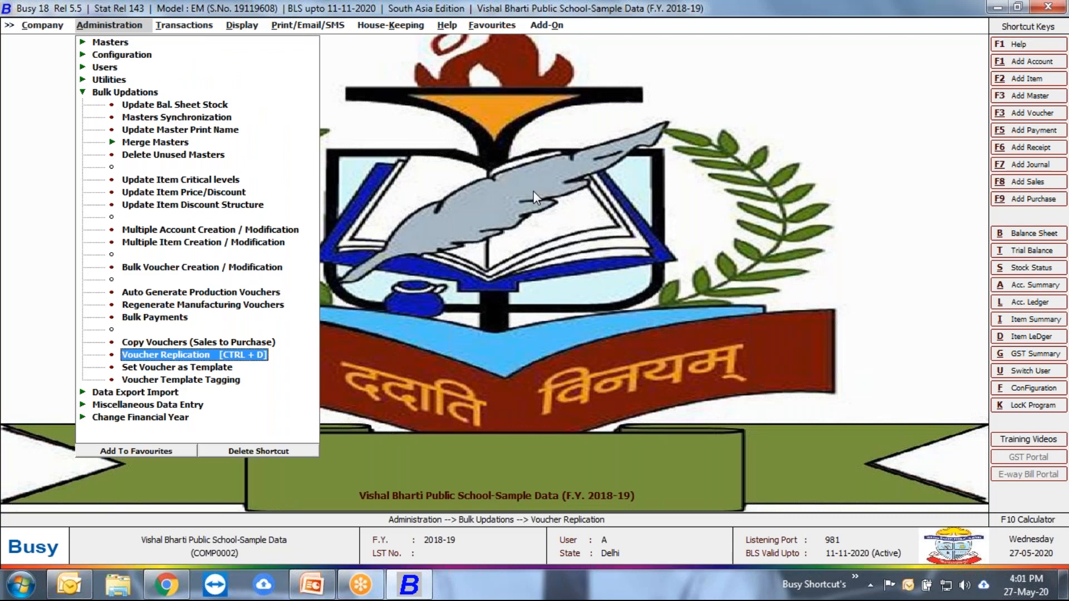
{"action": "key", "text": "Escape"}
{"action": "key", "text": "Right"}
{"action": "key", "text": "Down"}
{"action": "key", "text": "Down"}
{"action": "key", "text": "Down"}
{"action": "key", "text": "Down"}
{"action": "key", "text": "Down"}
{"action": "key", "text": "Return"}
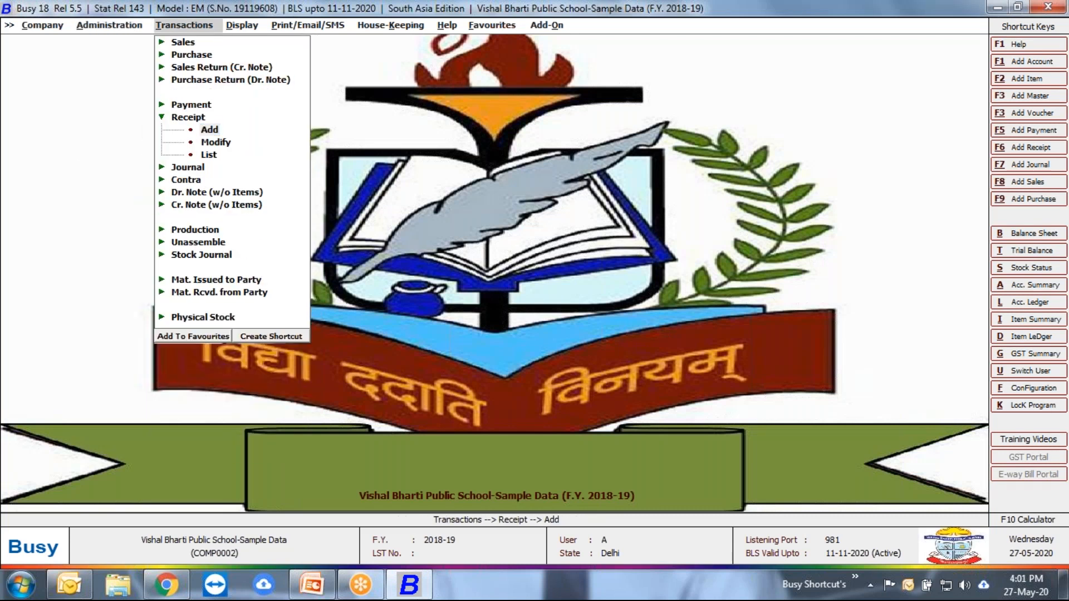
{"action": "key", "text": "Return"}
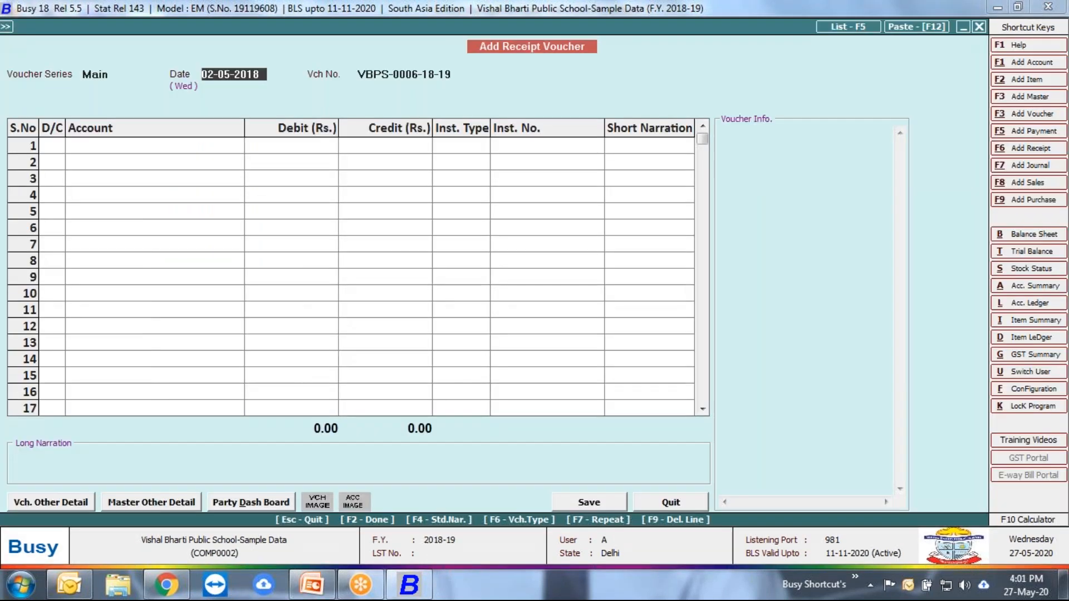
{"action": "type", "text": "01-06-2018"}
{"action": "key", "text": "Return"}
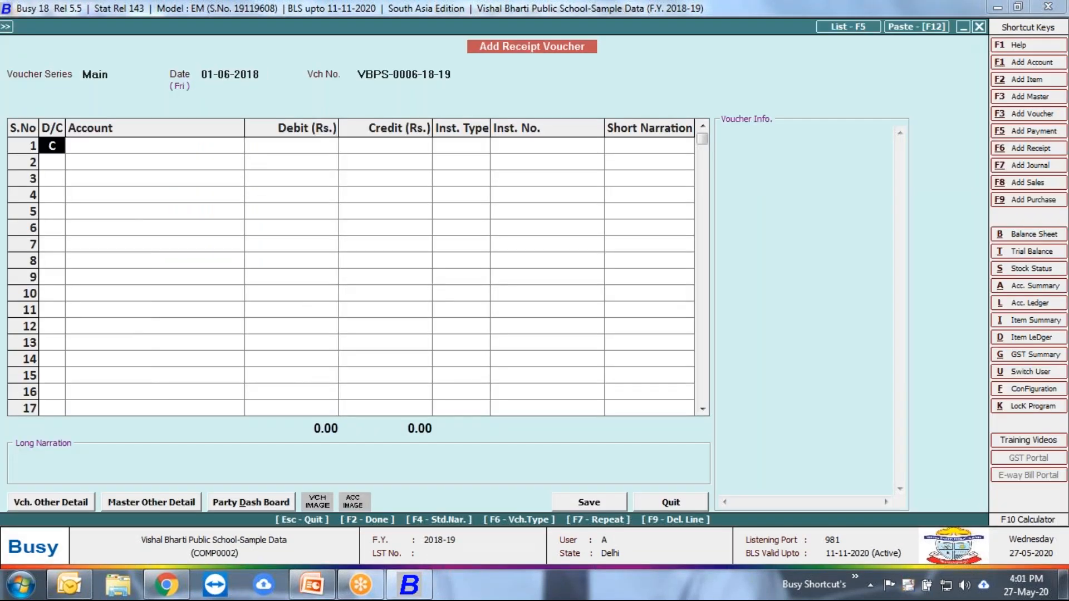
{"action": "key", "text": "Return"}
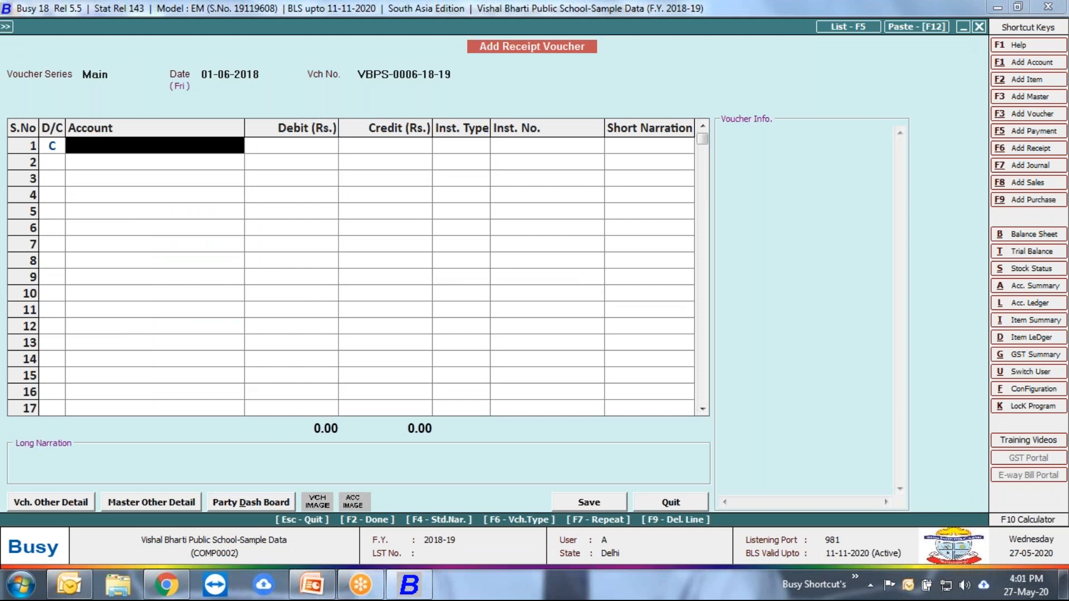
{"action": "type", "text": "sur"}
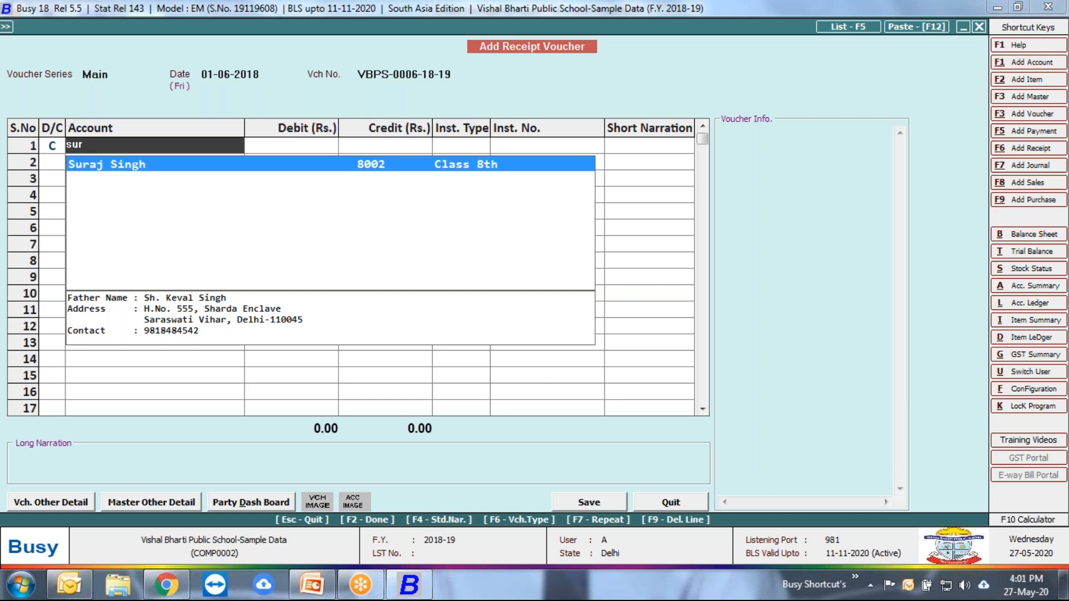
{"action": "left_click", "coordinate": [8, 25]}
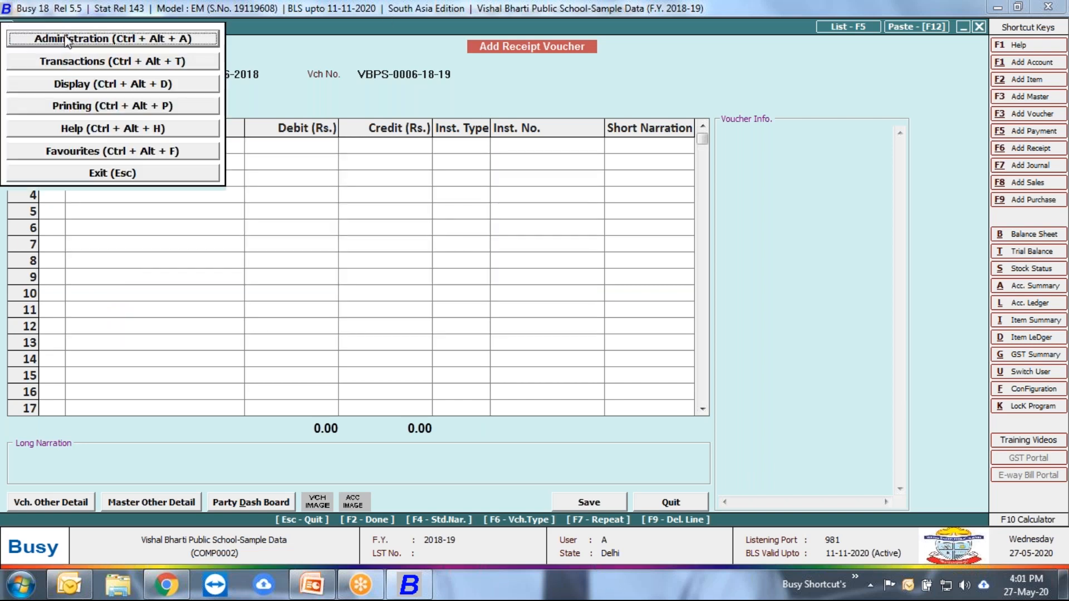
{"action": "left_click", "coordinate": [69, 39]}
{"action": "left_click", "coordinate": [63, 121]}
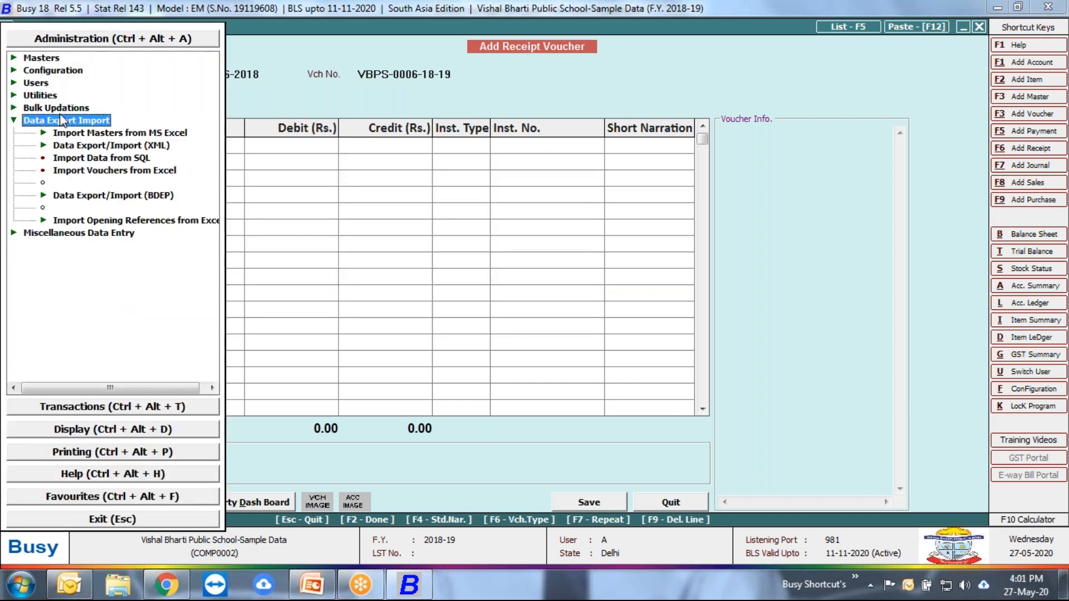
{"action": "left_click", "coordinate": [58, 108]}
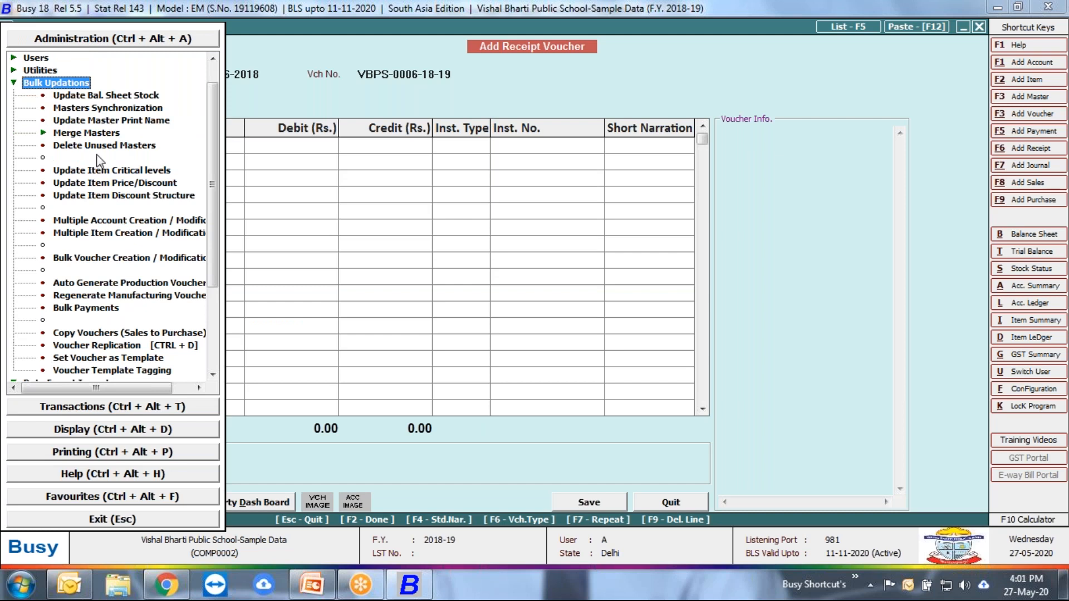
{"action": "scroll", "coordinate": [156, 281], "scroll_direction": "down", "scroll_amount": 2}
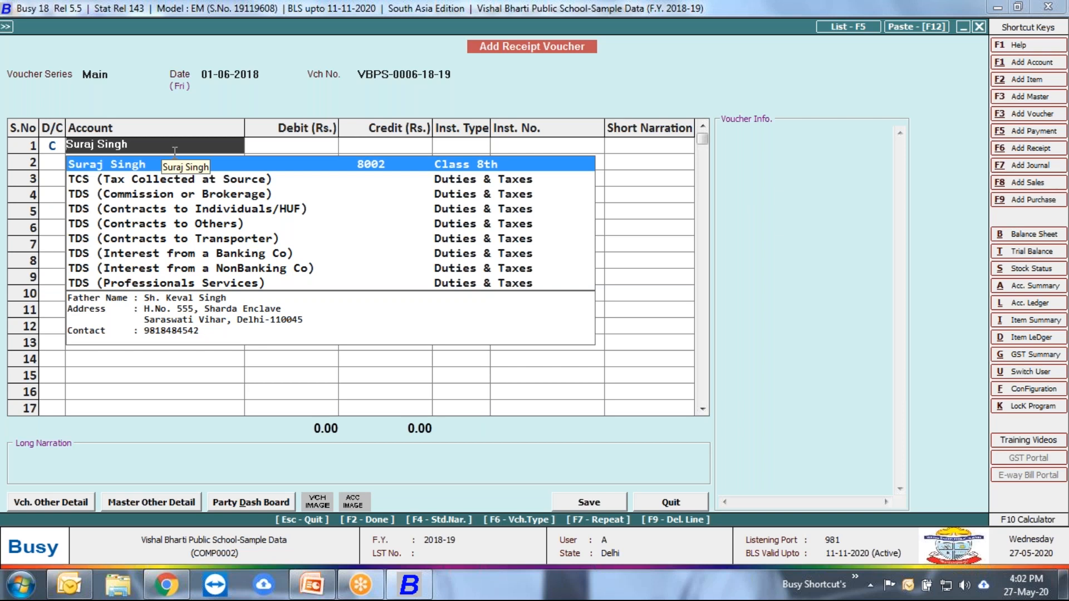
Step: Credit the Class 8th student's account and browse the pending fee references for an Adjustment entry in the bill-by-bill adjustment
{"action": "key", "text": "Return"}
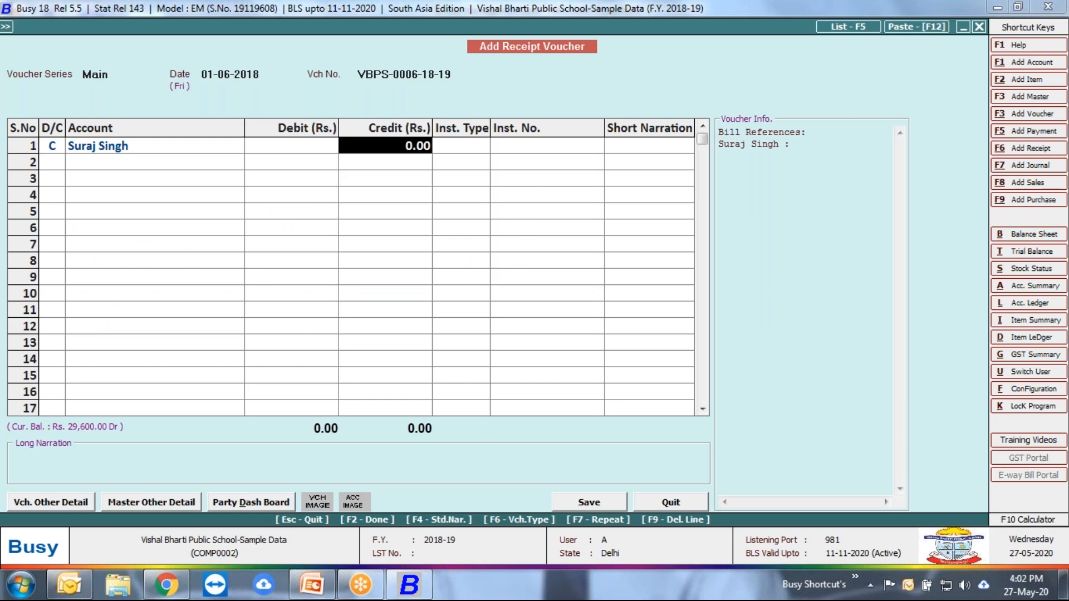
{"action": "key", "text": "Return"}
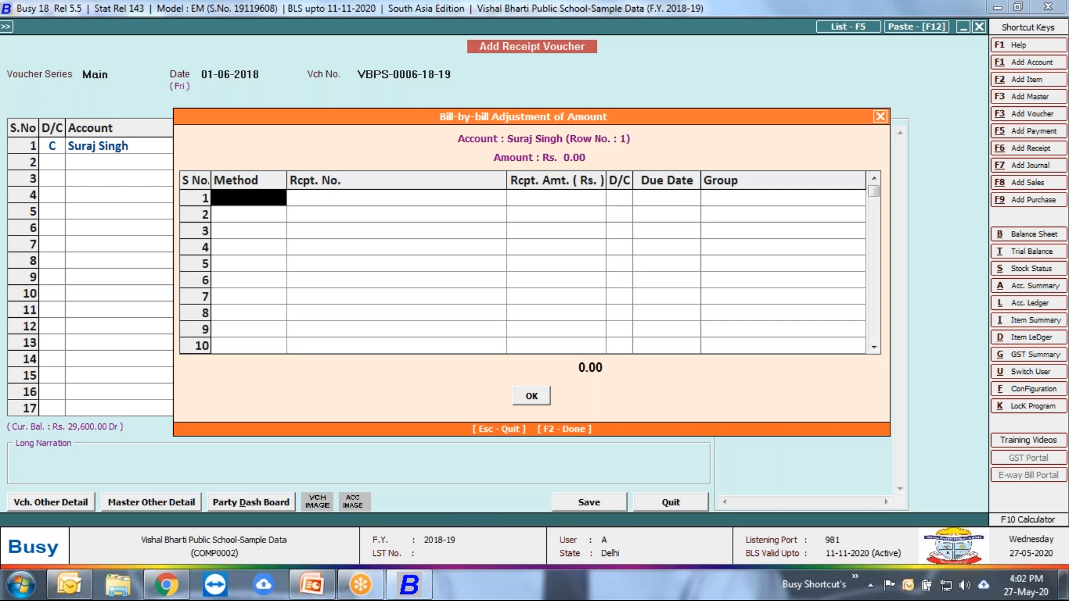
{"action": "key", "text": "Return"}
{"action": "key", "text": "Down"}
{"action": "key", "text": "Down"}
{"action": "key", "text": "Down"}
{"action": "key", "text": "Down"}
{"action": "key", "text": "Down"}
{"action": "key", "text": "Down"}
{"action": "key", "text": "Down"}
{"action": "key", "text": "Down"}
{"action": "key", "text": "Down"}
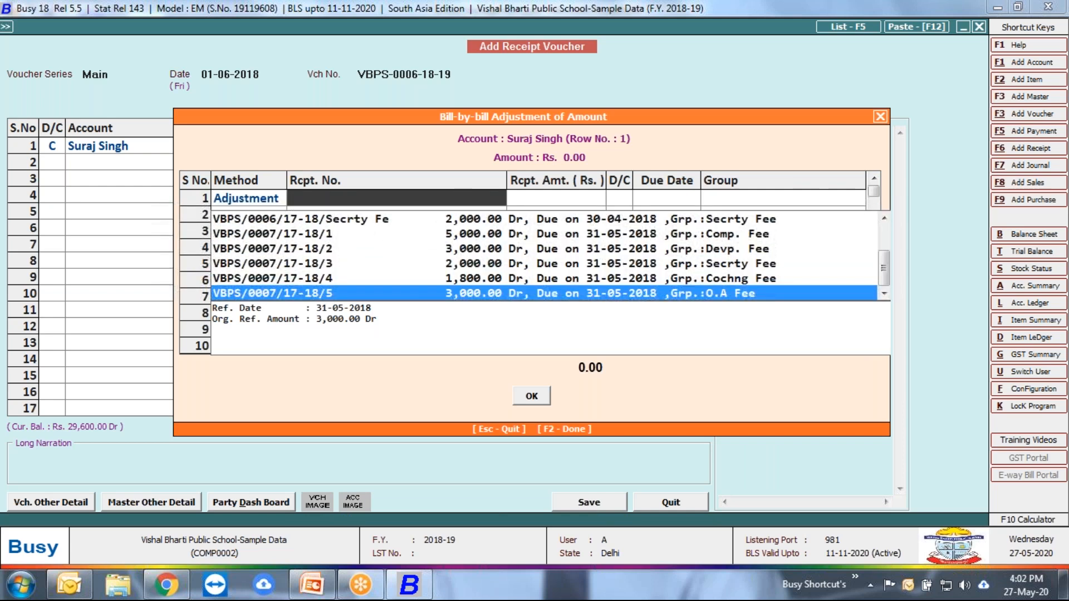
{"action": "key", "text": "Up"}
{"action": "key", "text": "Up"}
{"action": "key", "text": "Up"}
{"action": "key", "text": "Up"}
{"action": "key", "text": "Up"}
{"action": "key", "text": "Up"}
{"action": "key", "text": "Up"}
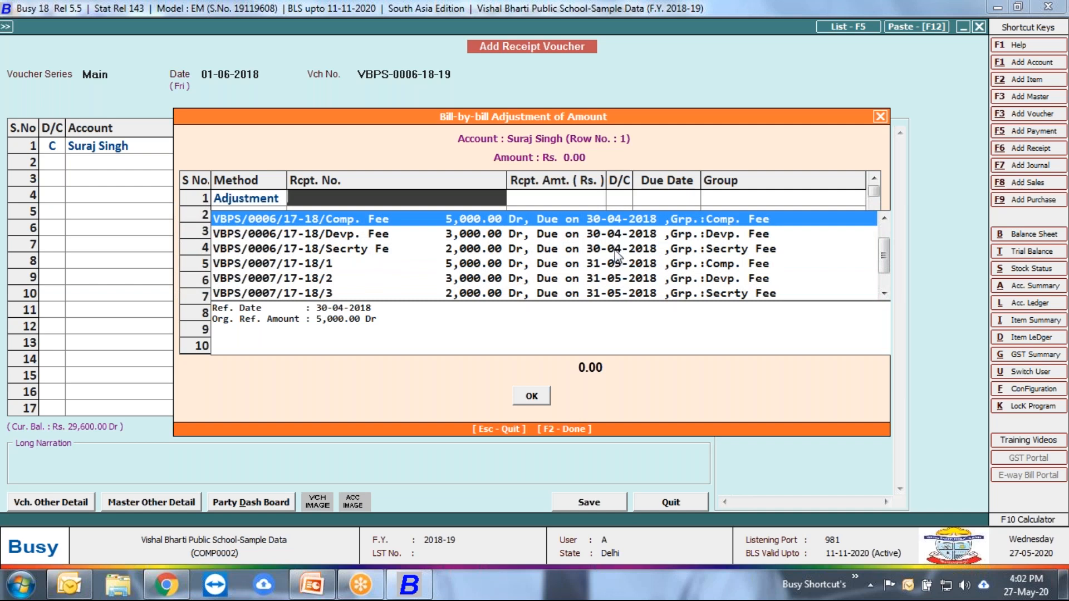
Step: Compare the April and May fee references and adjust 5,000.00 against the Comp. Fee reference due 31-05-2018
{"action": "key", "text": "Down"}
{"action": "key", "text": "Down"}
{"action": "key", "text": "Up"}
{"action": "key", "text": "Up"}
{"action": "key", "text": "Up"}
{"action": "key", "text": "Down"}
{"action": "key", "text": "Down"}
{"action": "key", "text": "Down"}
{"action": "key", "text": "Down"}
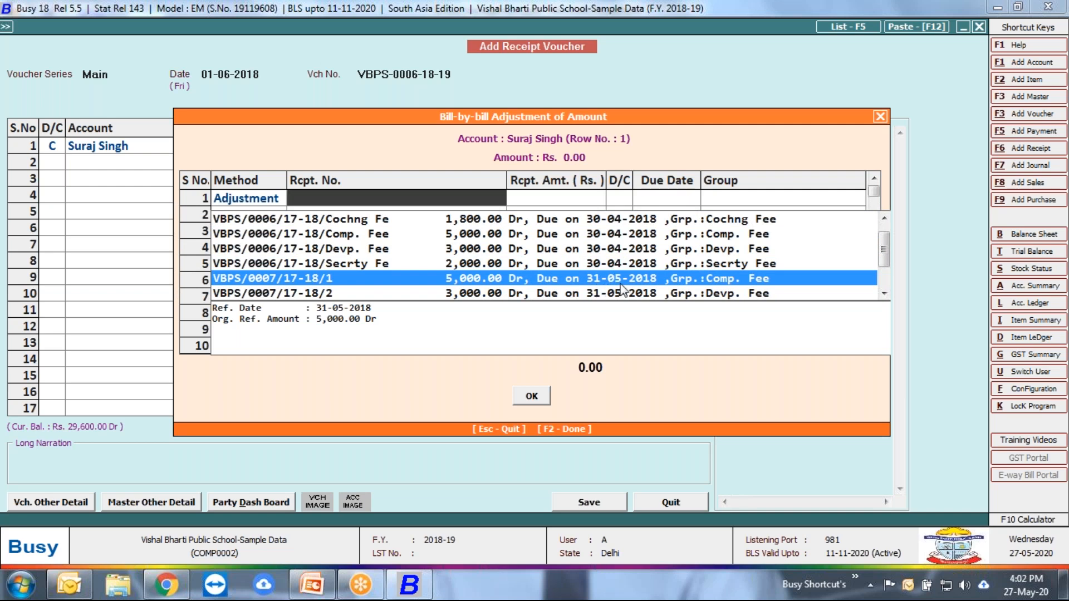
{"action": "key", "text": "Return"}
{"action": "key", "text": "Return"}
{"action": "key", "text": "Return"}
{"action": "key", "text": "Return"}
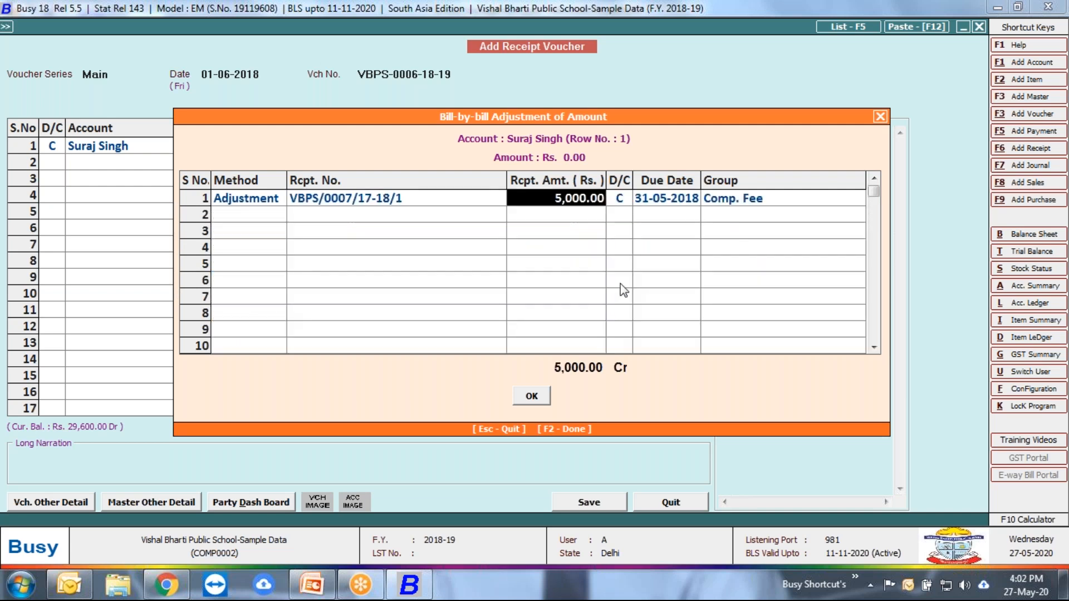
{"action": "key", "text": "Return"}
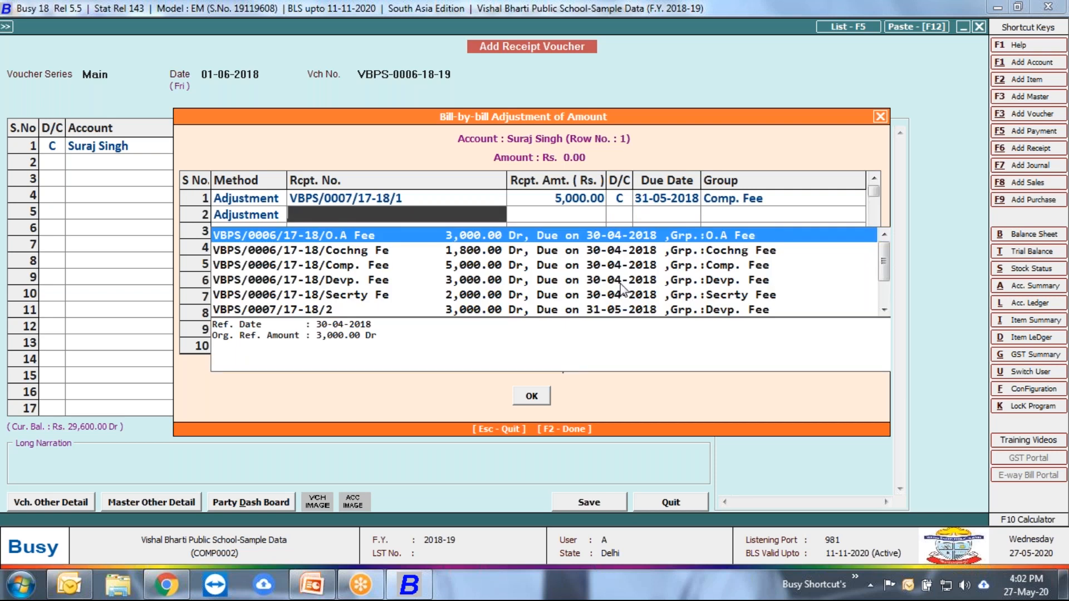
Step: Adjust 3,000.00 against the Devp. Fee reference due 31-05-2018 in the second row
{"action": "key", "text": "Down"}
{"action": "key", "text": "Down"}
{"action": "key", "text": "Down"}
{"action": "key", "text": "Down"}
{"action": "key", "text": "Down"}
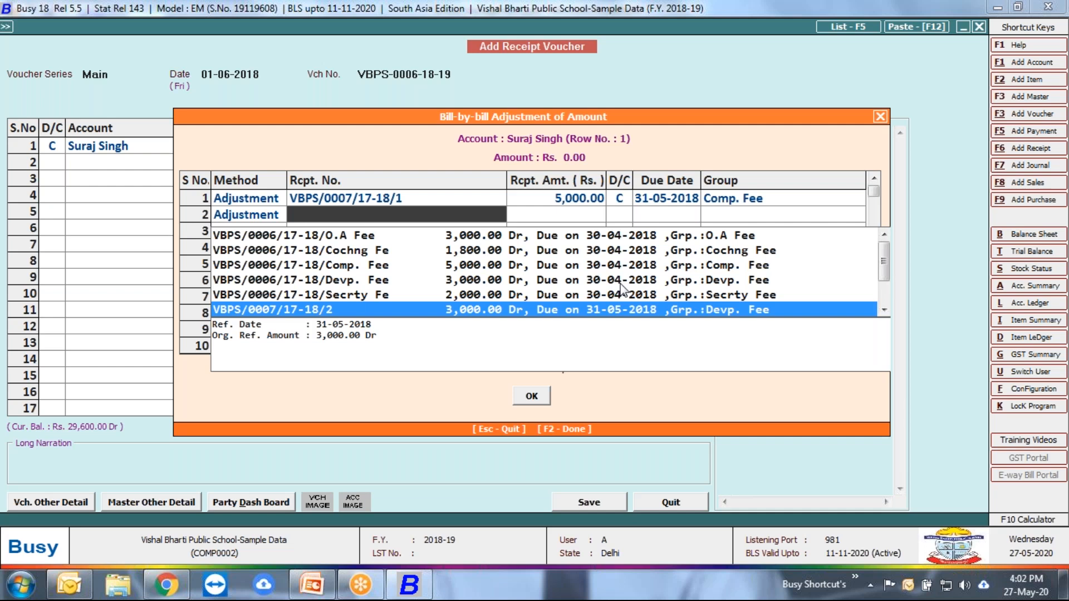
{"action": "left_click_drag", "start_coordinate": [496, 126], "coordinate": [474, 176]}
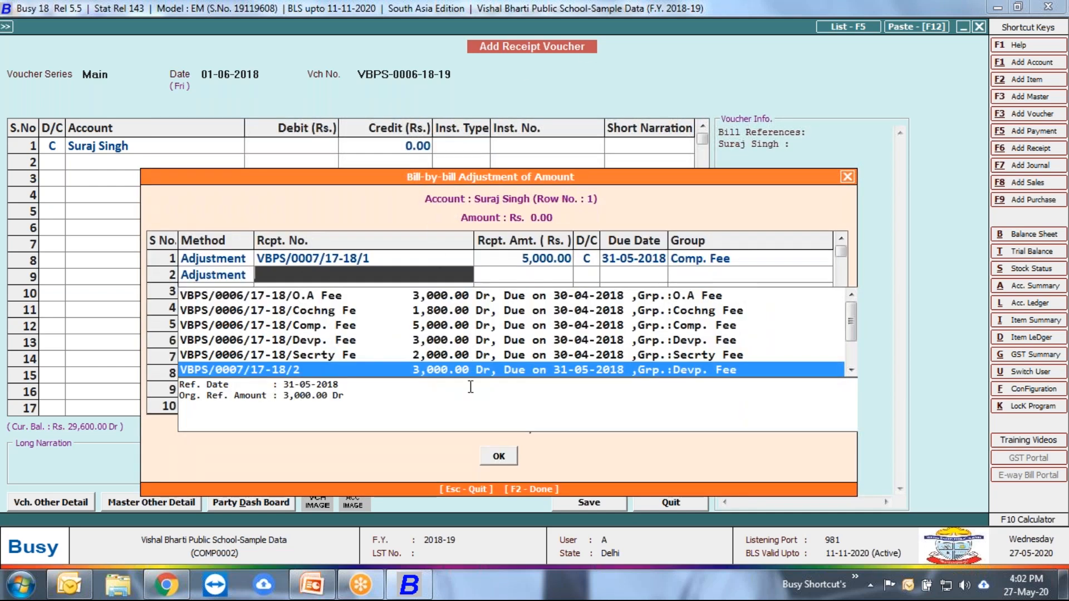
{"action": "key", "text": "Return"}
{"action": "key", "text": "Return"}
{"action": "key", "text": "Return"}
{"action": "key", "text": "Return"}
{"action": "key", "text": "Return"}
{"action": "key", "text": "Return"}
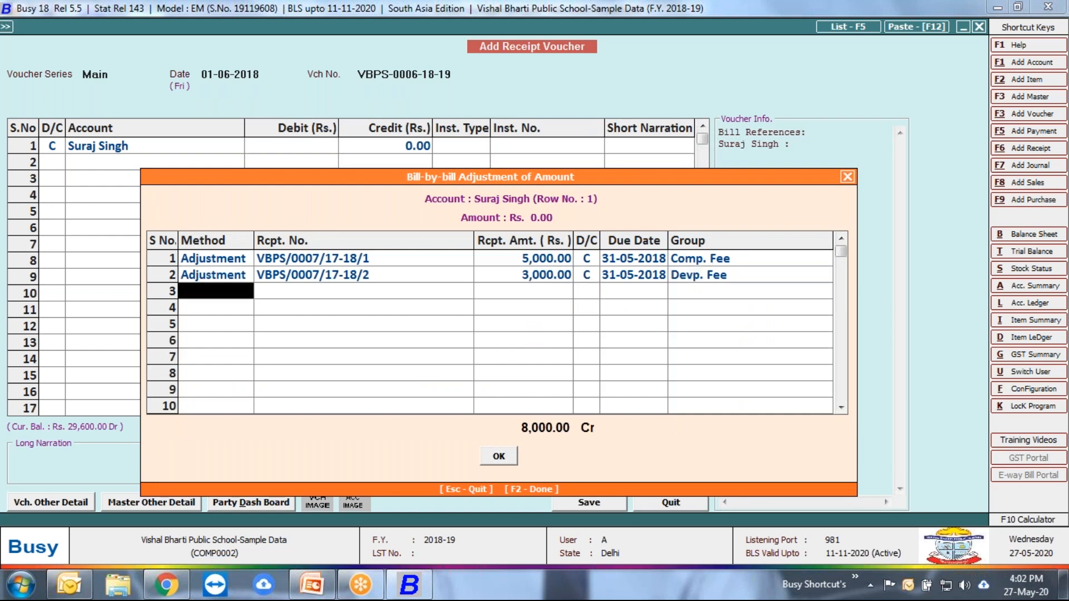
Step: Adjust 2,000.00 against the Secrty Fee reference due 31-05-2018 in the third row
{"action": "key", "text": "Down"}
{"action": "key", "text": "Up"}
{"action": "key", "text": "Down"}
{"action": "key", "text": "Down"}
{"action": "key", "text": "Down"}
{"action": "key", "text": "Down"}
{"action": "key", "text": "Down"}
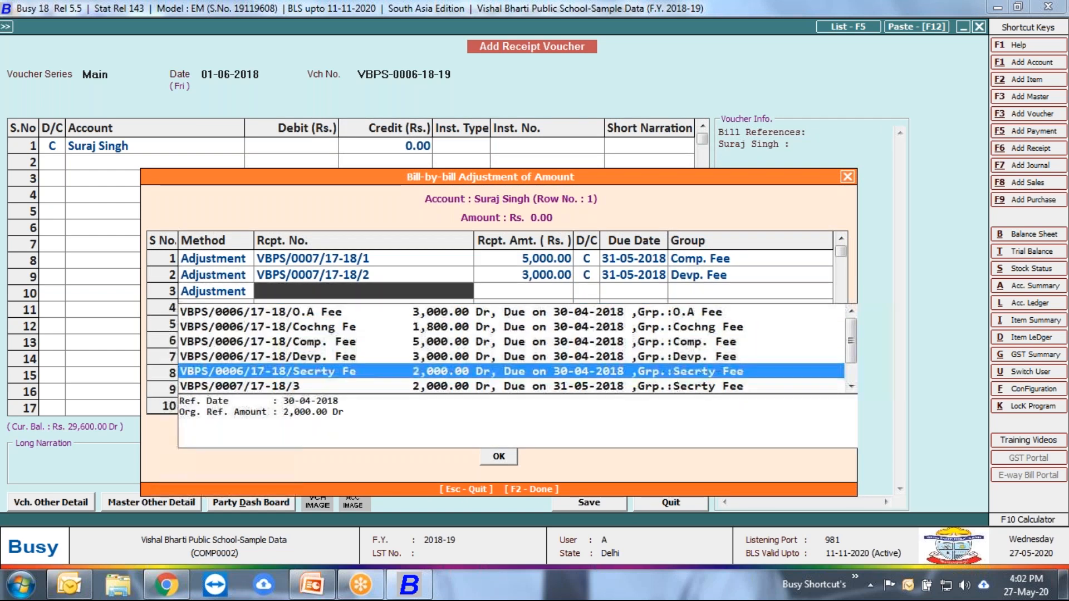
{"action": "key", "text": "Return"}
{"action": "key", "text": "Return"}
{"action": "key", "text": "Return"}
Step: Adjust 1,800.00 against the Cochng Fee reference due 31-05-2018 in the fourth row
{"action": "key", "text": "Return"}
{"action": "key", "text": "Return"}
{"action": "key", "text": "Down"}
{"action": "key", "text": "Down"}
{"action": "key", "text": "Down"}
{"action": "key", "text": "Down"}
{"action": "key", "text": "Down"}
{"action": "key", "text": "Return"}
Step: Adjust 3,000.00 against the O.A Fee reference due 31-05-2018 in the fifth row
{"action": "key", "text": "Return"}
{"action": "key", "text": "Return"}
{"action": "key", "text": "Return"}
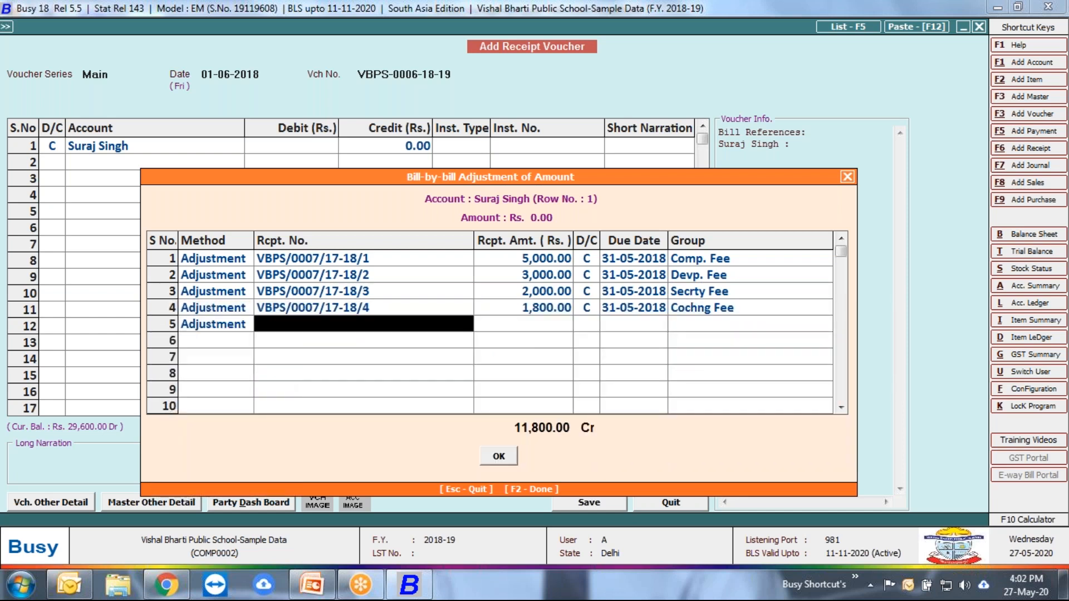
{"action": "key", "text": "Return"}
{"action": "key", "text": "Return"}
{"action": "key", "text": "Return"}
{"action": "key", "text": "Return"}
{"action": "key", "text": "Return"}
Step: Clear the unneeded sixth adjustment row and accept the bill-by-bill adjustment for the student's credit amount
{"action": "key", "text": "Down"}
{"action": "key", "text": "Down"}
{"action": "key", "text": "Down"}
{"action": "key", "text": "Down"}
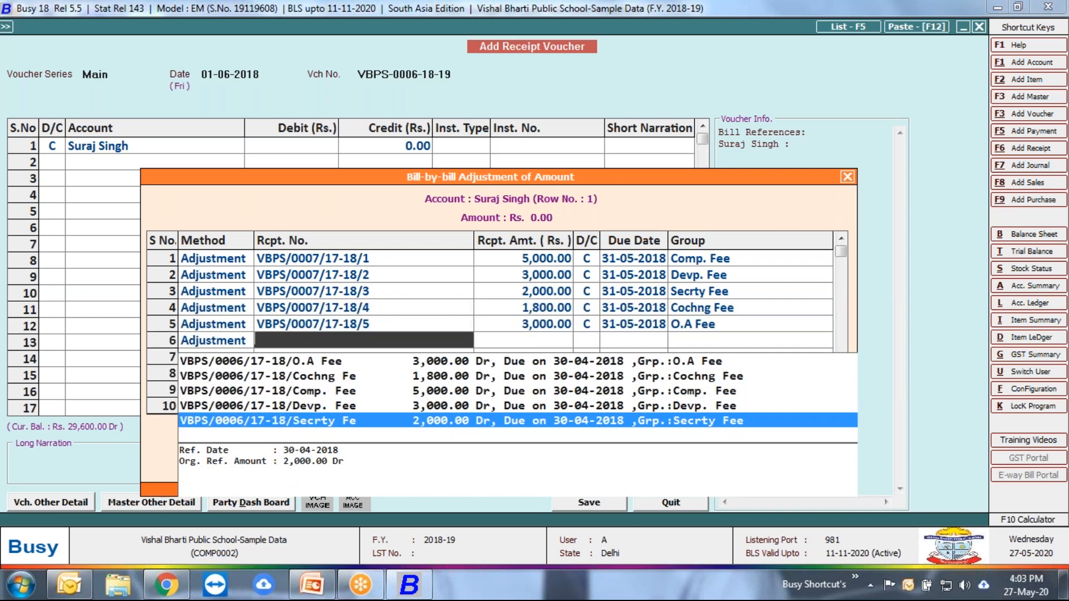
{"action": "key", "text": "Escape"}
{"action": "key", "text": "Delete"}
{"action": "key", "text": "Return"}
{"action": "key", "text": "Return"}
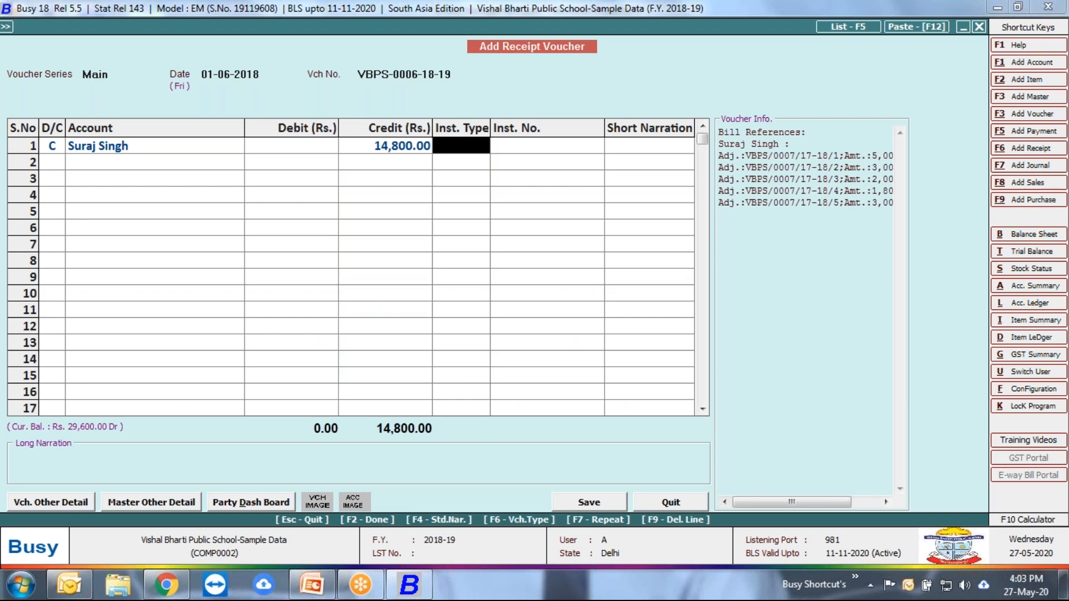
Step: Set the instrument type of the student's credit row to E-PYMT and leave its instrument number and short narration blank
{"action": "key", "text": "space"}
{"action": "key", "text": "Down"}
{"action": "key", "text": "Down"}
{"action": "key", "text": "Down"}
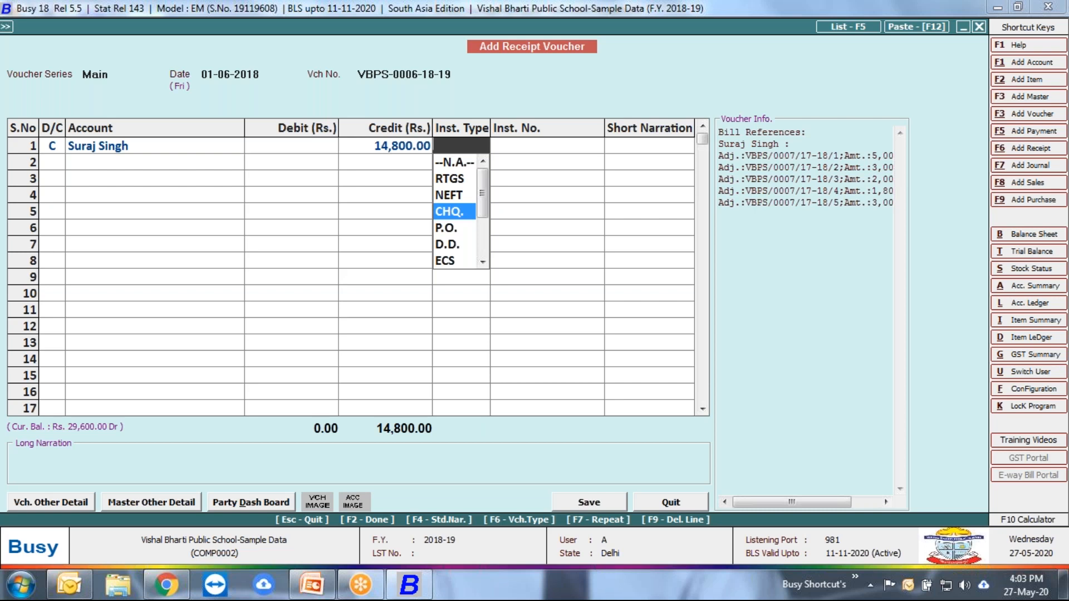
{"action": "key", "text": "Down"}
{"action": "key", "text": "Down"}
{"action": "key", "text": "Down"}
{"action": "key", "text": "Down"}
{"action": "key", "text": "Down"}
{"action": "key", "text": "Down"}
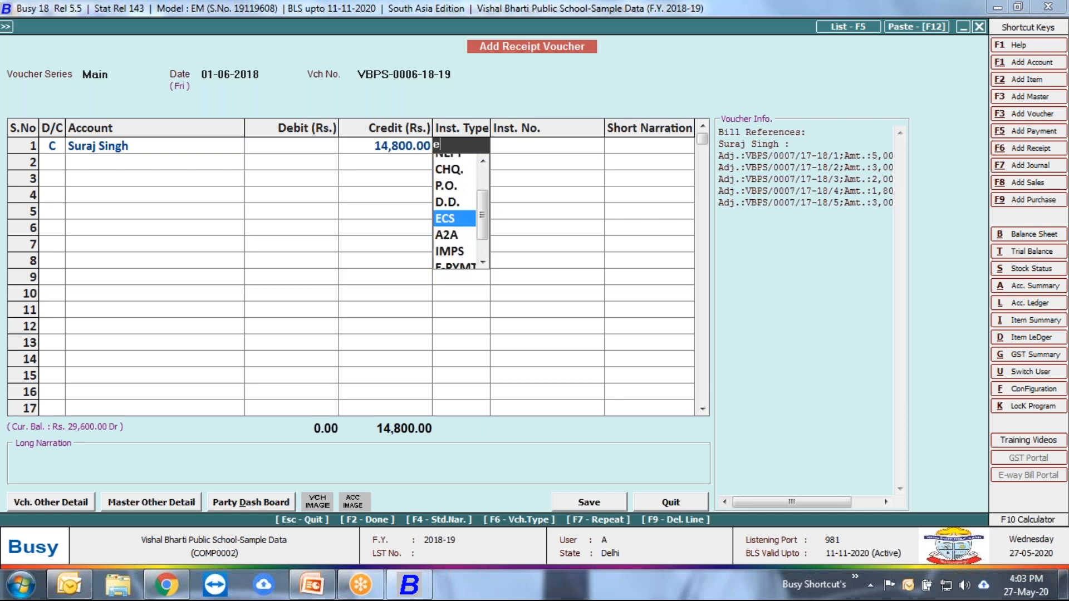
{"action": "key", "text": "Return"}
{"action": "key", "text": "Return"}
{"action": "key", "text": "Return"}
{"action": "key", "text": "Return"}
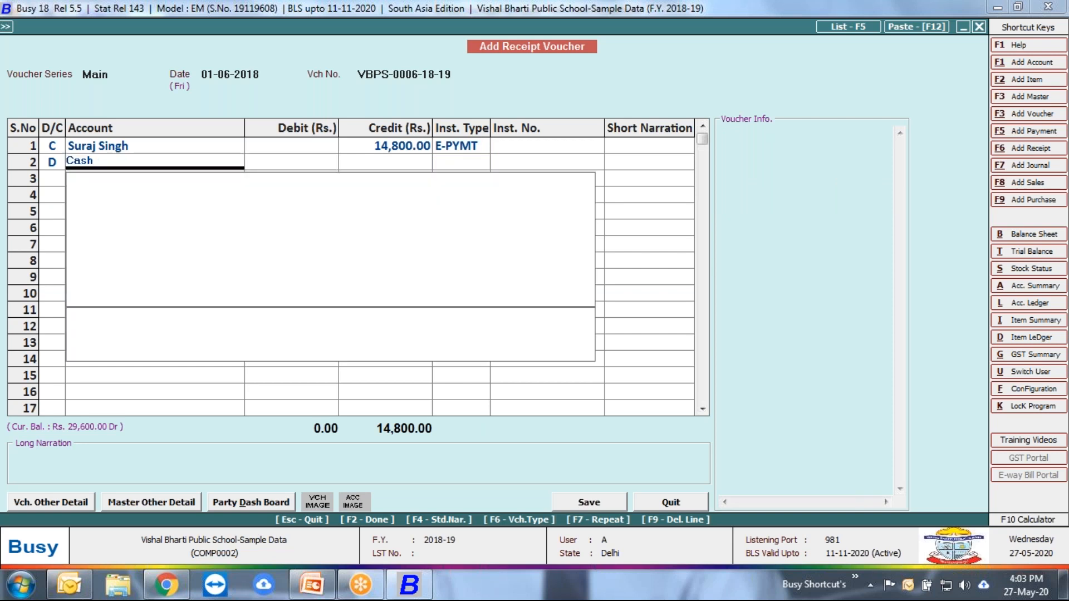
Step: Debit 14,800.00 to the Paytm account in the second row
{"action": "type", "text": "pay"}
{"action": "key", "text": "Return"}
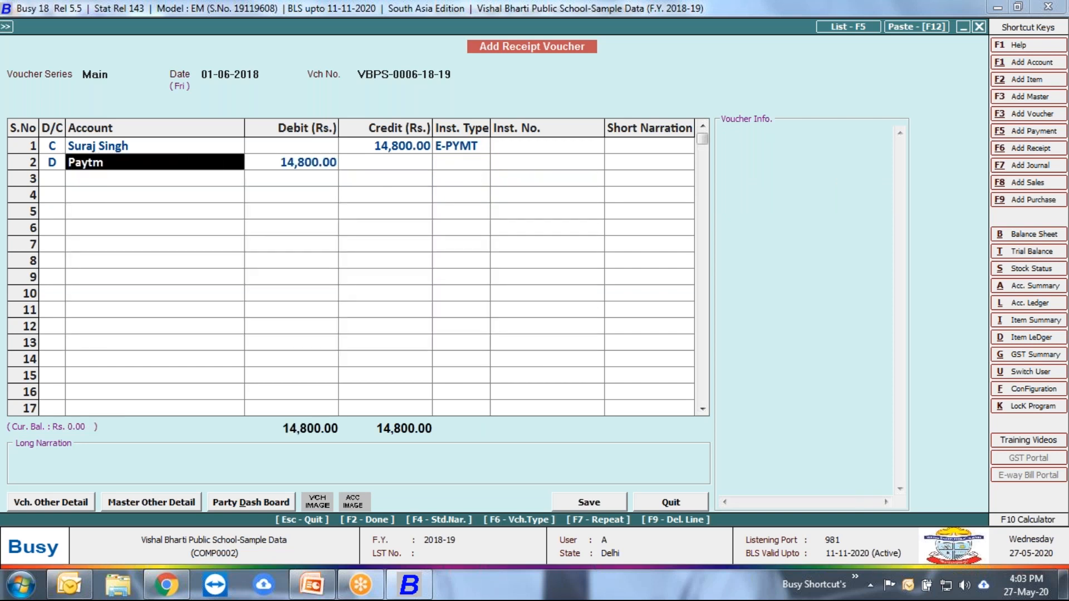
Step: Check the class of the Paytm account in its master, and complete the debit row with instrument type --N.A.--
{"action": "key", "text": "alt+m"}
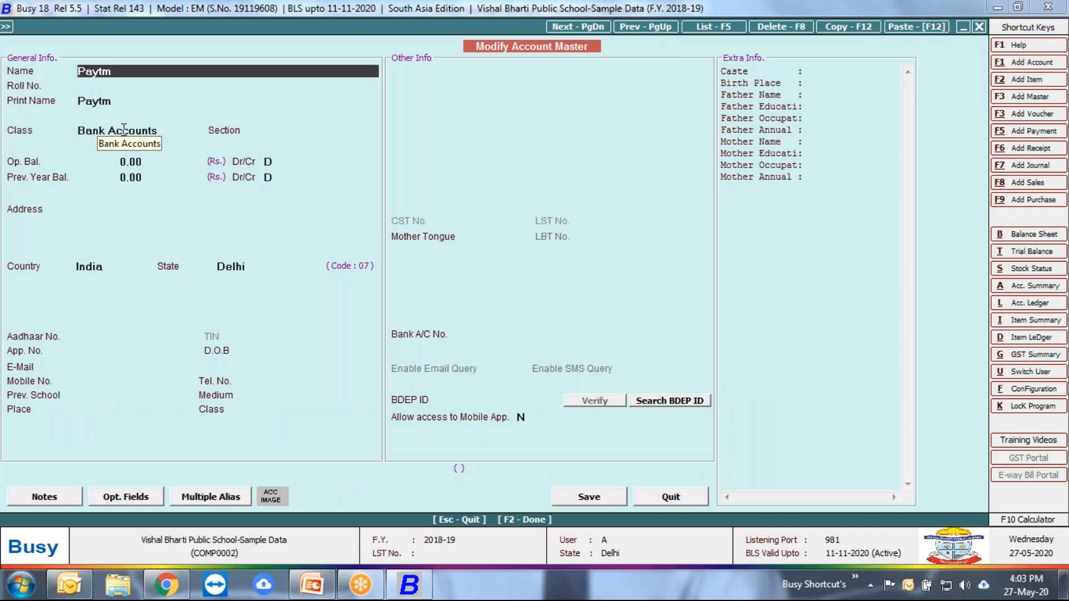
{"action": "key", "text": "Escape"}
{"action": "key", "text": "Return"}
{"action": "key", "text": "Return"}
{"action": "key", "text": "Return"}
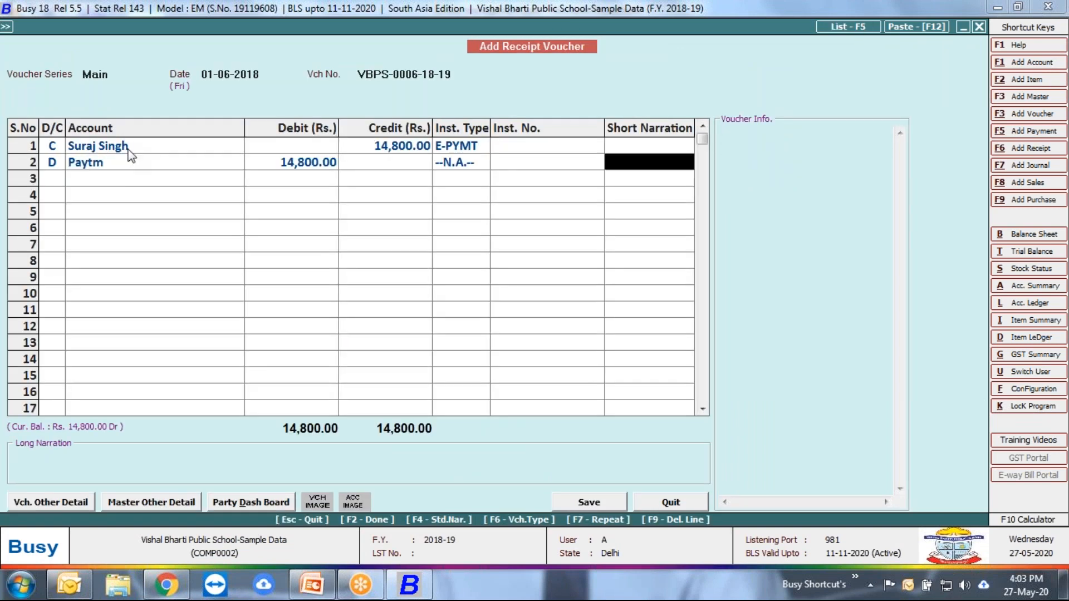
{"action": "key", "text": "Return"}
{"action": "key", "text": "Return"}
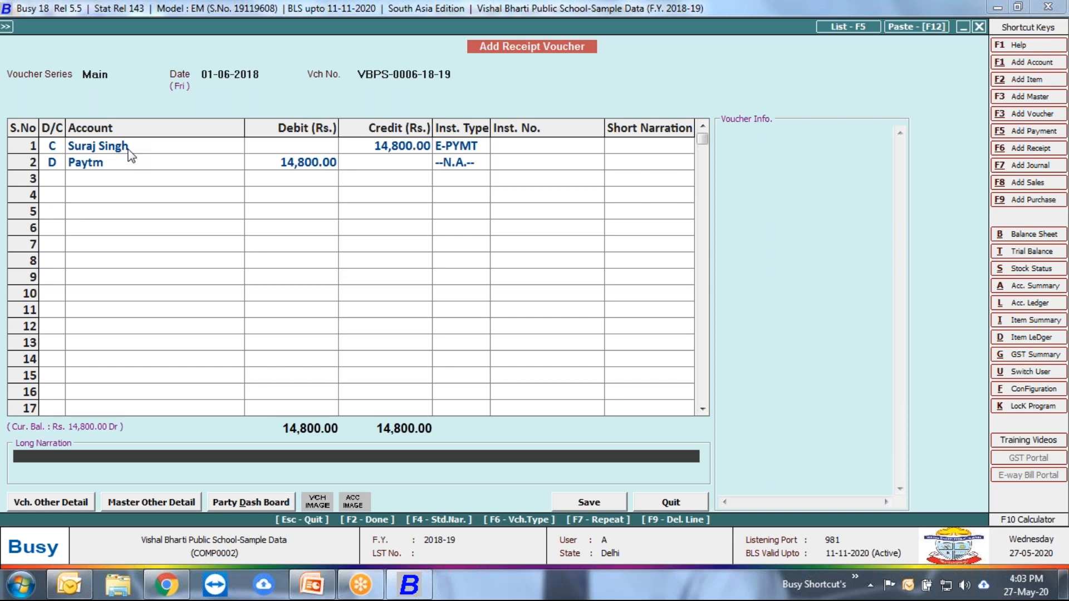
Step: Save the student's receipt voucher, preview its printed fee receipt, and close the preview and voucher entry
{"action": "left_click", "coordinate": [567, 508]}
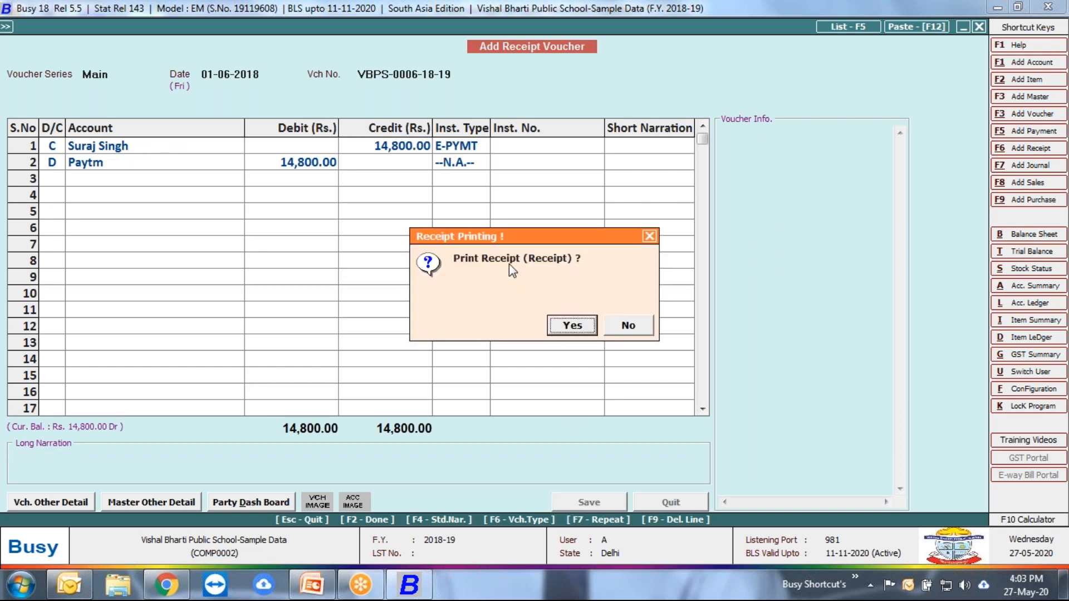
{"action": "left_click", "coordinate": [572, 326]}
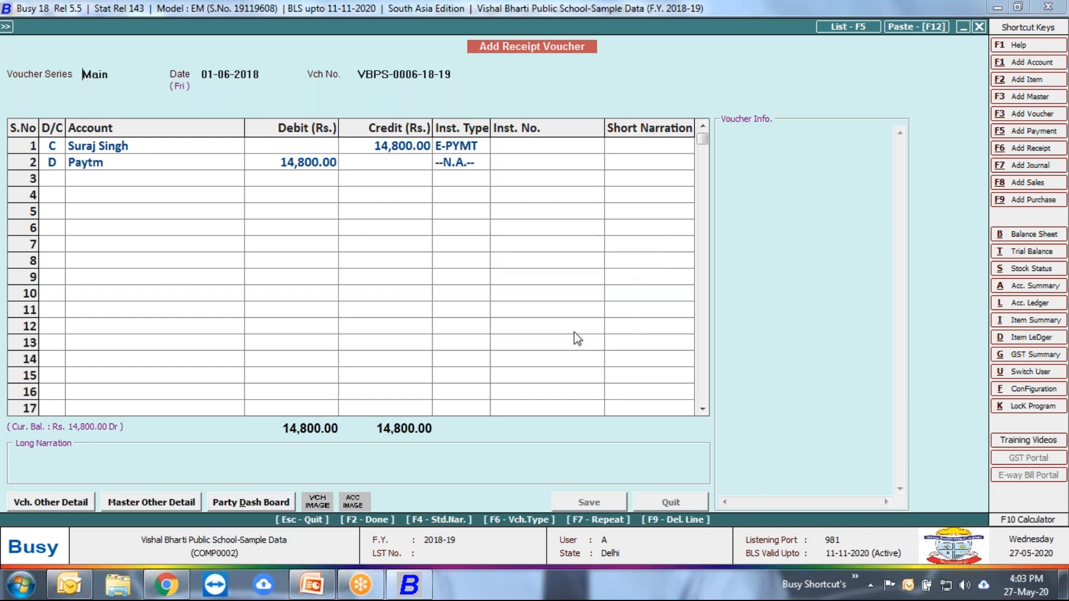
{"action": "key", "text": "Return"}
{"action": "key", "text": "Return"}
{"action": "key", "text": "Return"}
{"action": "key", "text": "Right"}
{"action": "key", "text": "Return"}
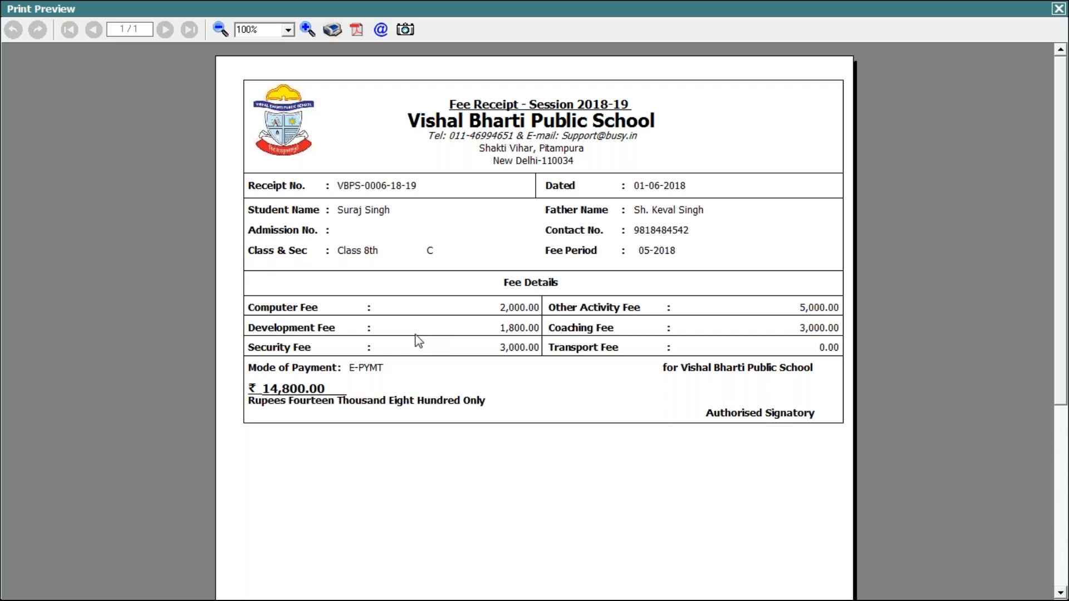
{"action": "key", "text": "Escape"}
{"action": "key", "text": "Escape"}
Step: Review the bill reference grouping options under Bill-by-bill Details in the Accounts features, and exit the configuration without changing them
{"action": "key", "text": "Left"}
{"action": "key", "text": "Up"}
{"action": "key", "text": "Return"}
{"action": "key", "text": "Return"}
{"action": "key", "text": "Down"}
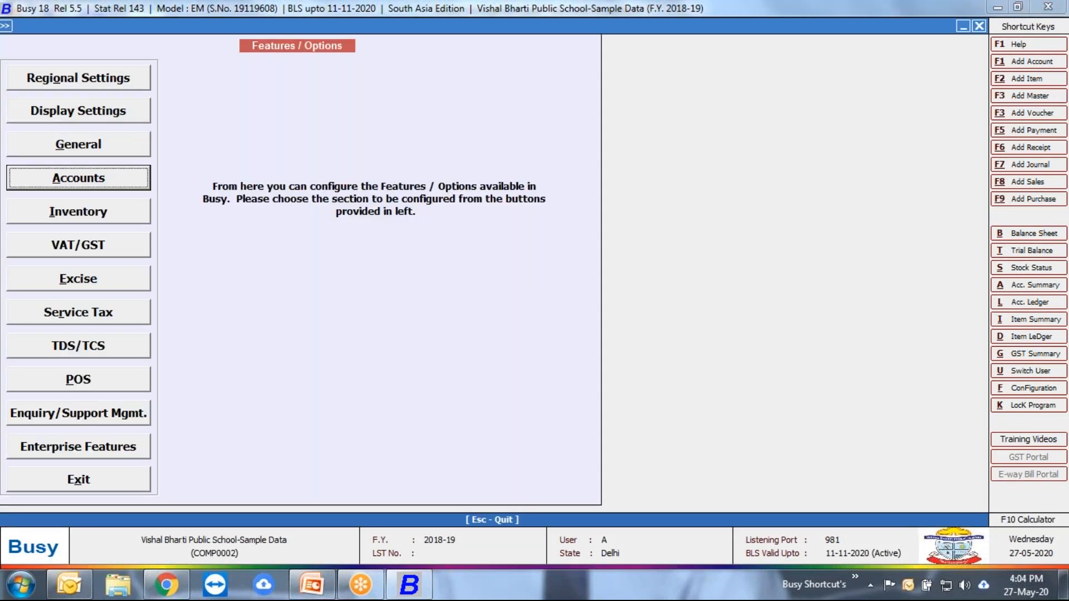
{"action": "key", "text": "Return"}
{"action": "key", "text": "Tab"}
{"action": "key", "text": "Return"}
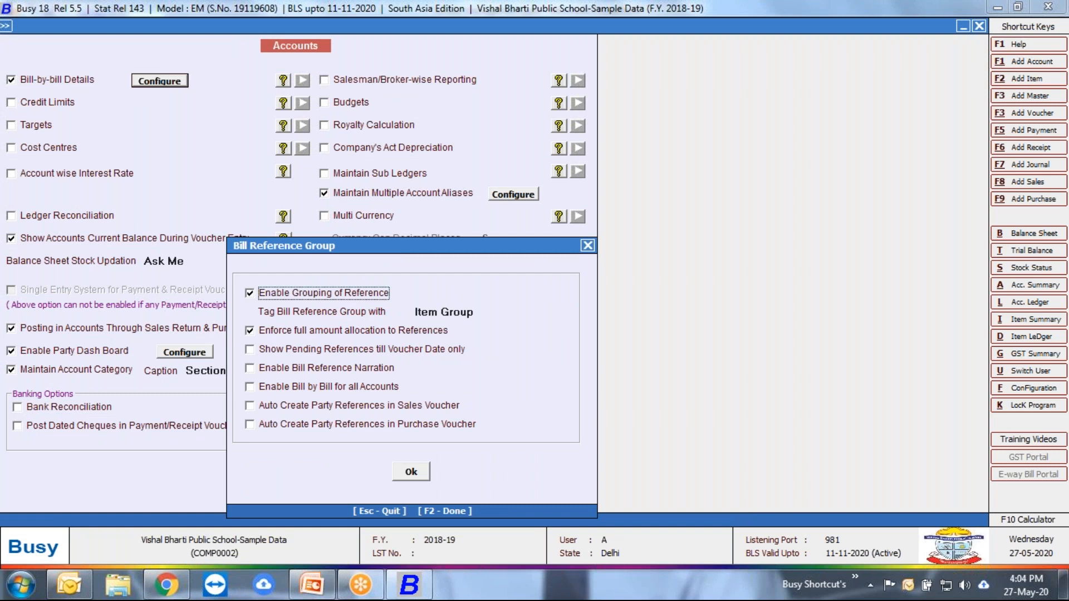
{"action": "left_click", "coordinate": [588, 247]}
{"action": "left_click", "coordinate": [312, 476]}
{"action": "left_click", "coordinate": [138, 483]}
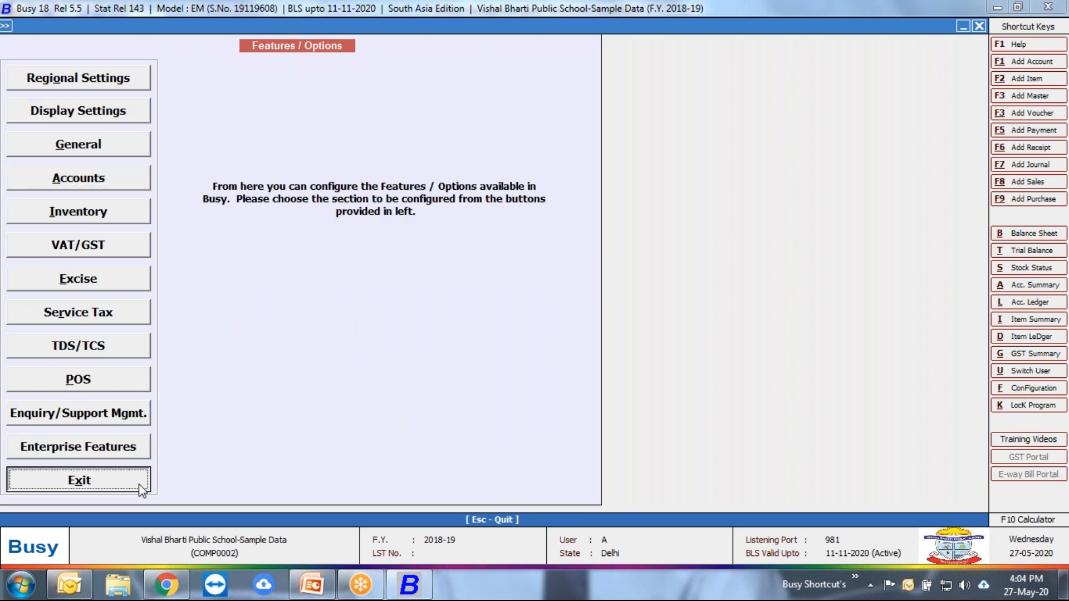
Step: List the receipt vouchers of all series from 01-04-2018 to 01-06-2018, shown by account name
{"action": "key", "text": "Right"}
{"action": "key", "text": "Down"}
{"action": "key", "text": "Down"}
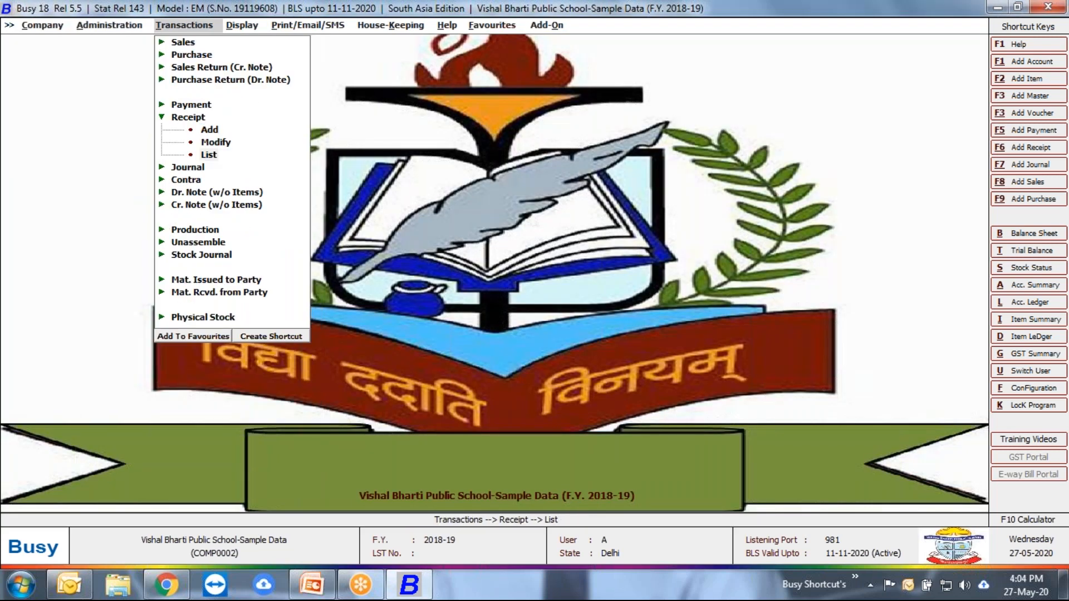
{"action": "key", "text": "Return"}
{"action": "key", "text": "Return"}
{"action": "key", "text": "Return"}
{"action": "key", "text": "Return"}
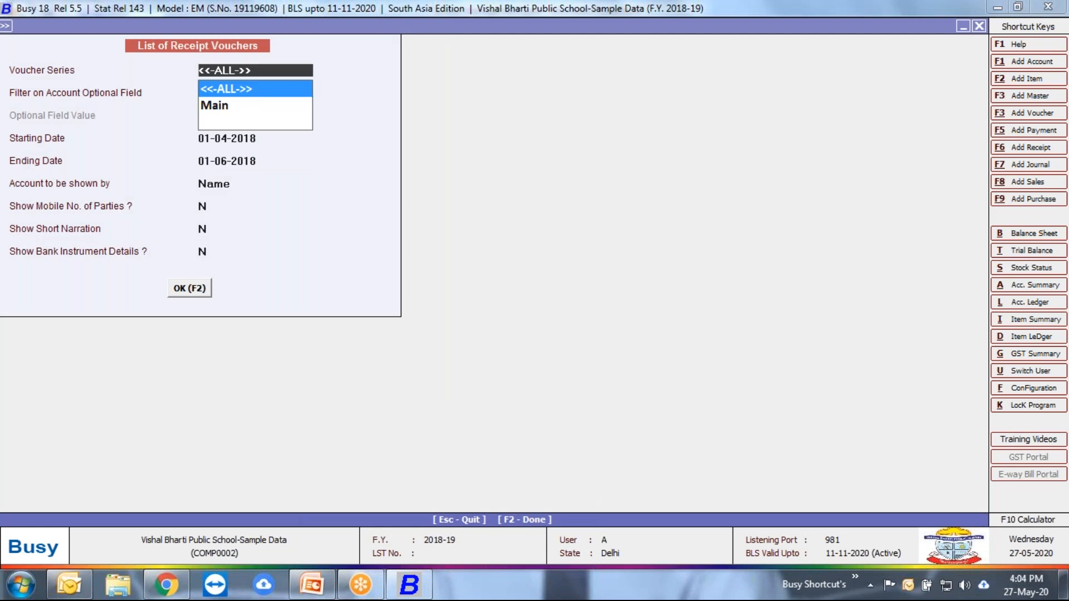
{"action": "key", "text": "F2"}
Step: Preview the printed fee receipt of the first listed voucher, dated 03-04-2018, and close the preview, voucher and list
{"action": "key", "text": "Return"}
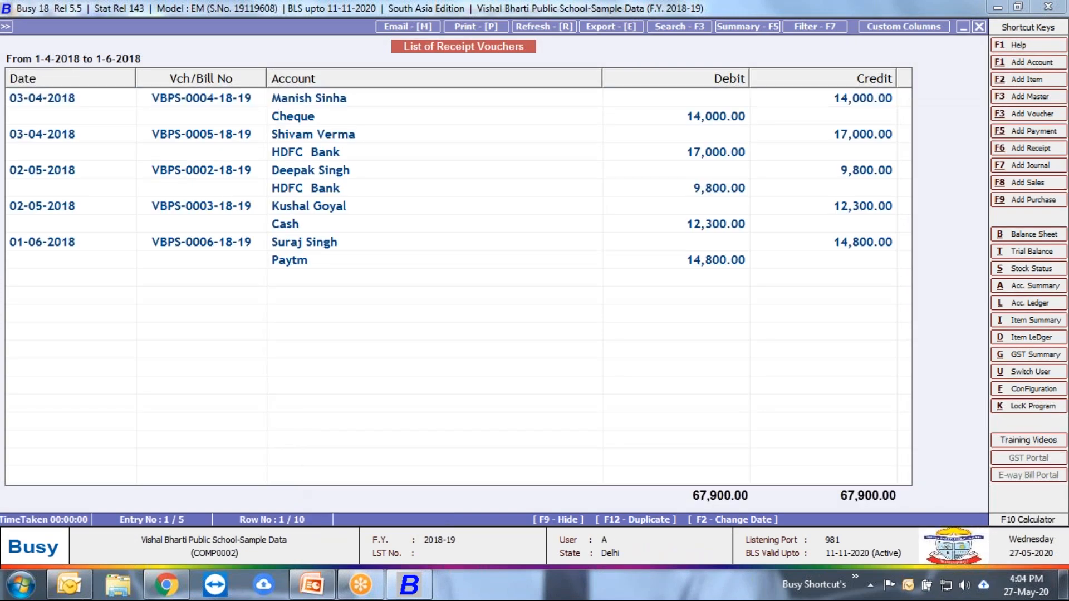
{"action": "key", "text": "alt+p"}
{"action": "key", "text": "Return"}
{"action": "key", "text": "Return"}
{"action": "key", "text": "Return"}
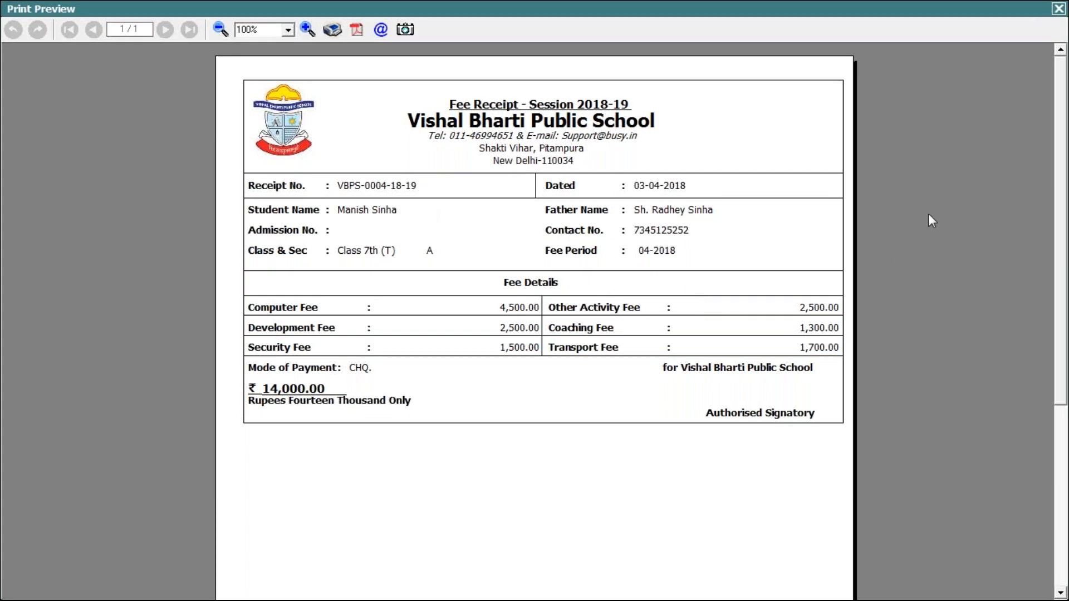
{"action": "key", "text": "Escape"}
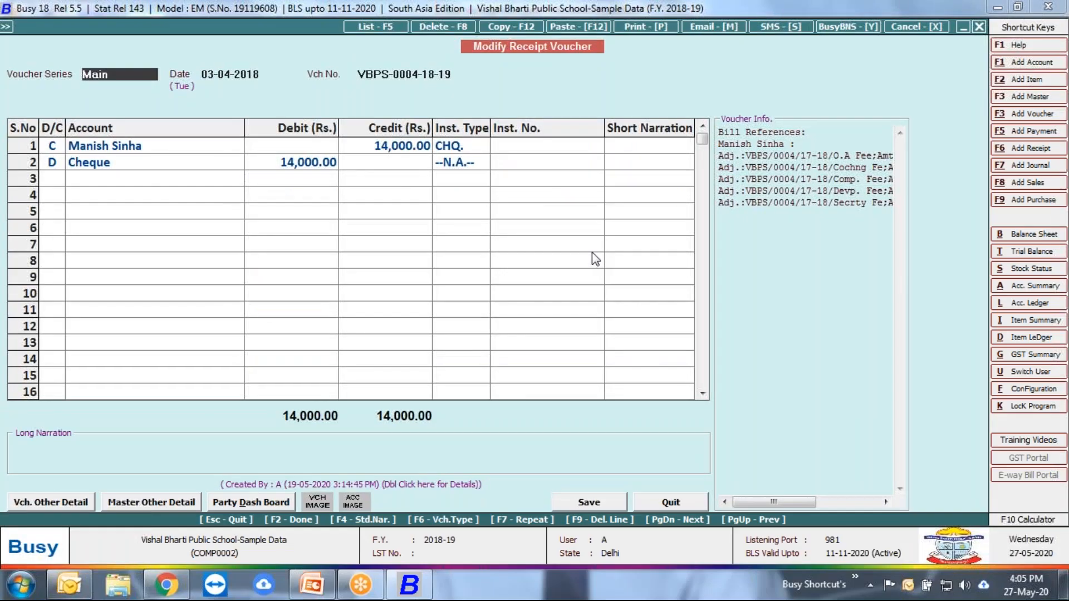
{"action": "key", "text": "Escape"}
{"action": "key", "text": "Escape"}
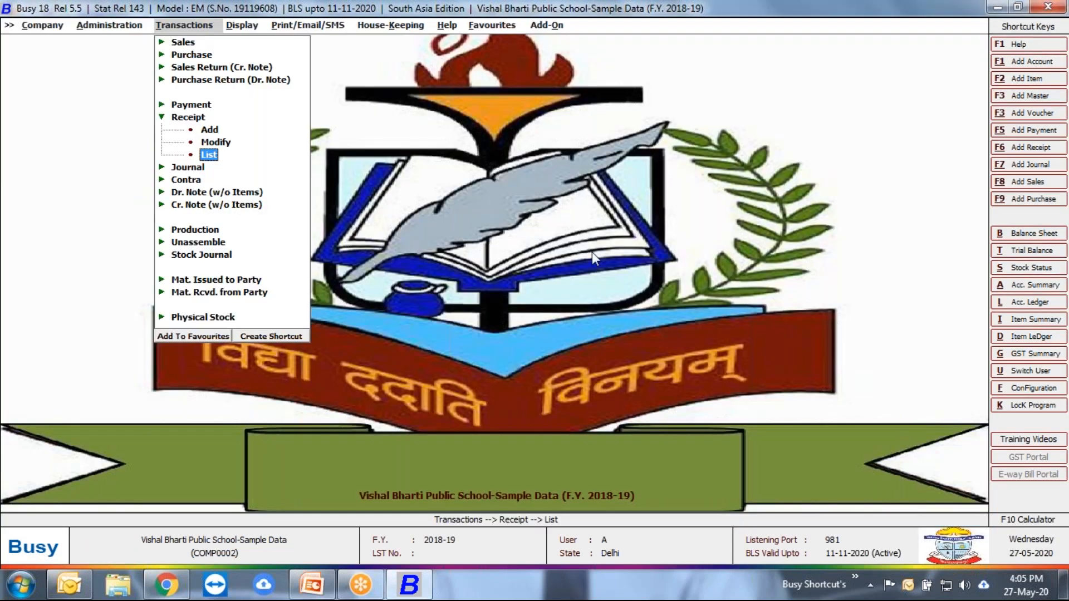
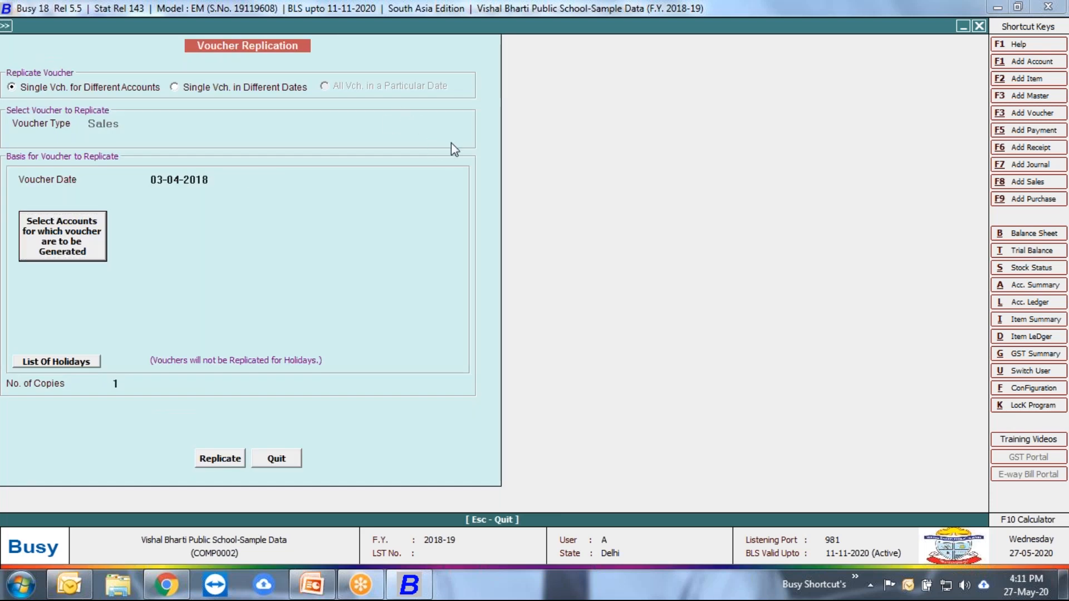
{"action": "key", "text": "Escape"}
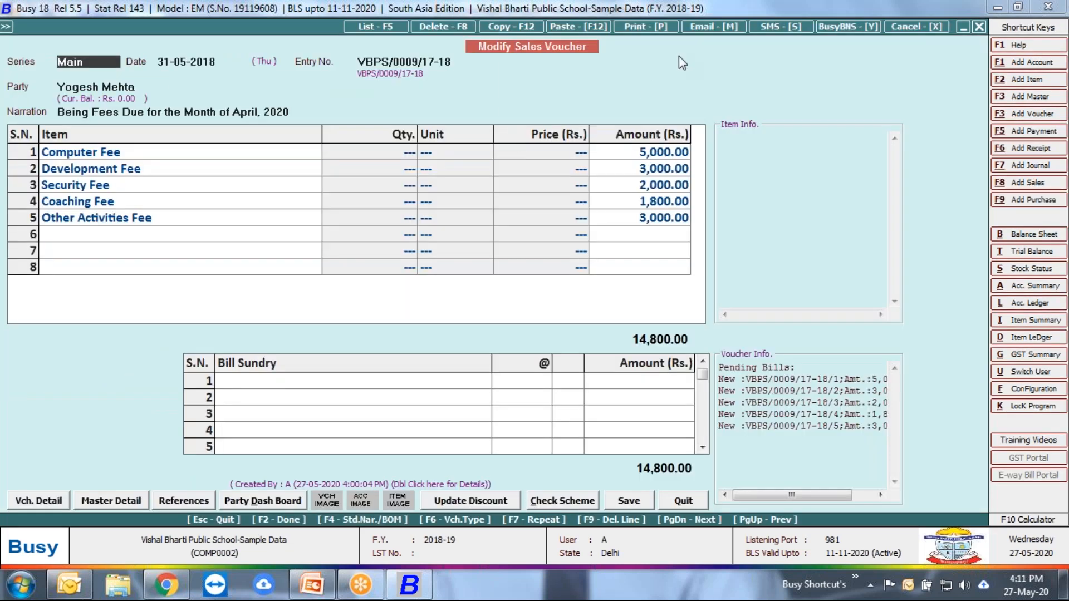
{"action": "key", "text": "F12"}
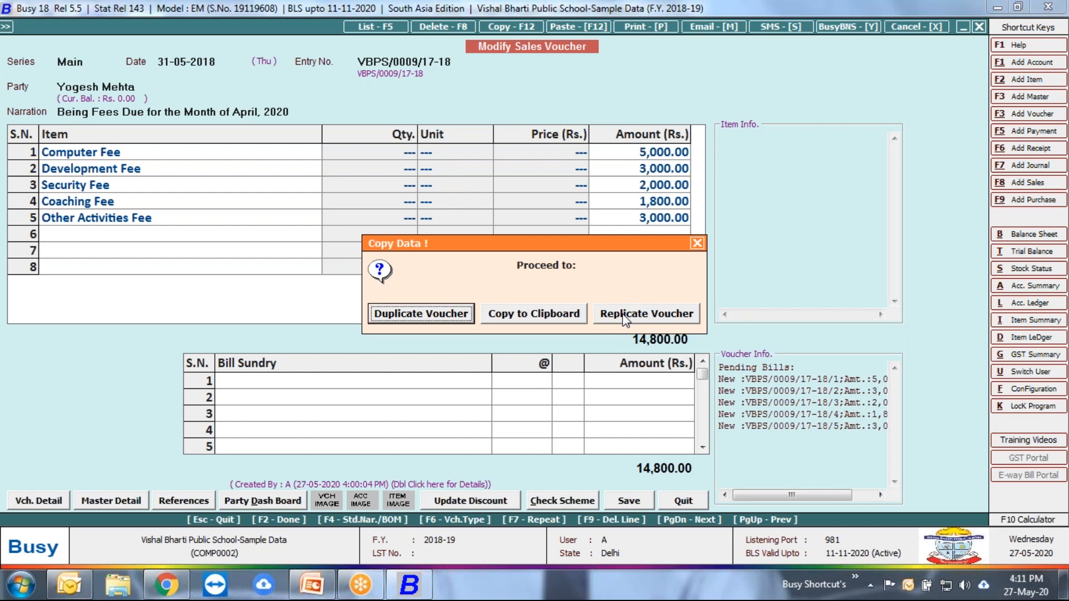
{"action": "left_click", "coordinate": [696, 242]}
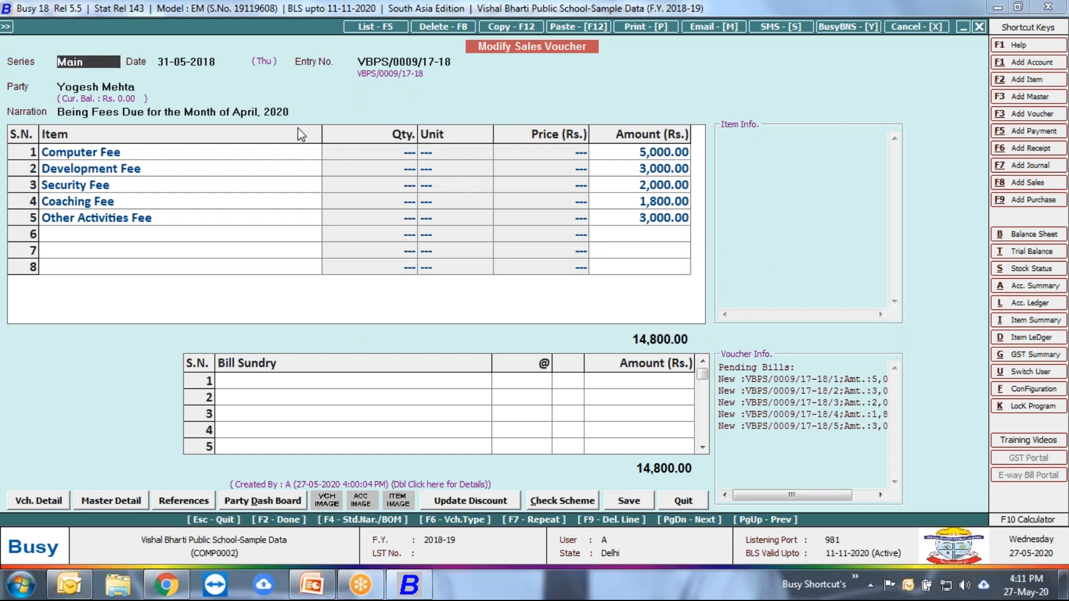
Step: Start replicating the student's sales voucher of 31-05-2018 for different accounts, with 01-07-2018 as the voucher date
{"action": "key", "text": "F12"}
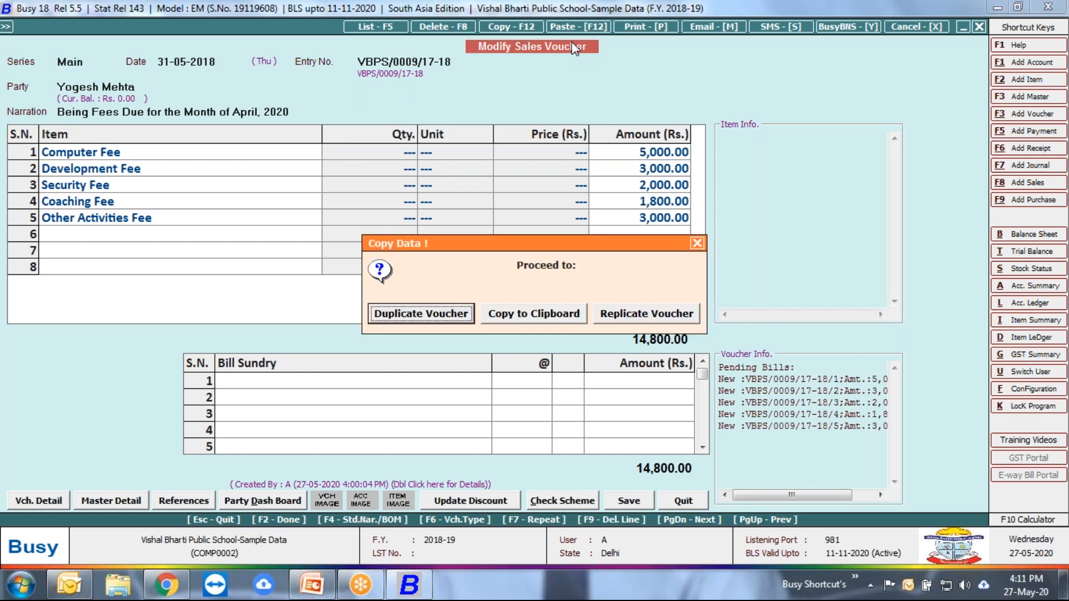
{"action": "left_click", "coordinate": [649, 315]}
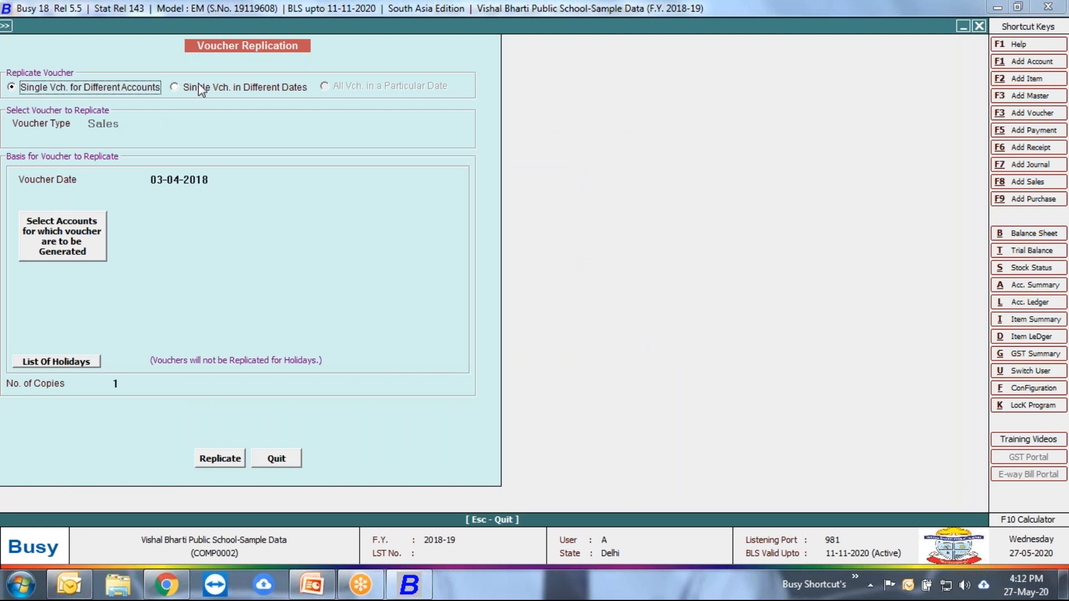
{"action": "left_click", "coordinate": [210, 179]}
{"action": "key", "text": "BackSpace"}
{"action": "key", "text": "BackSpace"}
{"action": "key", "text": "BackSpace"}
{"action": "key", "text": "BackSpace"}
{"action": "key", "text": "BackSpace"}
{"action": "key", "text": "BackSpace"}
{"action": "key", "text": "BackSpace"}
{"action": "key", "text": "BackSpace"}
{"action": "key", "text": "BackSpace"}
{"action": "type", "text": "1."}
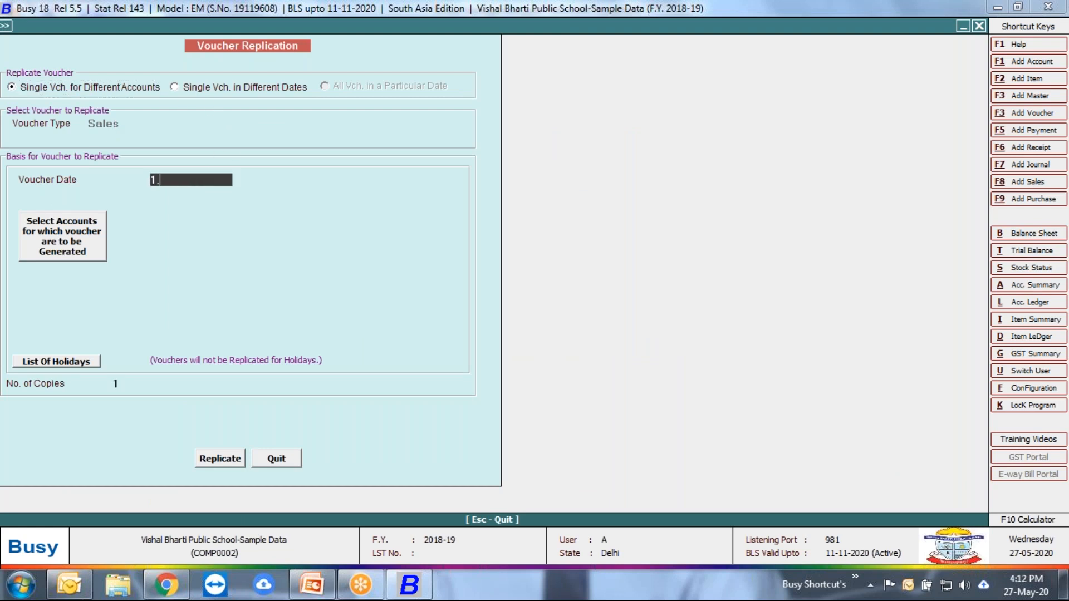
{"action": "type", "text": "7"}
{"action": "key", "text": "Return"}
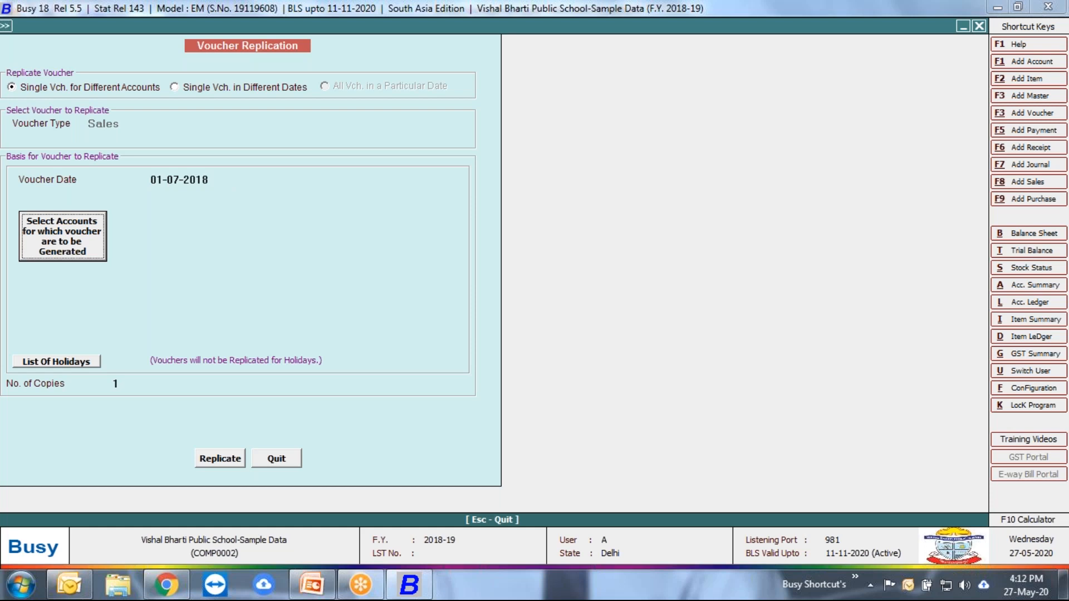
Step: Choose Class 6th as the account group whose accounts receive the replicated voucher
{"action": "left_click", "coordinate": [94, 229]}
{"action": "left_click", "coordinate": [86, 93]}
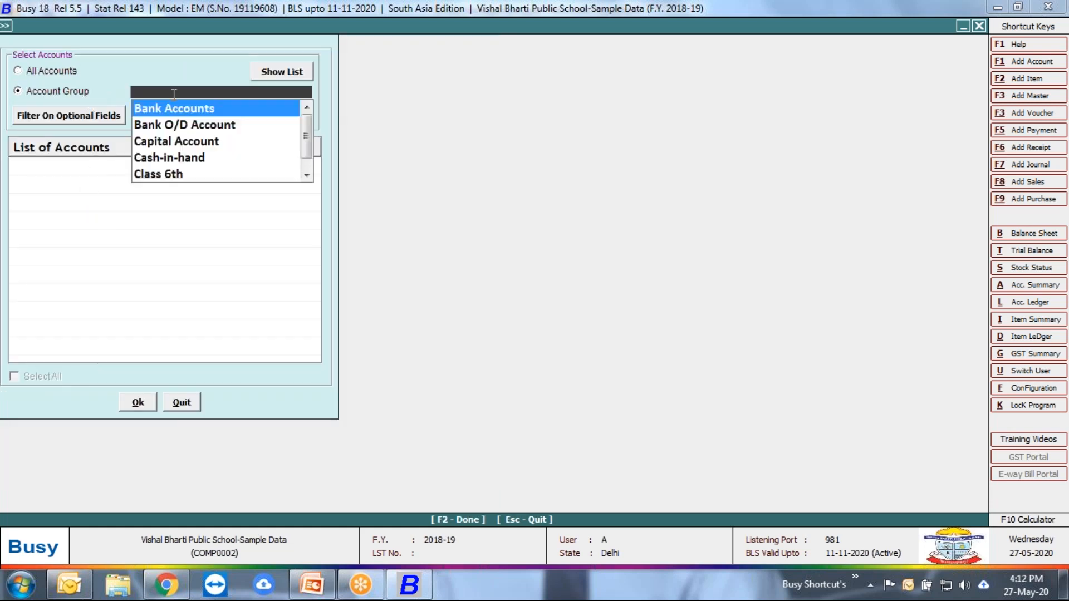
{"action": "key", "text": "Down"}
{"action": "key", "text": "Down"}
{"action": "key", "text": "Down"}
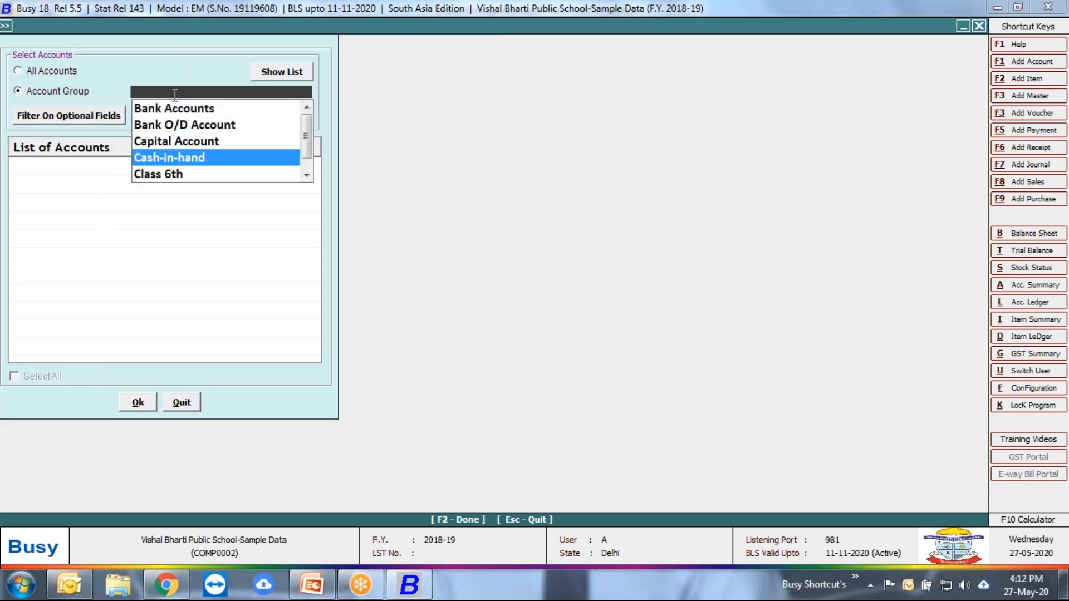
{"action": "key", "text": "Down"}
{"action": "key", "text": "Down"}
{"action": "key", "text": "Down"}
{"action": "key", "text": "Up"}
{"action": "key", "text": "Up"}
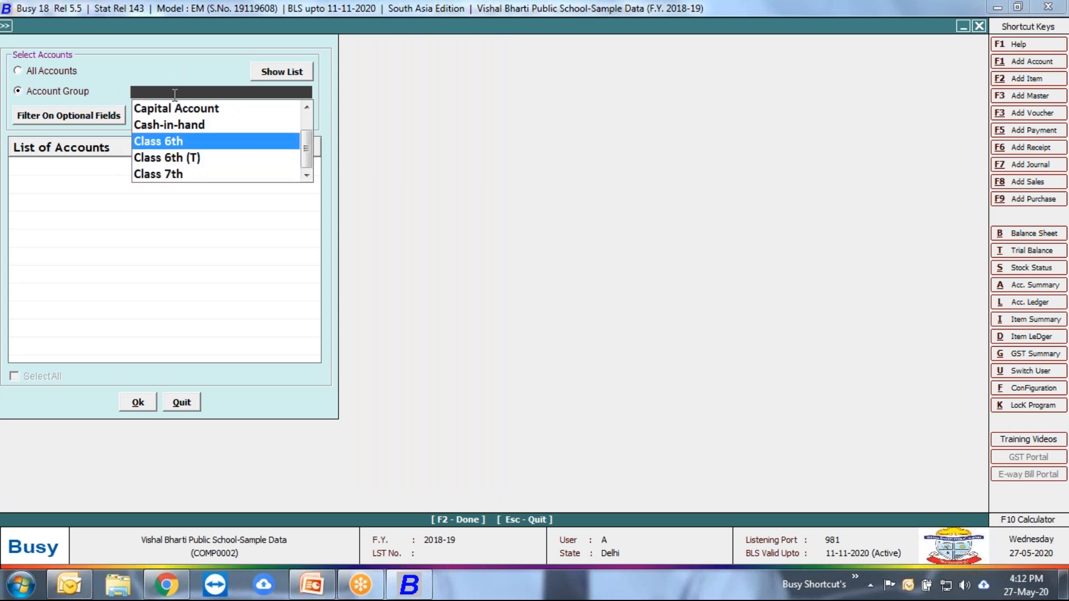
{"action": "key", "text": "Return"}
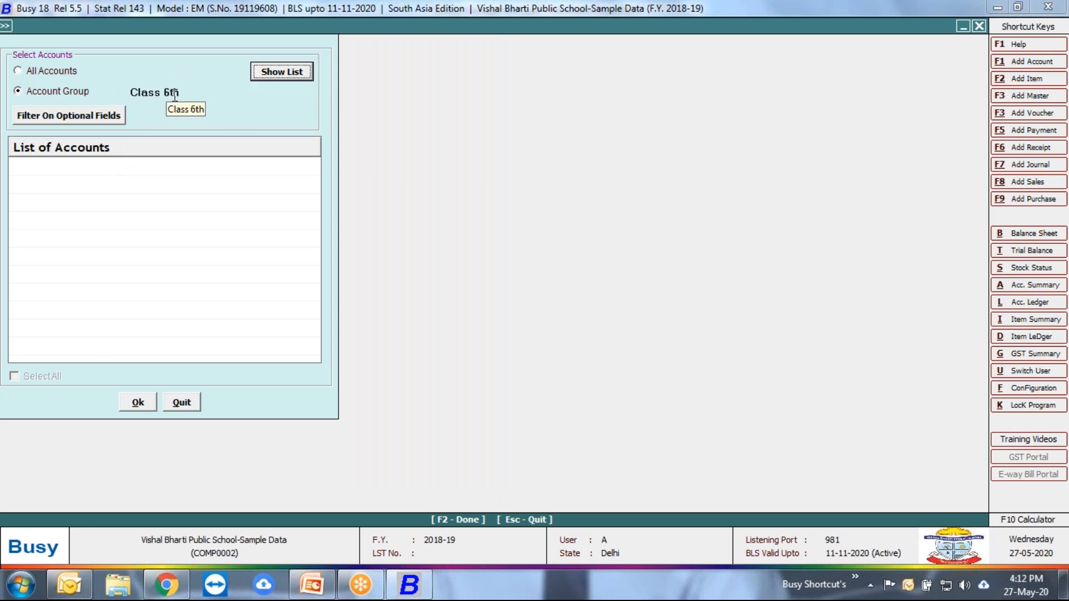
Step: Browse the other class account groups and quit the replication without generating vouchers
{"action": "left_click", "coordinate": [191, 91]}
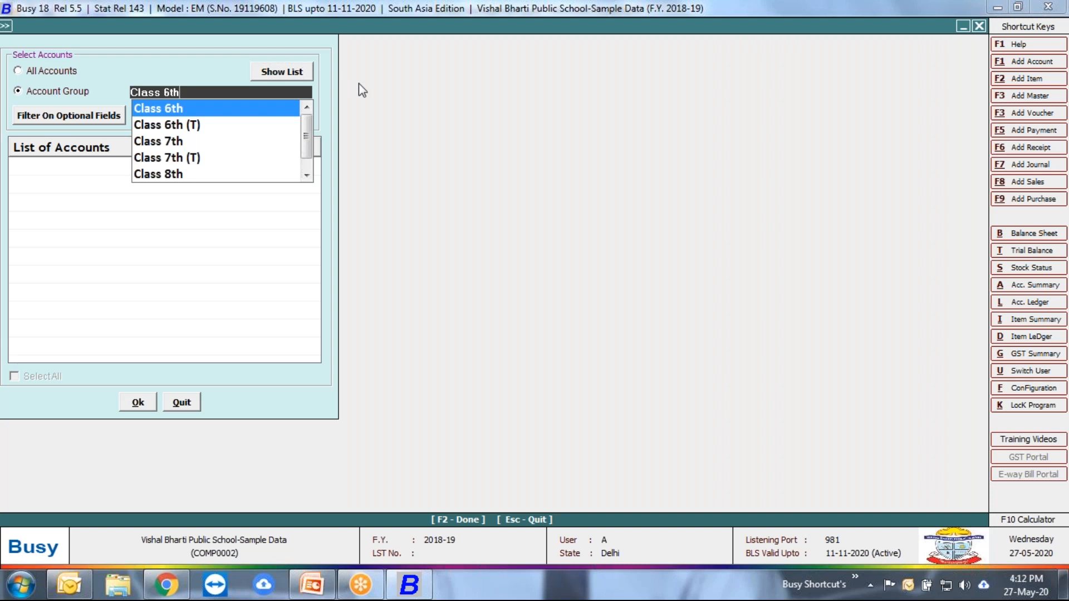
{"action": "key", "text": "Down"}
{"action": "key", "text": "Down"}
{"action": "key", "text": "Down"}
{"action": "key", "text": "Down"}
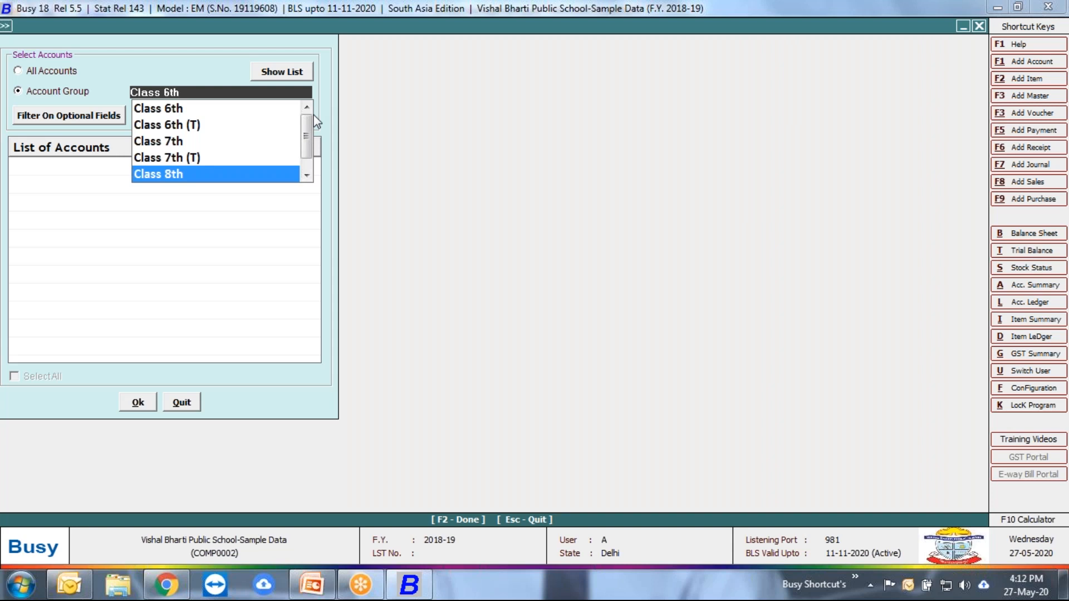
{"action": "key", "text": "Escape"}
{"action": "key", "text": "Escape"}
{"action": "key", "text": "Return"}
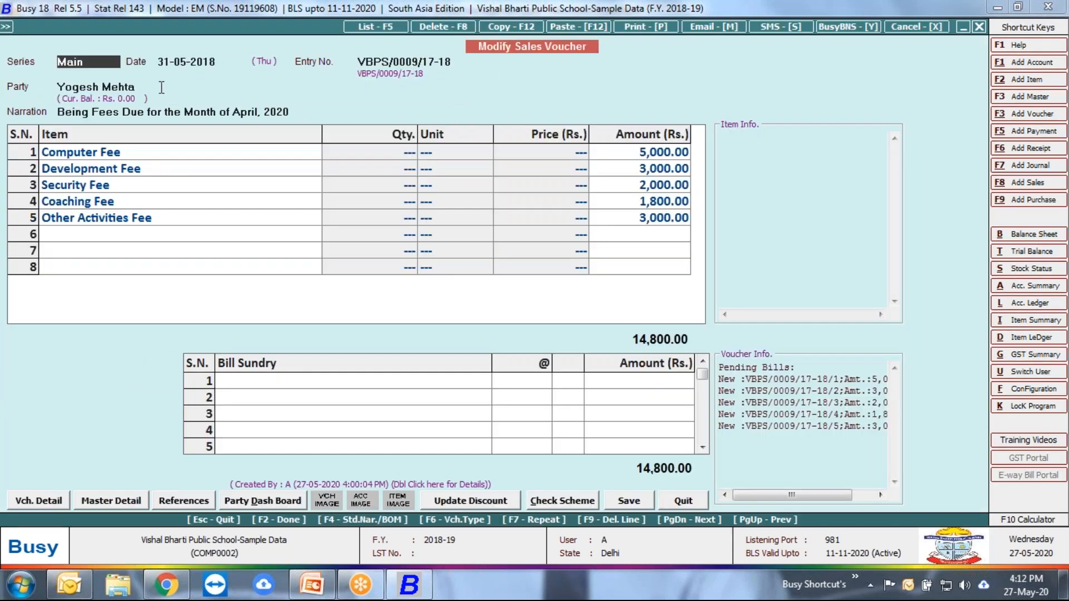
Step: Check the class of the voucher's student in the party list and keep the same party
{"action": "key", "text": "Return"}
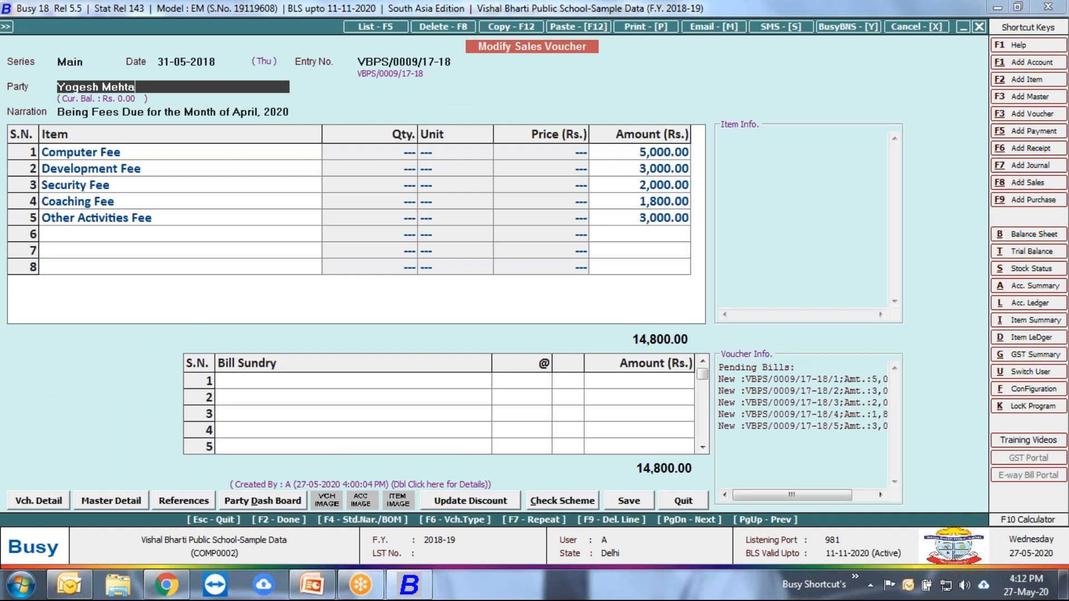
{"action": "key", "text": "space"}
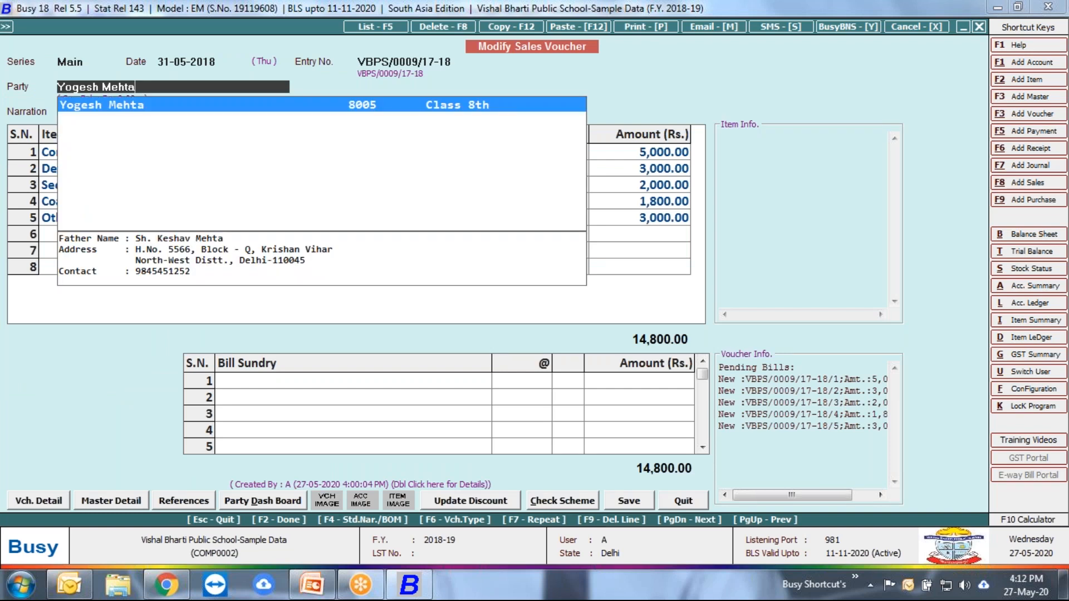
{"action": "key", "text": "Return"}
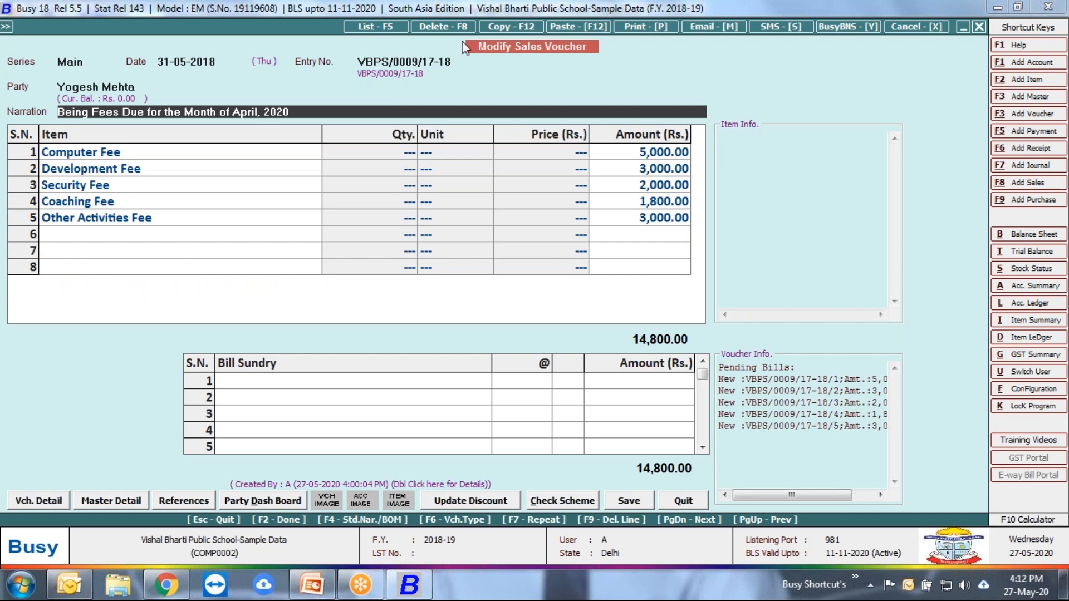
Step: Reopen replication of this sales voucher for different accounts and set the voucher date to 01-07-2018
{"action": "key", "text": "F12"}
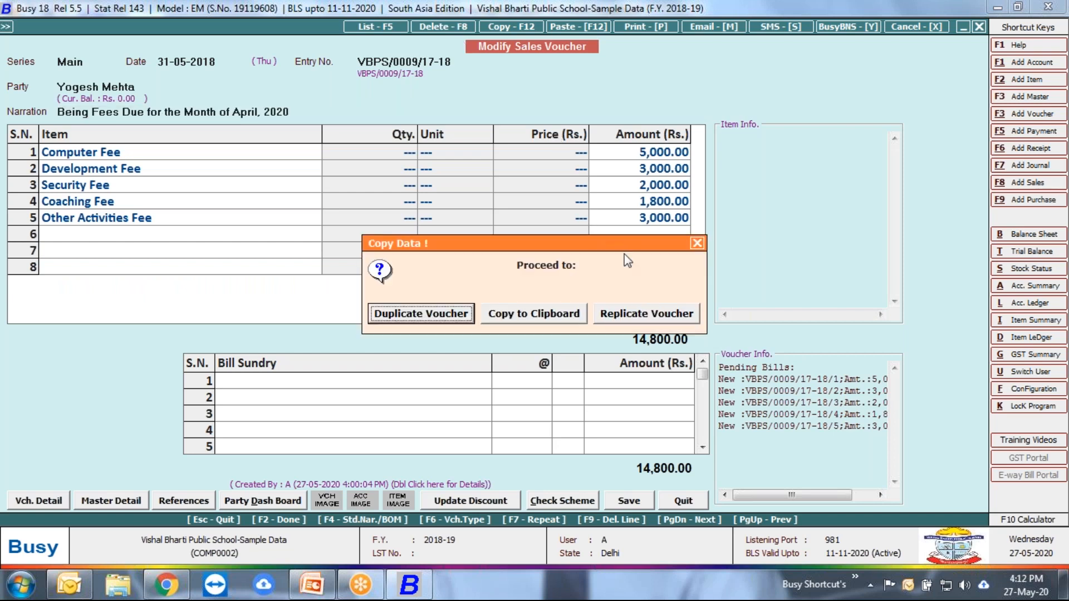
{"action": "left_click", "coordinate": [661, 309]}
{"action": "left_click", "coordinate": [203, 180]}
{"action": "left_click_drag", "start_coordinate": [218, 181], "coordinate": [135, 172]}
{"action": "key", "text": "Return"}
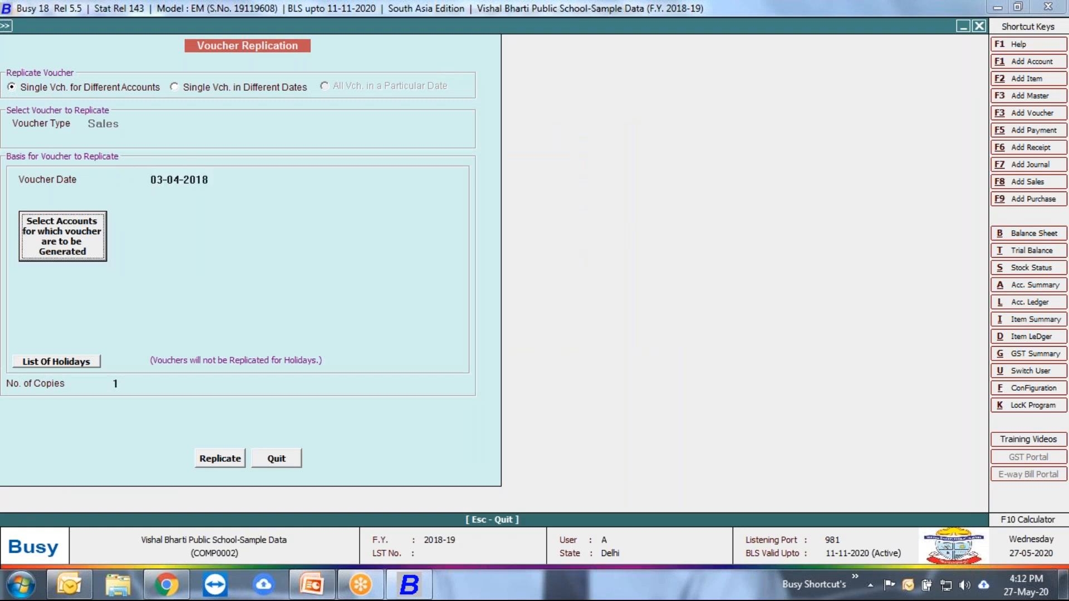
{"action": "left_click", "coordinate": [219, 181]}
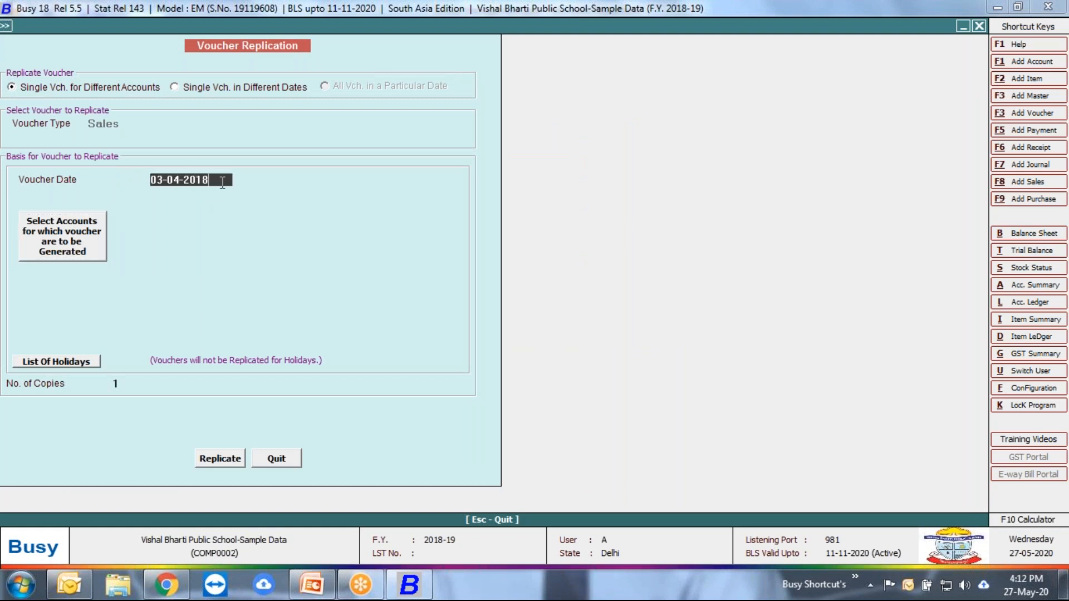
{"action": "key", "text": "BackSpace"}
{"action": "key", "text": "BackSpace"}
{"action": "key", "text": "BackSpace"}
{"action": "key", "text": "BackSpace"}
{"action": "key", "text": "BackSpace"}
{"action": "key", "text": "BackSpace"}
{"action": "key", "text": "BackSpace"}
{"action": "key", "text": "BackSpace"}
{"action": "key", "text": "BackSpace"}
{"action": "type", "text": "01.07"}
{"action": "key", "text": "Return"}
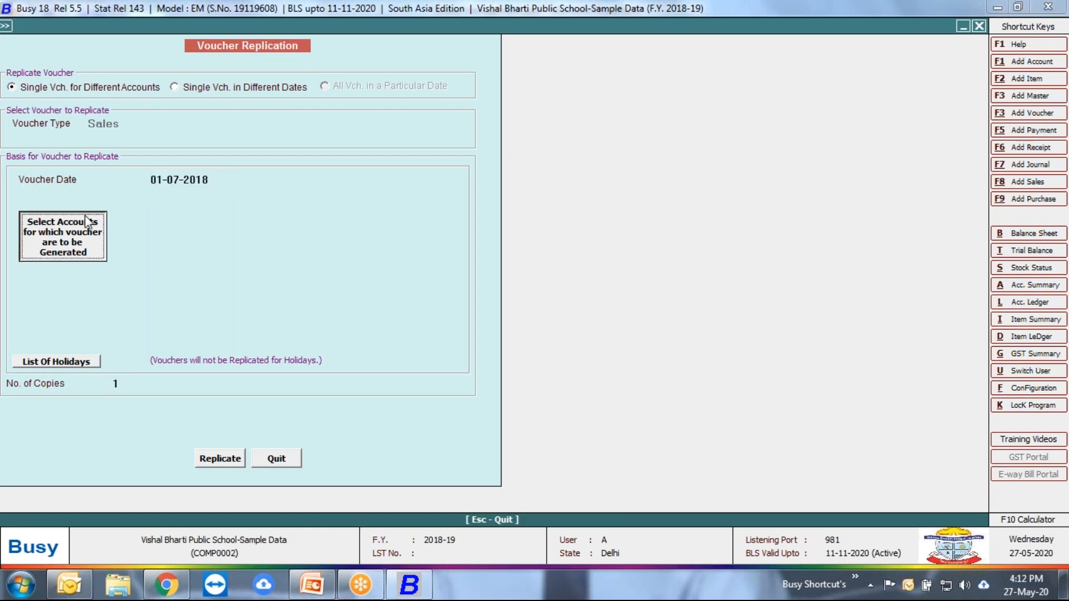
Step: Select all accounts of the Class 8th account group as recipients of the replicated voucher
{"action": "left_click", "coordinate": [90, 224]}
{"action": "left_click", "coordinate": [76, 94]}
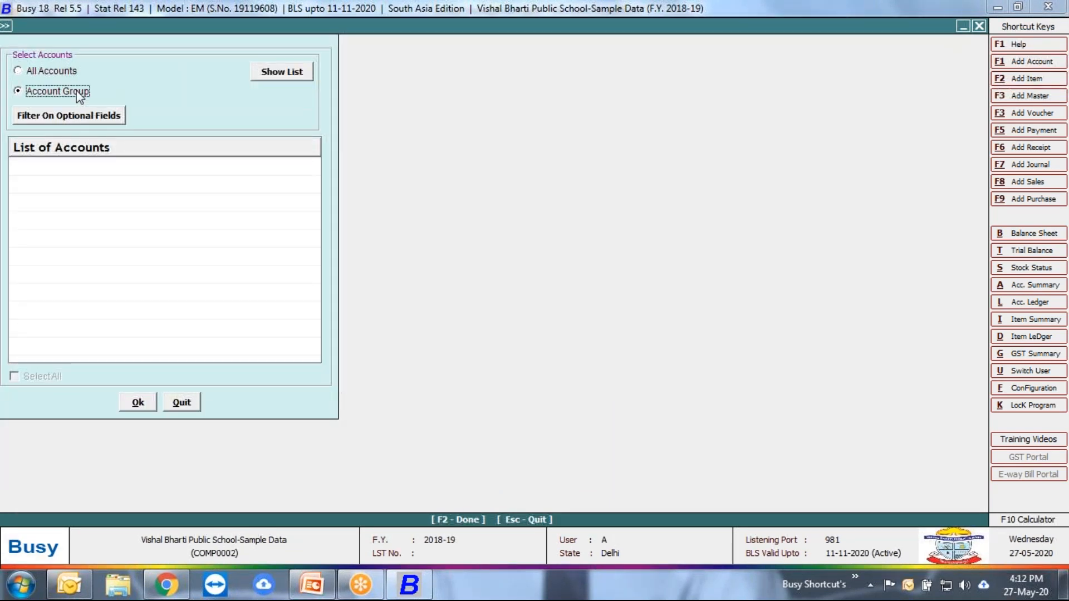
{"action": "type", "text": "8"}
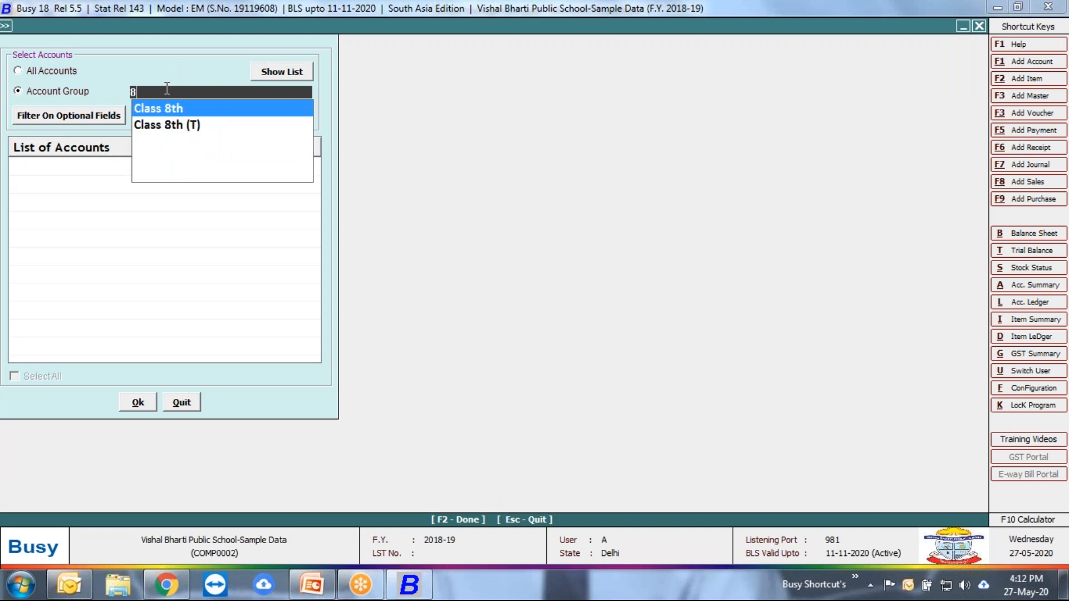
{"action": "key", "text": "Return"}
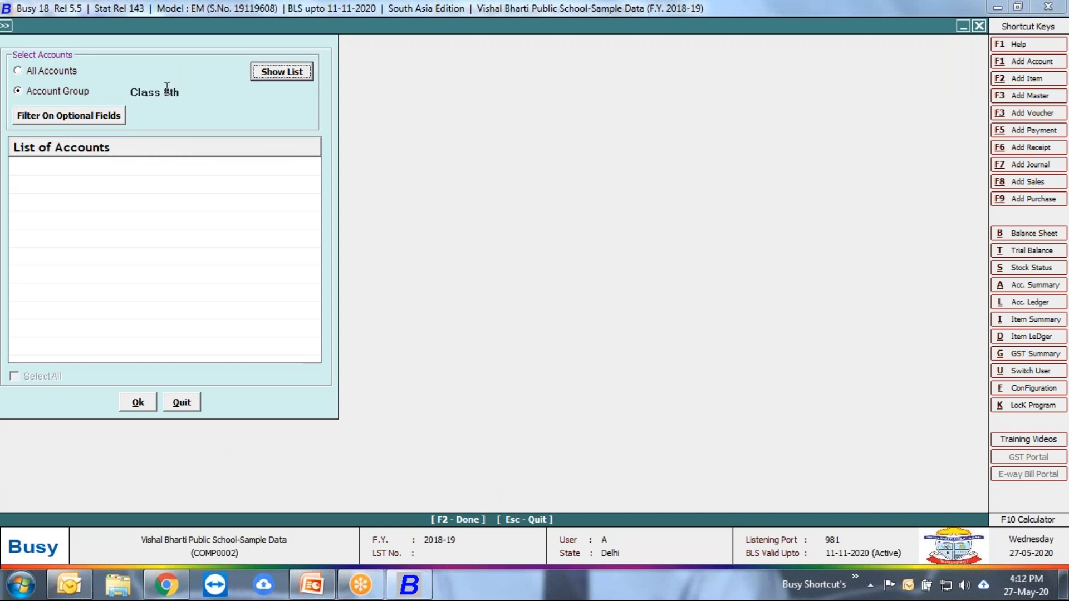
{"action": "left_click", "coordinate": [266, 75]}
{"action": "left_click", "coordinate": [37, 377]}
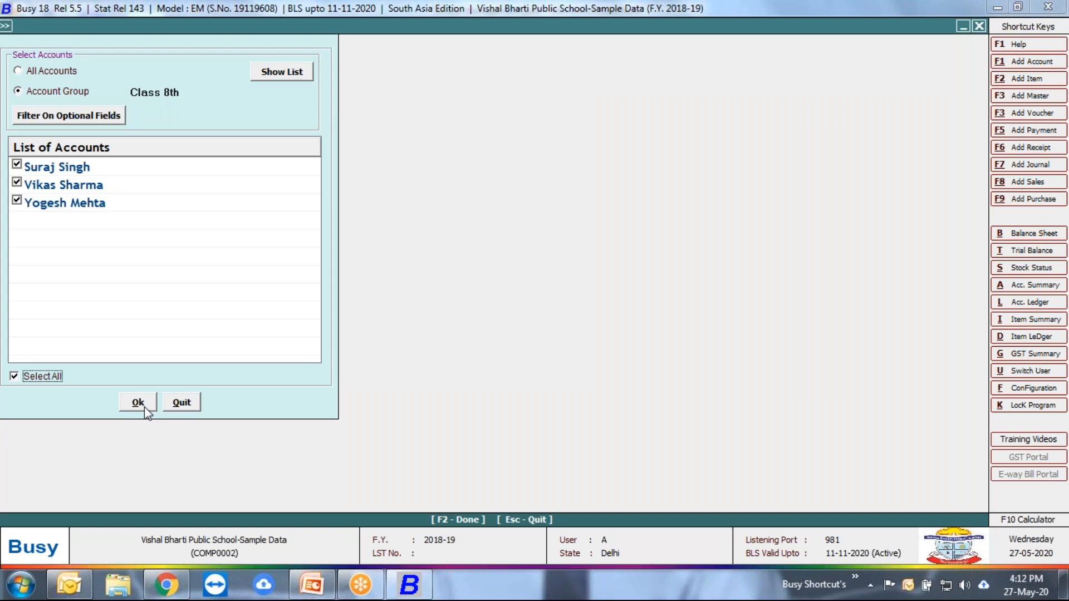
{"action": "left_click", "coordinate": [139, 404]}
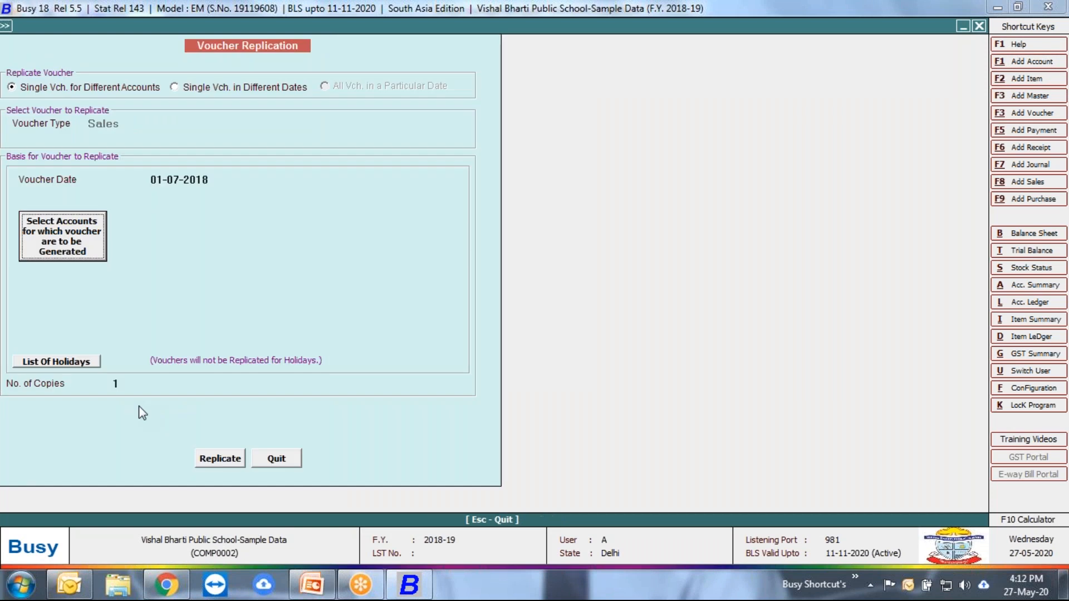
Step: Replicate the fee voucher for the selected Class 8th accounts, and quit the replication and voucher screens
{"action": "left_click", "coordinate": [234, 460]}
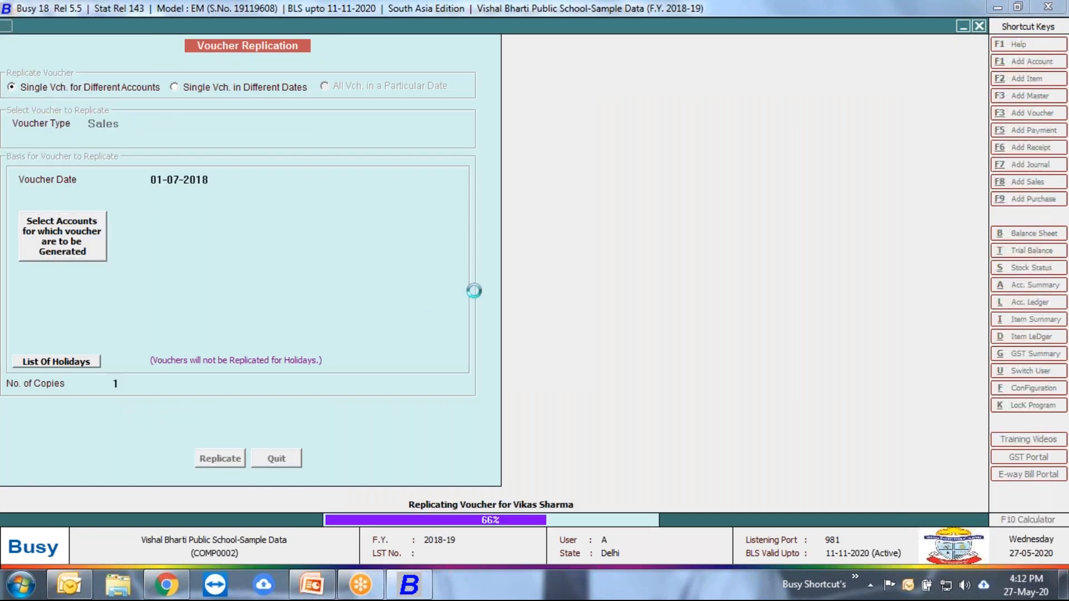
{"action": "key", "text": "Return"}
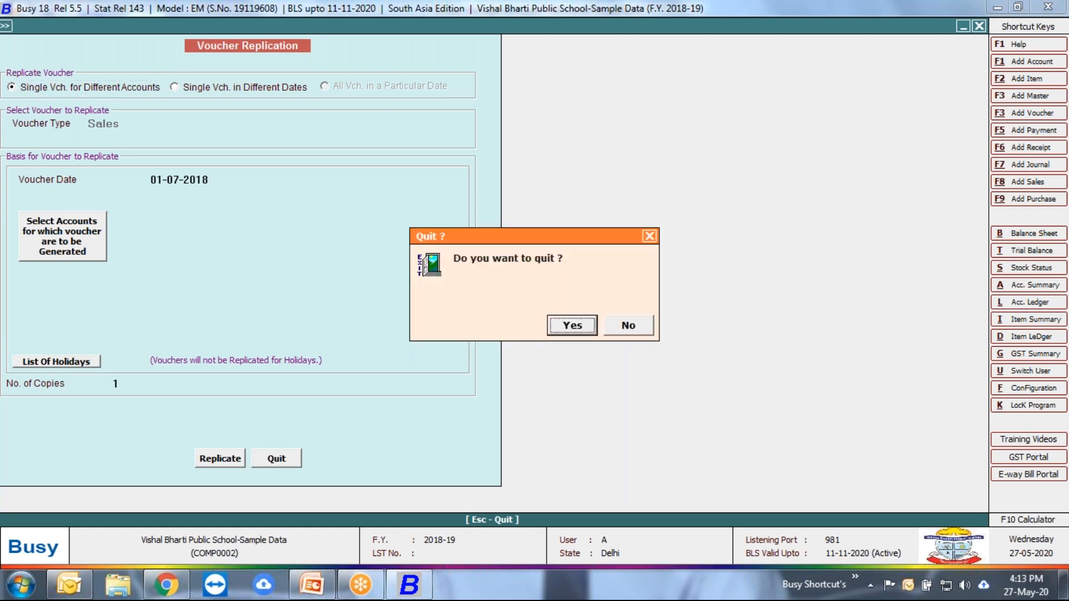
{"action": "key", "text": "Escape"}
{"action": "key", "text": "Escape"}
{"action": "key", "text": "Return"}
{"action": "key", "text": "Escape"}
{"action": "key", "text": "Escape"}
Step: List the sales vouchers of all series for 01-07-2018 in the With Roll No. format, and close the list
{"action": "key", "text": "Down"}
{"action": "key", "text": "Down"}
{"action": "key", "text": "Down"}
{"action": "key", "text": "Up"}
{"action": "key", "text": "Up"}
{"action": "key", "text": "Up"}
{"action": "key", "text": "Return"}
{"action": "key", "text": "Down"}
{"action": "key", "text": "Down"}
{"action": "key", "text": "Return"}
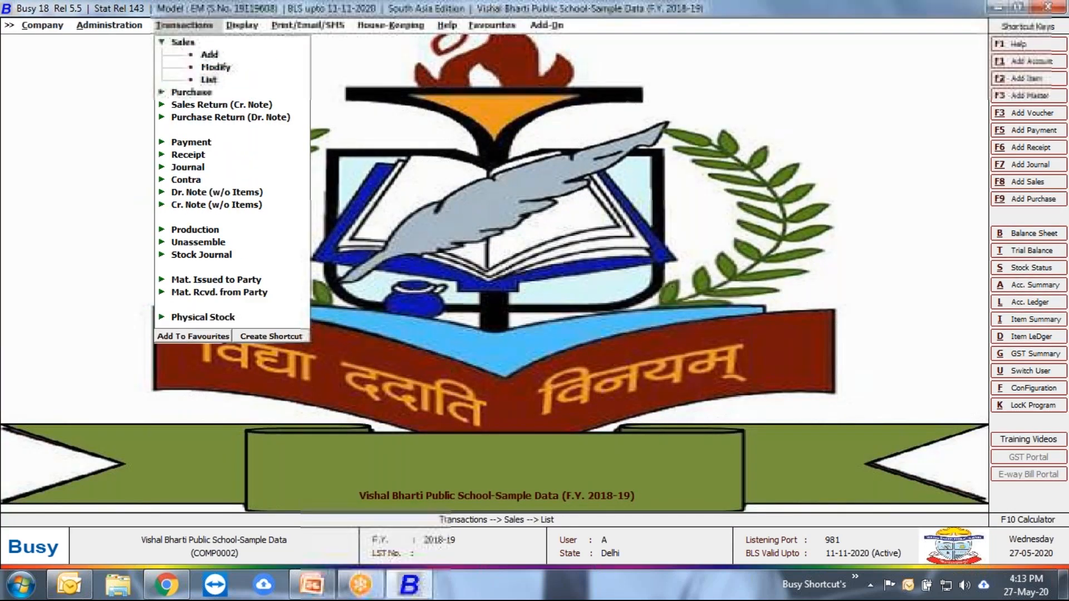
{"action": "key", "text": "Down"}
{"action": "key", "text": "Return"}
{"action": "key", "text": "Return"}
{"action": "key", "text": "Return"}
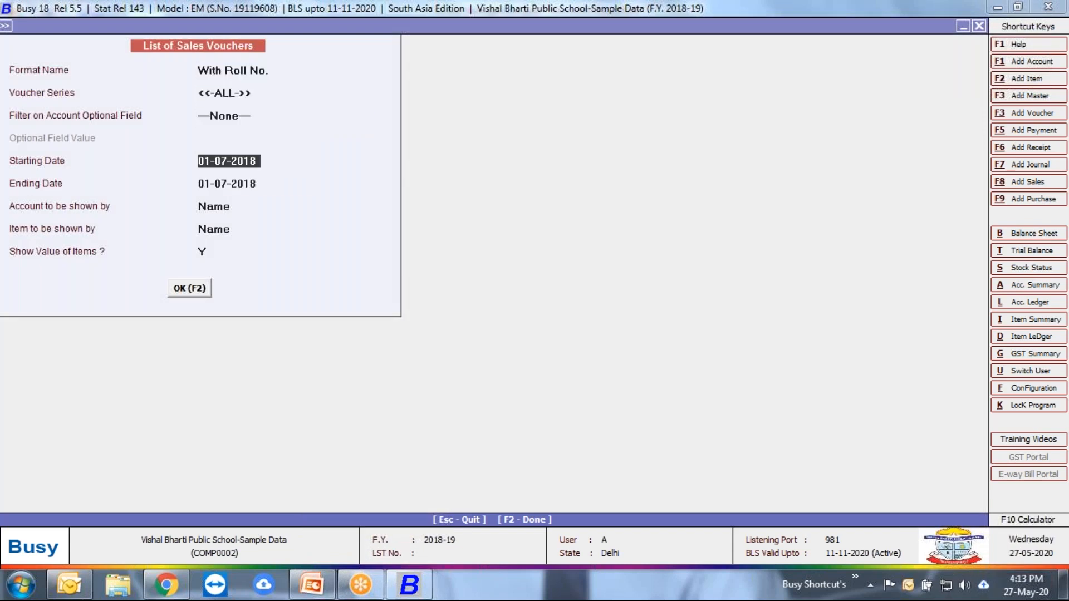
{"action": "key", "text": "Return"}
{"action": "key", "text": "Return"}
{"action": "key", "text": "F2"}
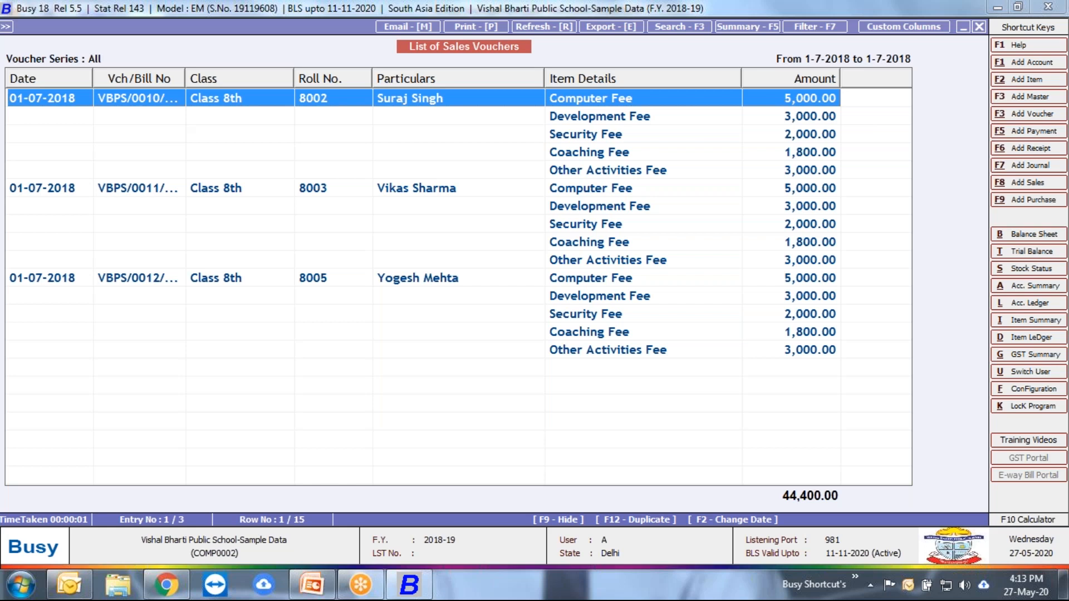
{"action": "key", "text": "Escape"}
{"action": "key", "text": "Escape"}
{"action": "key", "text": "Escape"}
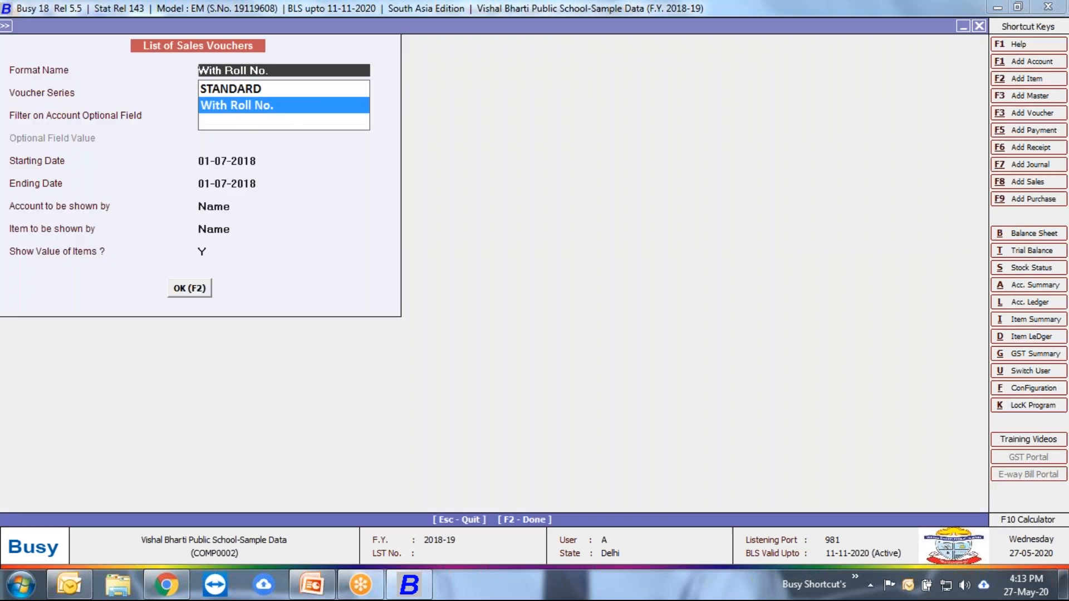
{"action": "key", "text": "Return"}
{"action": "key", "text": "Escape"}
Step: Start a new sales voucher in the Main series and set its date to 01-08-2018
{"action": "key", "text": "Up"}
{"action": "key", "text": "Up"}
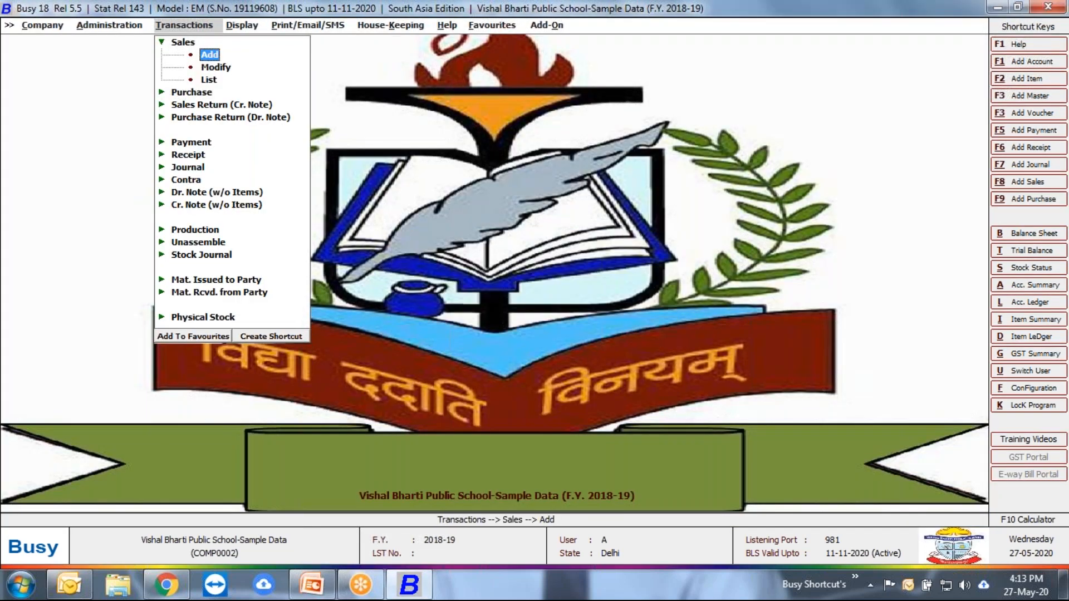
{"action": "key", "text": "Return"}
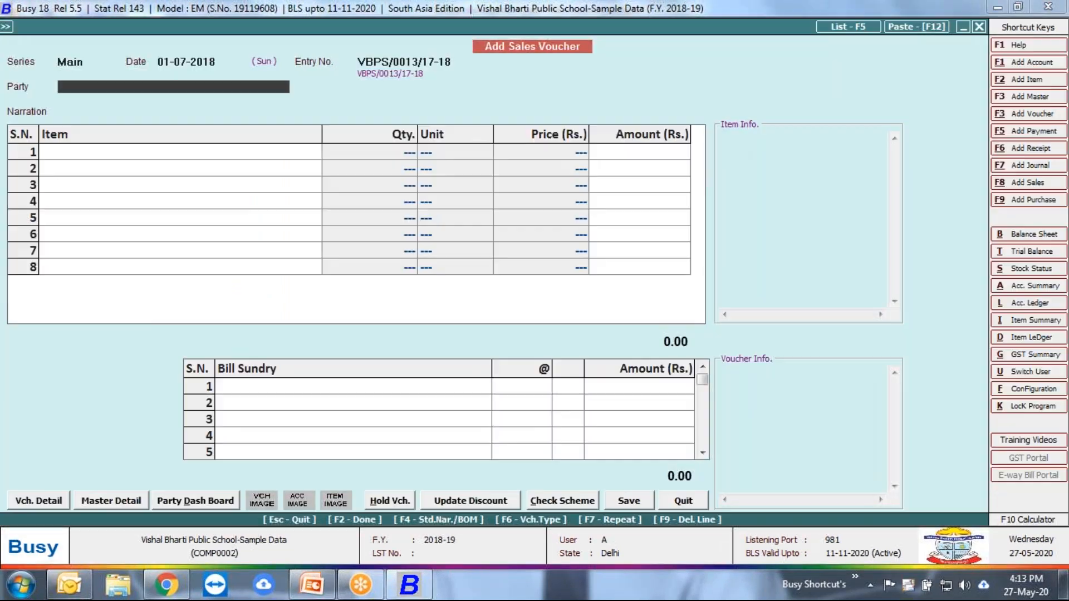
{"action": "key", "text": "space"}
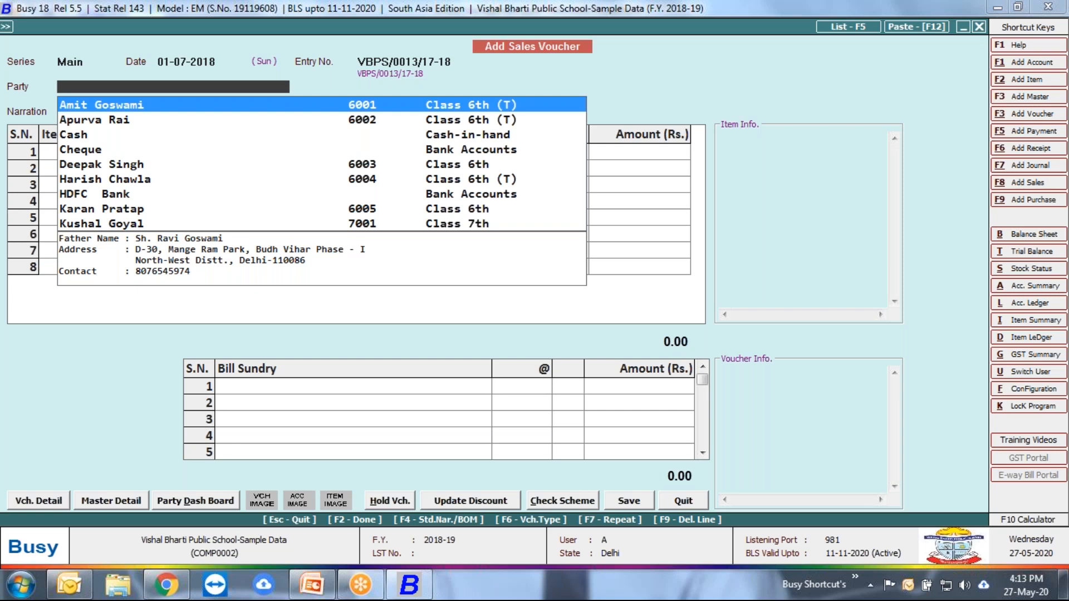
{"action": "key", "text": "Down"}
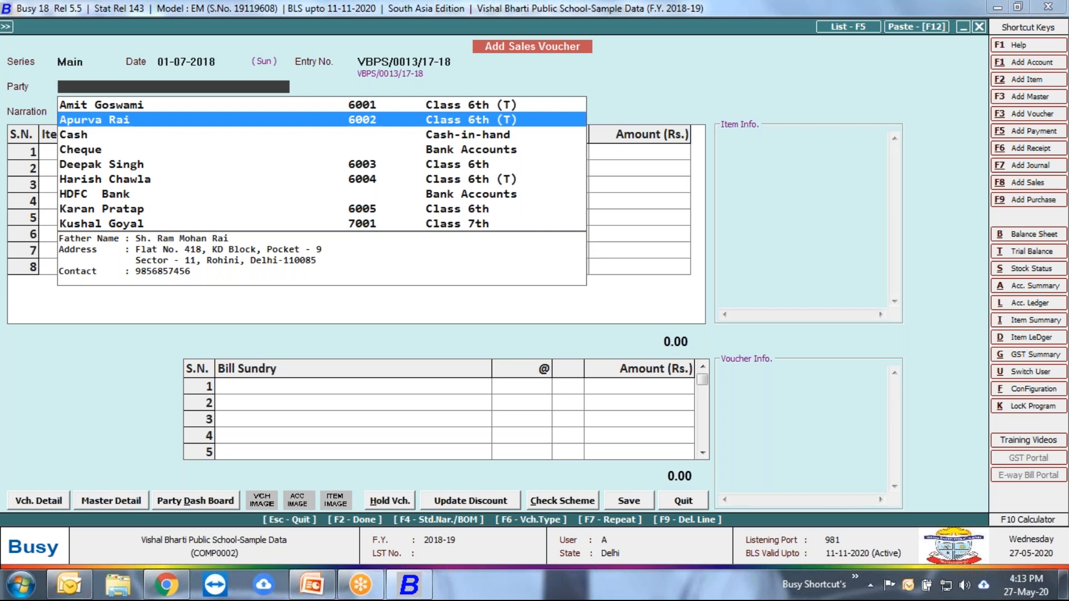
{"action": "key", "text": "Escape"}
{"action": "type", "text": "1-8"}
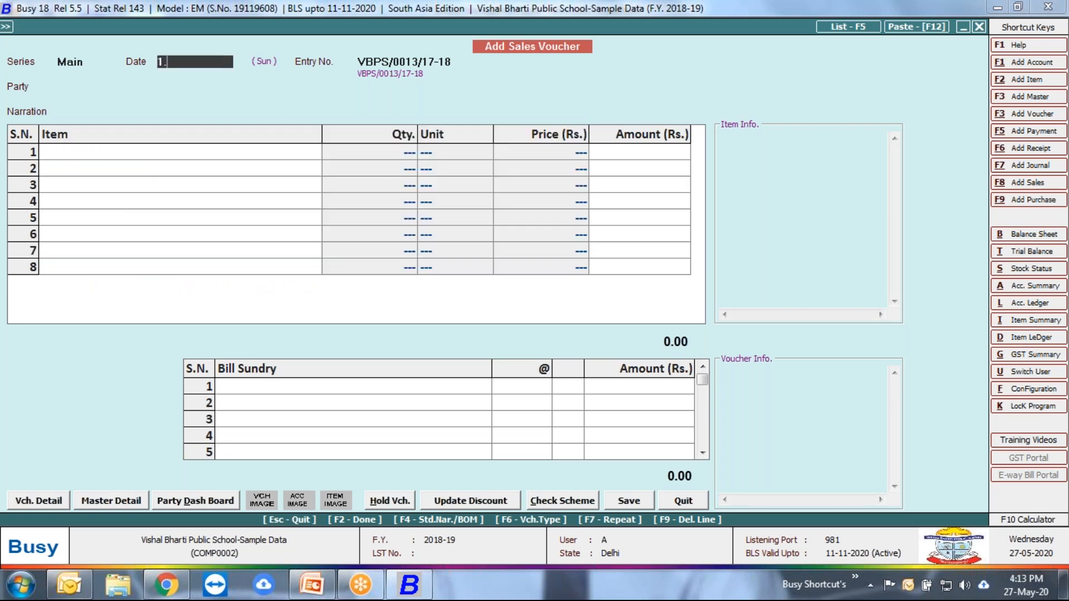
{"action": "key", "text": "Return"}
Step: Set the first Class 6th (T) student in the account list as the voucher's party
{"action": "key", "text": "space"}
{"action": "key", "text": "Return"}
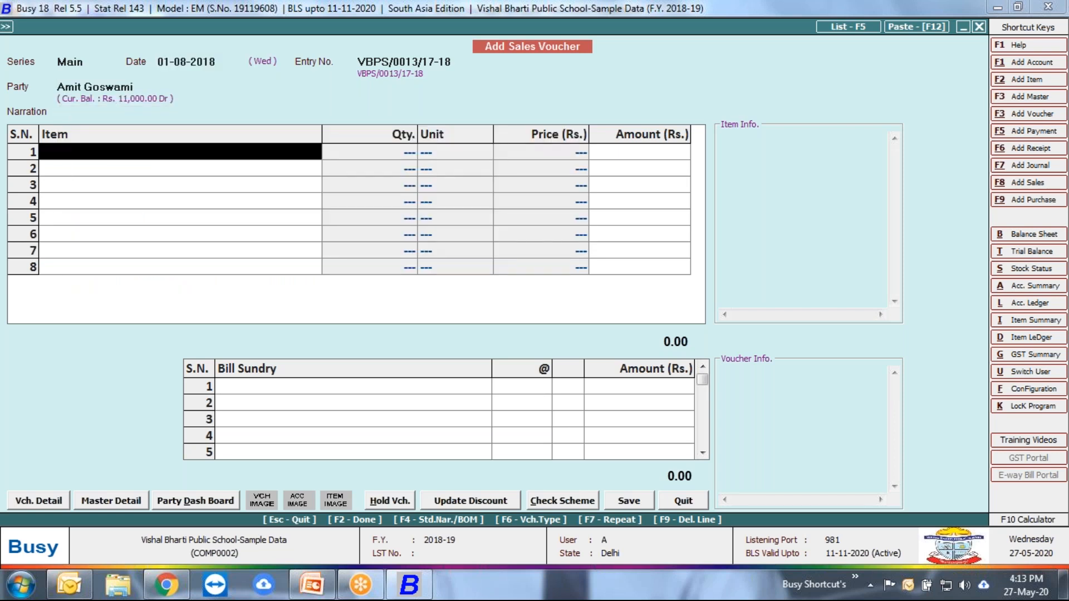
{"action": "key", "text": "Escape"}
{"action": "key", "text": "Escape"}
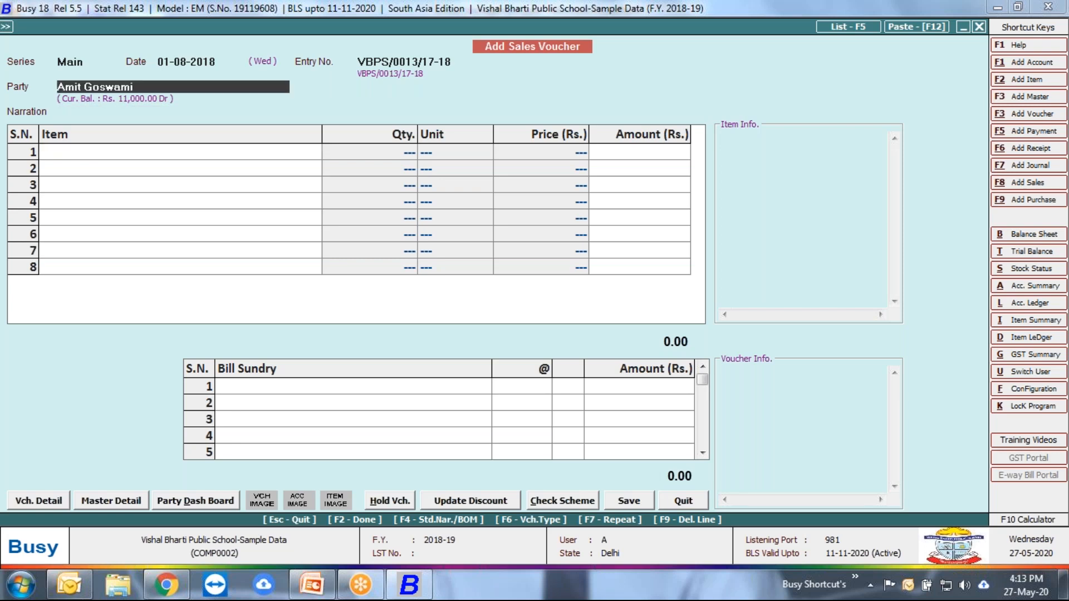
{"action": "type", "text": "ami"}
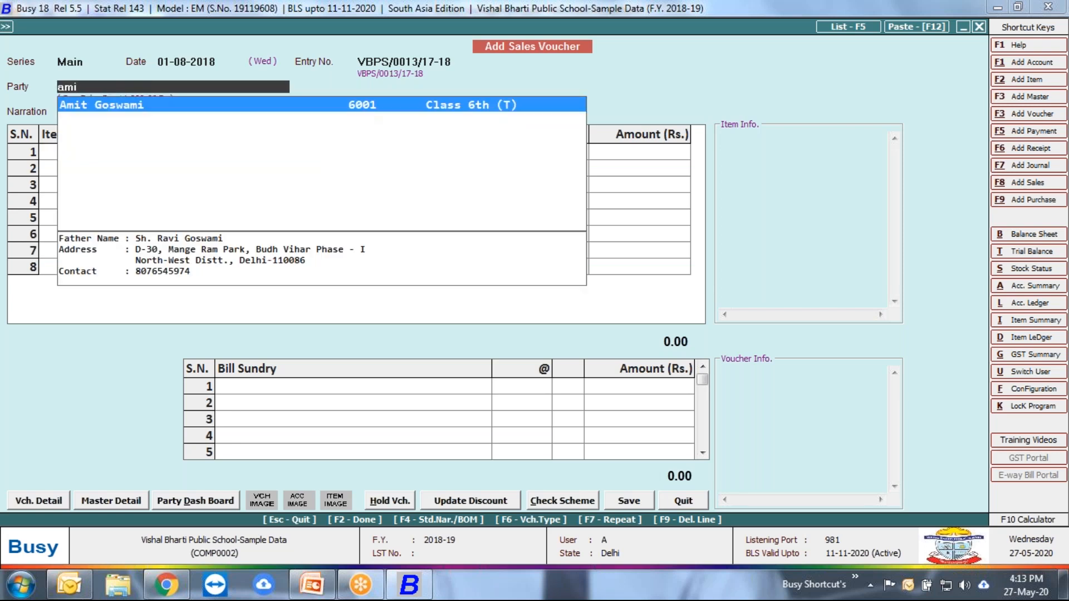
{"action": "key", "text": "Return"}
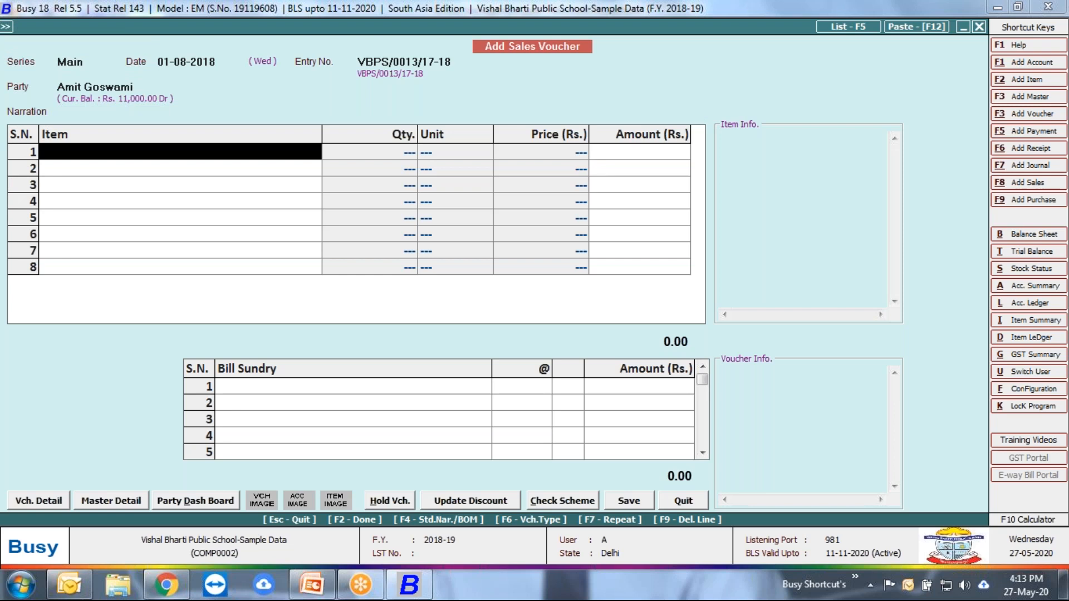
Step: Fill the voucher's fee items from the Class 8th (T) bill of material
{"action": "key", "text": "F4"}
{"action": "key", "text": "Right"}
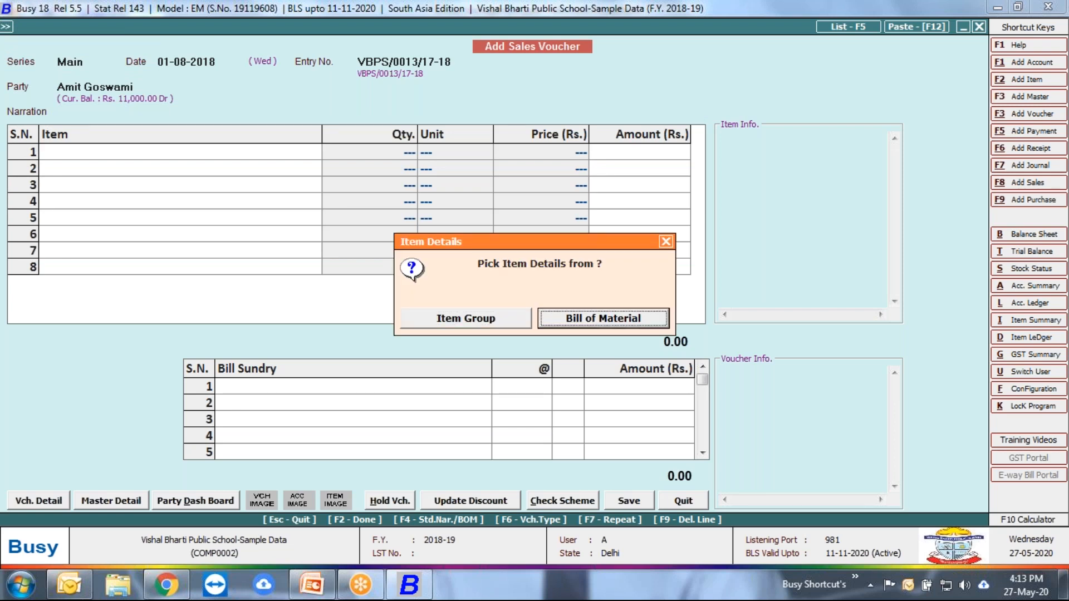
{"action": "key", "text": "Return"}
{"action": "key", "text": "Down"}
{"action": "key", "text": "Down"}
{"action": "key", "text": "Down"}
{"action": "key", "text": "Down"}
{"action": "key", "text": "Down"}
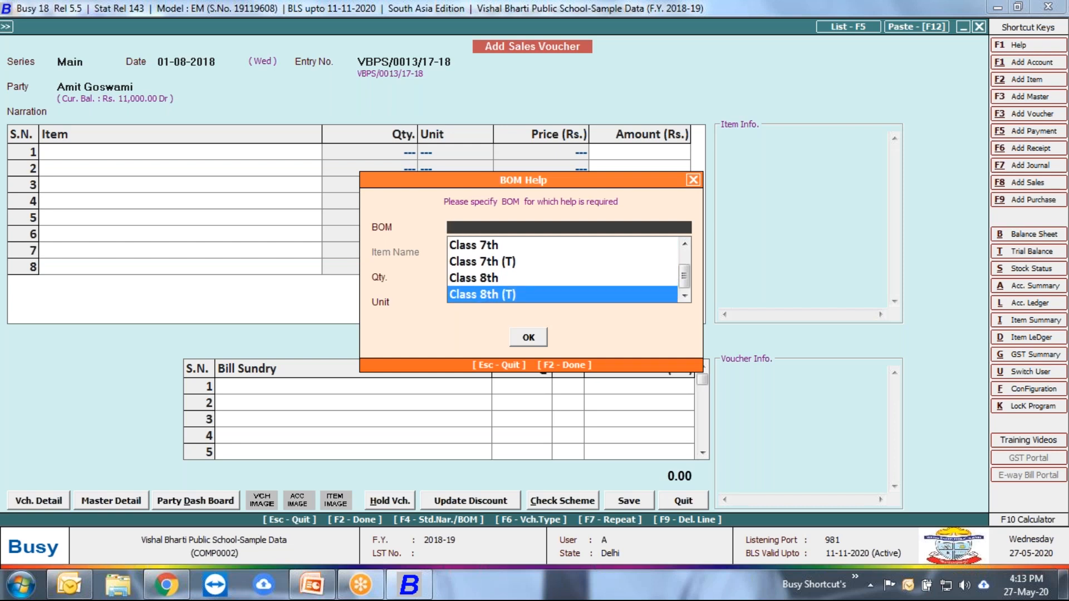
{"action": "key", "text": "Return"}
{"action": "key", "text": "Return"}
{"action": "key", "text": "Return"}
{"action": "key", "text": "Return"}
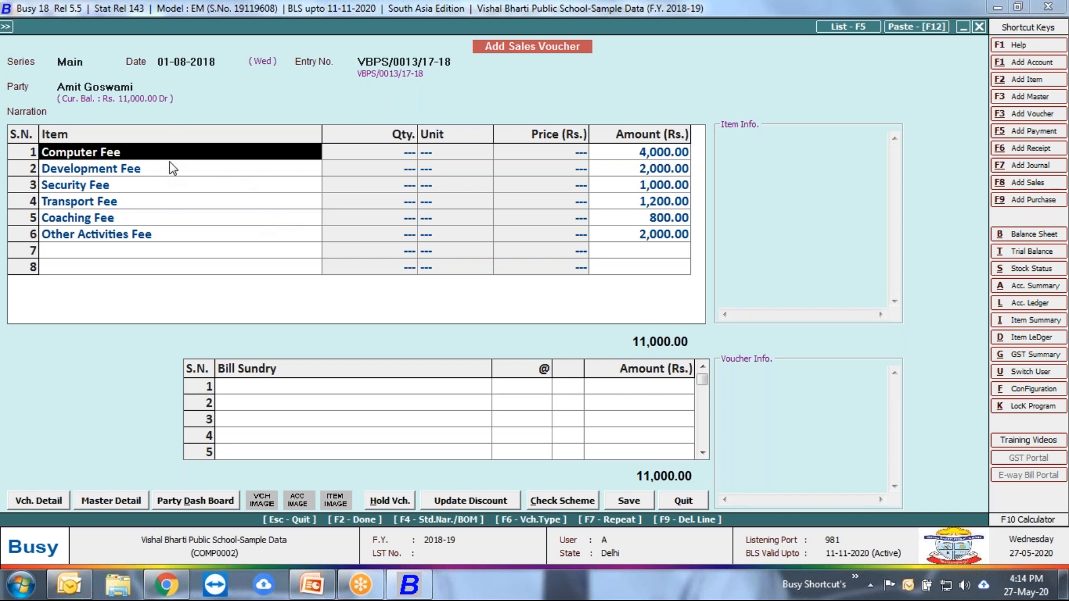
Step: Delete the voucher's item lines and refill them from the Class 8th bill of material
{"action": "key", "text": "F9"}
{"action": "key", "text": "F9"}
{"action": "key", "text": "F9"}
{"action": "key", "text": "F9"}
{"action": "key", "text": "F9"}
{"action": "key", "text": "F9"}
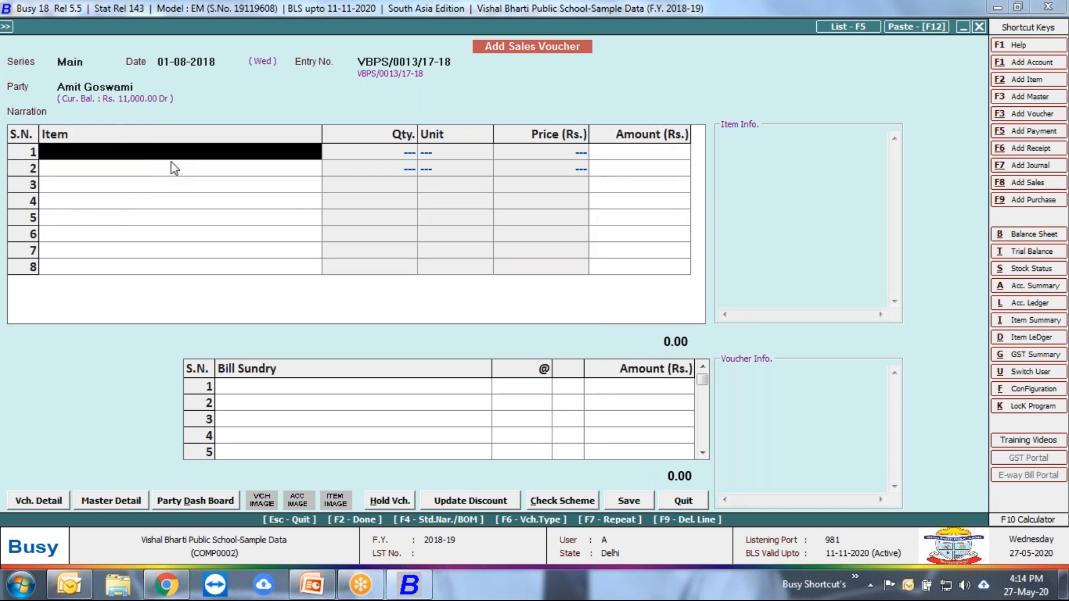
{"action": "key", "text": "F4"}
{"action": "left_click", "coordinate": [592, 322]}
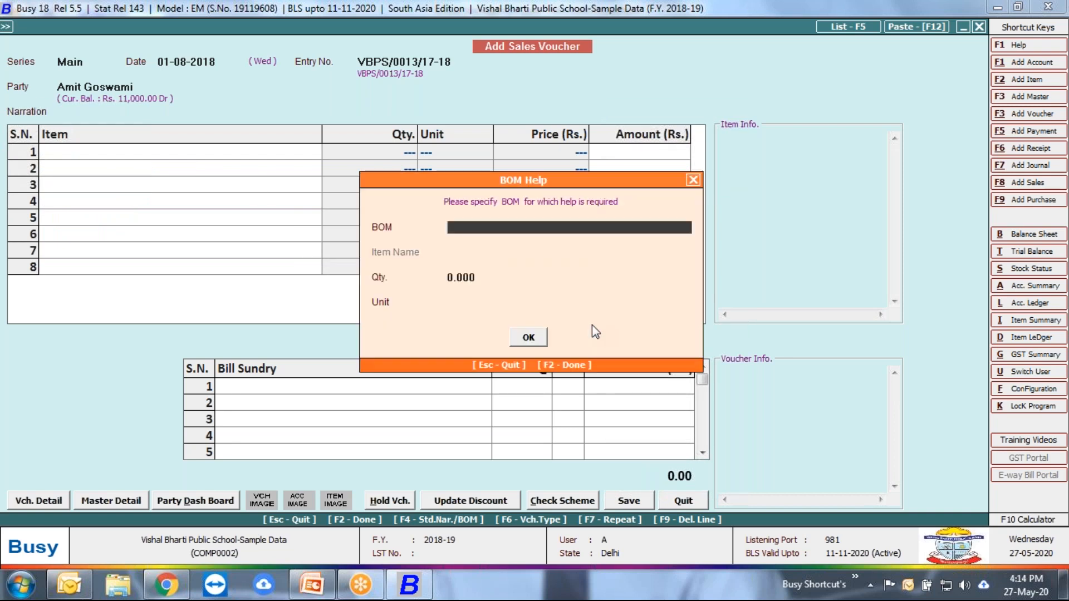
{"action": "key", "text": "Down"}
{"action": "key", "text": "Down"}
{"action": "key", "text": "Down"}
{"action": "key", "text": "Down"}
{"action": "key", "text": "Down"}
{"action": "key", "text": "Down"}
{"action": "key", "text": "Up"}
{"action": "key", "text": "Return"}
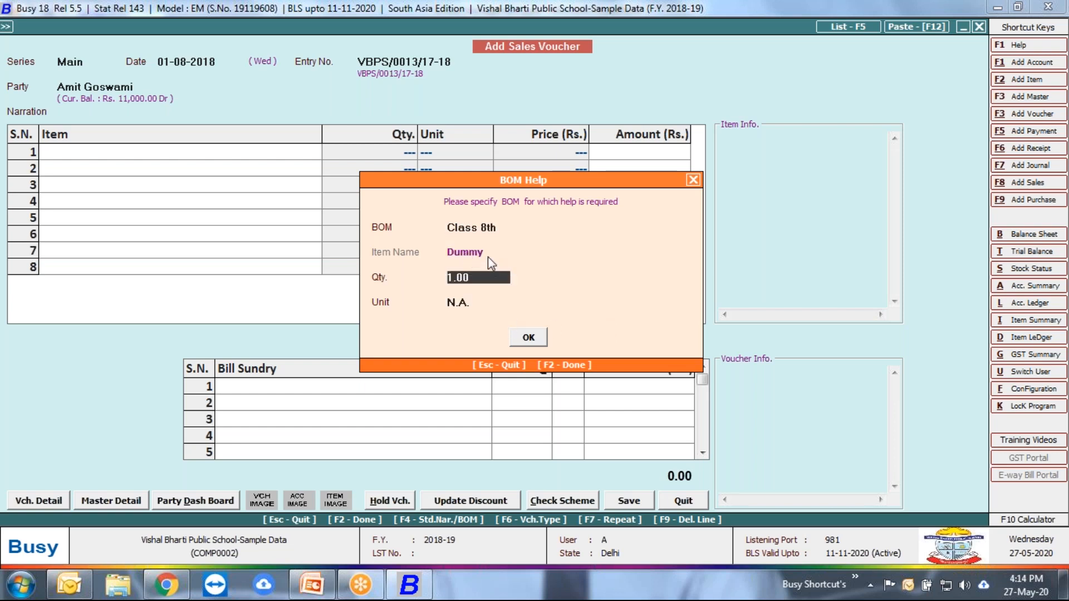
{"action": "left_click", "coordinate": [527, 337]}
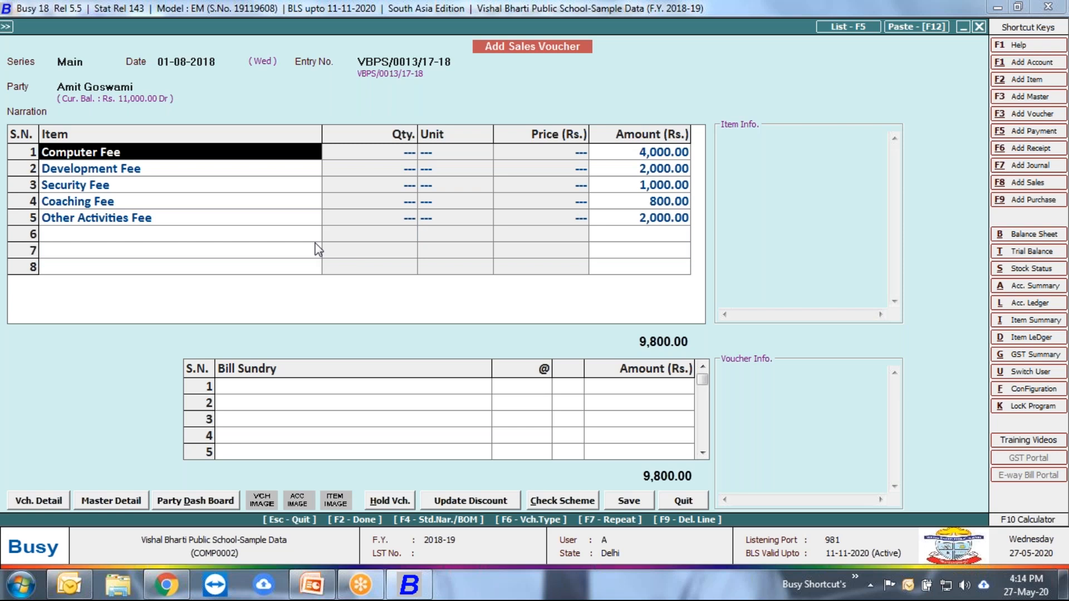
Step: Quit the new sales voucher without saving it
{"action": "key", "text": "Escape"}
{"action": "key", "text": "Left"}
{"action": "key", "text": "Return"}
Step: Open the Fee Receipt Printing favourite and quit it
{"action": "key", "text": "Right"}
{"action": "key", "text": "Right"}
{"action": "key", "text": "Right"}
{"action": "key", "text": "Right"}
{"action": "key", "text": "Right"}
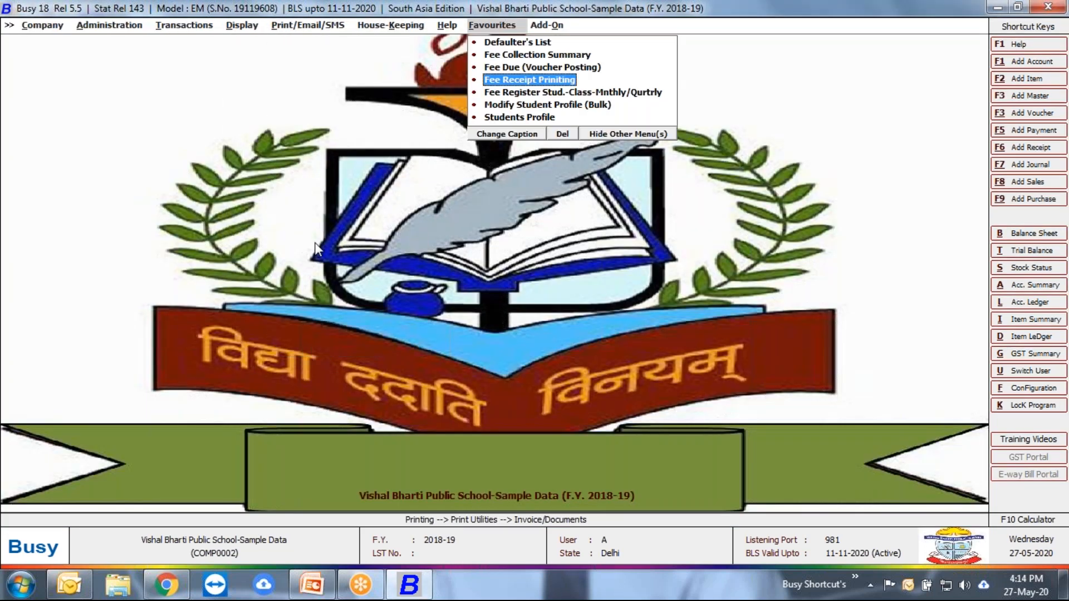
{"action": "key", "text": "Return"}
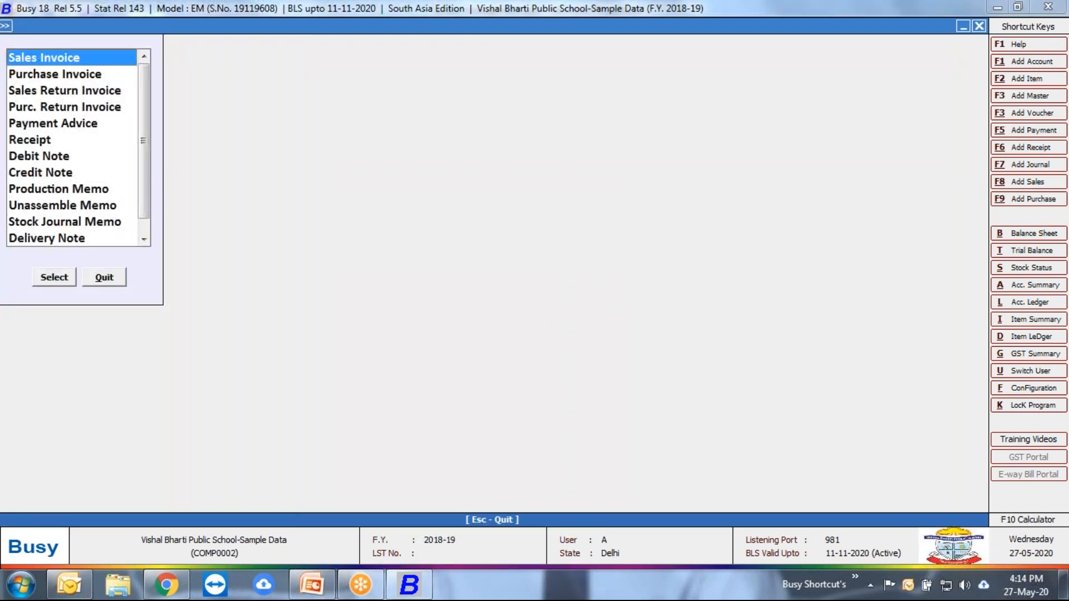
{"action": "key", "text": "Escape"}
Step: Open the Invoice/Documents print utility
{"action": "key", "text": "Left"}
{"action": "key", "text": "Left"}
{"action": "key", "text": "Left"}
{"action": "key", "text": "Up"}
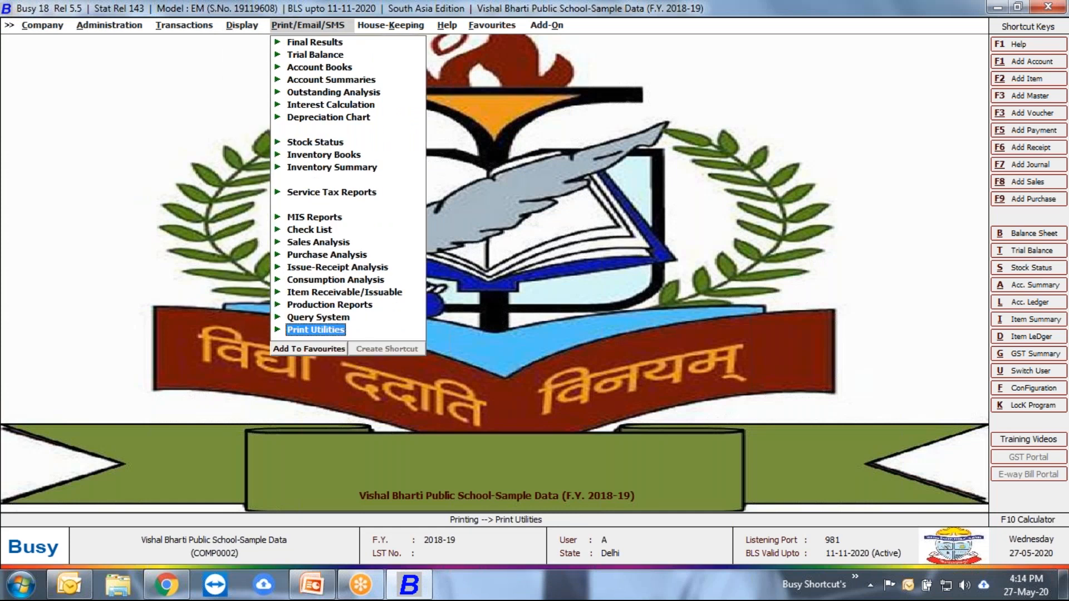
{"action": "key", "text": "Return"}
{"action": "key", "text": "Down"}
{"action": "key", "text": "Return"}
Step: Choose Receipt as the document type and print it on a date-wise basis
{"action": "key", "text": "Down"}
{"action": "key", "text": "Down"}
{"action": "key", "text": "Up"}
{"action": "key", "text": "Up"}
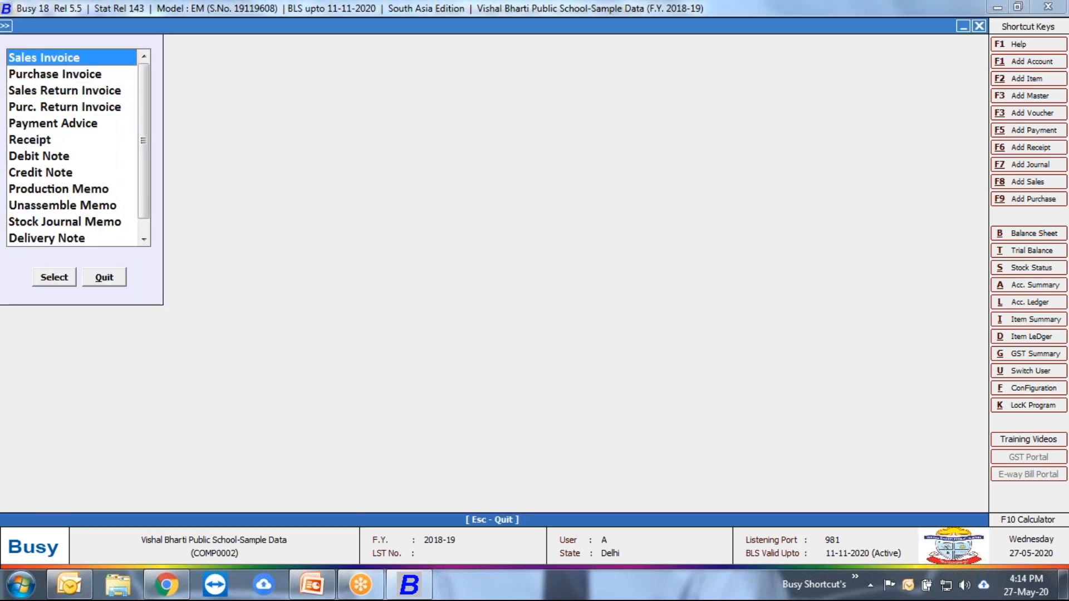
{"action": "key", "text": "Down"}
{"action": "key", "text": "Down"}
{"action": "key", "text": "Down"}
{"action": "key", "text": "Down"}
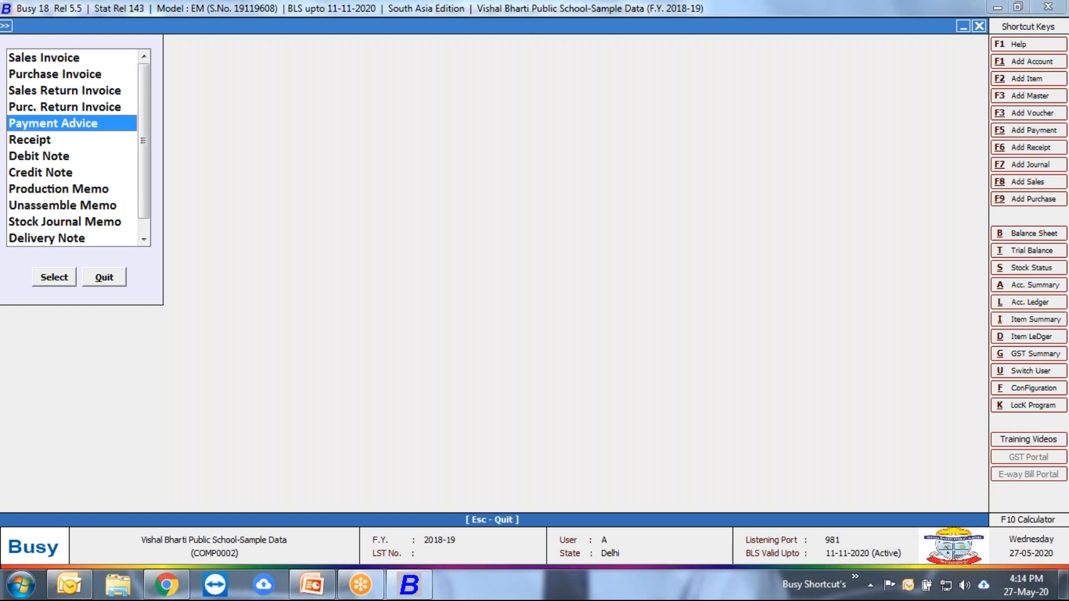
{"action": "key", "text": "Down"}
{"action": "key", "text": "Return"}
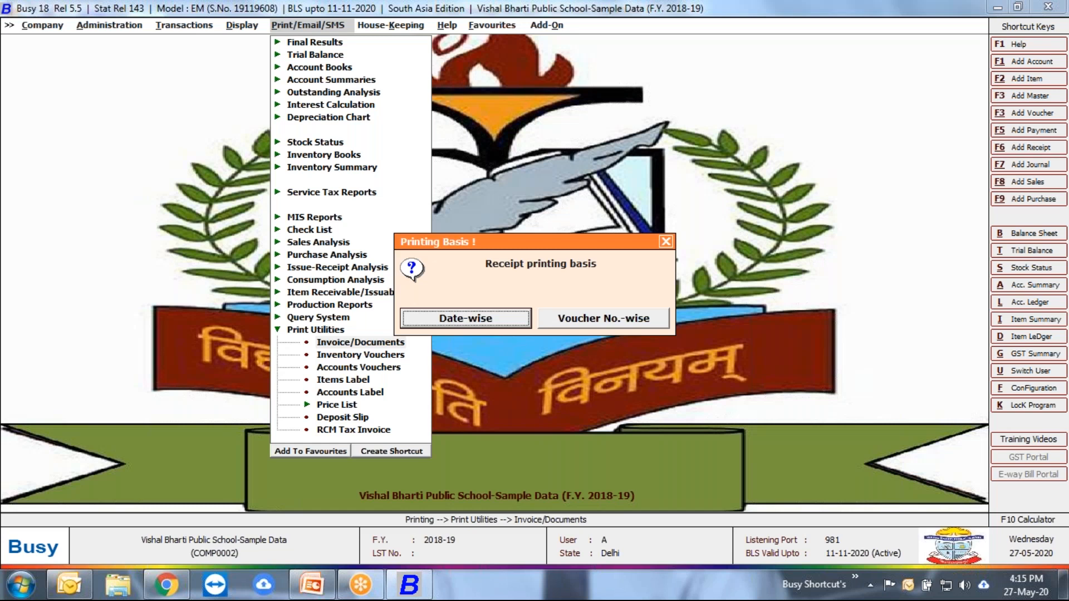
{"action": "key", "text": "Return"}
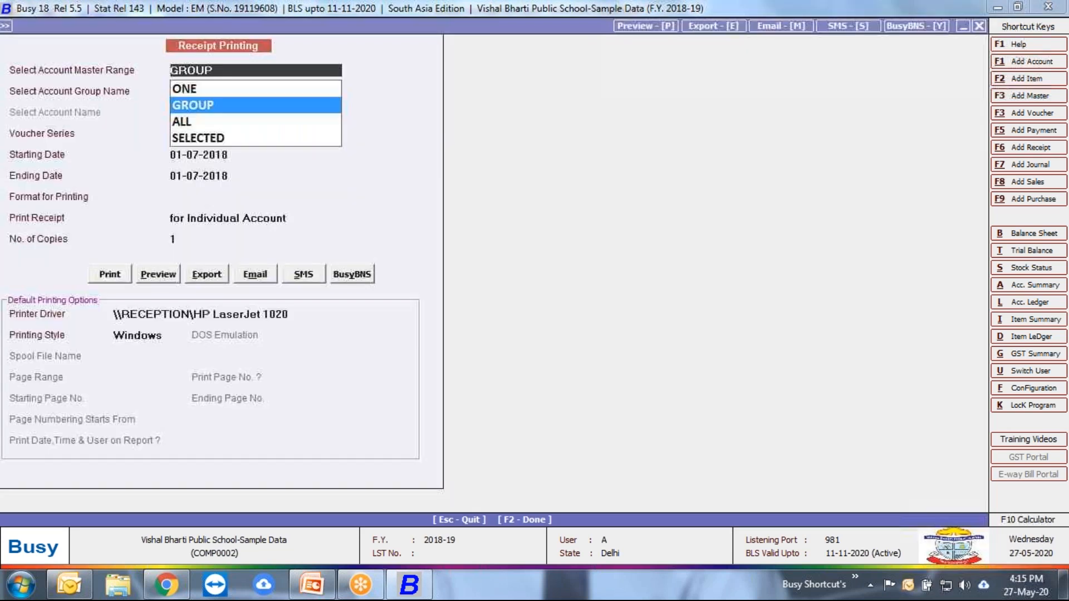
Step: Keep GROUP as the account master range and set the account group to Sundry Debtors
{"action": "key", "text": "Down"}
{"action": "key", "text": "Up"}
{"action": "key", "text": "Return"}
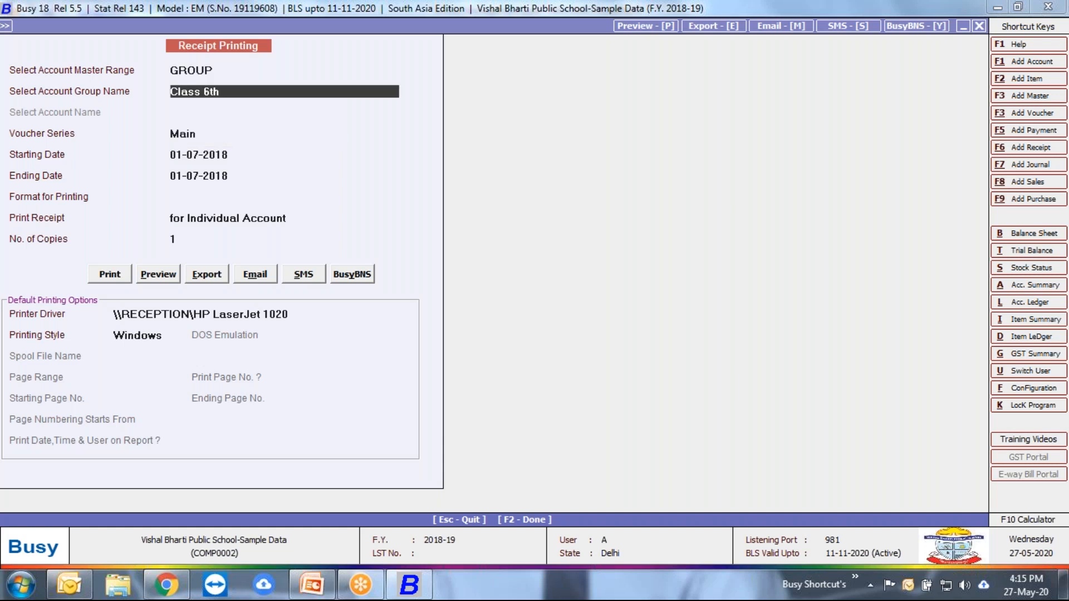
{"action": "key", "text": "Delete"}
{"action": "key", "text": "Delete"}
{"action": "key", "text": "Delete"}
{"action": "key", "text": "Delete"}
{"action": "key", "text": "Delete"}
{"action": "key", "text": "Delete"}
{"action": "key", "text": "Delete"}
{"action": "key", "text": "Delete"}
{"action": "key", "text": "Delete"}
{"action": "type", "text": "sun"}
{"action": "key", "text": "Down"}
{"action": "key", "text": "Return"}
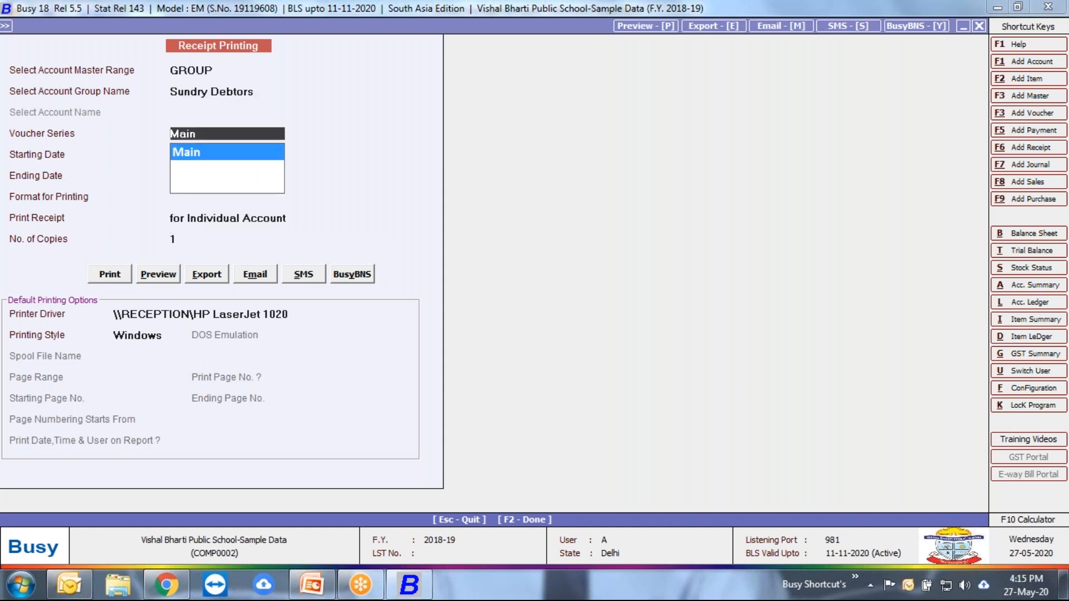
Step: Set the account group for receipt printing to Class 6th, with Main as the voucher series
{"action": "key", "text": "Escape"}
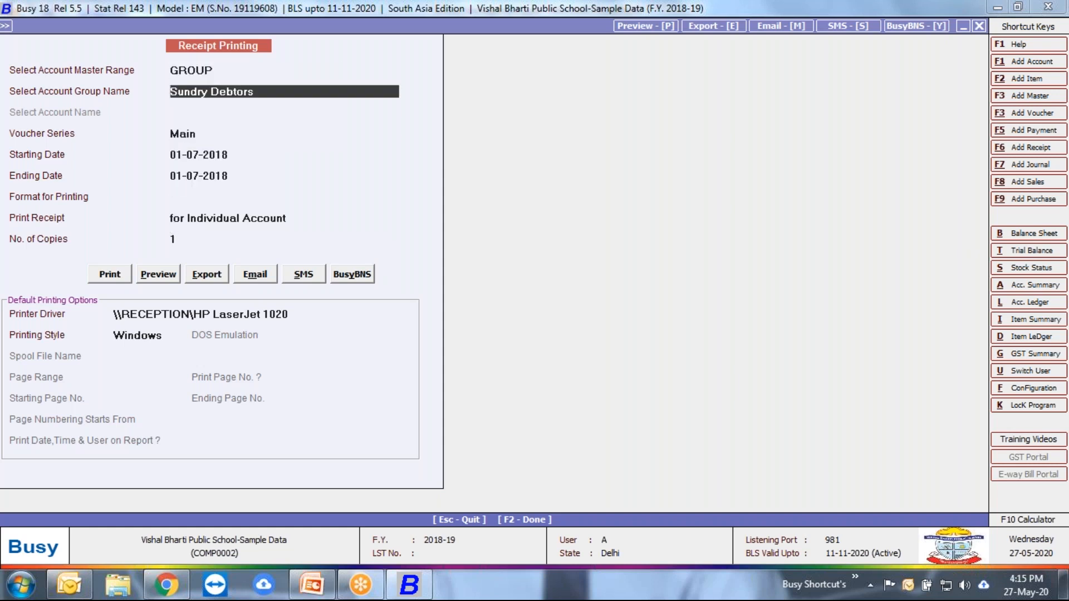
{"action": "type", "text": "sun"}
{"action": "key", "text": "Down"}
{"action": "key", "text": "BackSpace"}
{"action": "key", "text": "BackSpace"}
{"action": "key", "text": "BackSpace"}
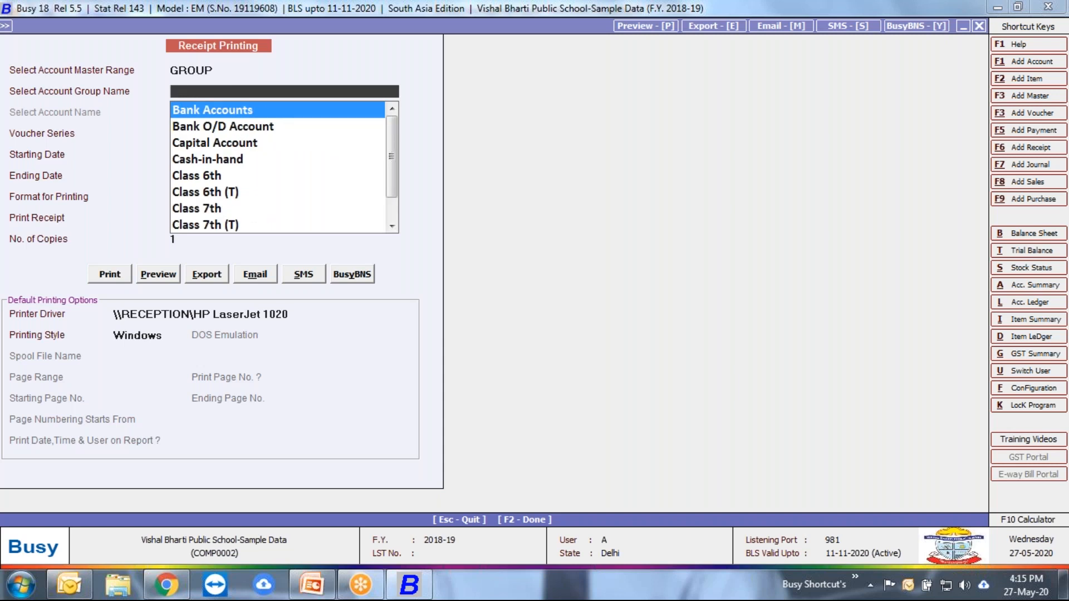
{"action": "type", "text": "6"}
{"action": "key", "text": "Return"}
Step: Set the receipt period from 01-05-2018 to 31-05-2018
{"action": "key", "text": "Return"}
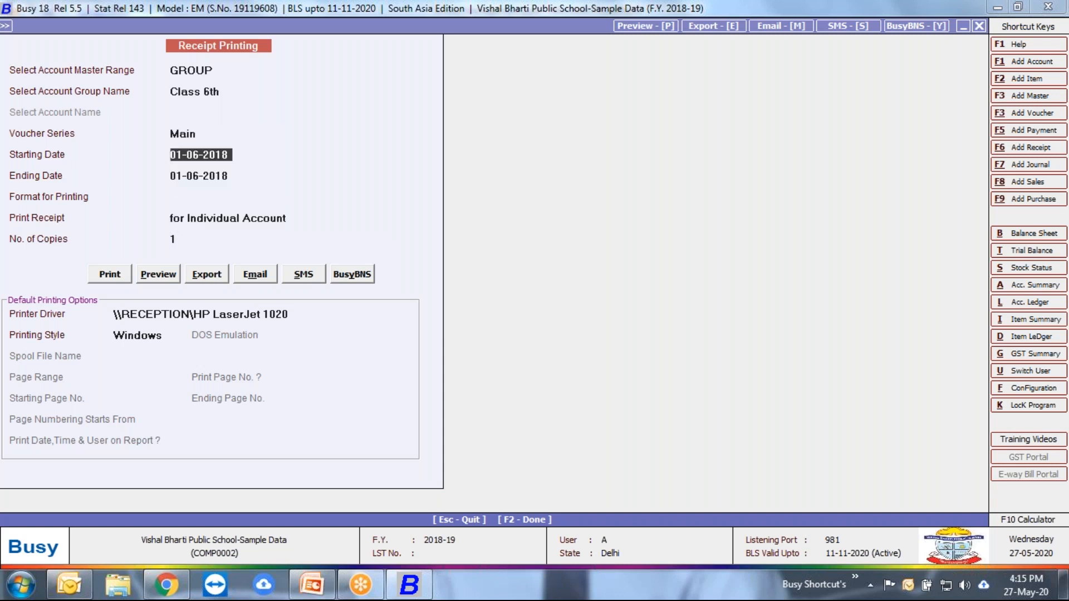
{"action": "key", "text": "Return"}
{"action": "key", "text": "Up"}
{"action": "type", "text": "1.5"}
{"action": "key", "text": "Return"}
{"action": "type", "text": "31.5"}
Step: Choose the Receipt print format and print the receipts for Individual Account
{"action": "key", "text": "Return"}
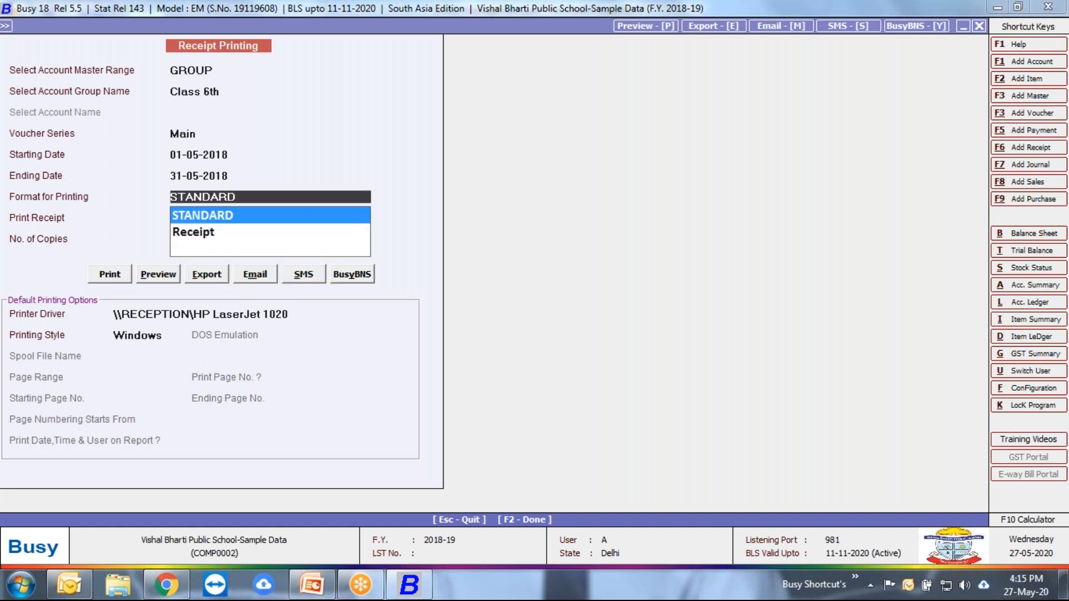
{"action": "key", "text": "Down"}
{"action": "key", "text": "Return"}
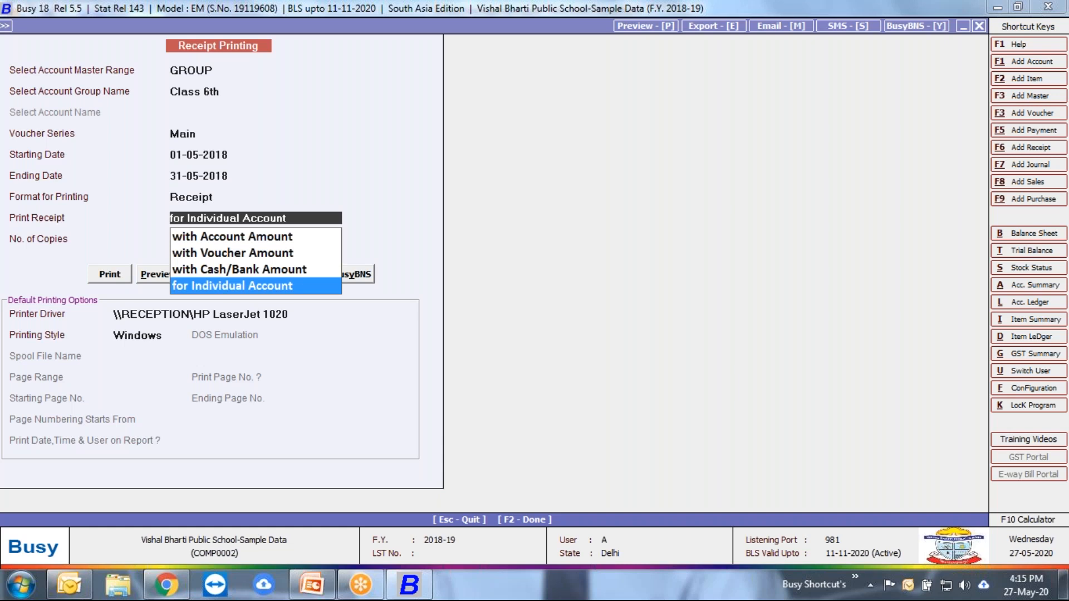
{"action": "left_click", "coordinate": [283, 292]}
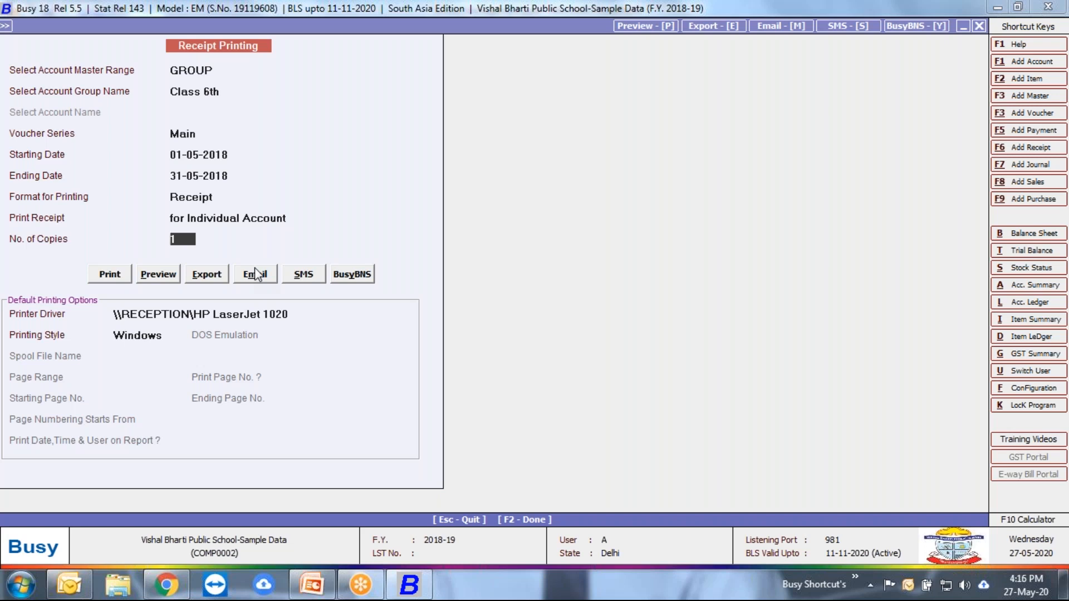
Step: Preview the fee receipts, look through both receipts on the page, and close the preview
{"action": "left_click", "coordinate": [152, 274]}
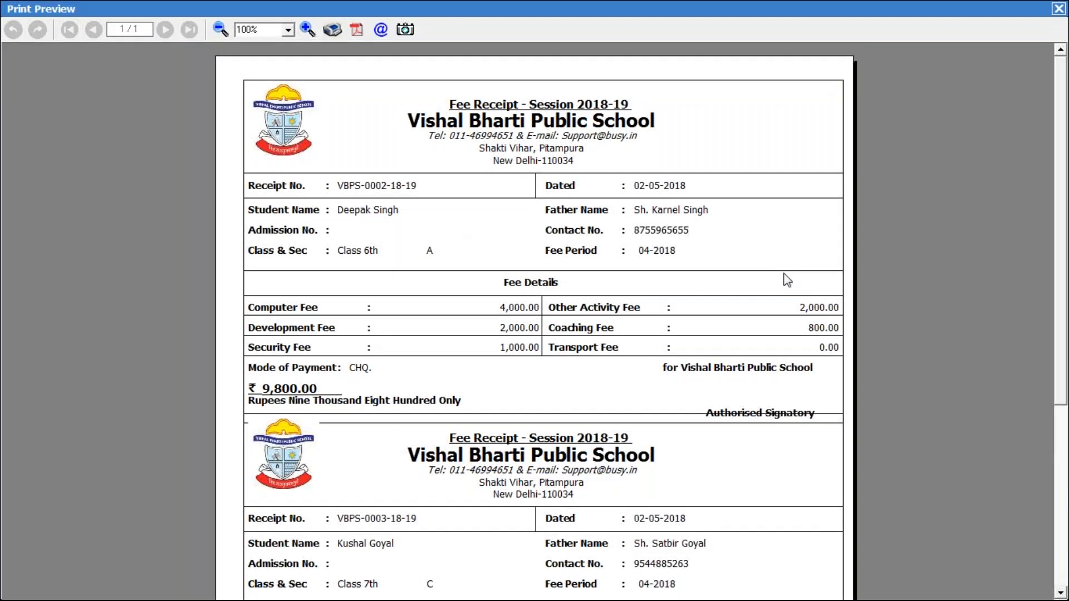
{"action": "left_click_drag", "start_coordinate": [1061, 239], "coordinate": [1062, 342]}
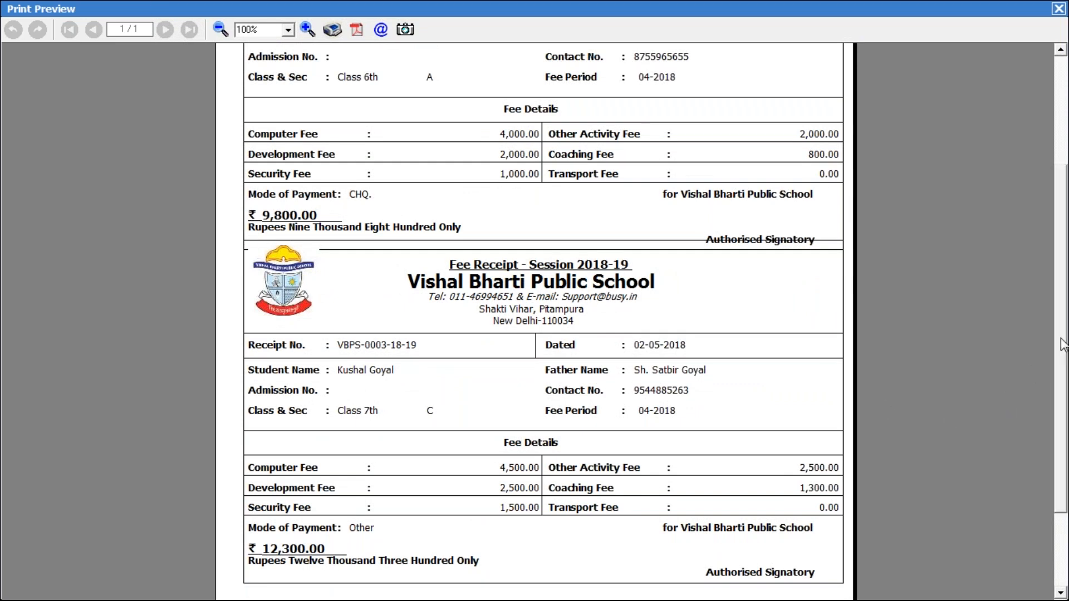
{"action": "left_click_drag", "start_coordinate": [1061, 339], "coordinate": [1061, 226]}
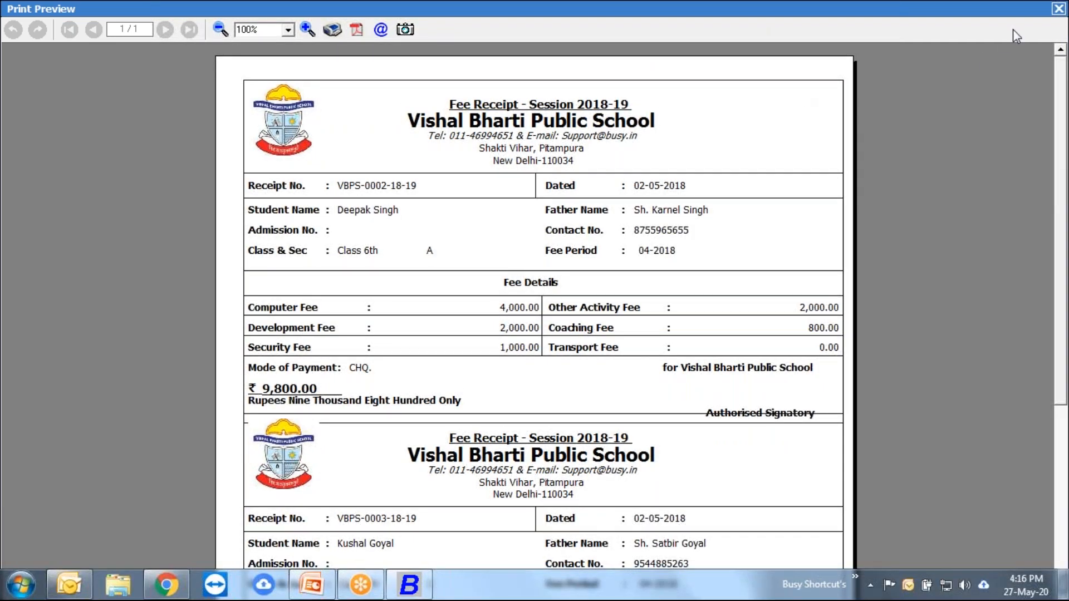
{"action": "left_click", "coordinate": [1058, 9]}
{"action": "key", "text": "Escape"}
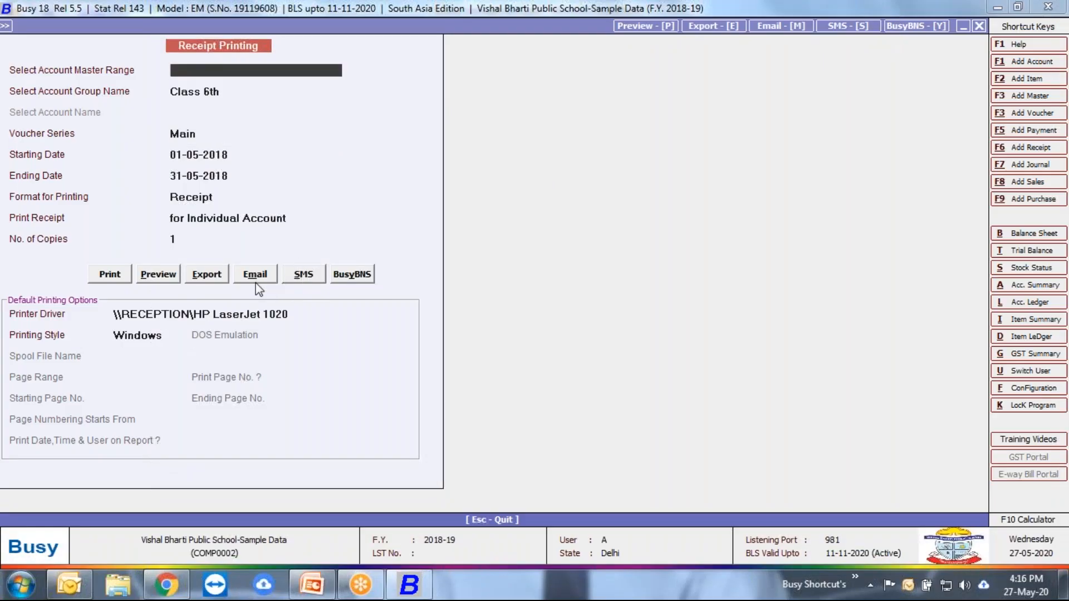
Step: Close receipt printing and open the monthly student fee register from the favourites for a group of parties
{"action": "key", "text": "Escape"}
{"action": "key", "text": "Escape"}
{"action": "key", "text": "Escape"}
{"action": "key", "text": "Escape"}
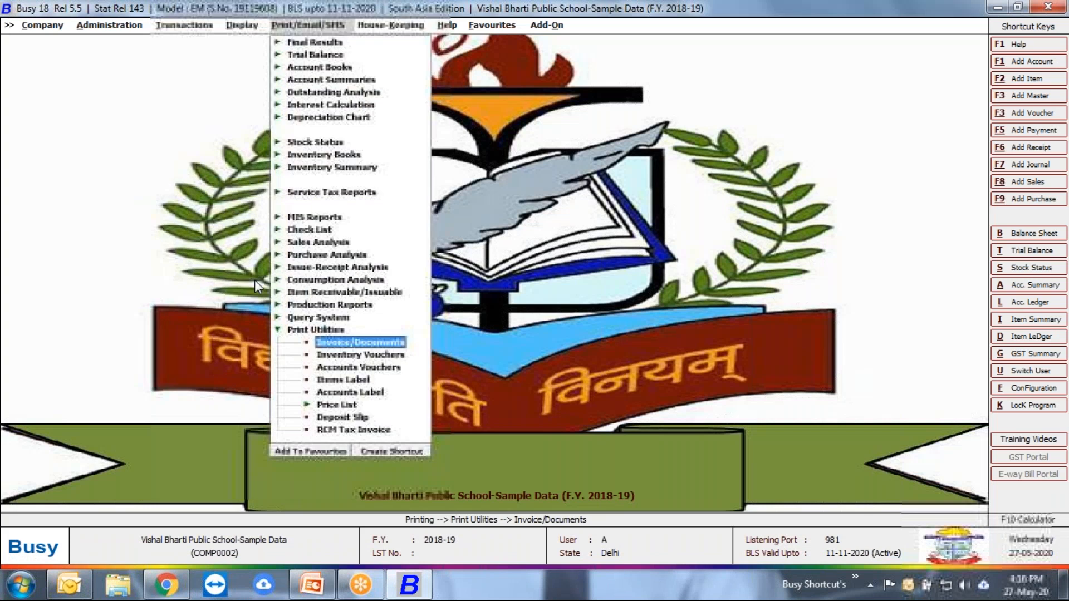
{"action": "key", "text": "Right"}
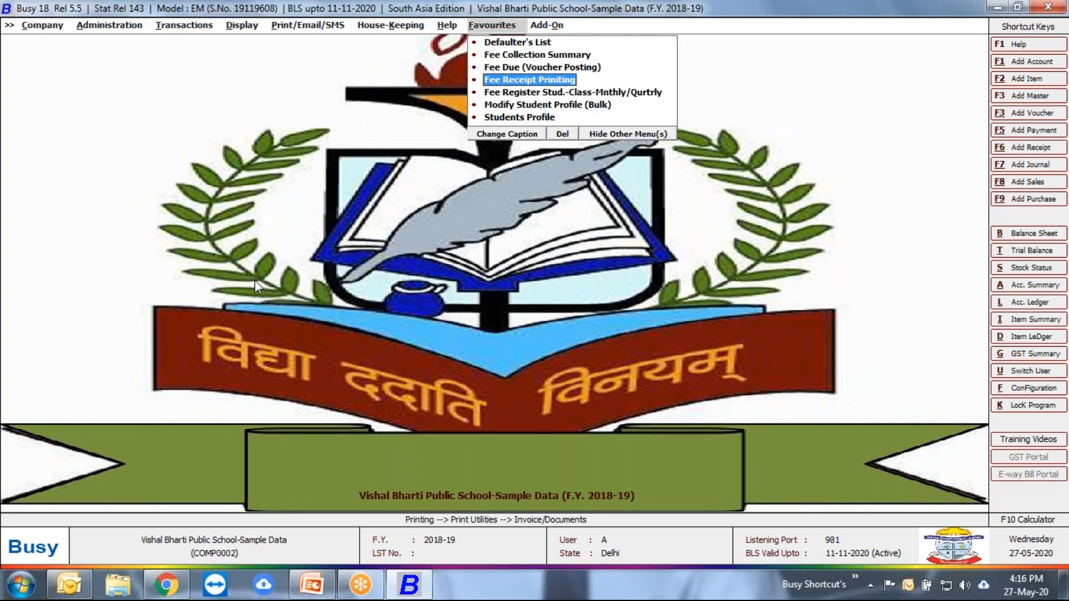
{"action": "key", "text": "Down"}
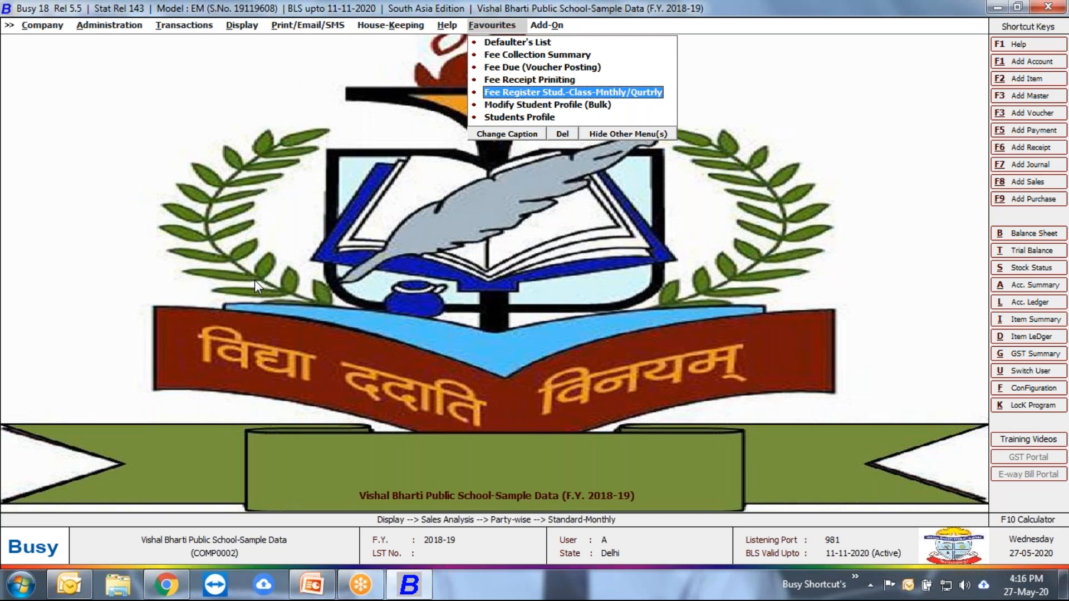
{"action": "key", "text": "Return"}
{"action": "key", "text": "Escape"}
{"action": "key", "text": "Return"}
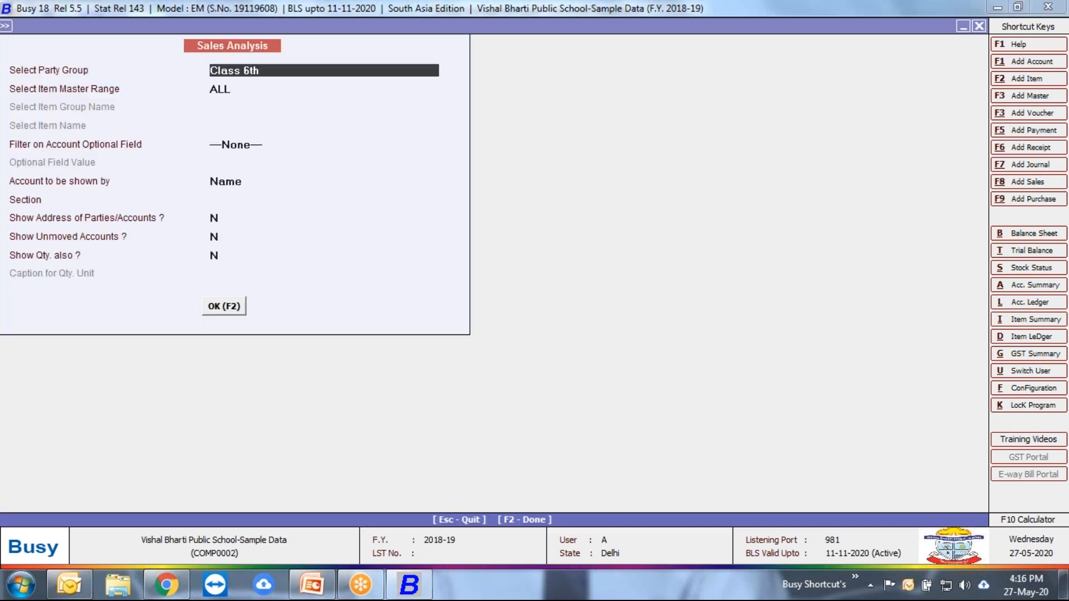
Step: Generate the fee register for Class 6th with all items, no optional-field filter, accounts by name and all sections
{"action": "key", "text": "Return"}
{"action": "key", "text": "Return"}
{"action": "key", "text": "Return"}
{"action": "key", "text": "Return"}
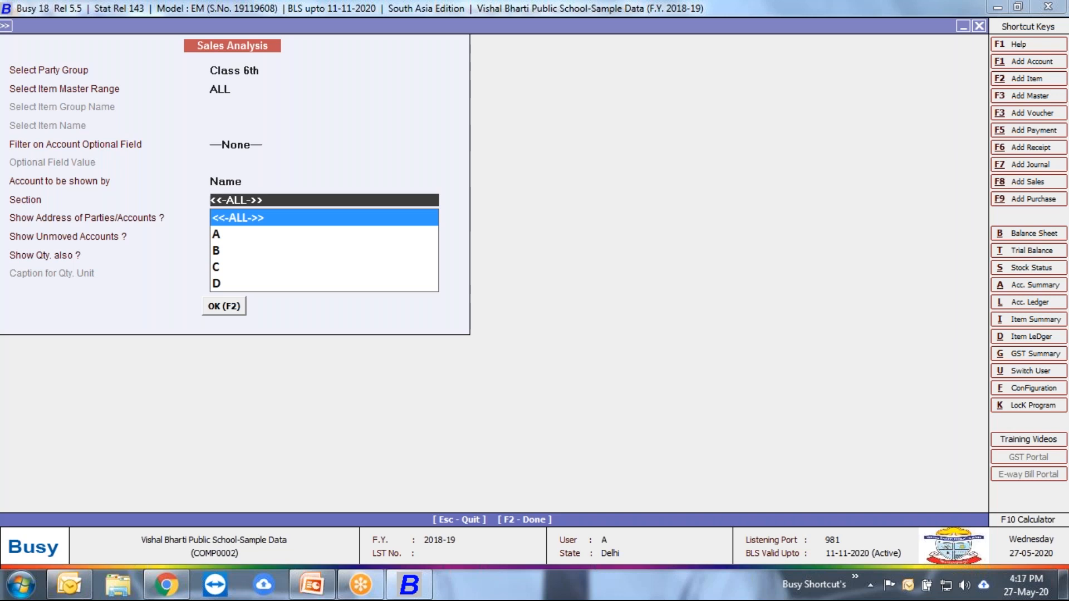
{"action": "key", "text": "shift+Tab"}
{"action": "key", "text": "Return"}
{"action": "key", "text": "Down"}
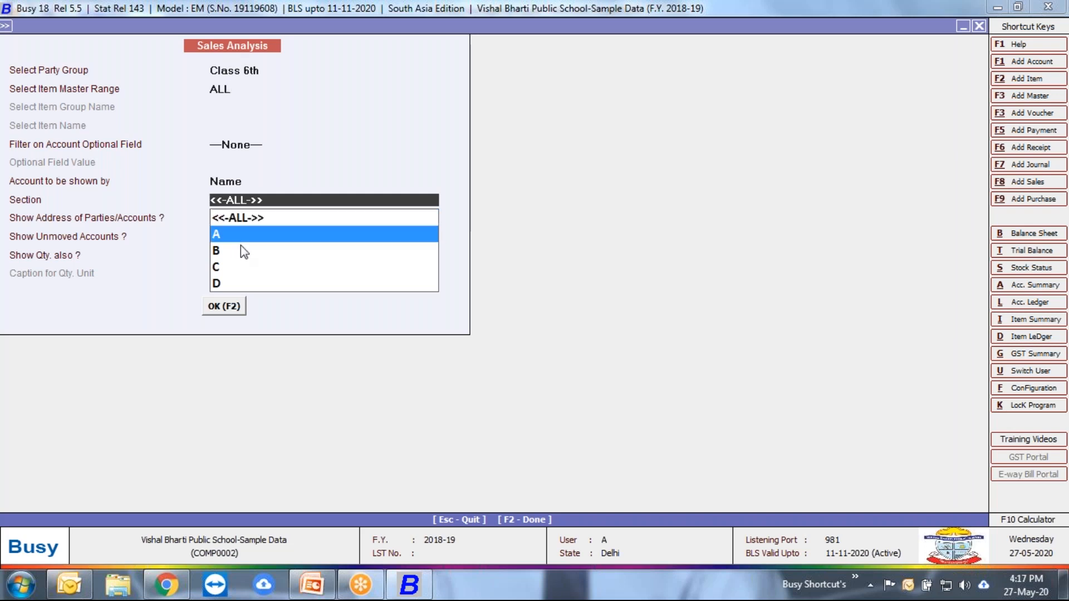
{"action": "key", "text": "Return"}
{"action": "key", "text": "shift+Tab"}
{"action": "key", "text": "Up"}
{"action": "key", "text": "Return"}
{"action": "key", "text": "F2"}
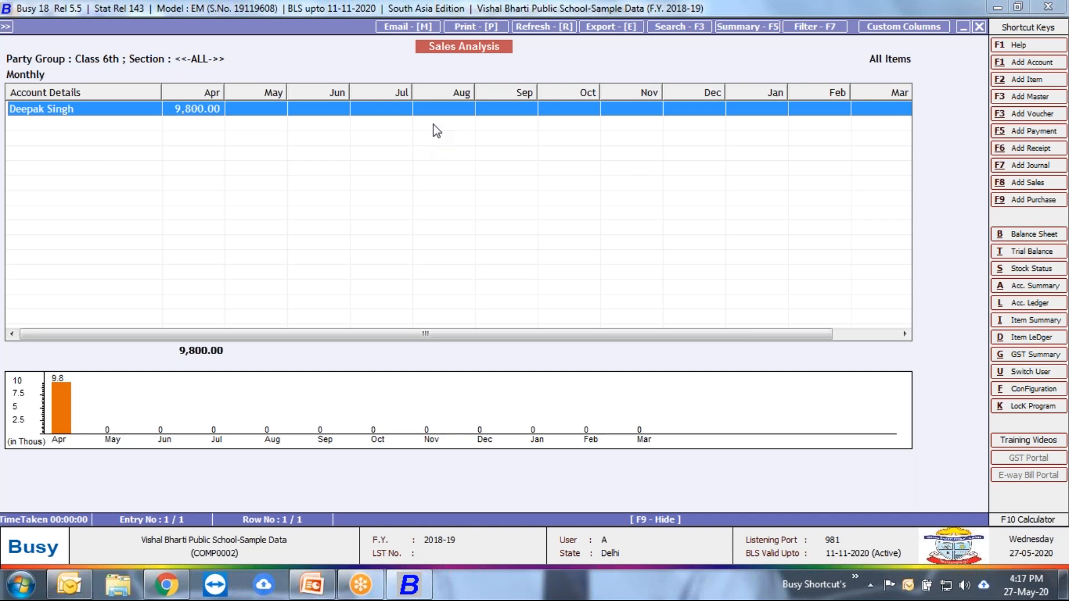
Step: Widen the April column slightly in the Class 6th fee register, look over the months and close the report
{"action": "left_click_drag", "start_coordinate": [224, 96], "coordinate": [231, 95]}
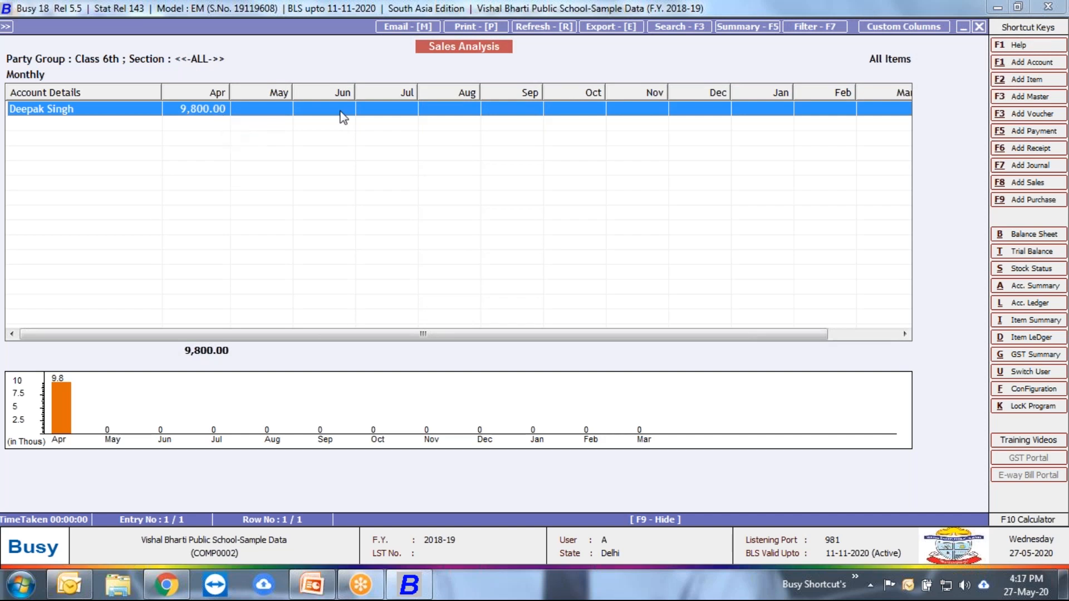
{"action": "key", "text": "Escape"}
{"action": "key", "text": "Escape"}
{"action": "key", "text": "Escape"}
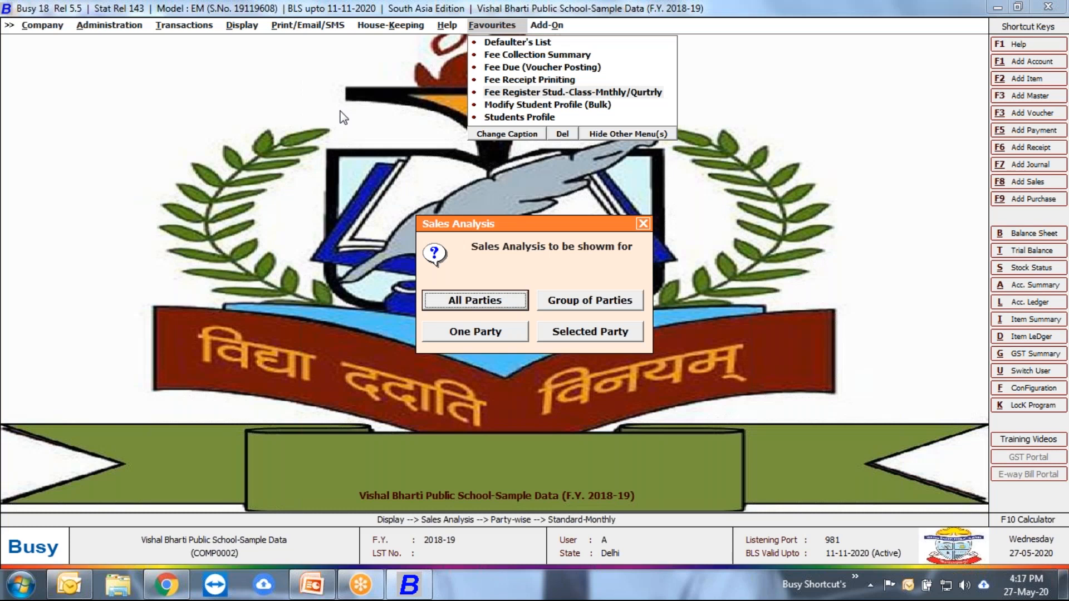
Step: Generate the monthly fee register for the Sundry Debtors party group with all items and all sections
{"action": "key", "text": "Return"}
{"action": "key", "text": "Right"}
{"action": "key", "text": "Return"}
{"action": "type", "text": "sund"}
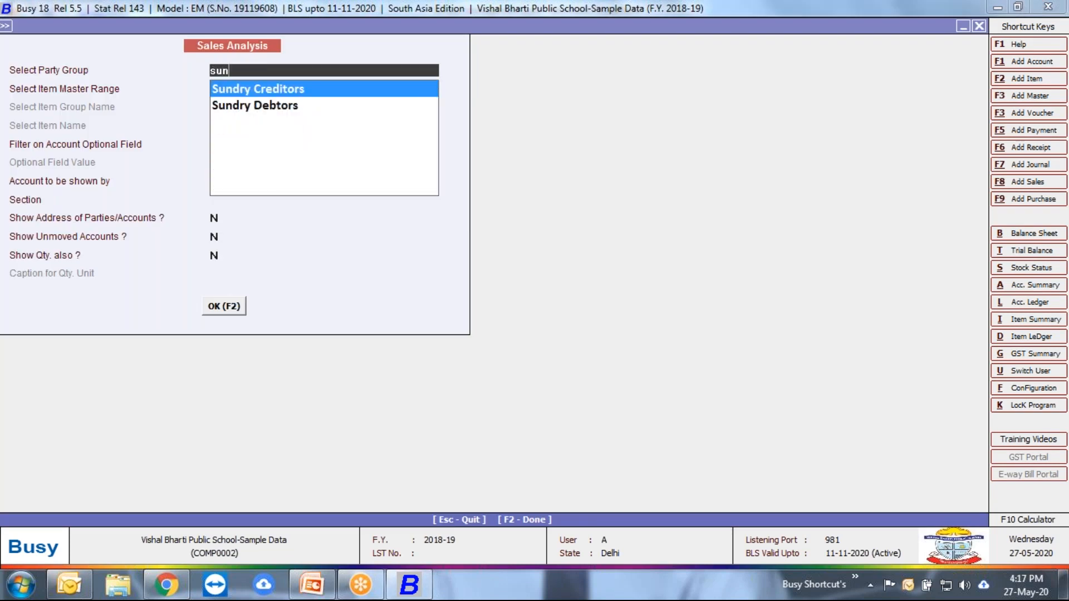
{"action": "key", "text": "Down"}
{"action": "key", "text": "Return"}
{"action": "key", "text": "Return"}
{"action": "key", "text": "Return"}
{"action": "key", "text": "Return"}
{"action": "key", "text": "Return"}
{"action": "key", "text": "Return"}
{"action": "key", "text": "Return"}
{"action": "key", "text": "Return"}
{"action": "key", "text": "Return"}
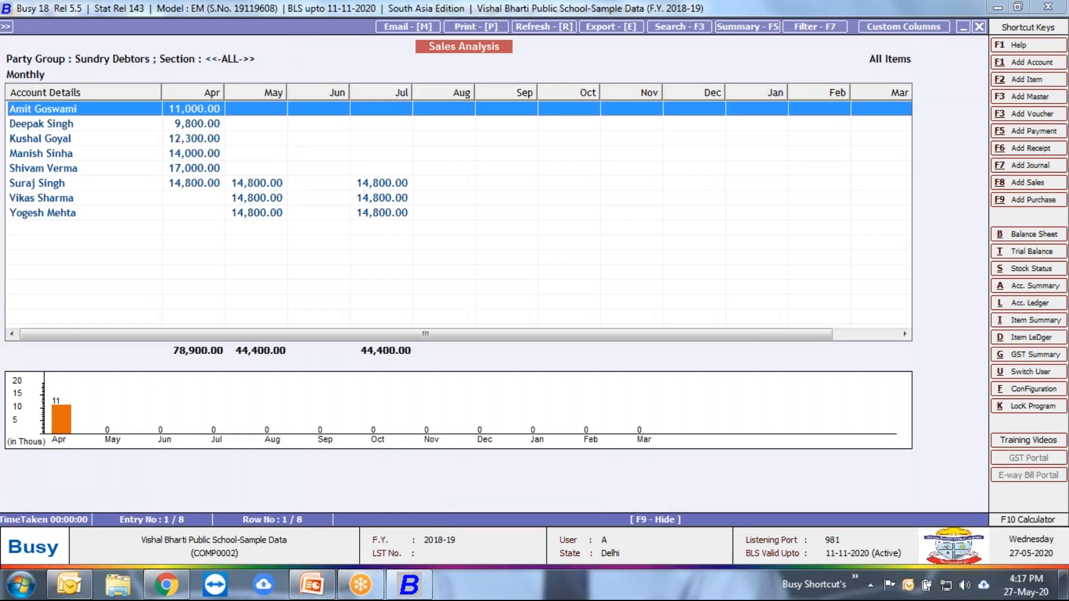
Step: Examine individual students' monthly fees in the Sundry Debtors register and close the report
{"action": "left_click", "coordinate": [112, 199]}
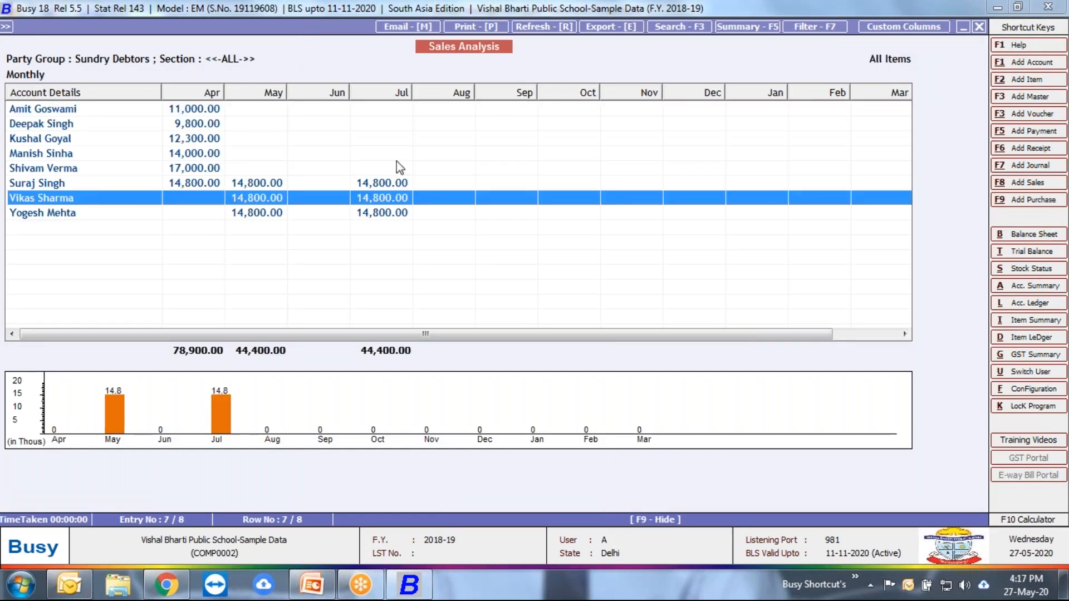
{"action": "left_click", "coordinate": [203, 153]}
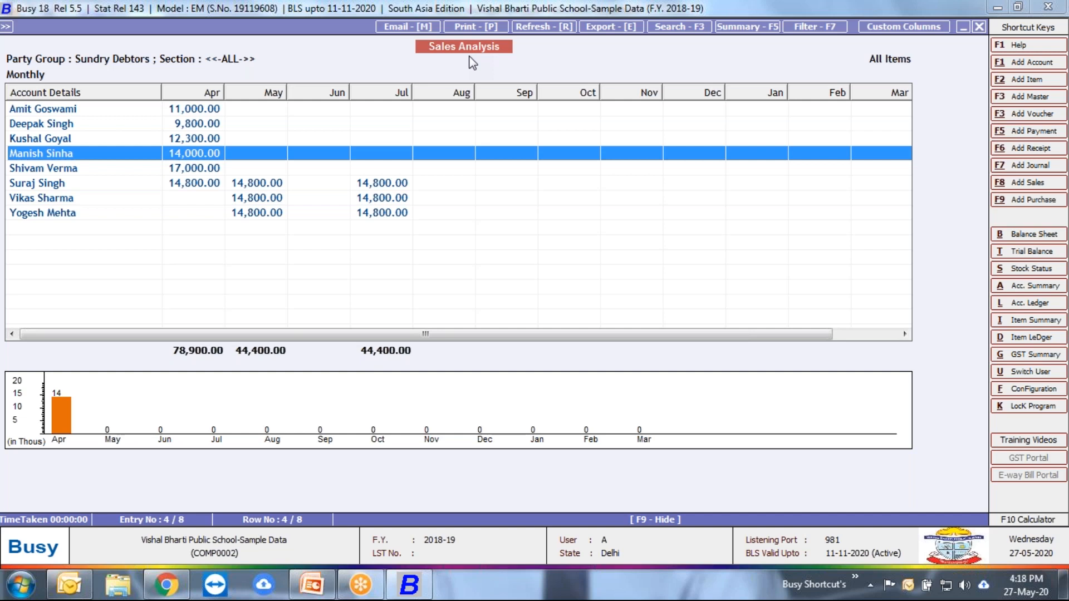
{"action": "key", "text": "Escape"}
{"action": "key", "text": "Escape"}
{"action": "key", "text": "Escape"}
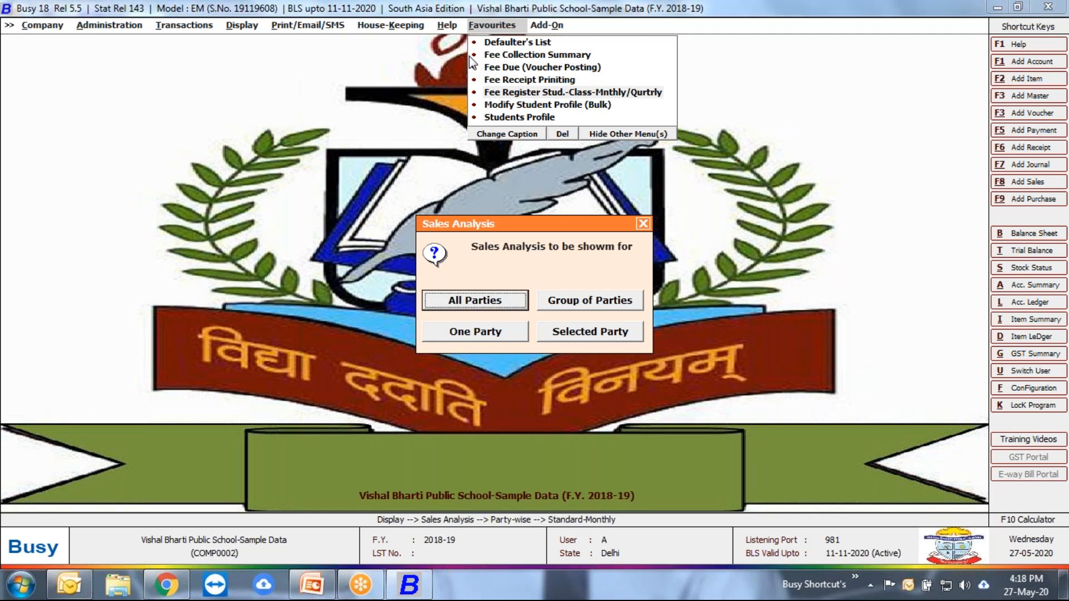
Step: Open bulk student profile modification and load all accounts of the Sundry Debtors group into the grid
{"action": "key", "text": "Down"}
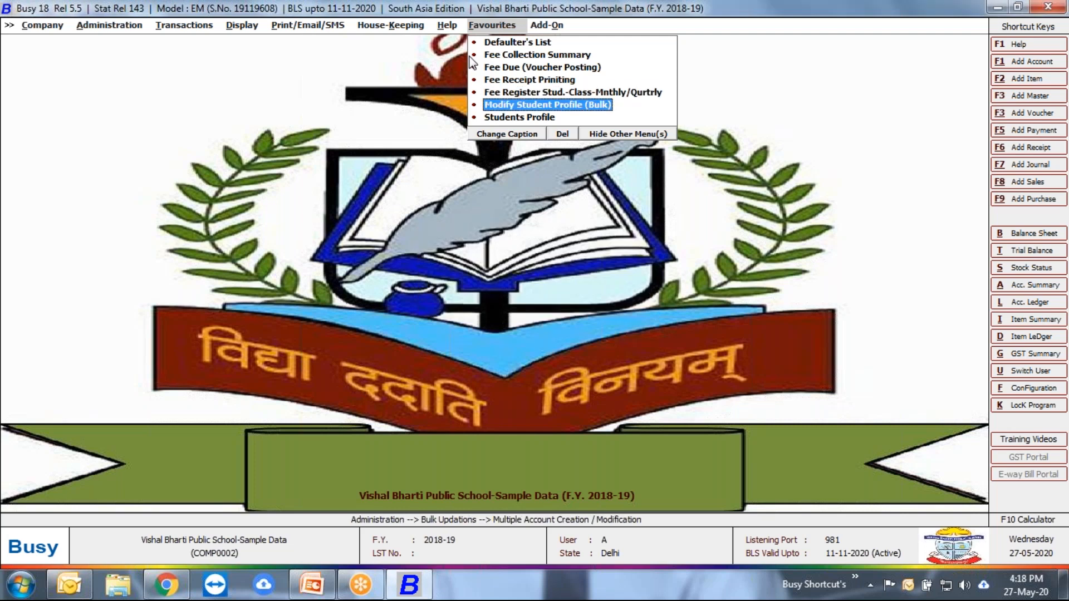
{"action": "key", "text": "Return"}
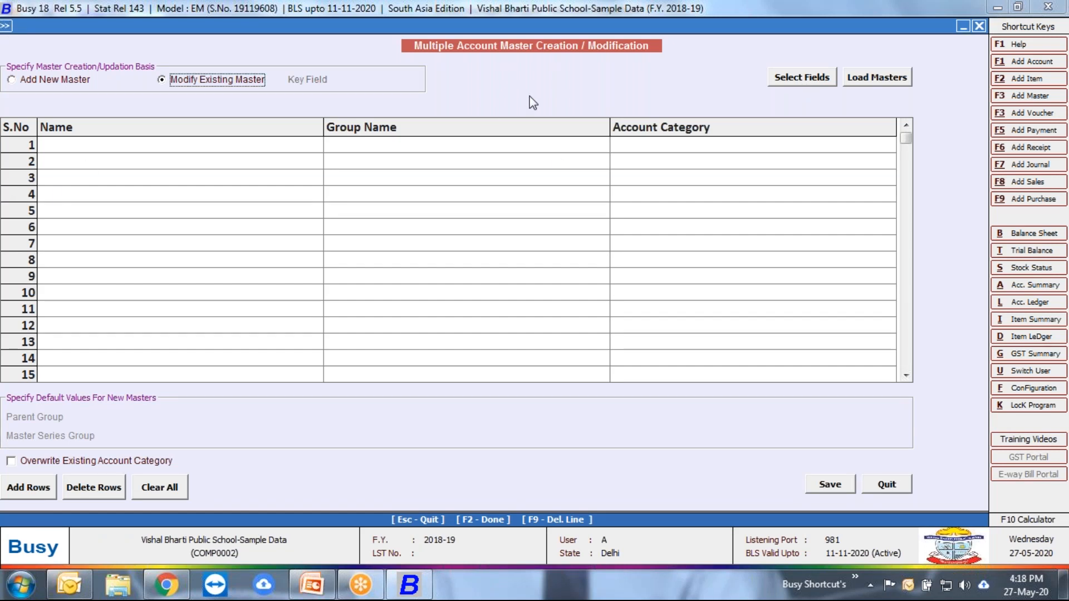
{"action": "left_click", "coordinate": [903, 80]}
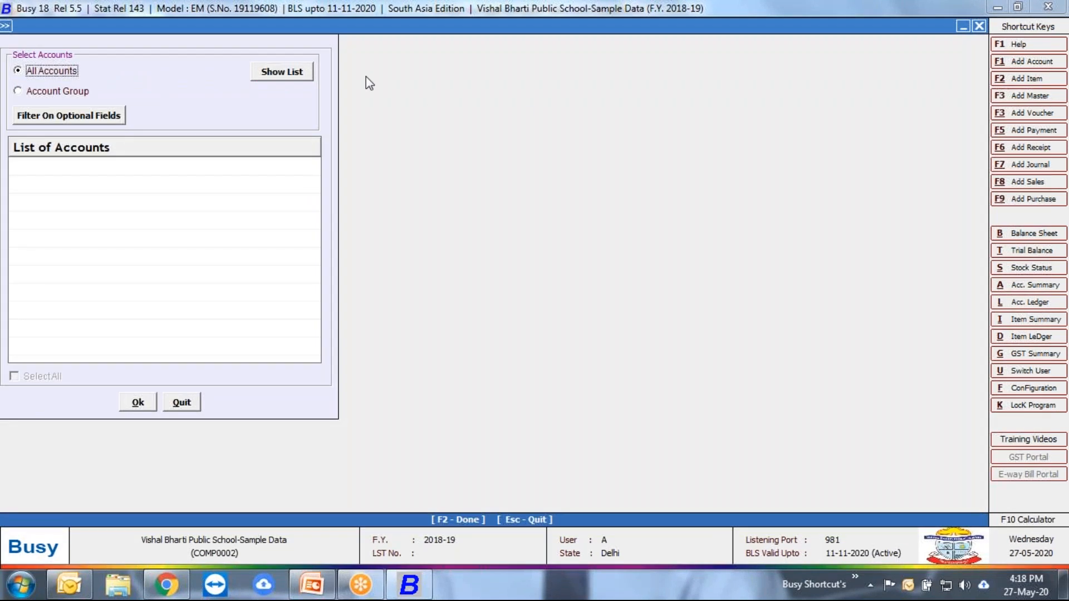
{"action": "left_click", "coordinate": [78, 94]}
{"action": "type", "text": "sund"}
{"action": "key", "text": "Down"}
{"action": "key", "text": "Return"}
{"action": "left_click", "coordinate": [263, 71]}
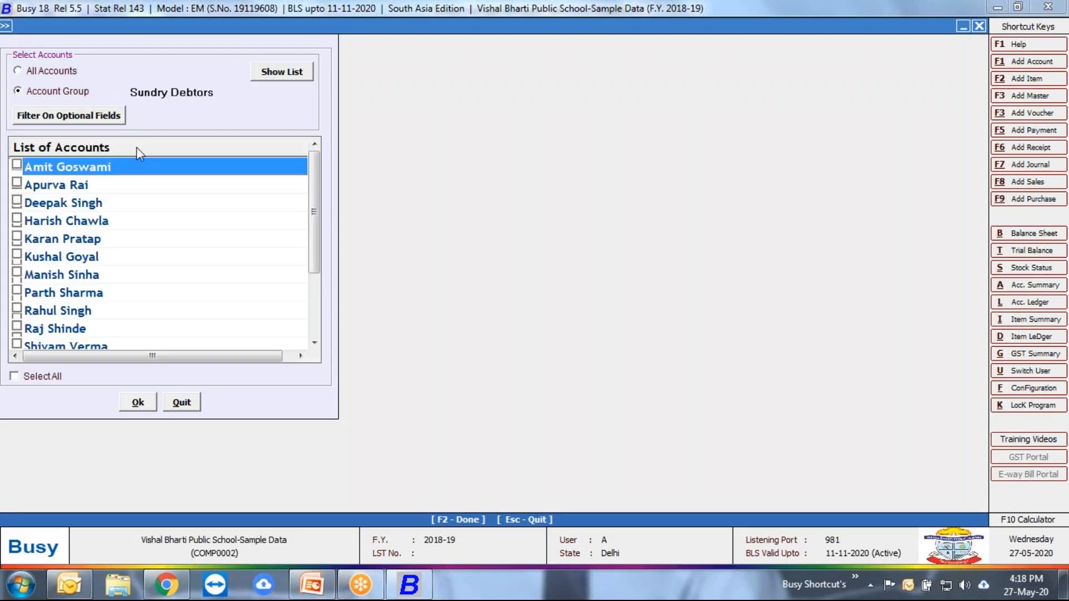
{"action": "left_click", "coordinate": [28, 376]}
{"action": "left_click", "coordinate": [138, 402]}
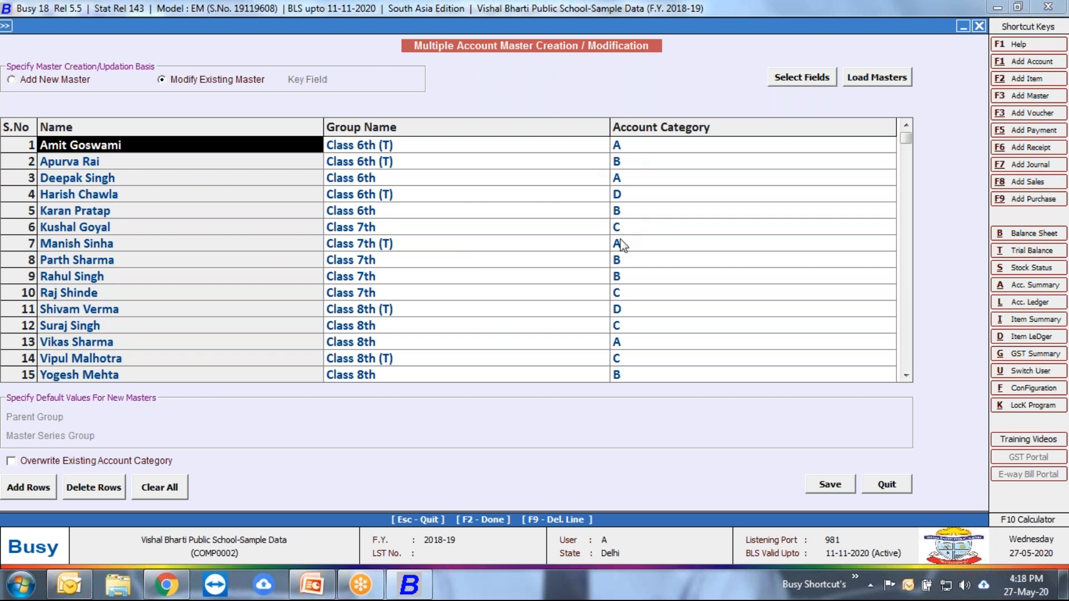
Step: Check the fields available for bulk account modification, then leave the screen without saving
{"action": "left_click", "coordinate": [787, 81]}
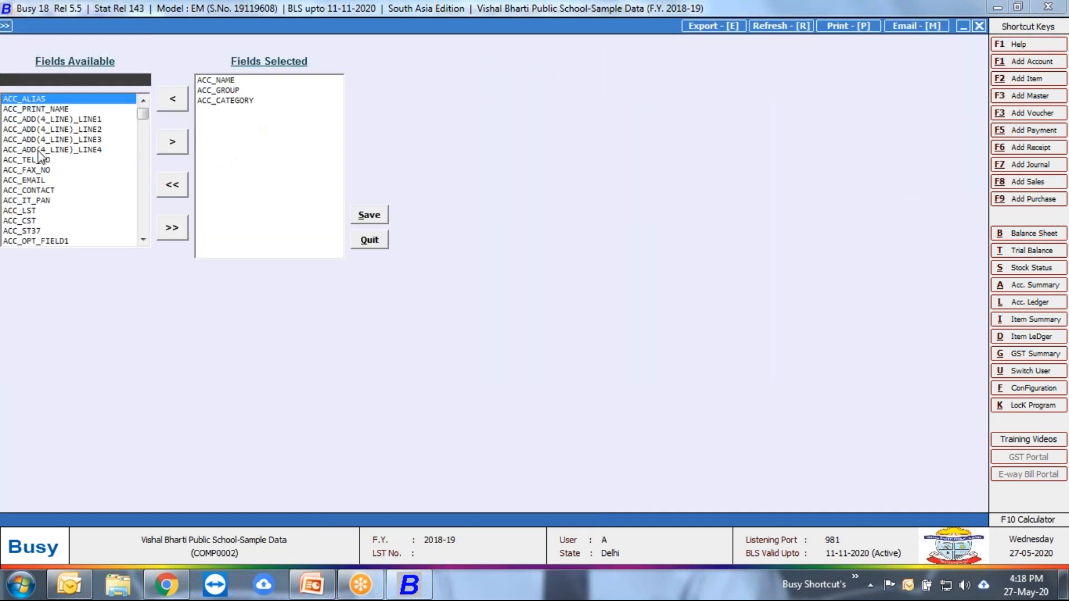
{"action": "left_click", "coordinate": [386, 241]}
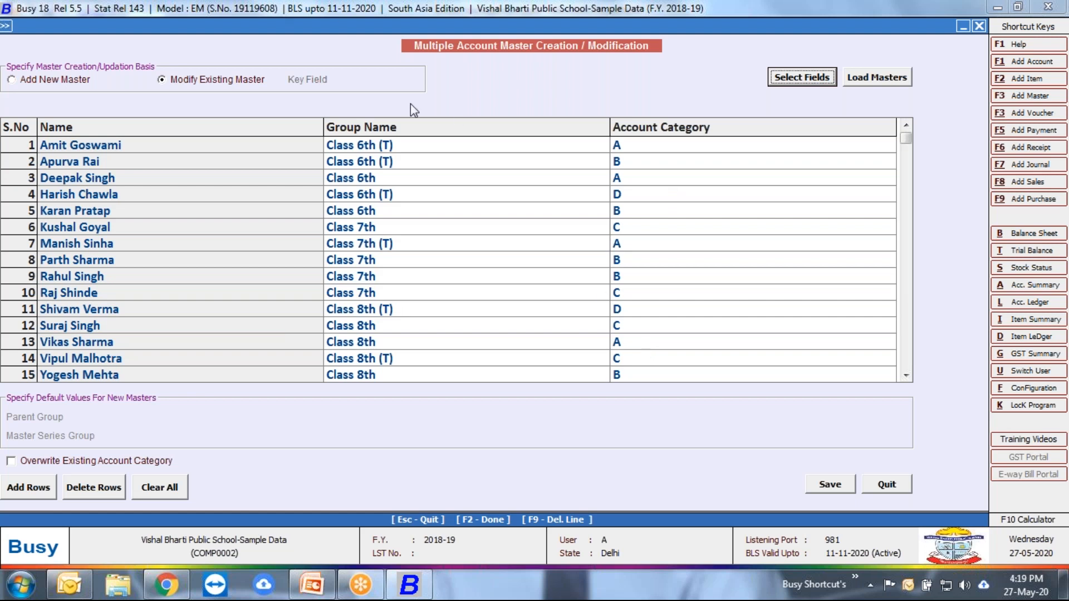
{"action": "key", "text": "Escape"}
{"action": "key", "text": "Down"}
{"action": "key", "text": "Return"}
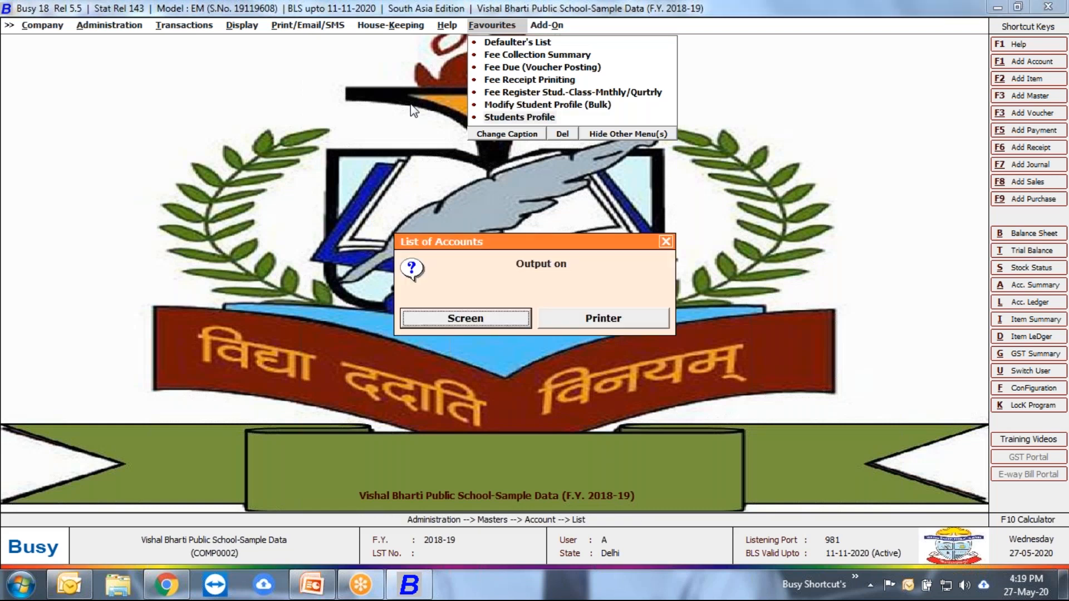
{"action": "key", "text": "Return"}
{"action": "key", "text": "Return"}
{"action": "key", "text": "Return"}
{"action": "key", "text": "Down"}
{"action": "key", "text": "Return"}
{"action": "key", "text": "Return"}
{"action": "key", "text": "Return"}
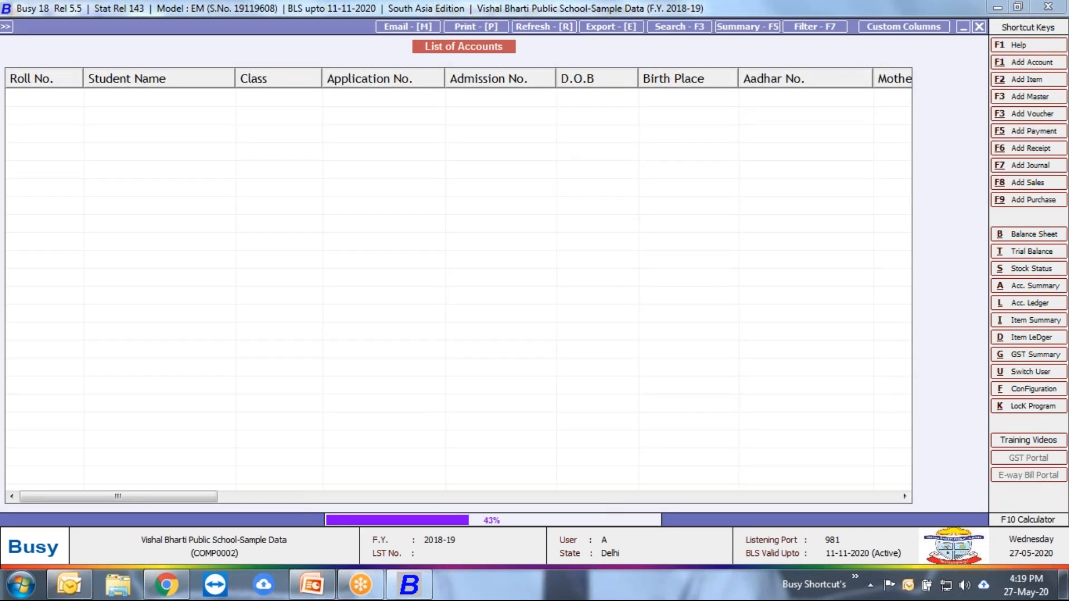
{"action": "key", "text": "Escape"}
{"action": "key", "text": "Left"}
{"action": "key", "text": "Return"}
{"action": "key", "text": "Escape"}
{"action": "key", "text": "Escape"}
{"action": "key", "text": "Escape"}
Step: Show the student profile list on screen in the Student Profile format for the Sundry Debtors group, then close it
{"action": "key", "text": "Return"}
{"action": "key", "text": "Right"}
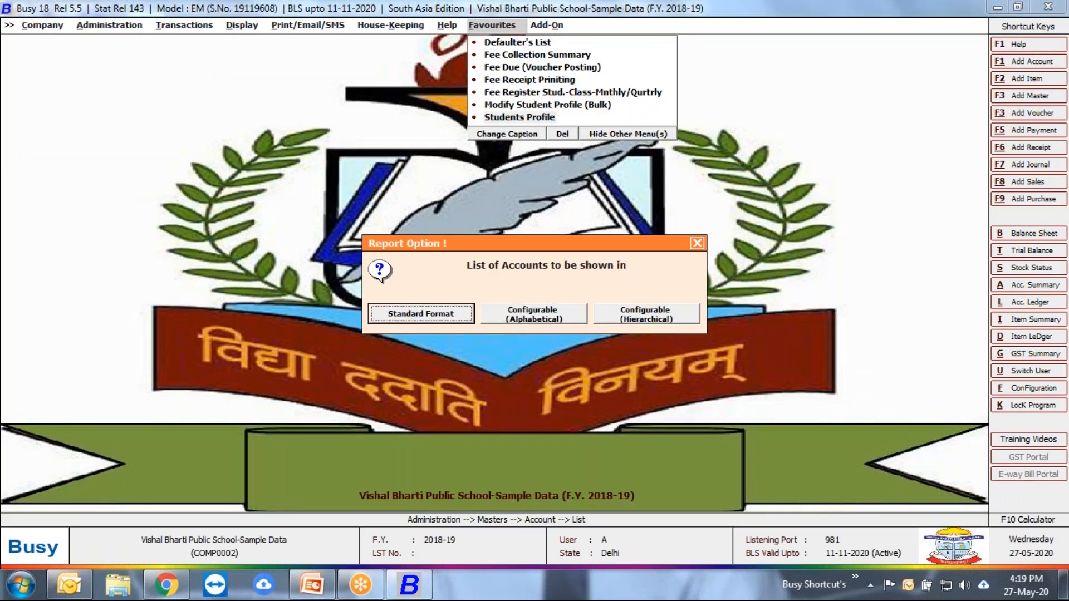
{"action": "key", "text": "Return"}
{"action": "key", "text": "Down"}
{"action": "key", "text": "Return"}
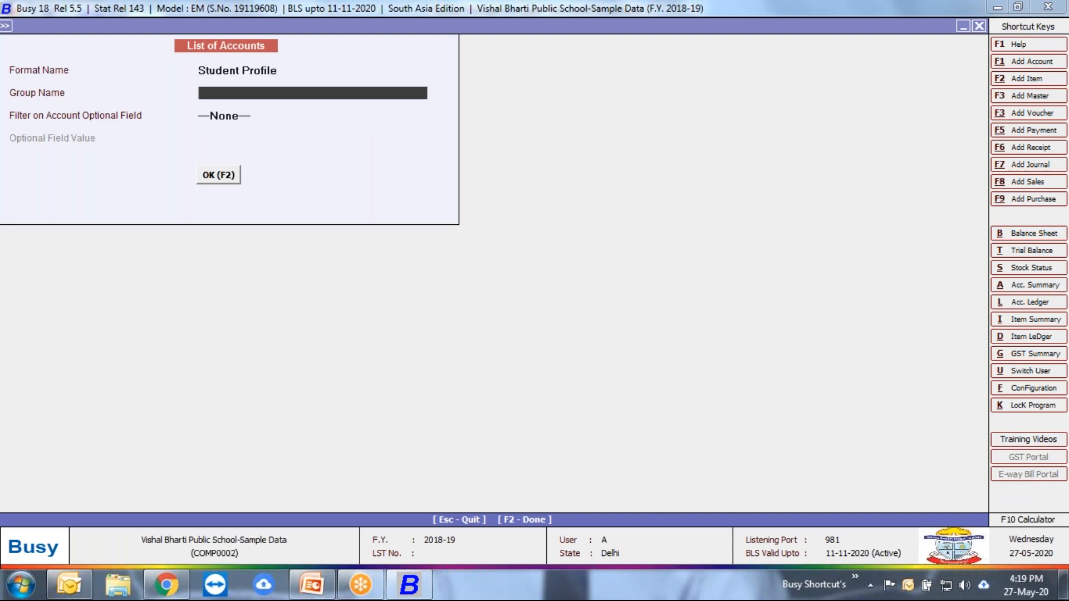
{"action": "type", "text": "sun"}
{"action": "key", "text": "Down"}
{"action": "key", "text": "Return"}
{"action": "key", "text": "Return"}
{"action": "key", "text": "Return"}
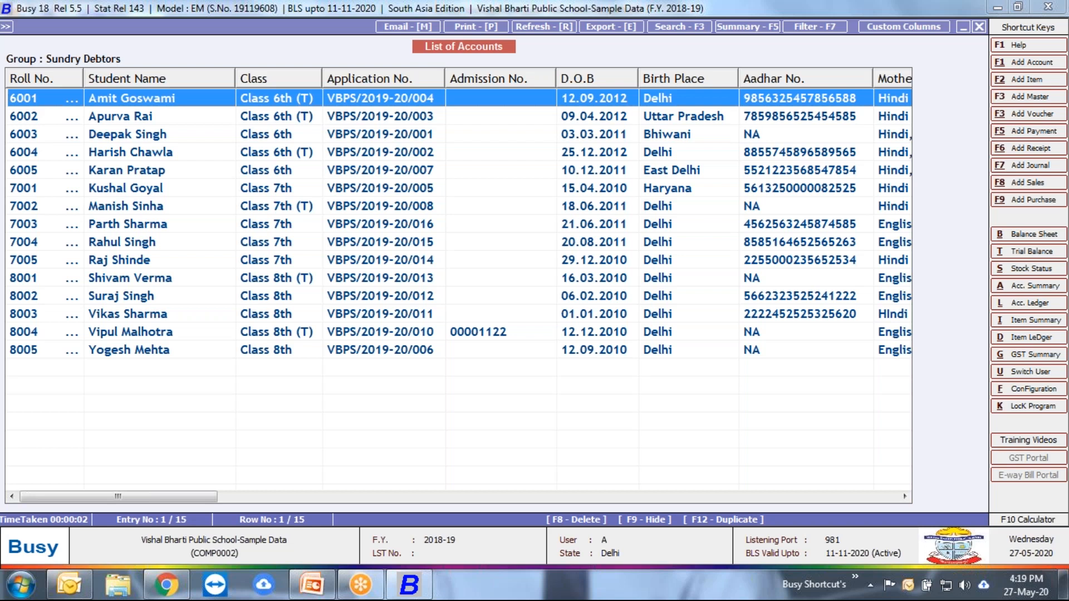
{"action": "key", "text": "Escape"}
{"action": "key", "text": "Escape"}
{"action": "key", "text": "Escape"}
{"action": "key", "text": "Escape"}
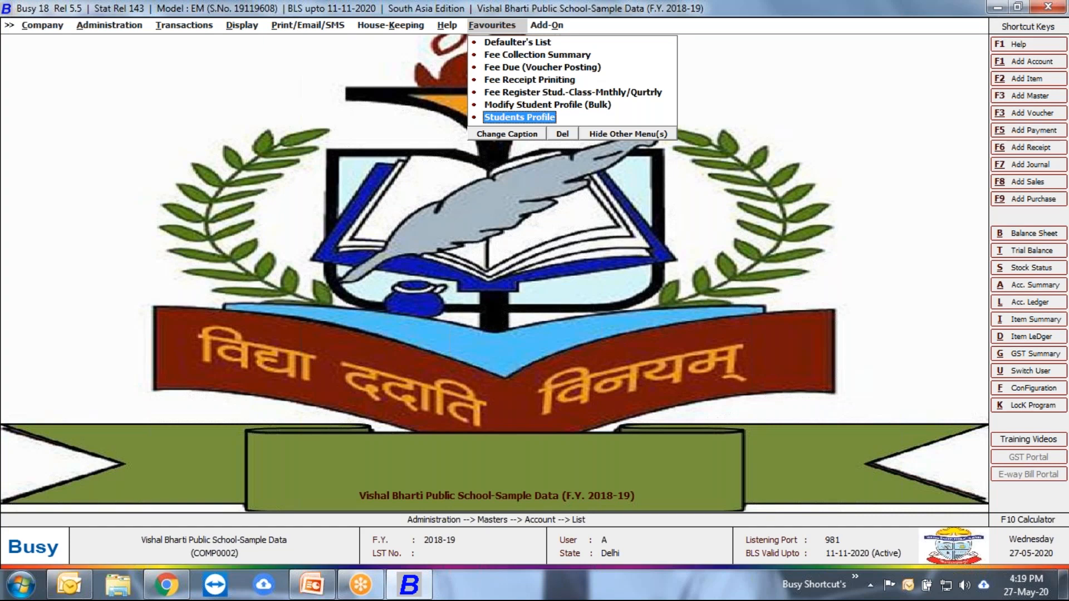
{"action": "key", "text": "Up"}
{"action": "key", "text": "Up"}
{"action": "key", "text": "Up"}
{"action": "key", "text": "Up"}
{"action": "key", "text": "Up"}
{"action": "key", "text": "Up"}
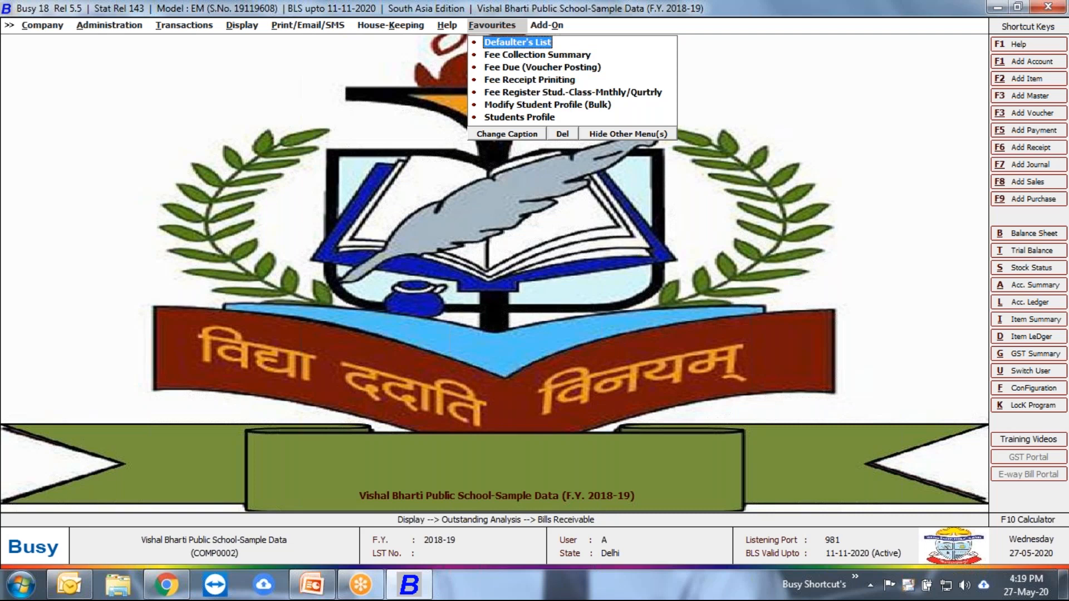
{"action": "key", "text": "Left"}
{"action": "key", "text": "Left"}
{"action": "key", "text": "Left"}
{"action": "key", "text": "Left"}
{"action": "key", "text": "Left"}
{"action": "key", "text": "Left"}
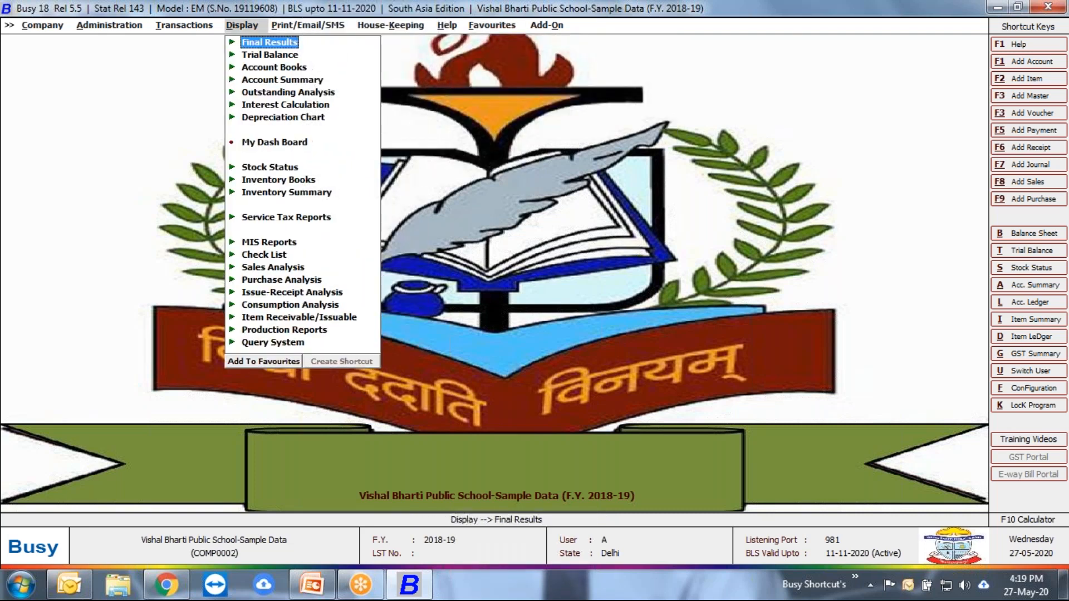
{"action": "key", "text": "Left"}
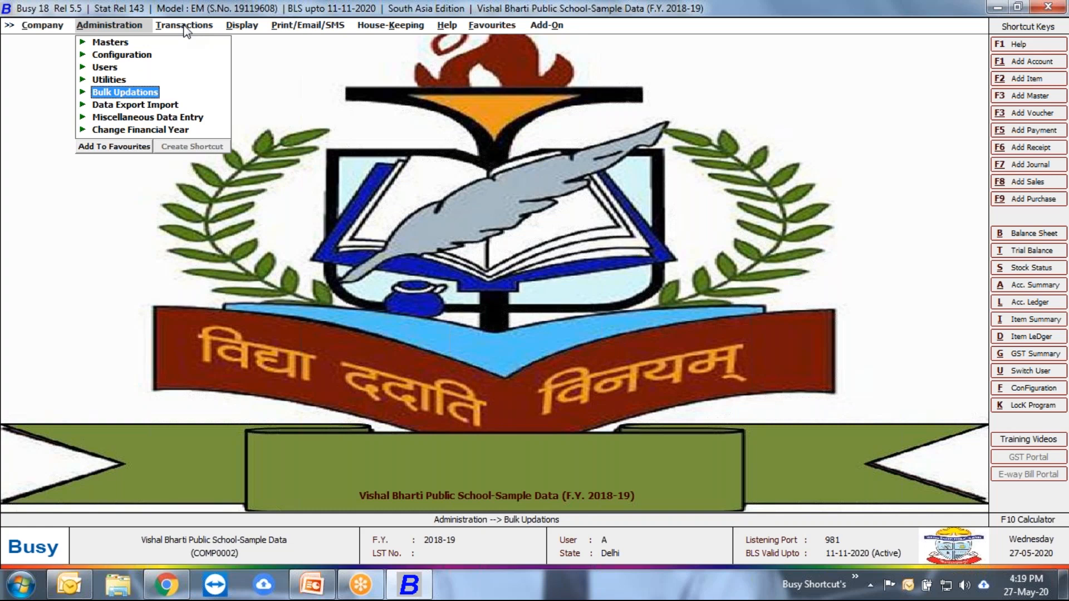
Step: Open the Features / Options configuration of the company
{"action": "key", "text": "Up"}
{"action": "key", "text": "Up"}
{"action": "key", "text": "Up"}
{"action": "key", "text": "Right"}
{"action": "key", "text": "Return"}
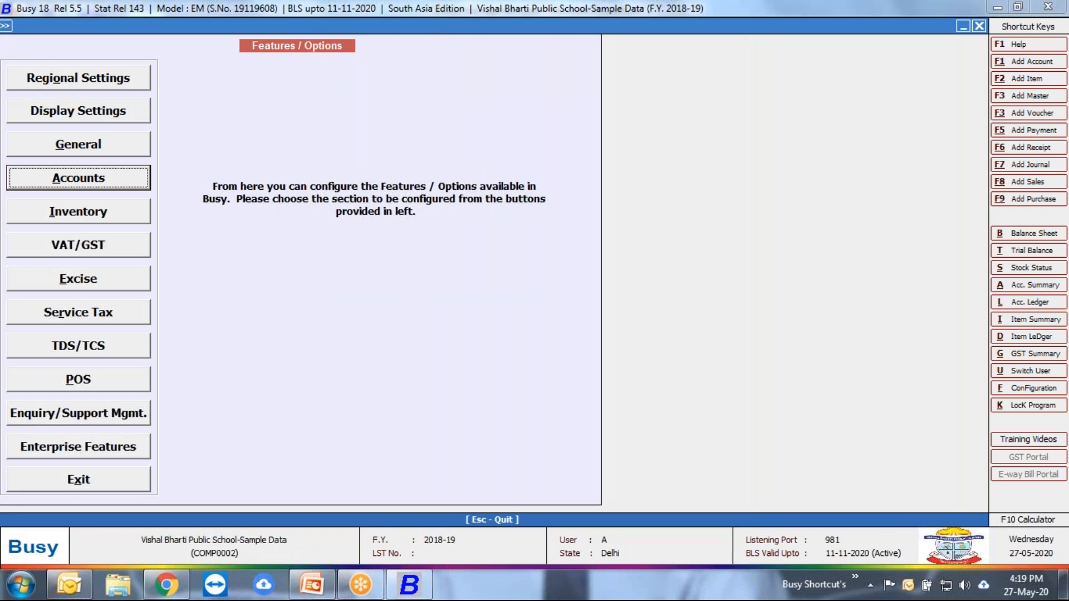
Step: Check the VAT/GST settings and leave the configuration without changing them
{"action": "key", "text": "Down"}
{"action": "key", "text": "Up"}
{"action": "key", "text": "Down"}
{"action": "key", "text": "Down"}
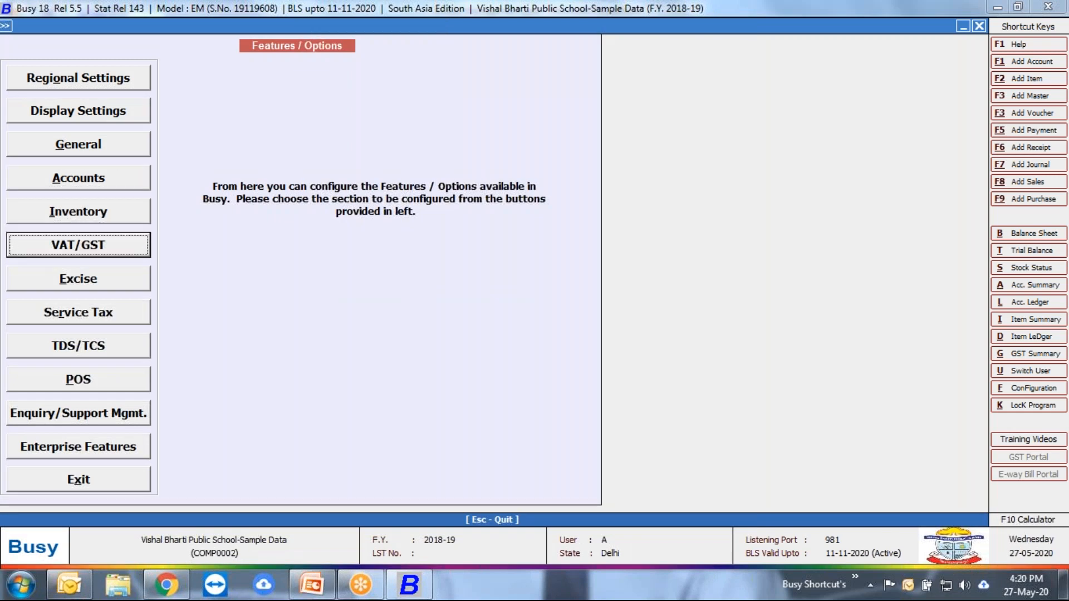
{"action": "key", "text": "Return"}
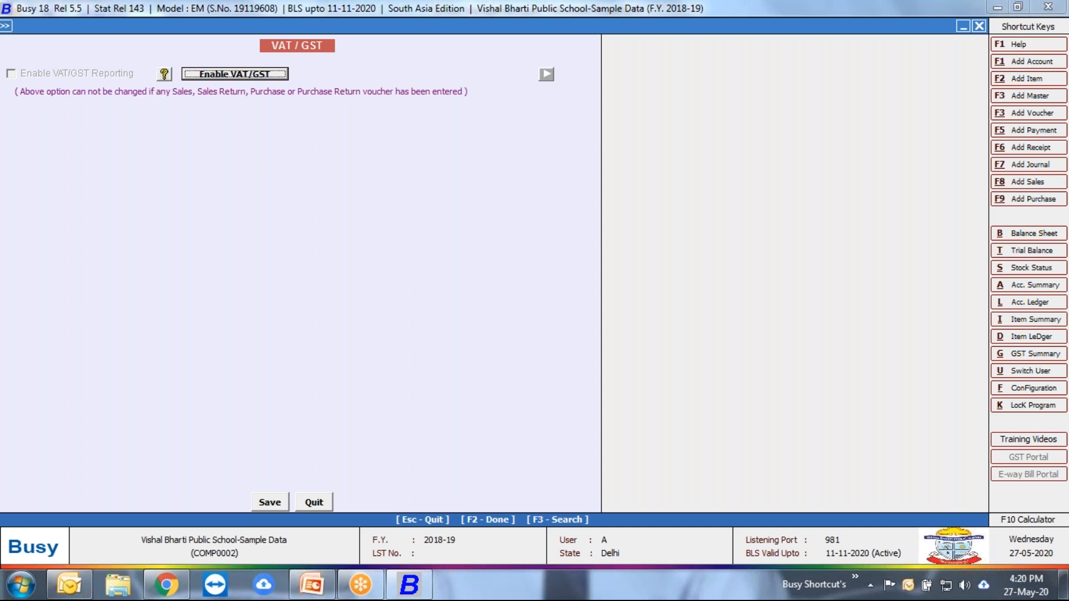
{"action": "key", "text": "Escape"}
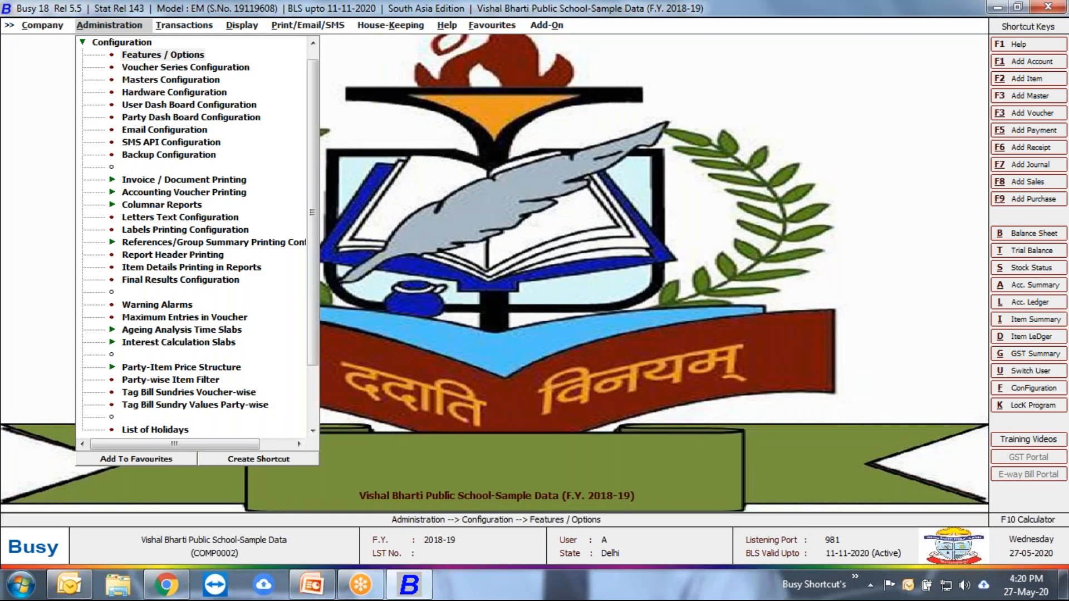
{"action": "key", "text": "Right"}
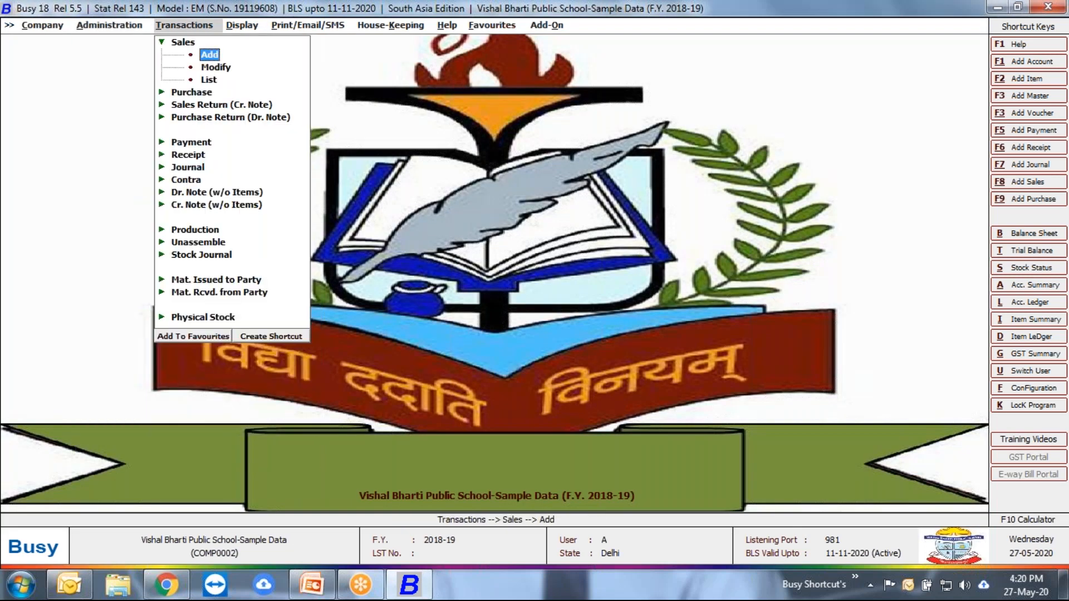
Step: Open the Main series sales voucher VBPS/0012/17-18 dated 01-07-2018 for modification
{"action": "key", "text": "Down"}
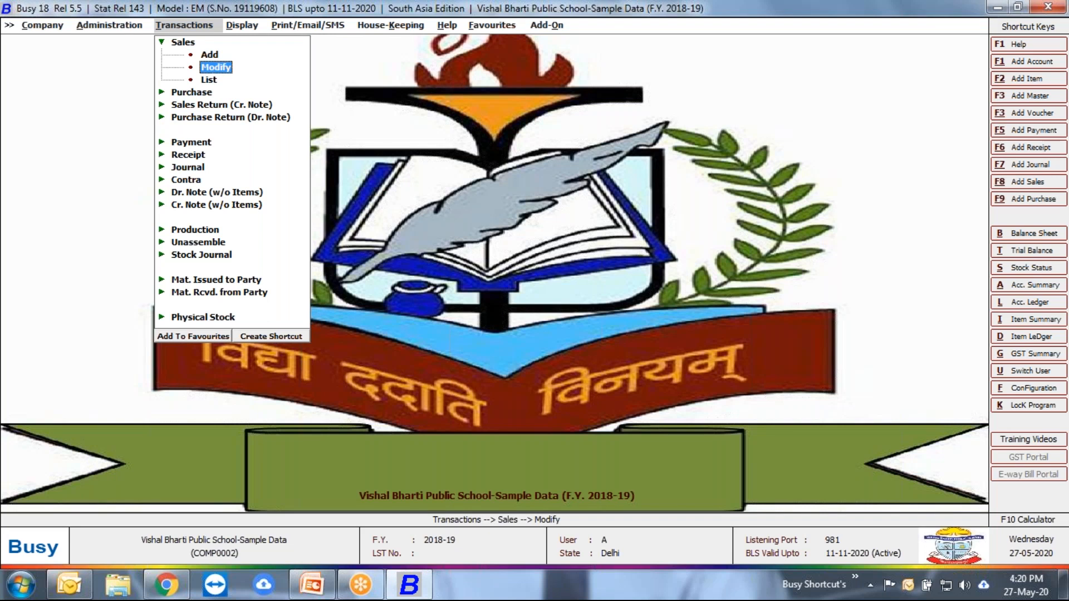
{"action": "key", "text": "Return"}
{"action": "key", "text": "Return"}
{"action": "key", "text": "Return"}
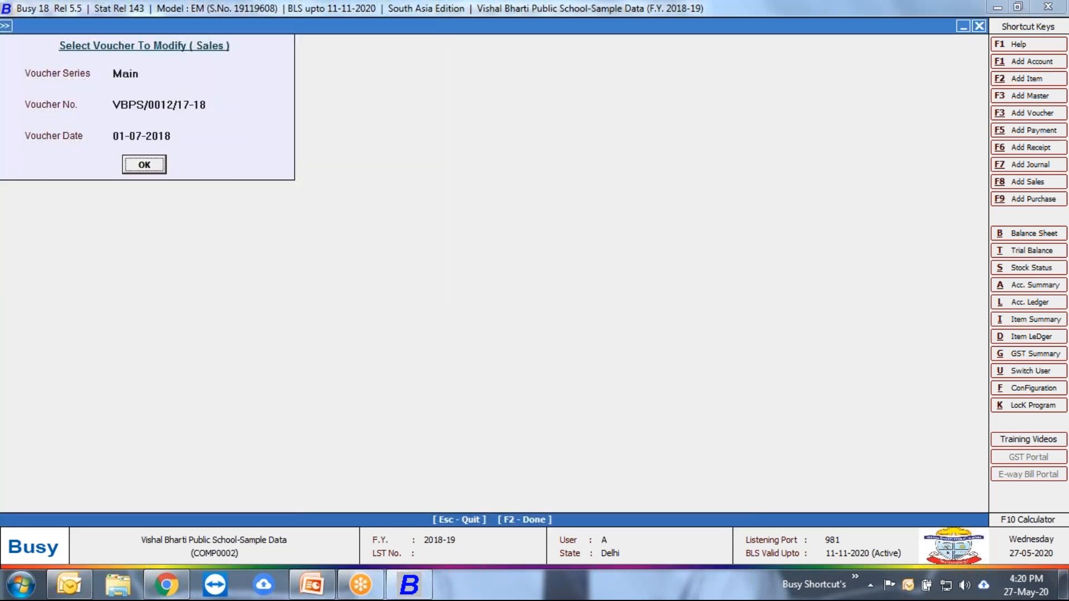
{"action": "key", "text": "Return"}
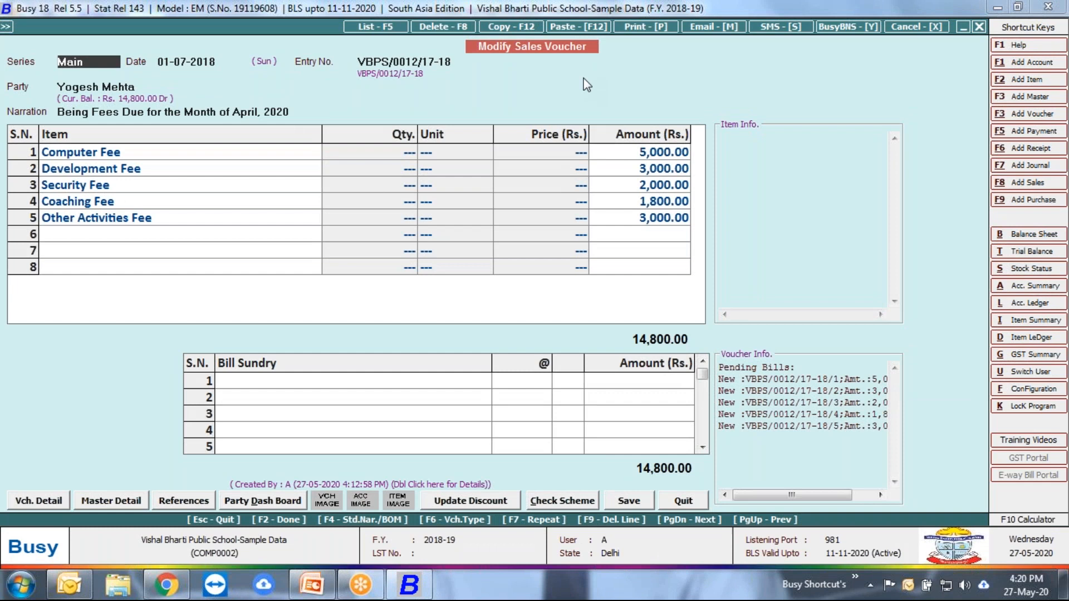
Step: Check the tax category and HSN/SAC fields in the Computer Fee item master, then leave the item and voucher without saving
{"action": "left_click", "coordinate": [190, 157]}
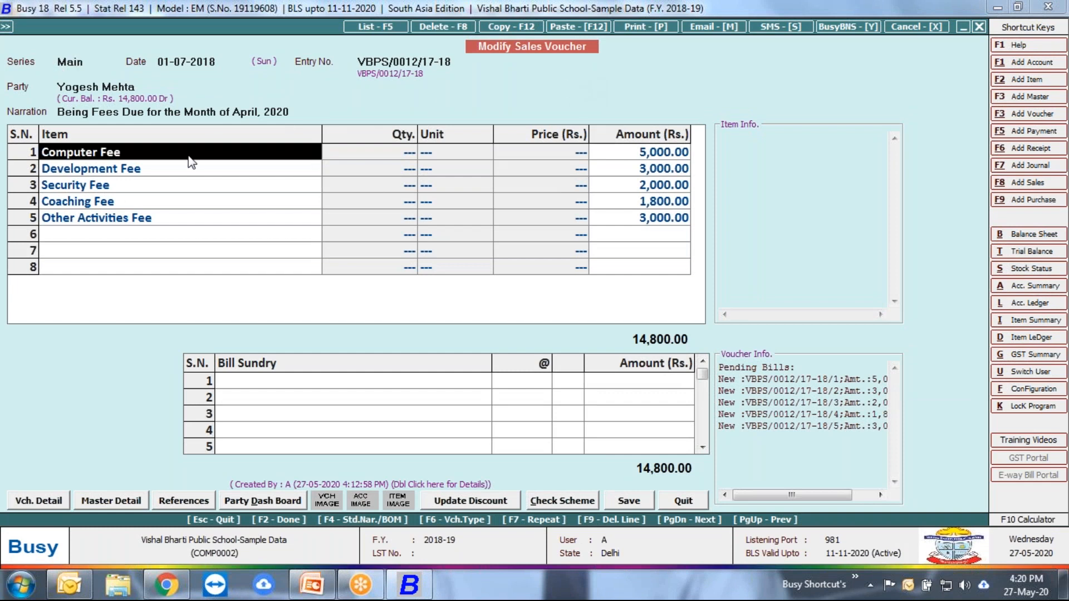
{"action": "key", "text": "alt+m"}
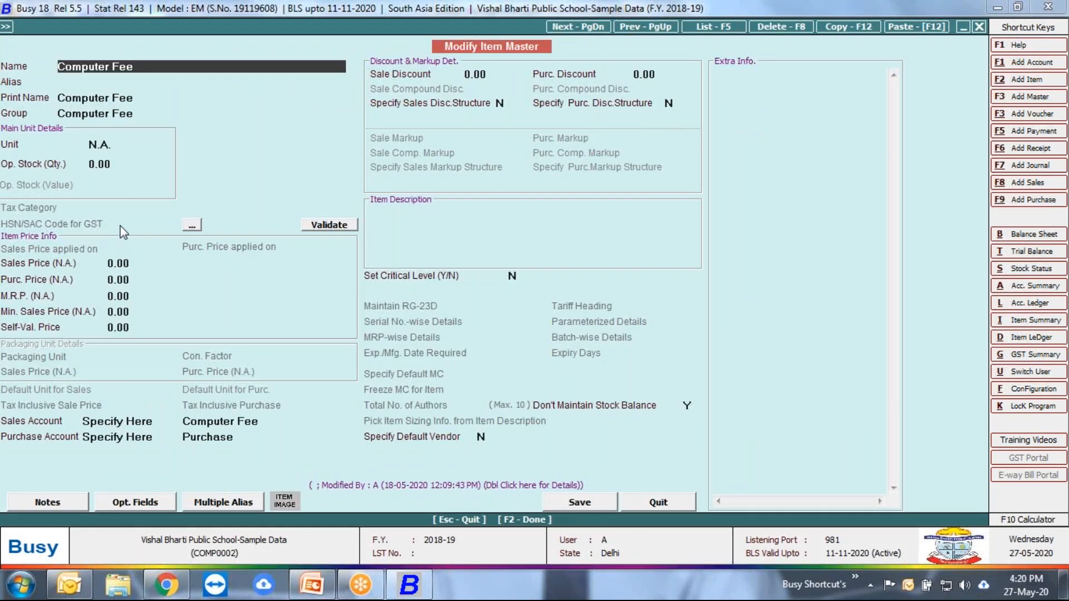
{"action": "key", "text": "Escape"}
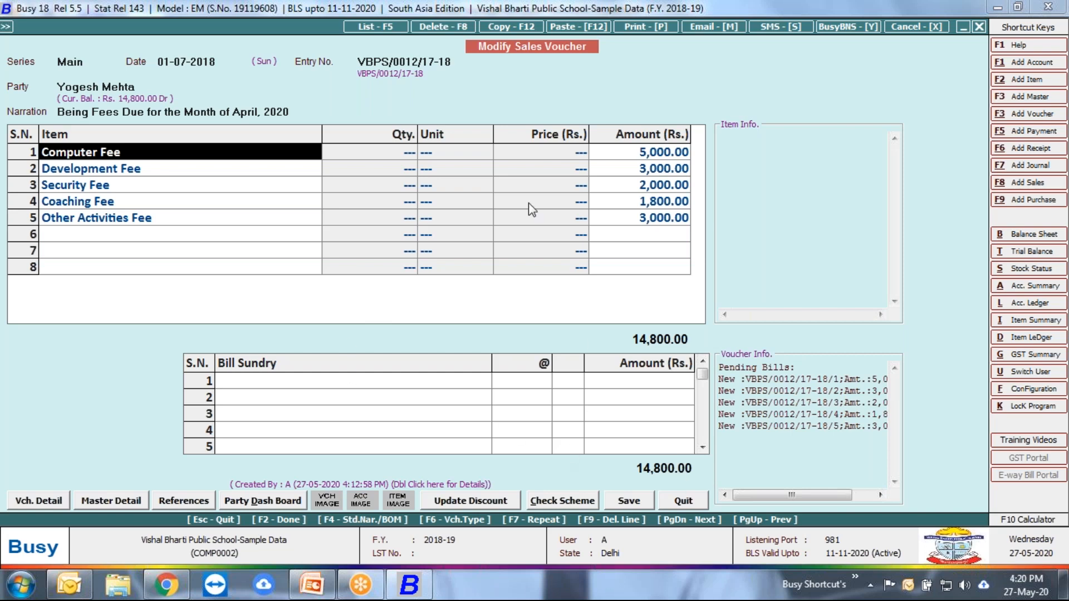
{"action": "key", "text": "Escape"}
{"action": "key", "text": "Escape"}
{"action": "key", "text": "Escape"}
{"action": "key", "text": "Left"}
{"action": "key", "text": "Down"}
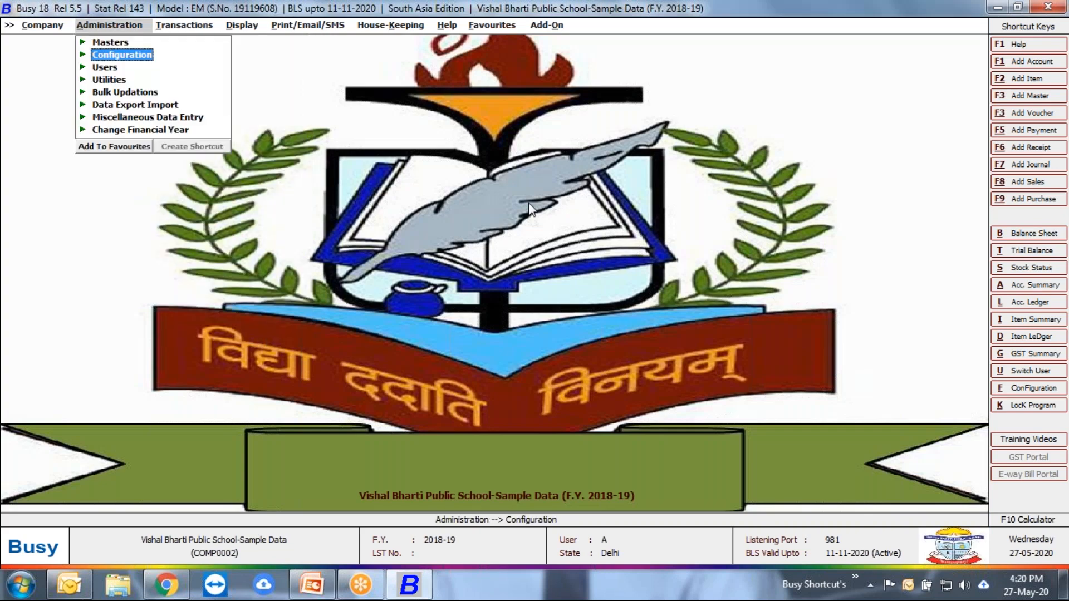
{"action": "key", "text": "Right"}
{"action": "key", "text": "Right"}
{"action": "key", "text": "Left"}
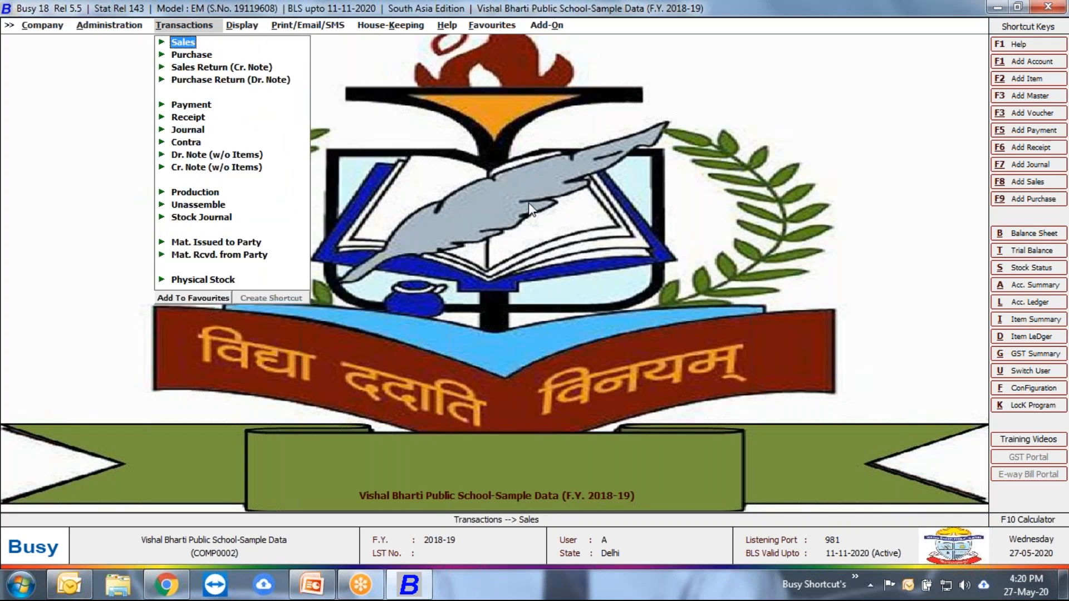
Step: Review the Inventory section of the company's Features / Options configuration, then leave it without changing any settings
{"action": "key", "text": "Left"}
{"action": "key", "text": "Return"}
{"action": "key", "text": "Return"}
{"action": "key", "text": "Down"}
{"action": "key", "text": "Down"}
{"action": "key", "text": "Return"}
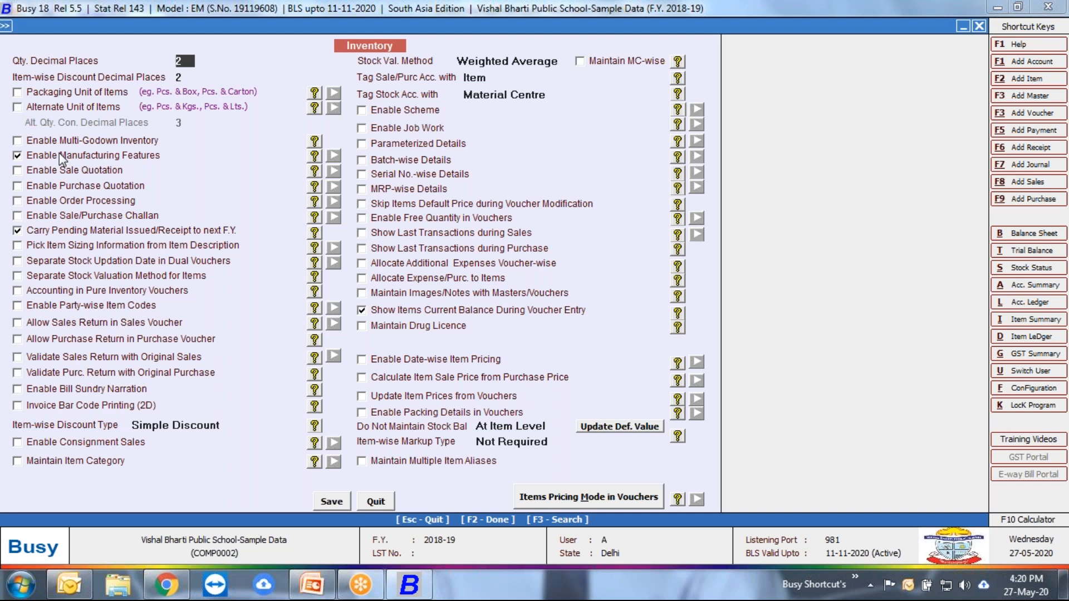
{"action": "key", "text": "Escape"}
{"action": "key", "text": "Escape"}
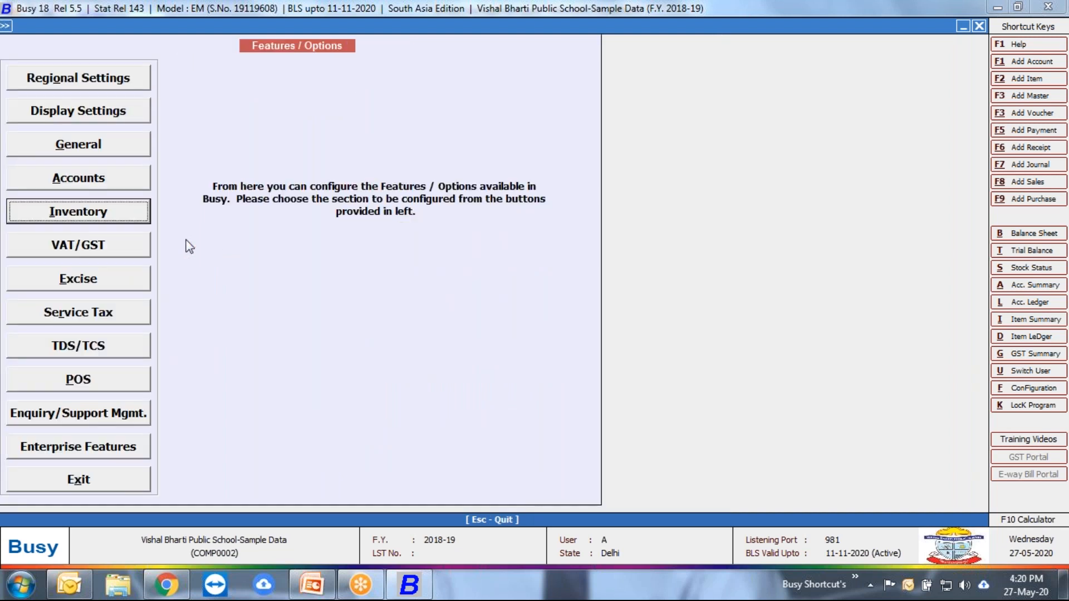
{"action": "key", "text": "Escape"}
Step: Bring up the report categories available for on-screen display
{"action": "key", "text": "Right"}
{"action": "key", "text": "Right"}
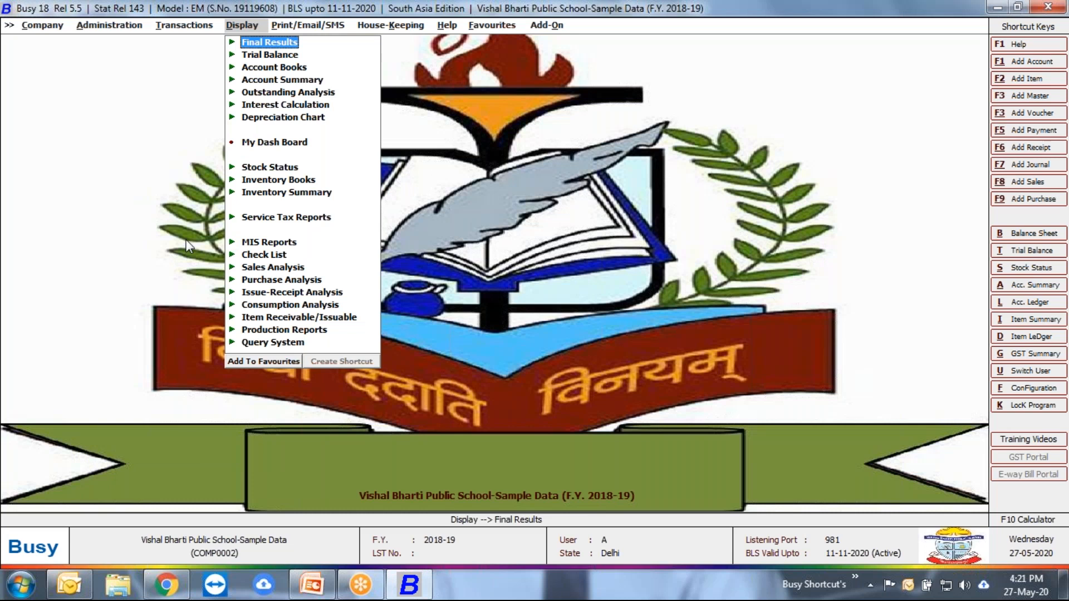
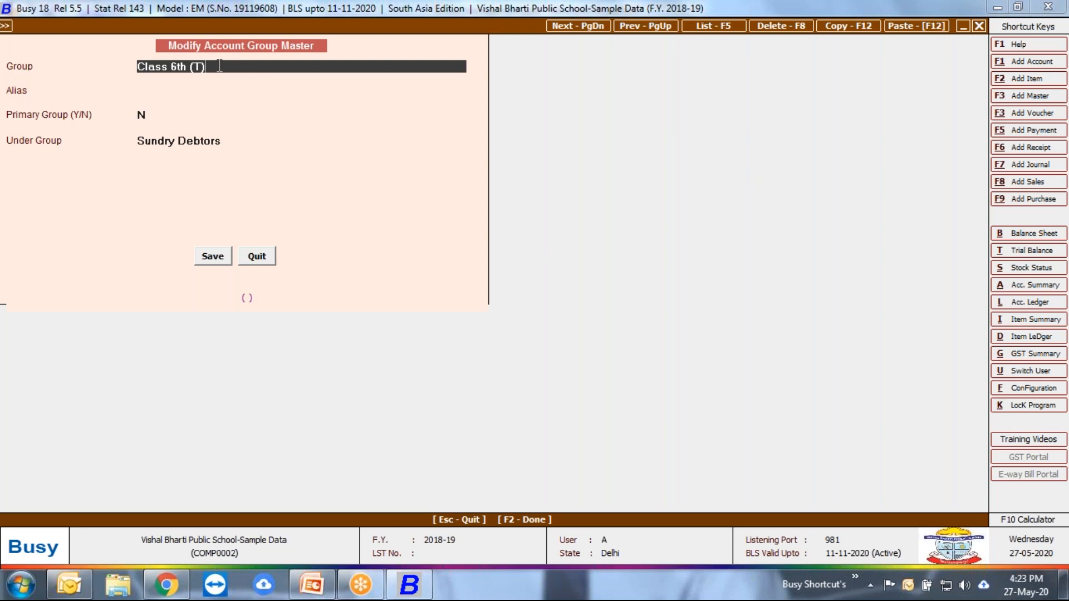
Step: Try renaming the Class 6th (T) account group to Class 6th (T) 2018-19, then leave the group master without saving
{"action": "type", "text": "2018-19"}
{"action": "key", "text": "Return"}
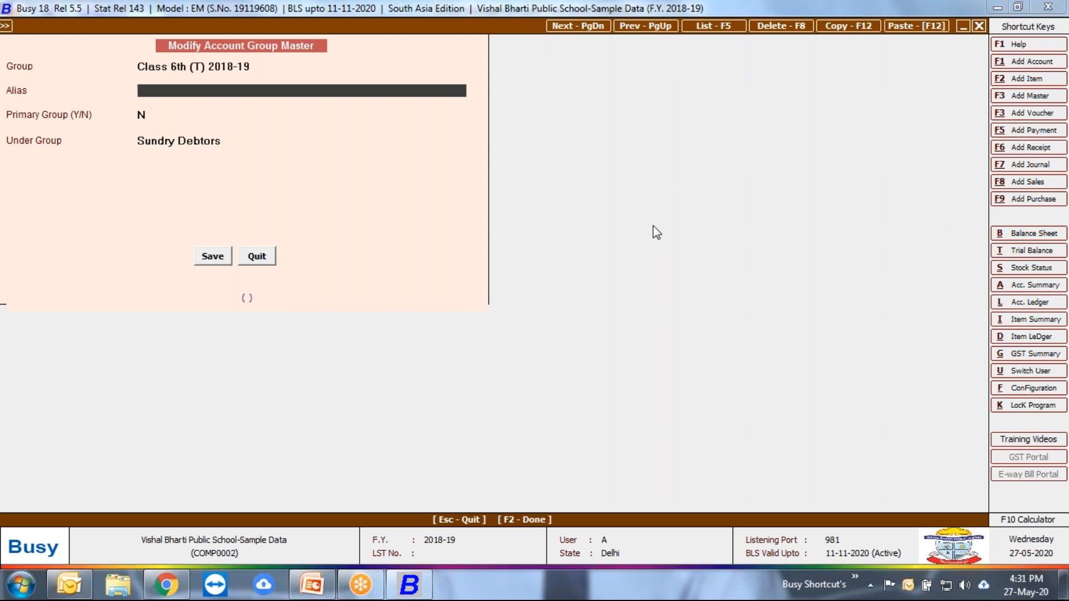
{"action": "key", "text": "Escape"}
{"action": "key", "text": "Escape"}
{"action": "key", "text": "Escape"}
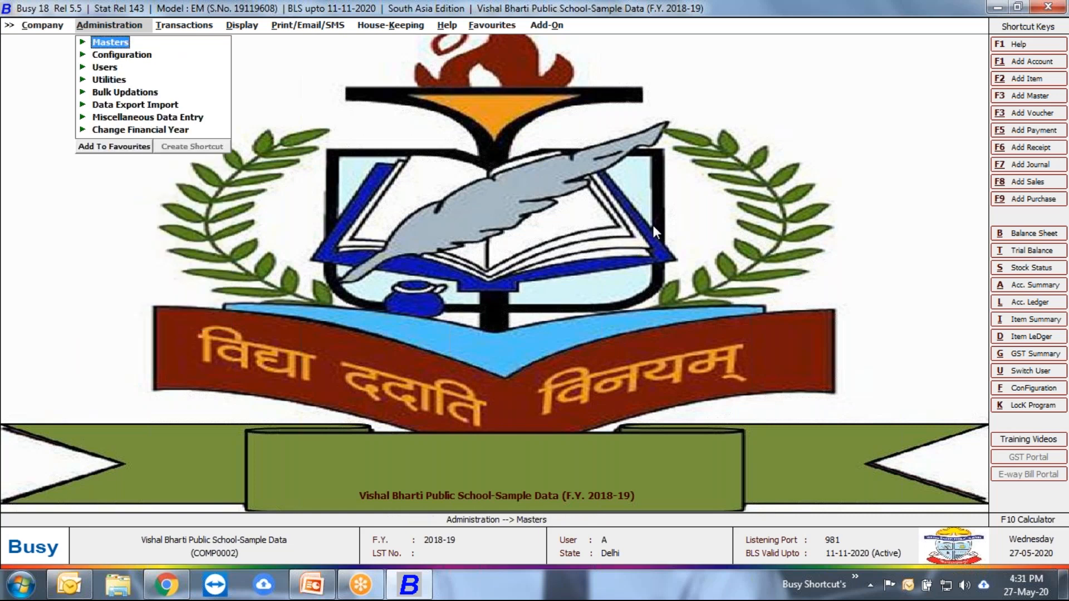
Step: Open Voucher Replication from the bulk updation tools
{"action": "key", "text": "Down"}
{"action": "key", "text": "Down"}
{"action": "key", "text": "Down"}
{"action": "key", "text": "Down"}
{"action": "key", "text": "Return"}
{"action": "key", "text": "Down"}
{"action": "key", "text": "Down"}
{"action": "key", "text": "Down"}
{"action": "key", "text": "Down"}
{"action": "key", "text": "Down"}
{"action": "key", "text": "Down"}
{"action": "key", "text": "Down"}
{"action": "key", "text": "Down"}
{"action": "key", "text": "Down"}
{"action": "key", "text": "Down"}
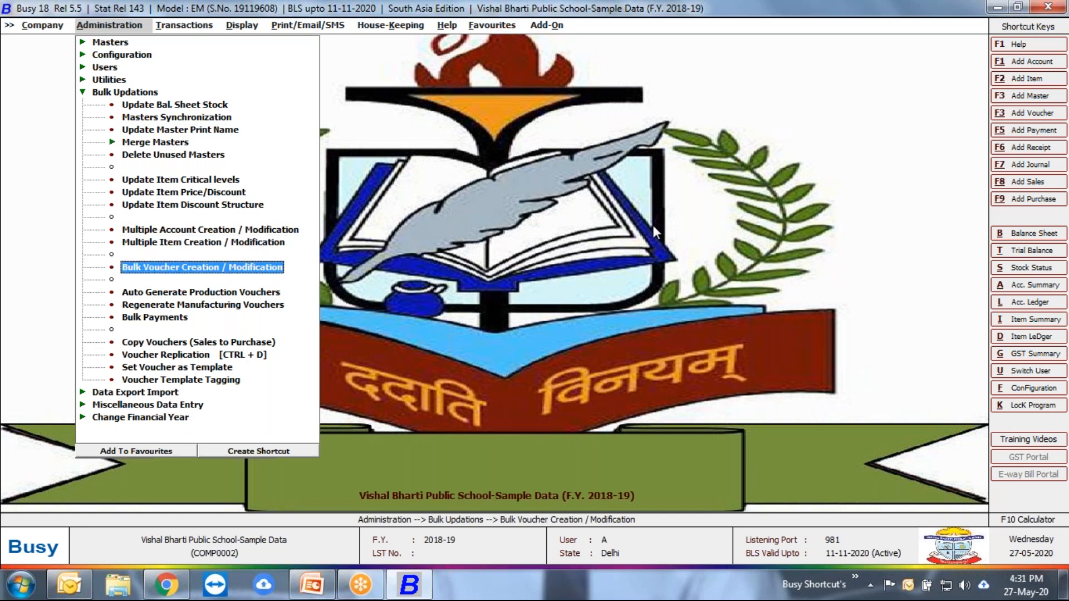
{"action": "key", "text": "Down"}
{"action": "key", "text": "Down"}
{"action": "key", "text": "Down"}
{"action": "key", "text": "Down"}
{"action": "key", "text": "Down"}
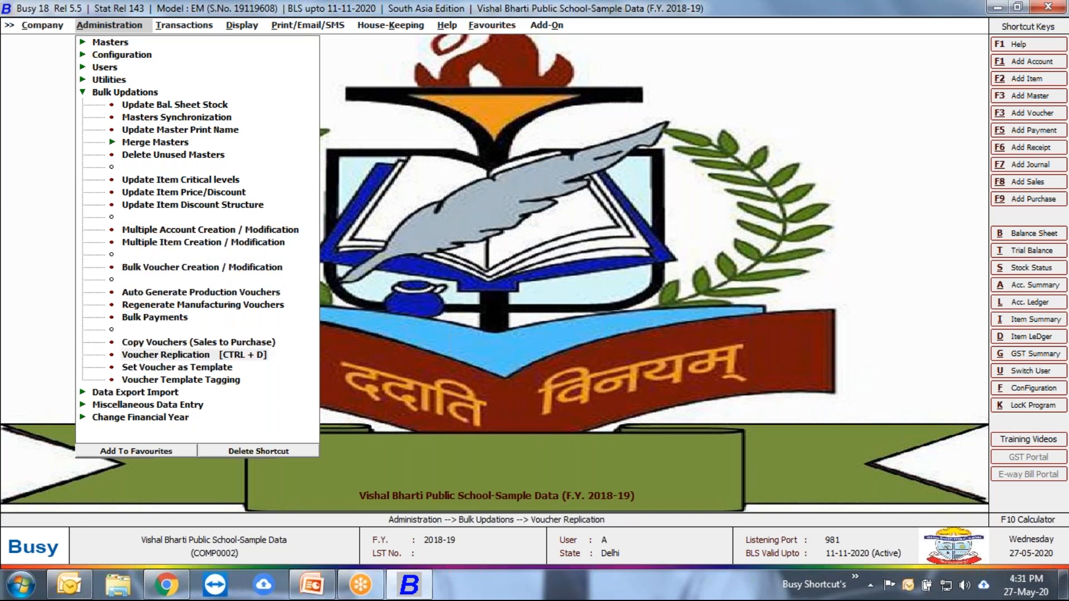
{"action": "key", "text": "Return"}
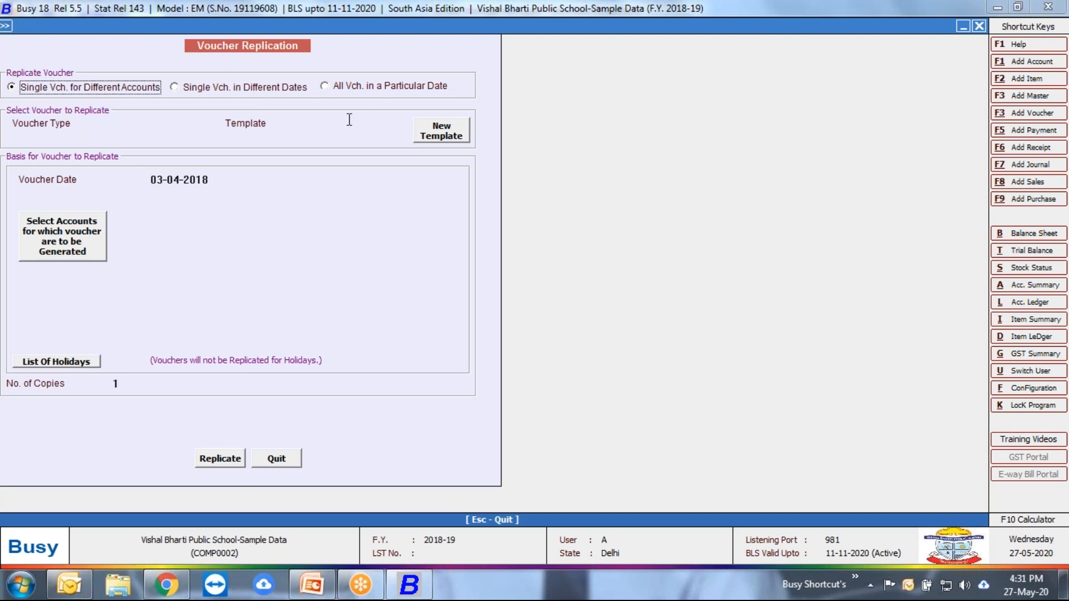
Step: Set the replication to cover all vouchers in a particular date, with Sales as the voucher type
{"action": "left_click", "coordinate": [357, 88]}
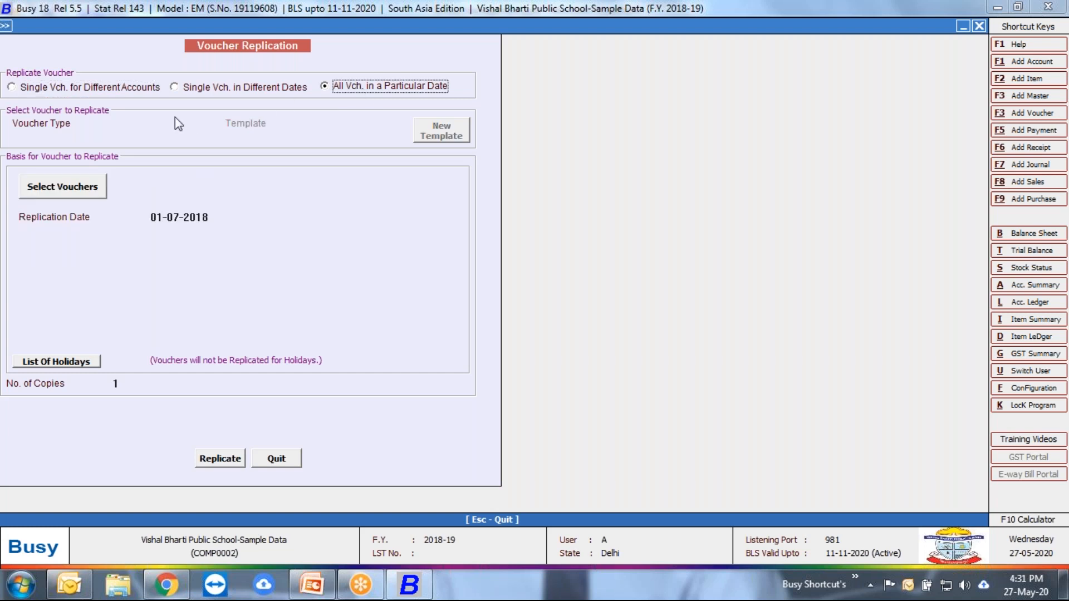
{"action": "left_click", "coordinate": [160, 122]}
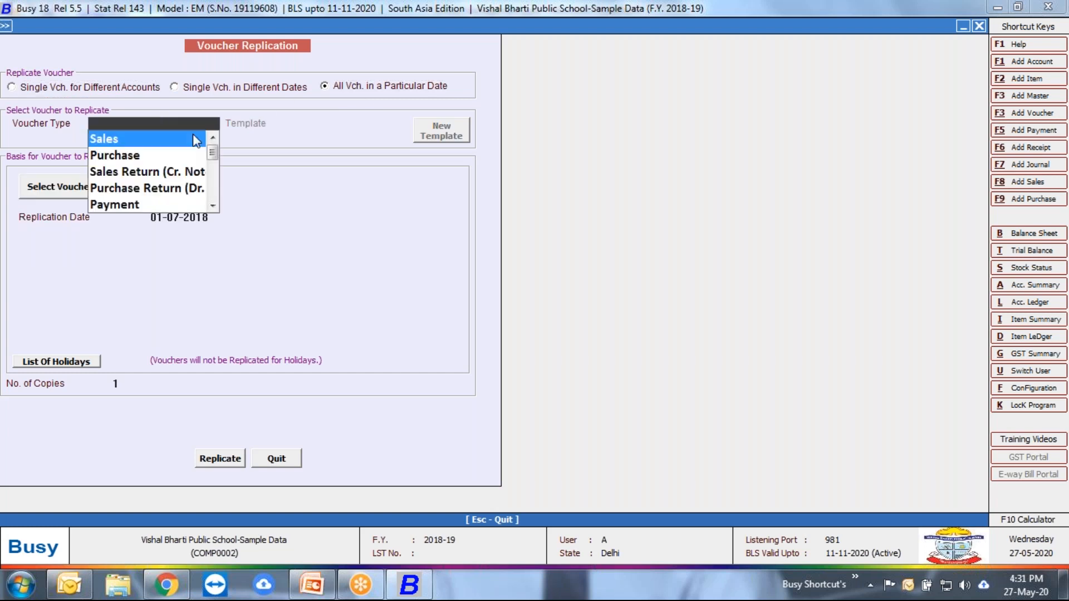
{"action": "key", "text": "Return"}
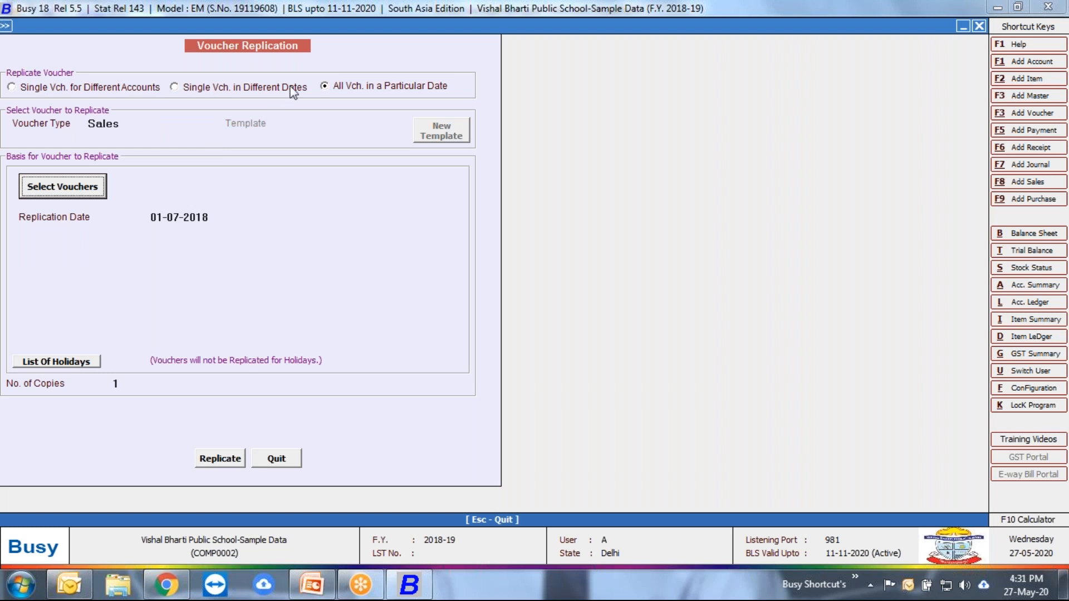
Step: Select all sales vouchers of every series dated 30-04-2018 as the source for replication
{"action": "left_click", "coordinate": [64, 186]}
{"action": "key", "text": "Return"}
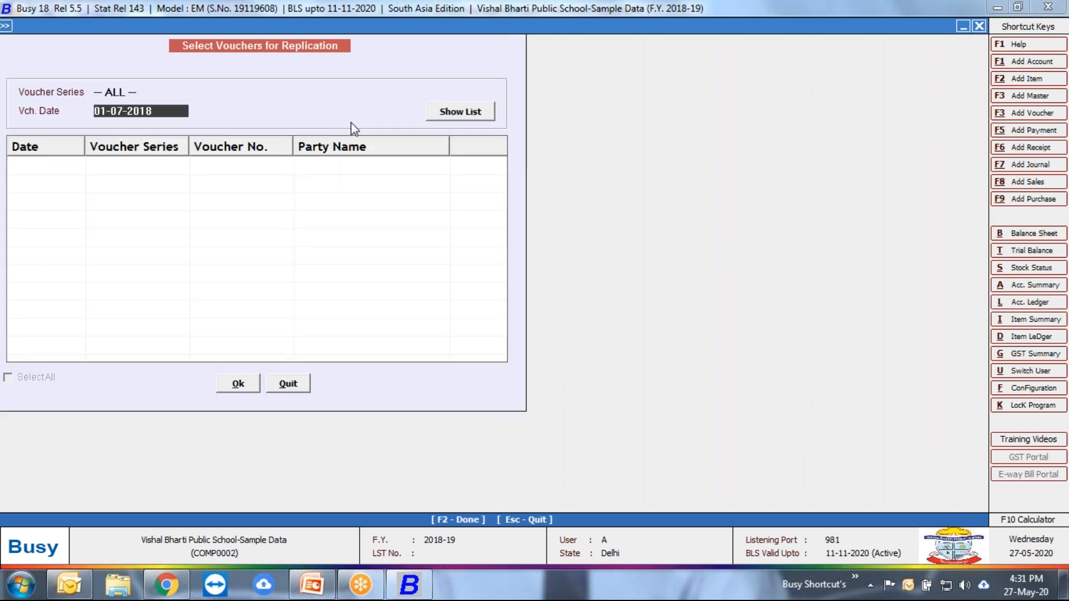
{"action": "key", "text": "BackSpace"}
{"action": "type", "text": "31."}
{"action": "key", "text": "BackSpace"}
{"action": "key", "text": "BackSpace"}
{"action": "type", "text": "0.4"}
{"action": "key", "text": "Return"}
{"action": "key", "text": "Return"}
{"action": "left_click", "coordinate": [25, 381]}
{"action": "left_click", "coordinate": [238, 384]}
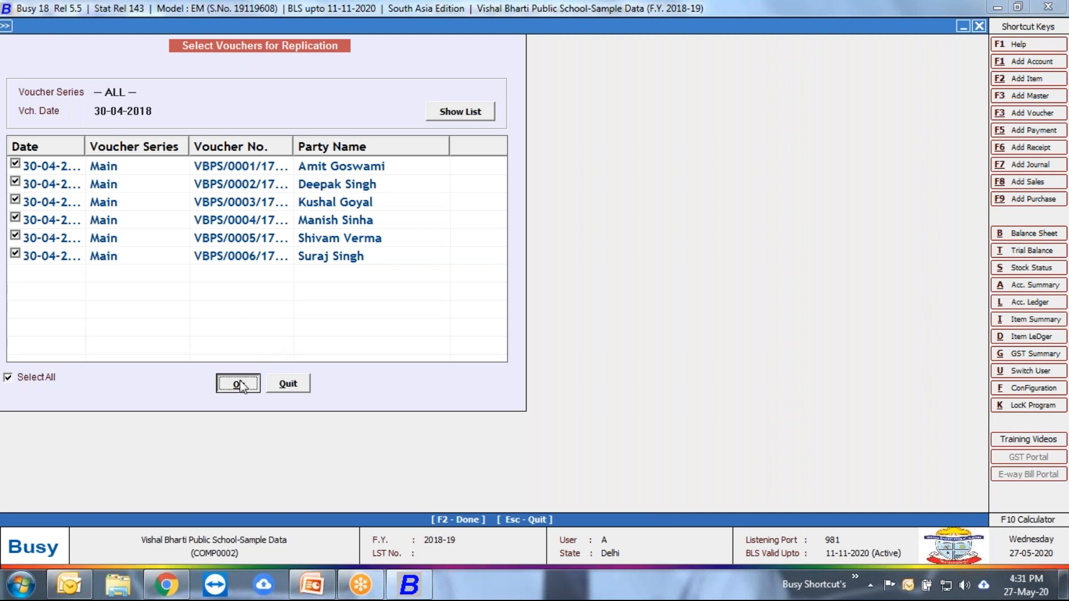
Step: Replicate the selected vouchers to 01-09-2018 with one copy each, then close Voucher Replication
{"action": "type", "text": "1.9"}
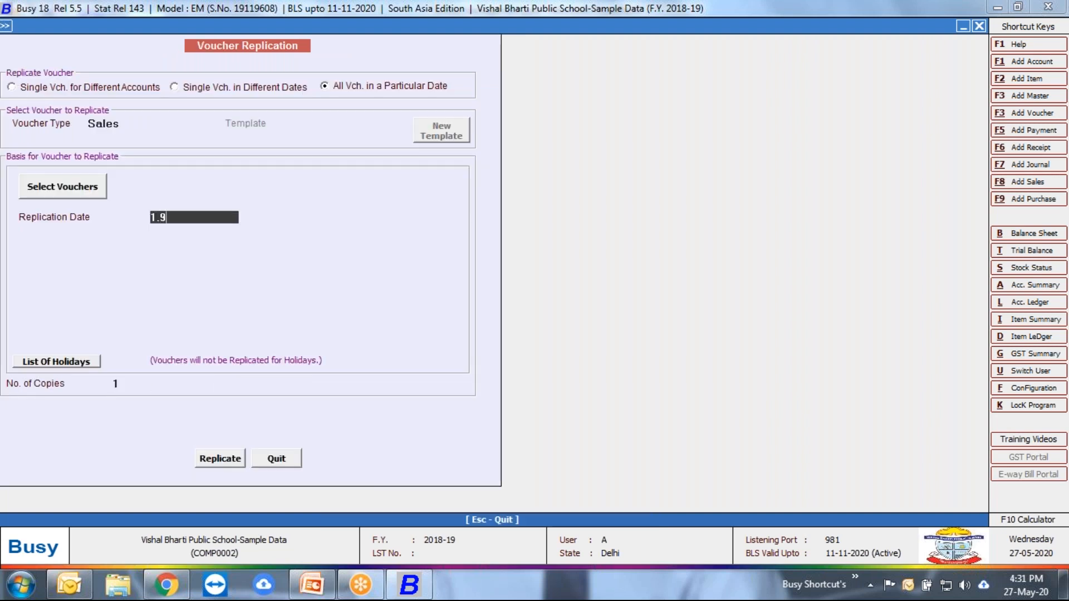
{"action": "key", "text": "Return"}
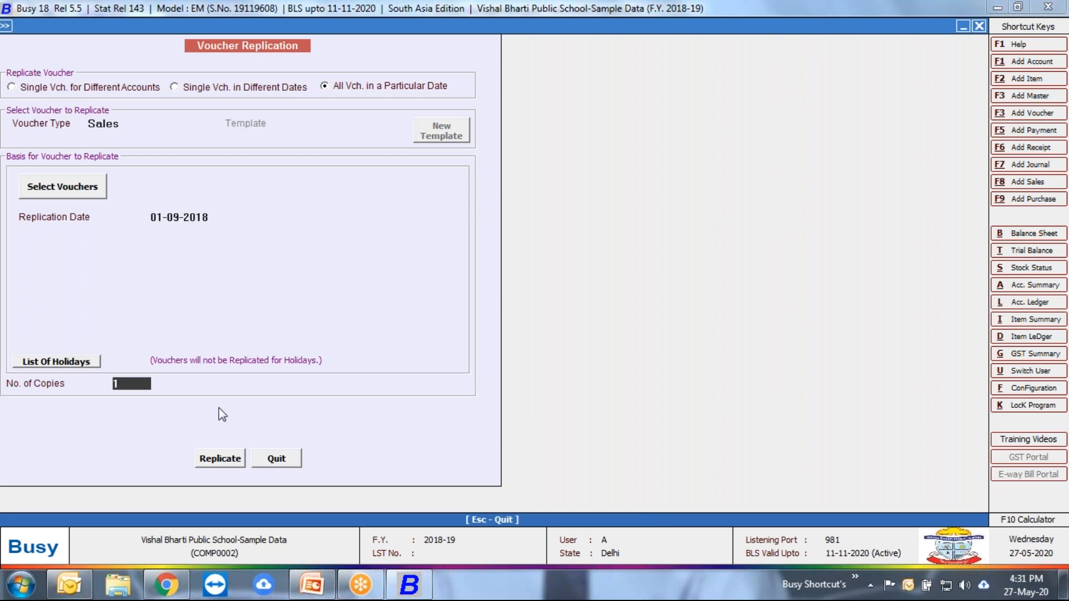
{"action": "left_click", "coordinate": [217, 462]}
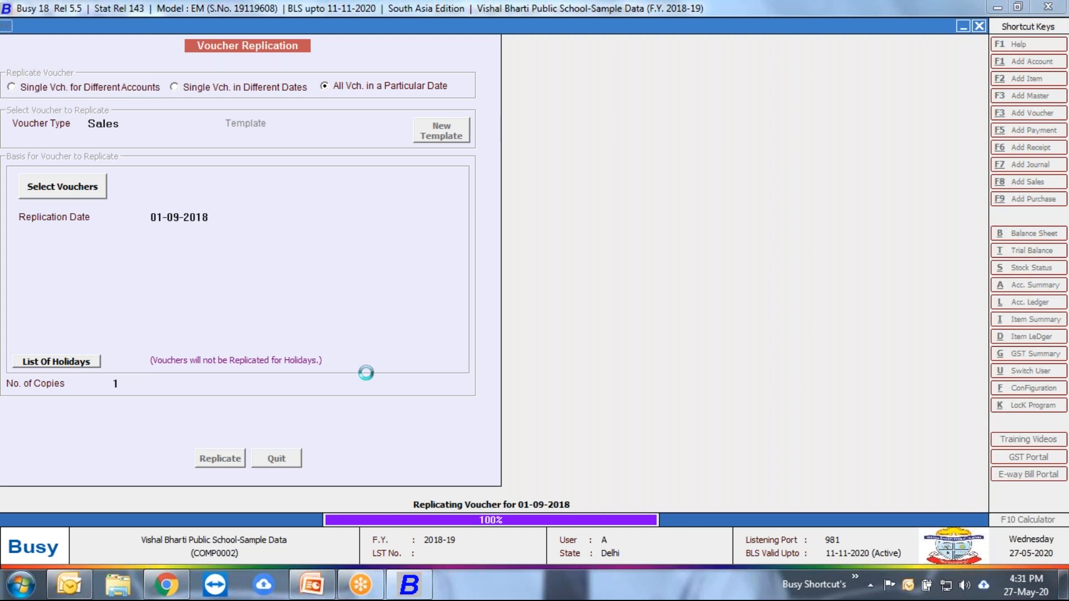
{"action": "key", "text": "Return"}
{"action": "key", "text": "Escape"}
{"action": "key", "text": "Return"}
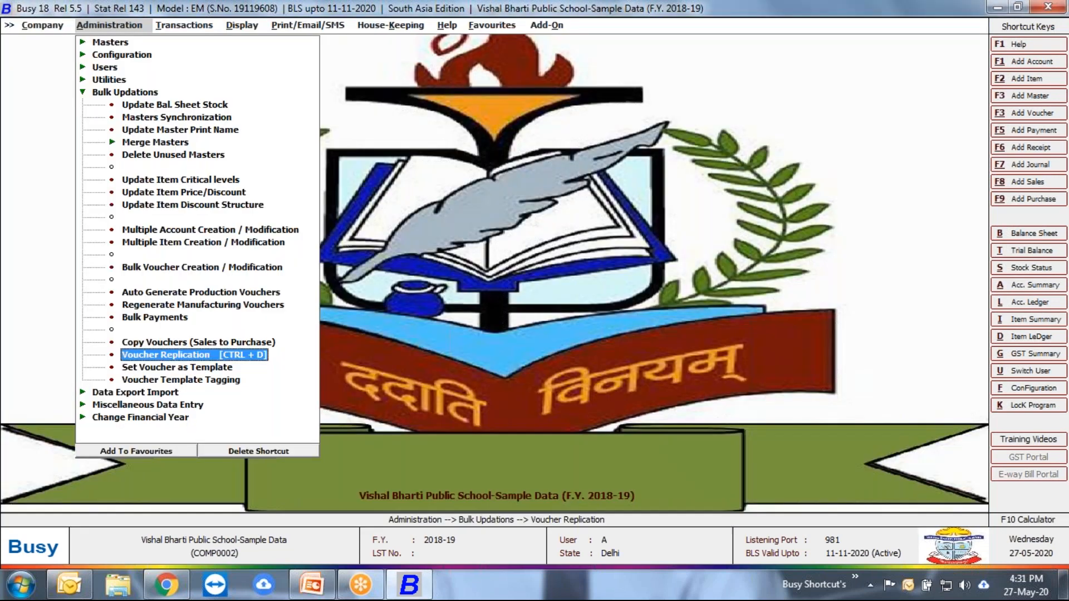
Step: Review the list of sales vouchers for 01-09-2018 across all series in the With Roll No. format, then close it
{"action": "key", "text": "Escape"}
{"action": "key", "text": "Right"}
{"action": "key", "text": "Up"}
{"action": "key", "text": "Up"}
{"action": "key", "text": "Up"}
{"action": "key", "text": "Up"}
{"action": "key", "text": "Up"}
{"action": "key", "text": "Up"}
{"action": "key", "text": "Up"}
{"action": "key", "text": "Up"}
{"action": "key", "text": "Up"}
{"action": "key", "text": "Up"}
{"action": "key", "text": "Up"}
{"action": "key", "text": "Up"}
{"action": "key", "text": "Up"}
{"action": "key", "text": "Up"}
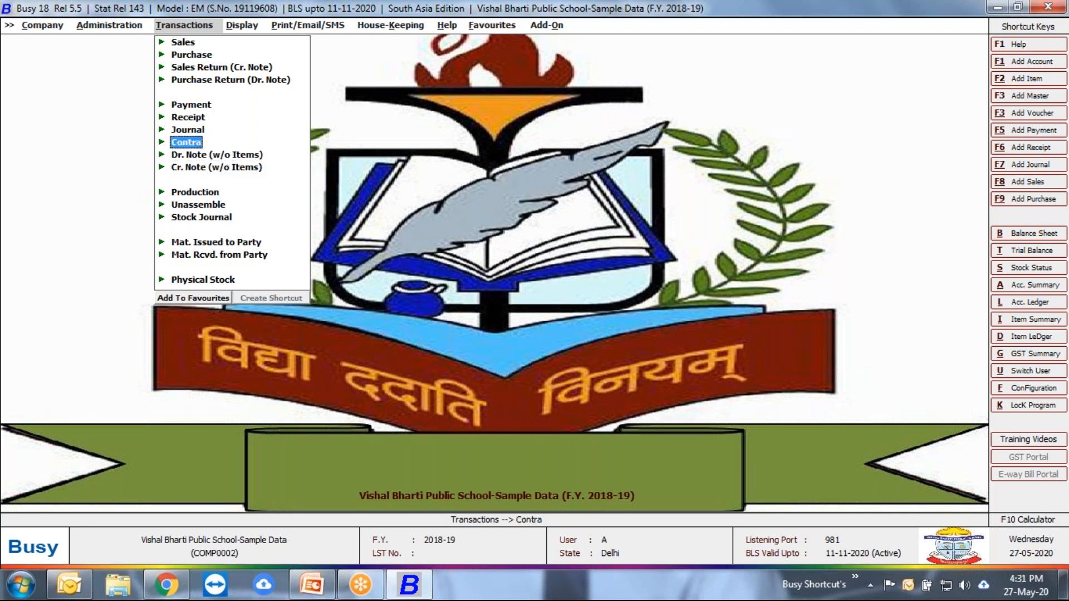
{"action": "key", "text": "Up"}
{"action": "key", "text": "Right"}
{"action": "key", "text": "Down"}
{"action": "key", "text": "Down"}
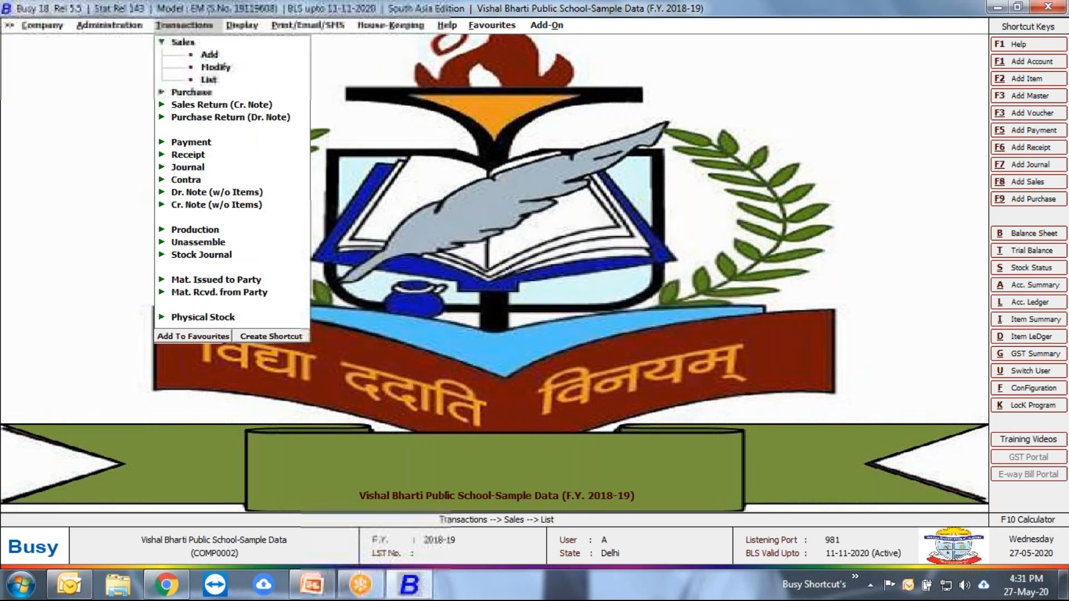
{"action": "key", "text": "Return"}
{"action": "key", "text": "Return"}
{"action": "key", "text": "Return"}
{"action": "key", "text": "Return"}
{"action": "key", "text": "F2"}
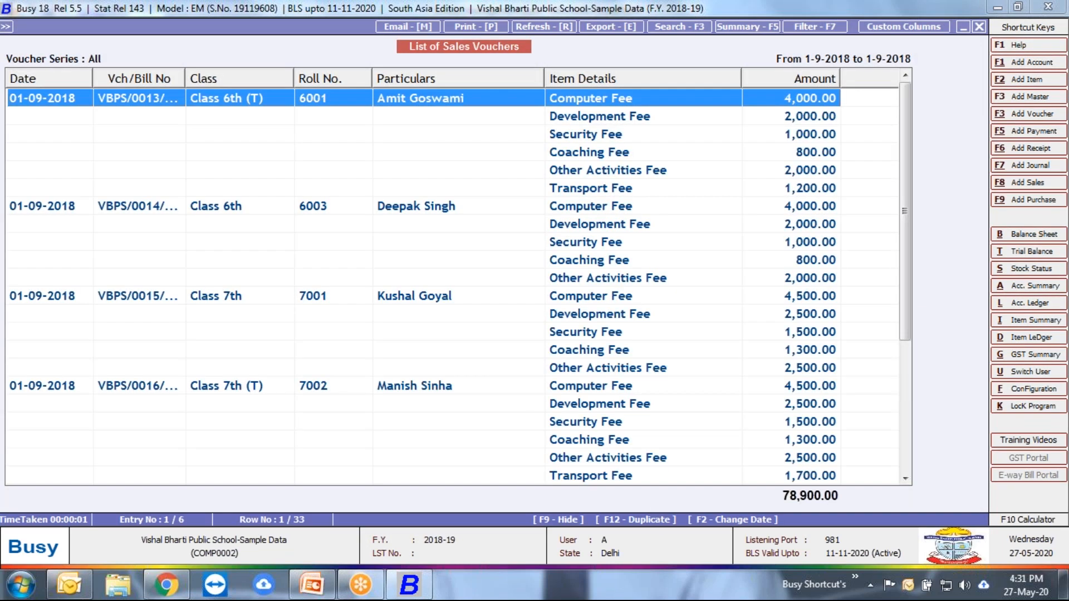
{"action": "key", "text": "Escape"}
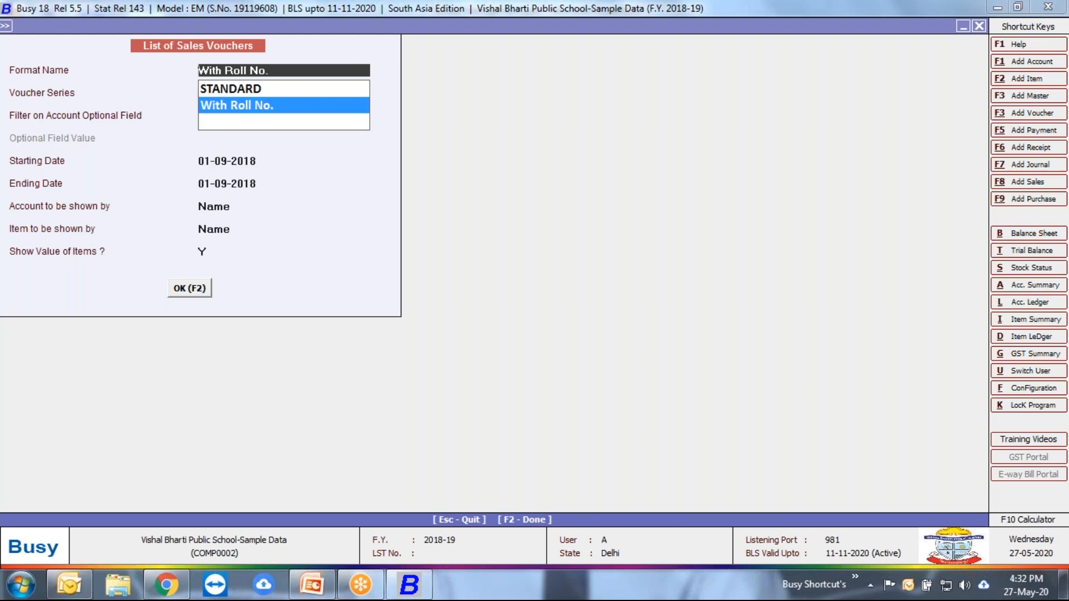
{"action": "key", "text": "Escape"}
{"action": "key", "text": "Escape"}
{"action": "key", "text": "Escape"}
{"action": "key", "text": "Escape"}
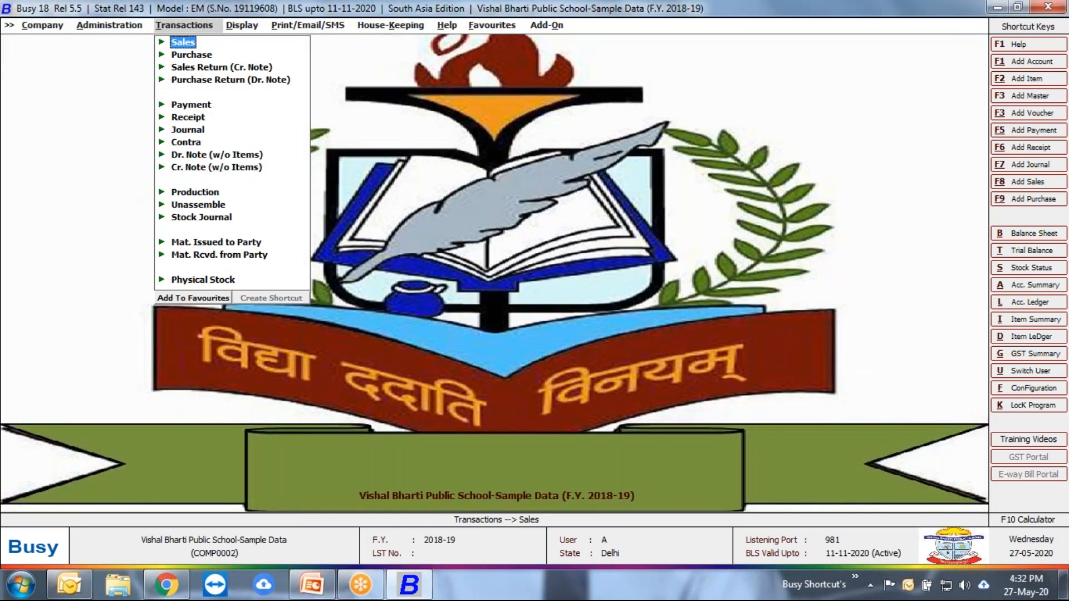